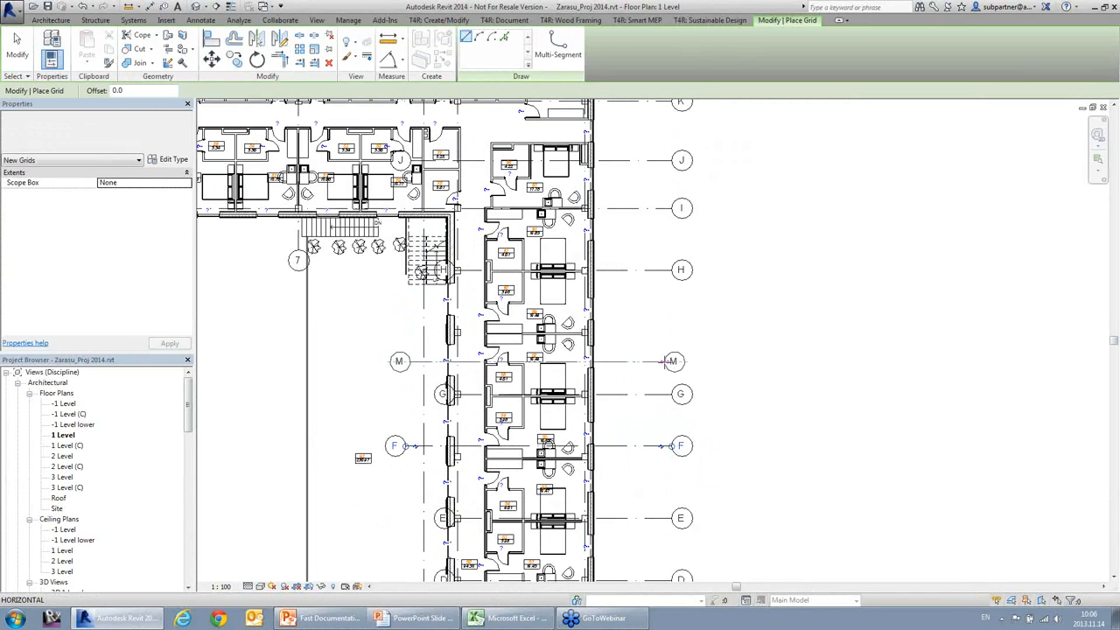
Finish placing a horizontal grid line across the wing between grids G and H.
{"action": "left_click", "coordinate": [672, 362]}
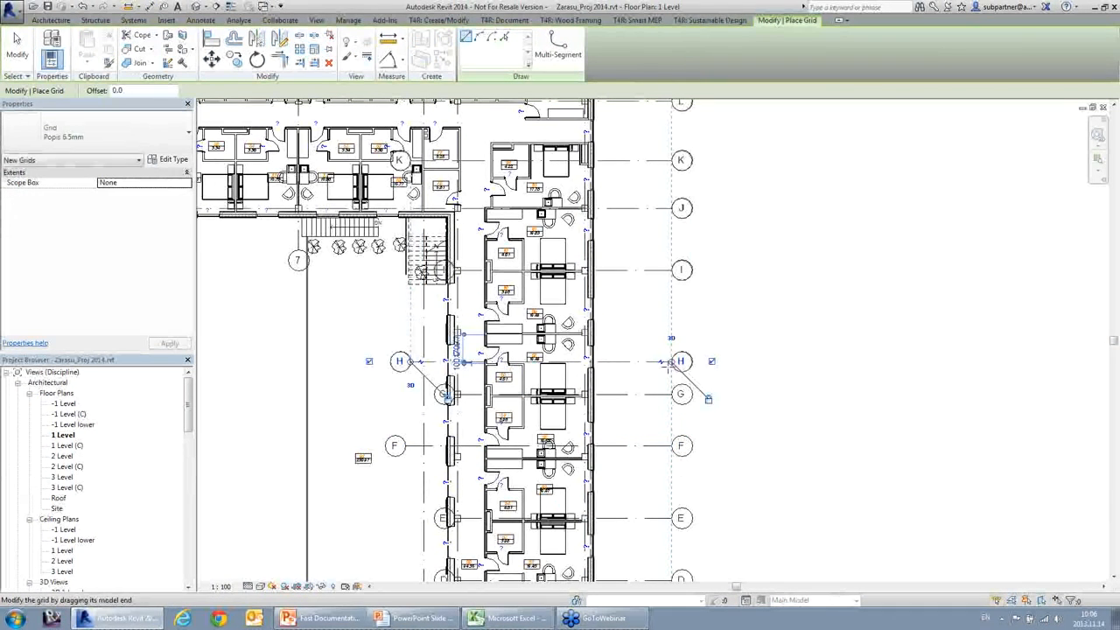
{"action": "key", "text": "Escape"}
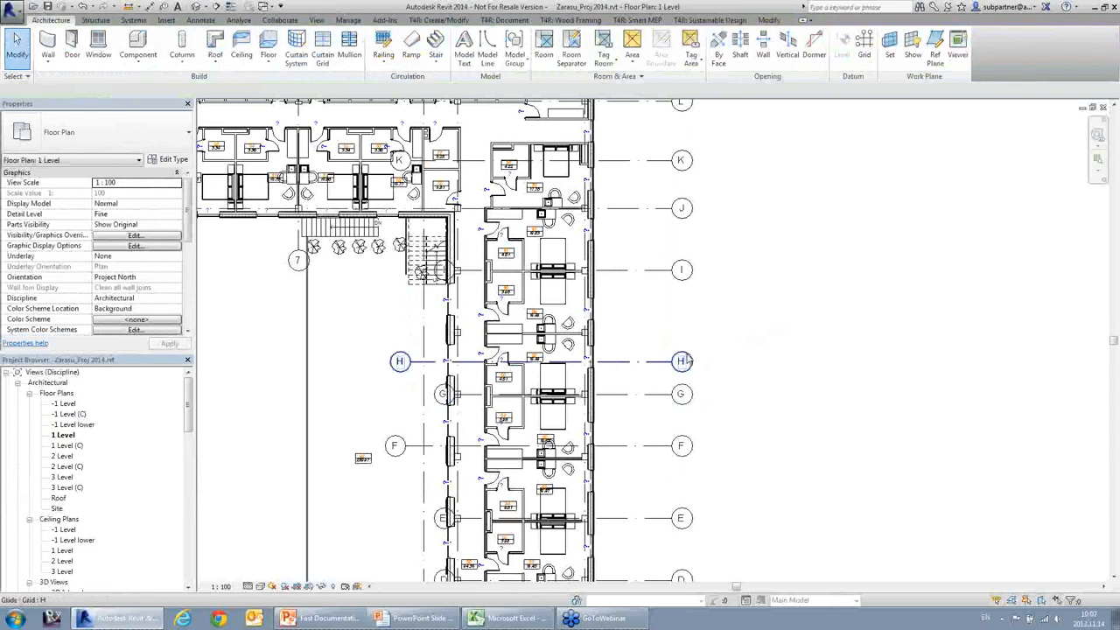
Detach the Sort Mark tools over the drawing and turn off Automatically Sort Grids in Grid Numbering.
{"action": "left_click", "coordinate": [506, 20]}
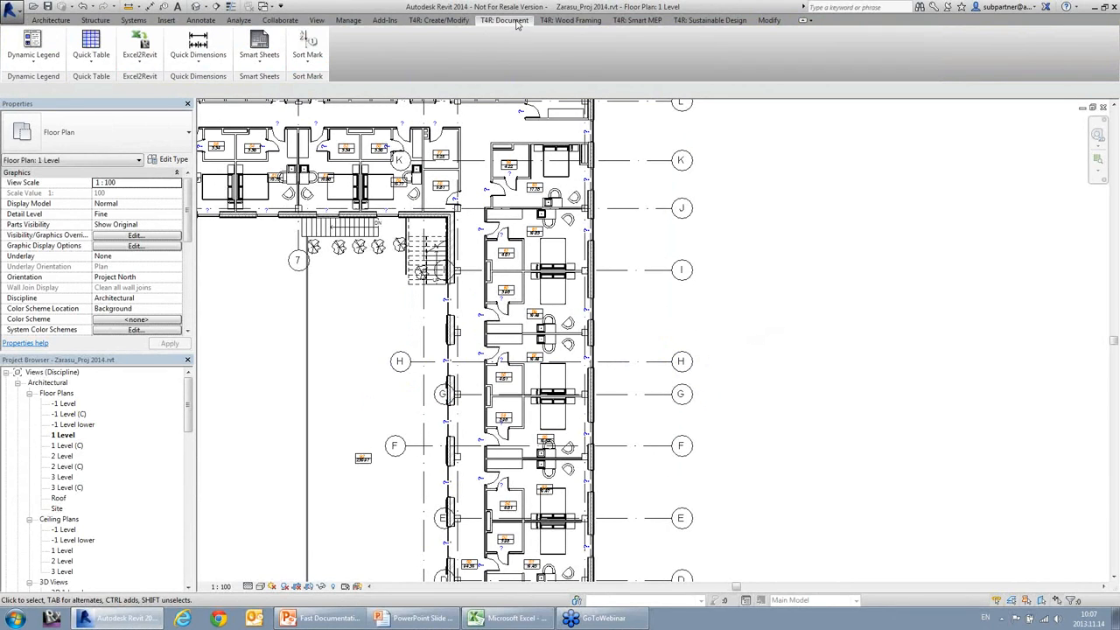
{"action": "left_click_drag", "start_coordinate": [316, 79], "coordinate": [269, 151]}
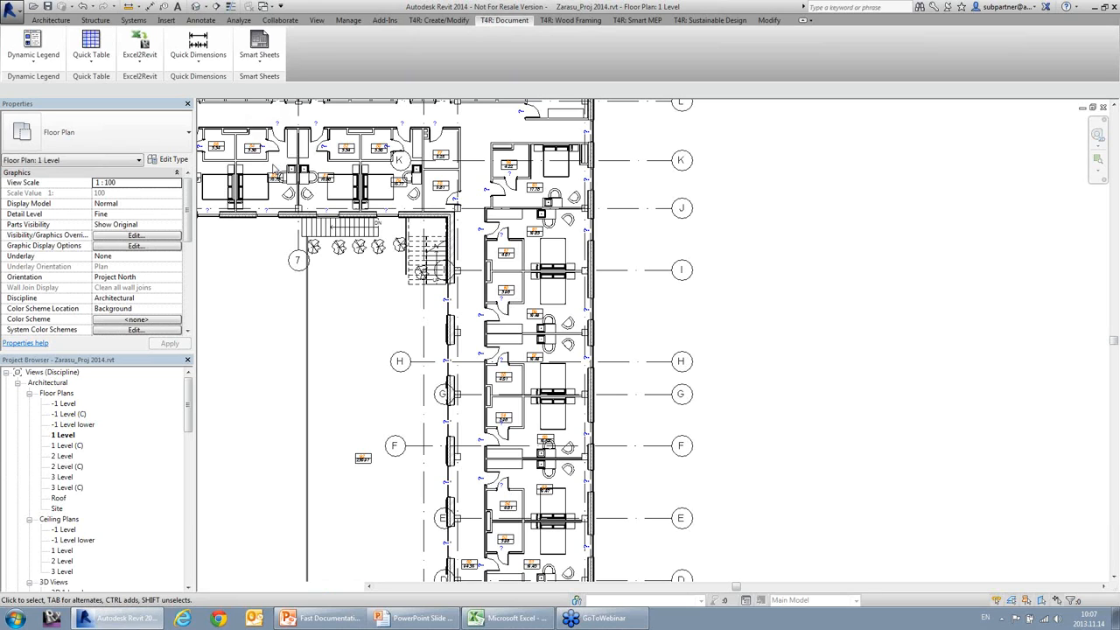
{"action": "left_click", "coordinate": [271, 142]}
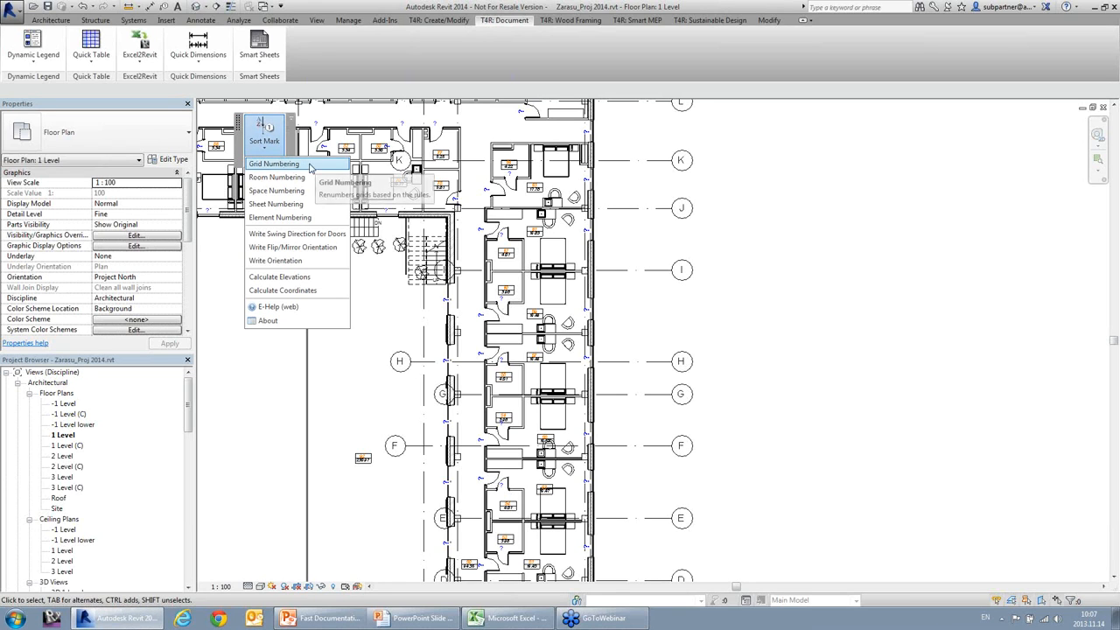
{"action": "left_click", "coordinate": [309, 166]}
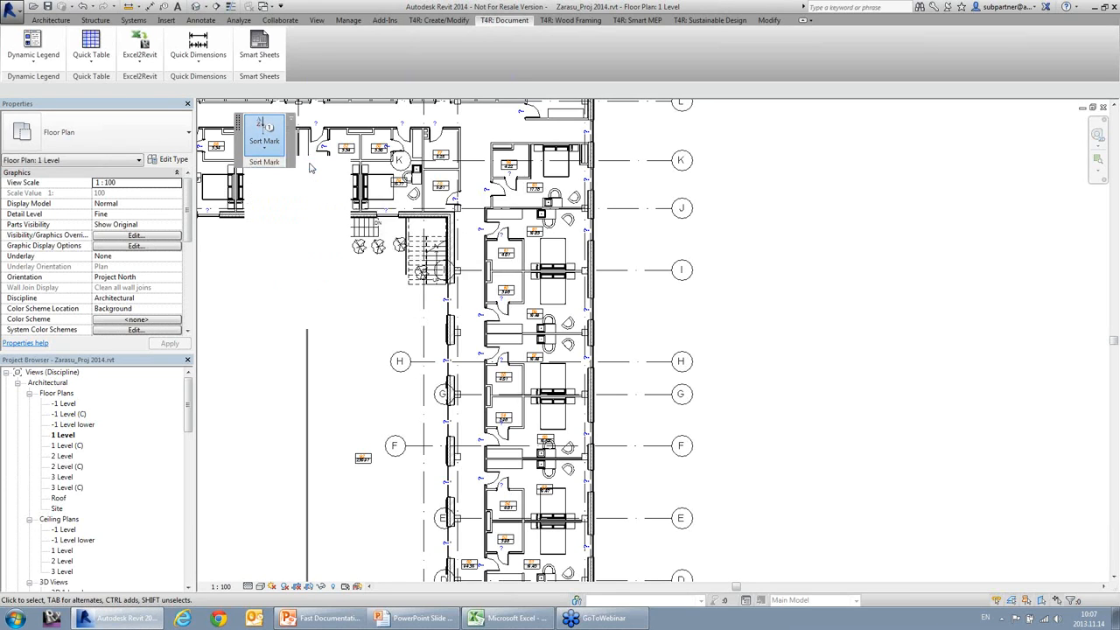
{"action": "left_click_drag", "start_coordinate": [380, 18], "coordinate": [378, 127]}
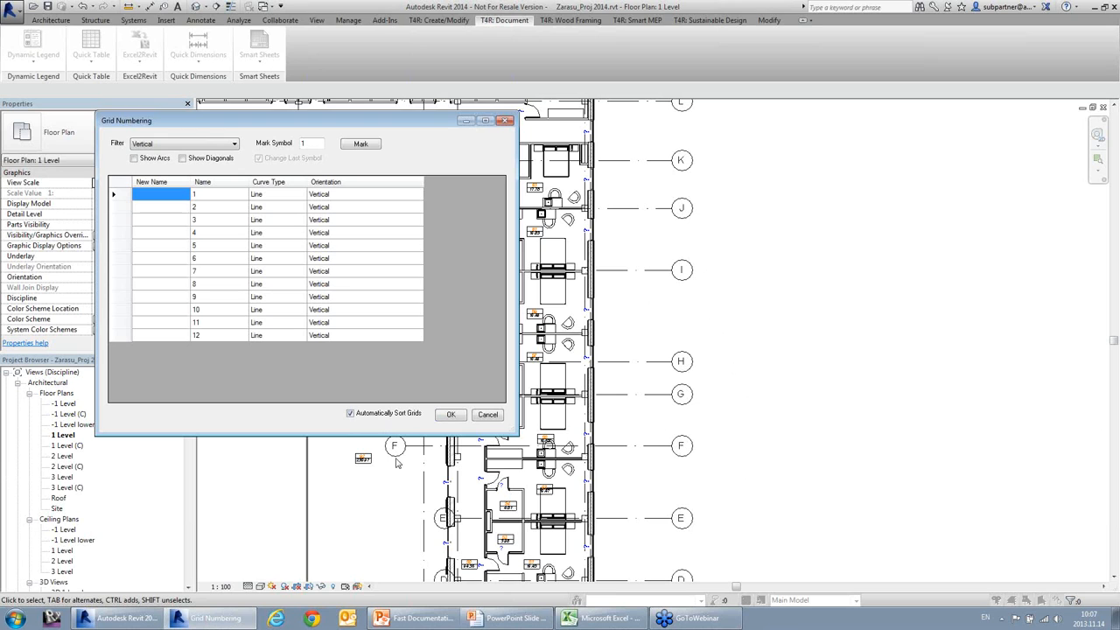
{"action": "left_click", "coordinate": [453, 416]}
Delete grid line G, leaving a gap in the lettering between F and H.
{"action": "left_click", "coordinate": [644, 394]}
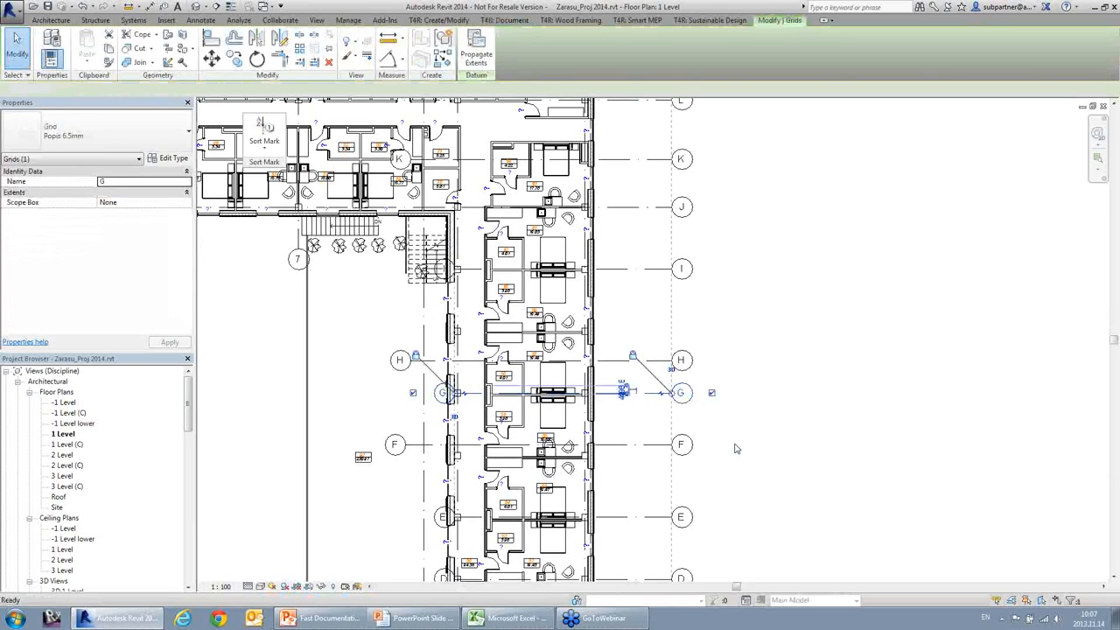
{"action": "key", "text": "Delete"}
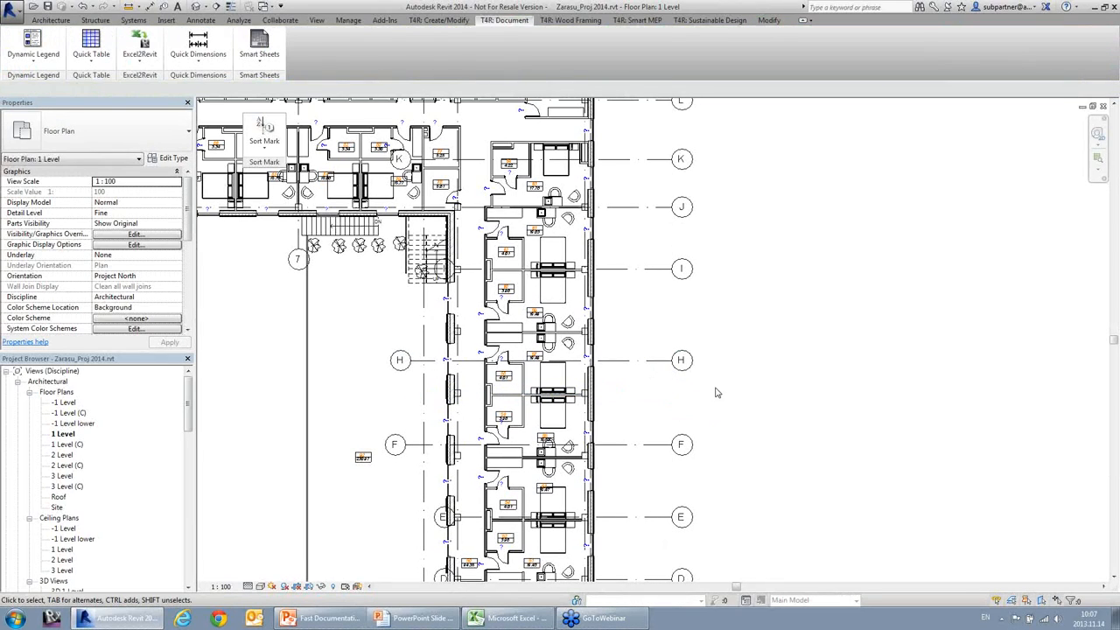
{"action": "left_click", "coordinate": [645, 369]}
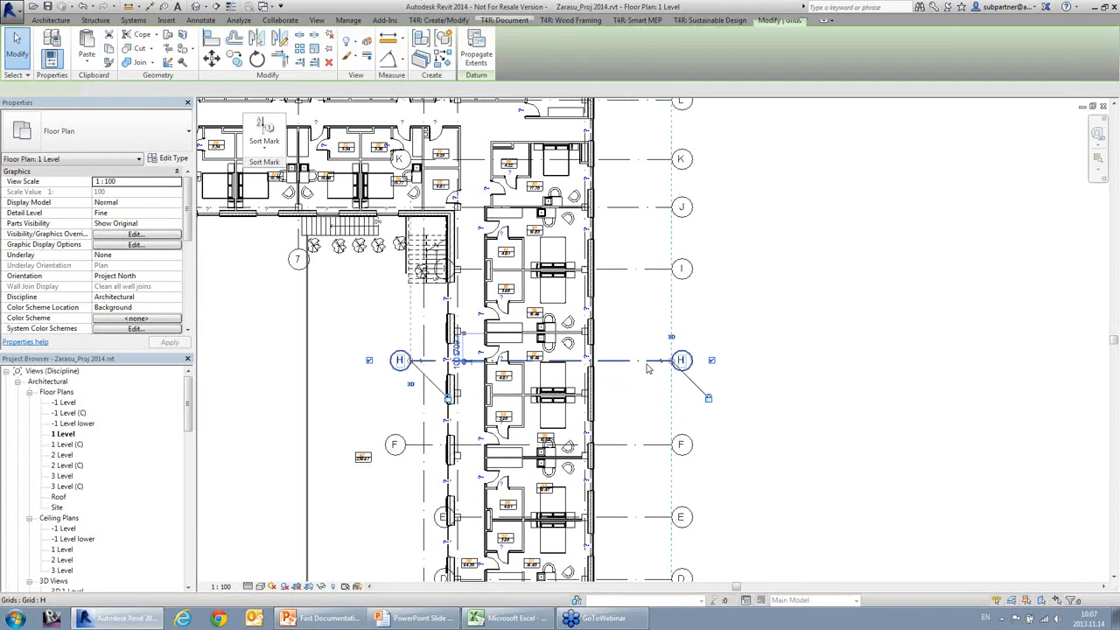
{"action": "key", "text": "Escape"}
Open Grid Numbering, filter to Horizontal grids and mark them in sequence starting from A.
{"action": "left_click", "coordinate": [267, 144]}
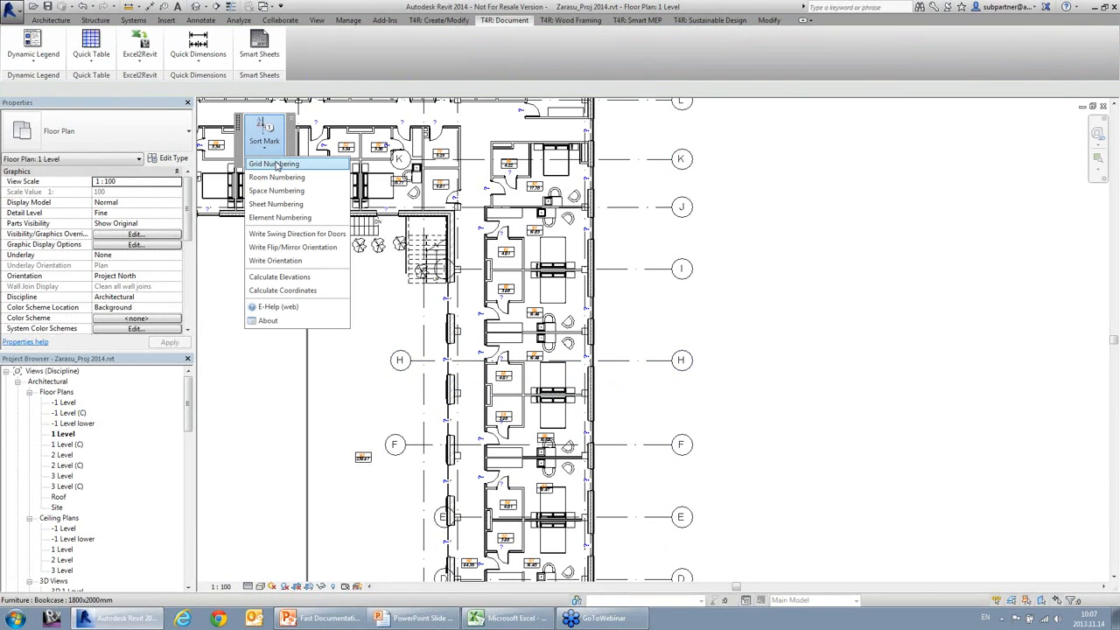
{"action": "left_click", "coordinate": [274, 163]}
{"action": "left_click_drag", "start_coordinate": [381, 10], "coordinate": [485, 129]}
{"action": "left_click", "coordinate": [248, 151]}
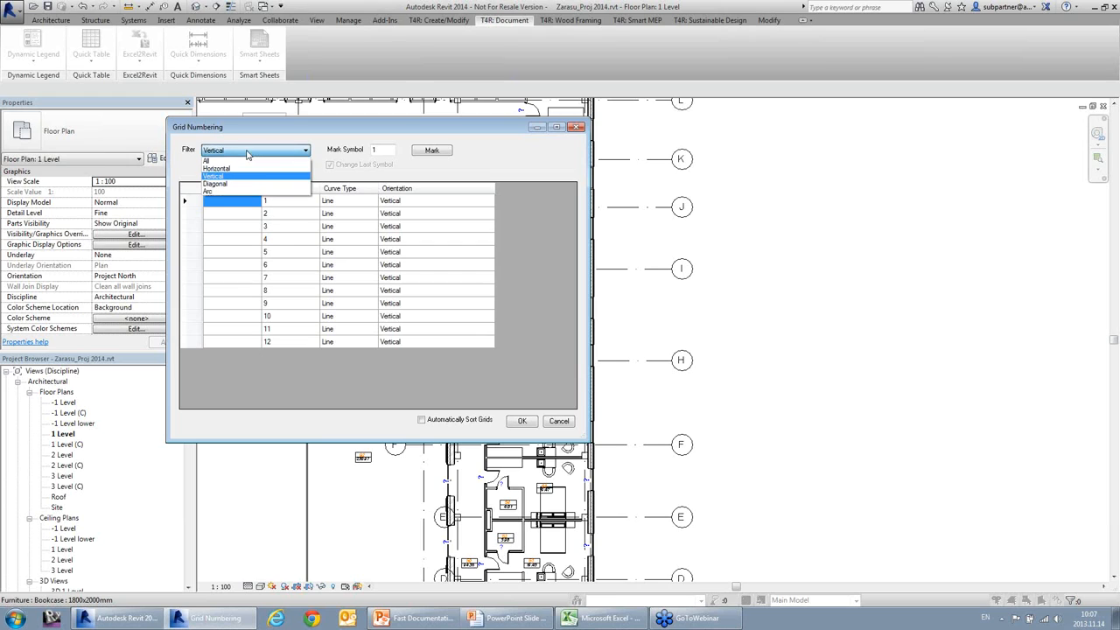
{"action": "left_click", "coordinate": [216, 168]}
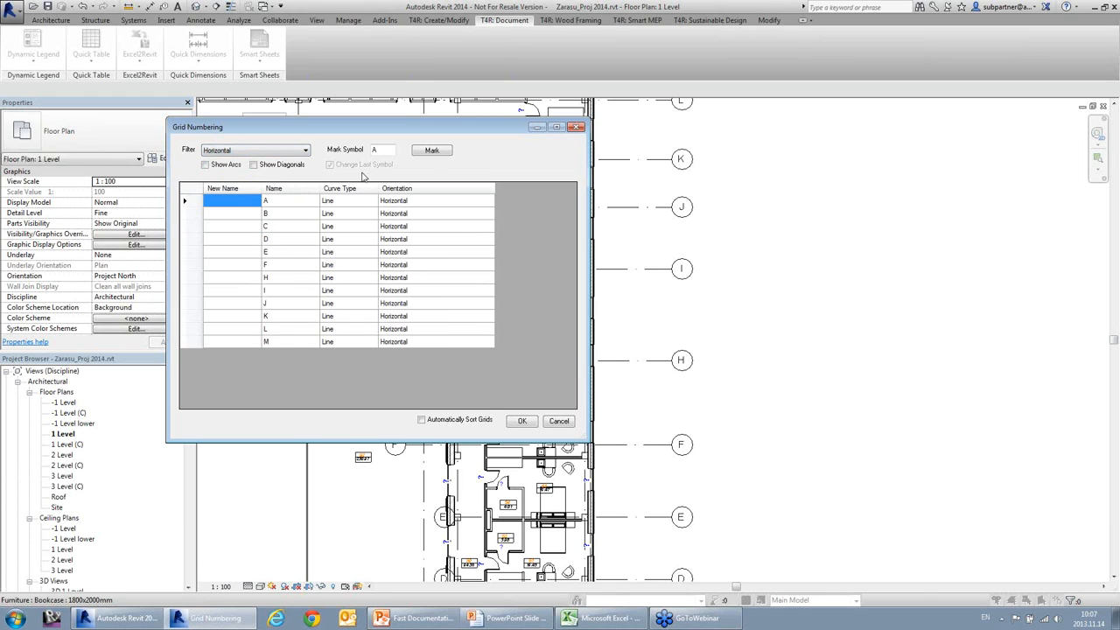
{"action": "left_click", "coordinate": [433, 152]}
{"action": "left_click", "coordinate": [315, 316]}
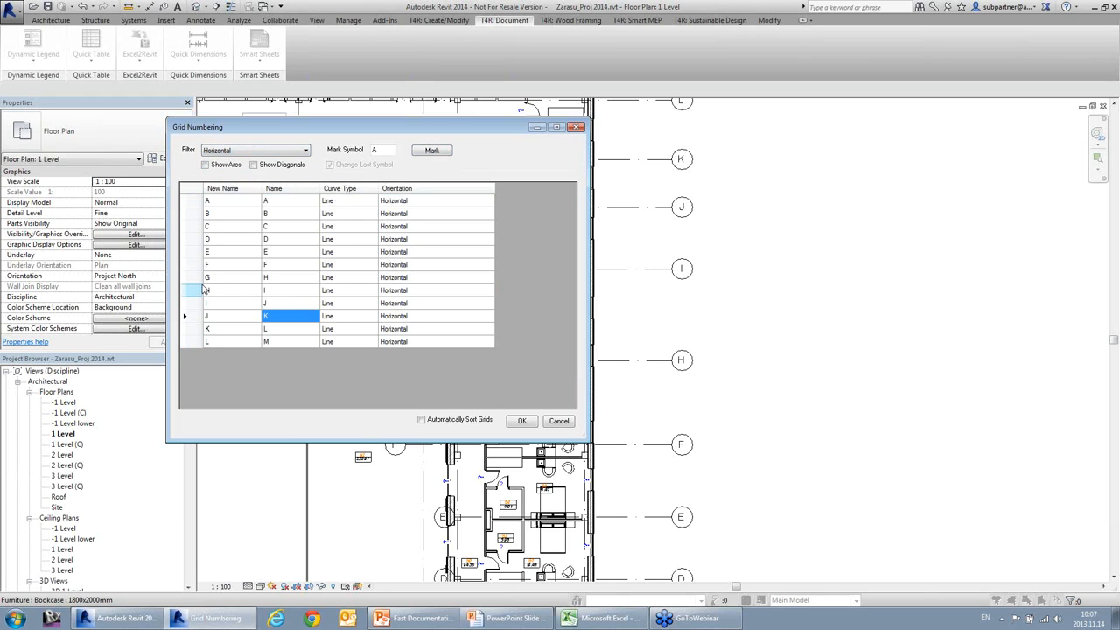
Re-mark the horizontal grids currently named F through M in sequence starting from AA and apply the new names.
{"action": "left_click_drag", "start_coordinate": [197, 272], "coordinate": [194, 341]}
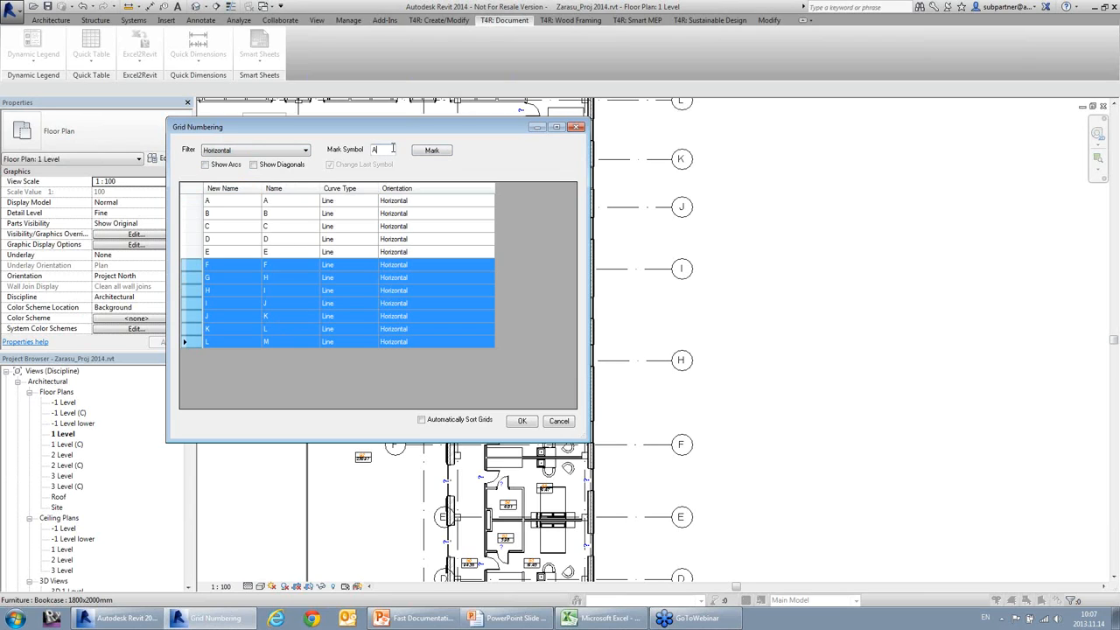
{"action": "left_click", "coordinate": [393, 149]}
{"action": "type", "text": "A"}
{"action": "left_click", "coordinate": [437, 153]}
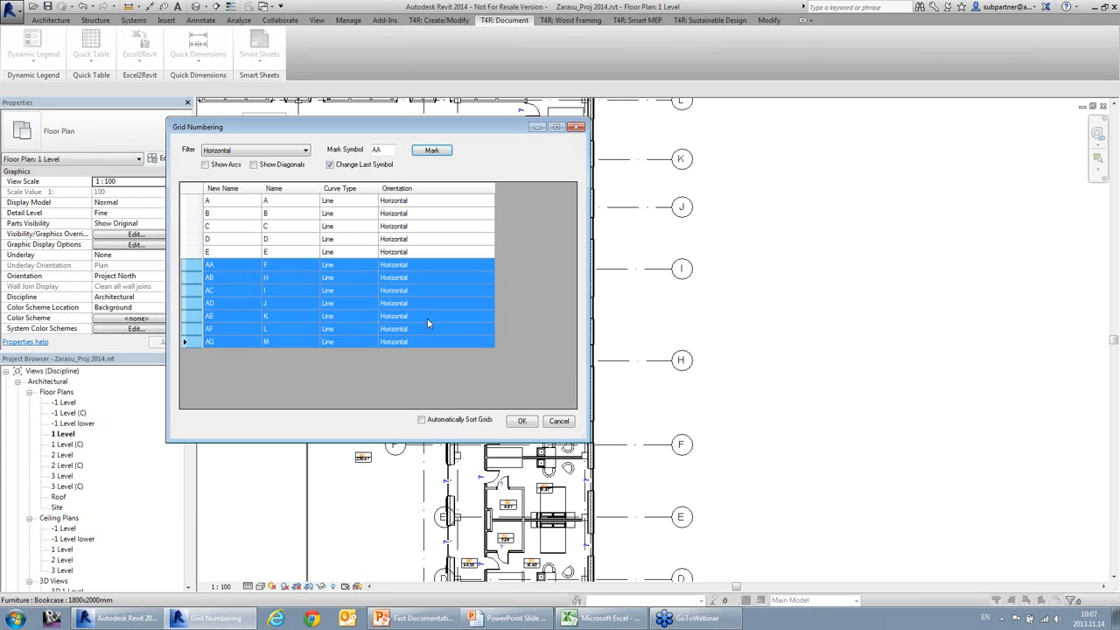
{"action": "left_click", "coordinate": [520, 423]}
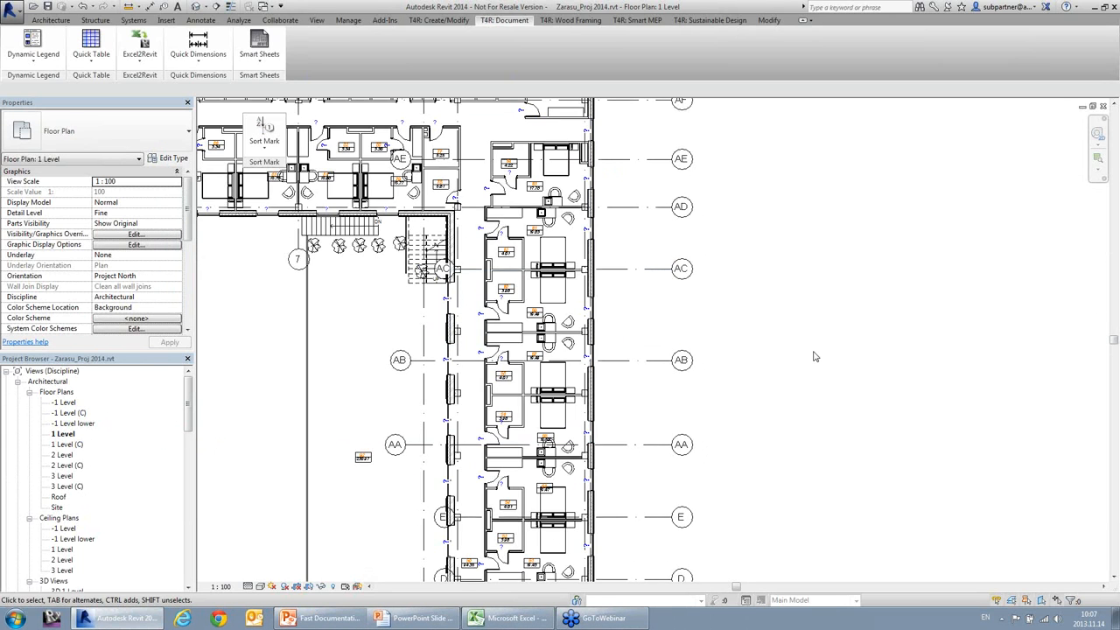
{"action": "middle_click_drag", "start_coordinate": [819, 209], "coordinate": [862, 358]}
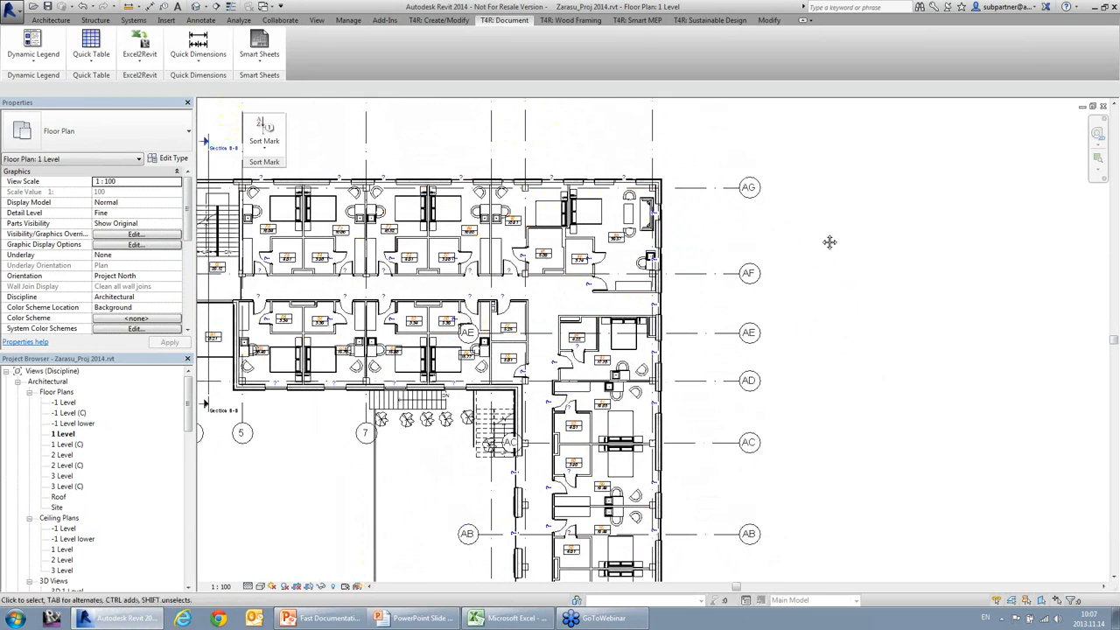
{"action": "mouse_move", "coordinate": [827, 240]}
{"action": "middle_mouse_down"}
{"action": "mouse_move", "coordinate": [860, 318]}
{"action": "mouse_move", "coordinate": [723, 367]}
{"action": "mouse_move", "coordinate": [780, 190]}
{"action": "middle_mouse_up"}
{"action": "left_click", "coordinate": [263, 131]}
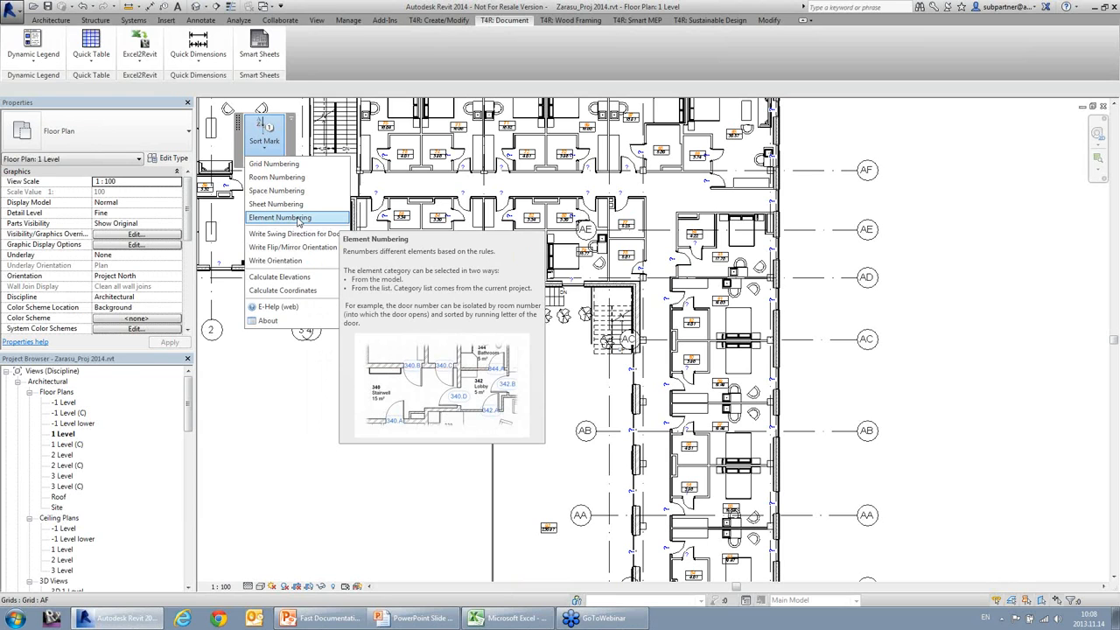
{"action": "left_click", "coordinate": [796, 274]}
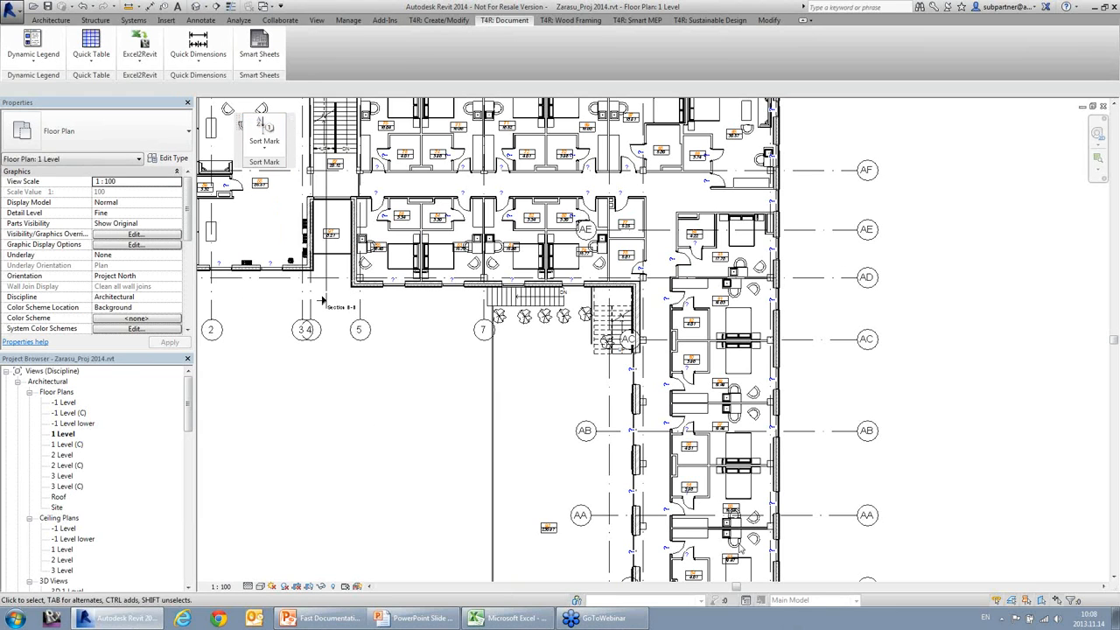
Start Room Numbering for the 1 Level rooms and choose Number as the parameter for the calculated values.
{"action": "middle_click_drag", "start_coordinate": [739, 542], "coordinate": [602, 266]}
{"action": "scroll", "coordinate": [588, 370], "scroll_direction": "up", "scroll_amount": 3}
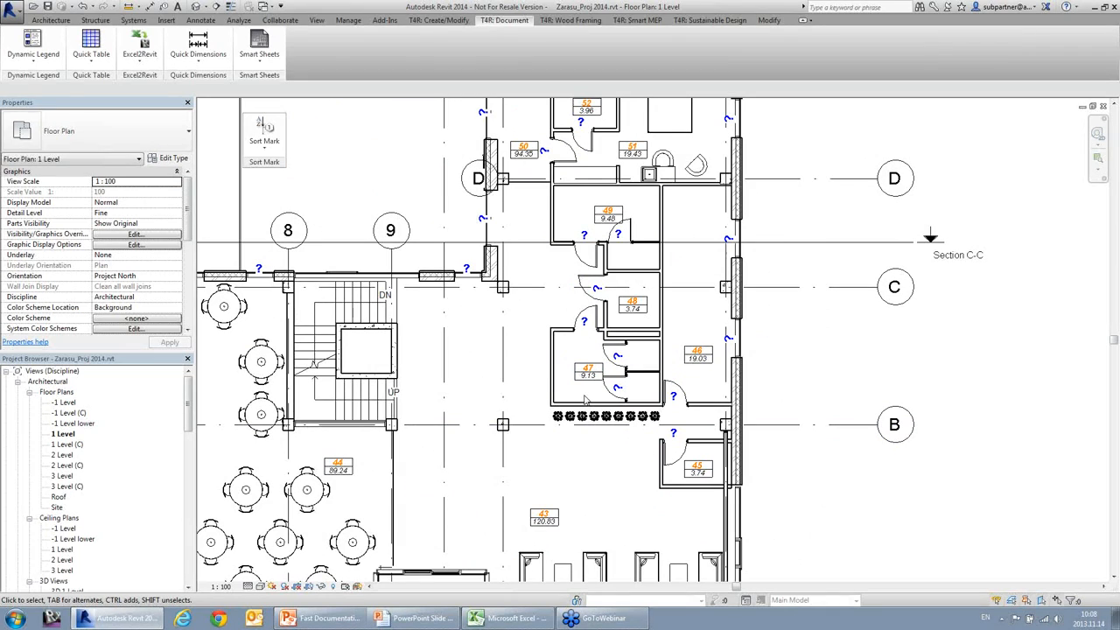
{"action": "scroll", "coordinate": [587, 396], "scroll_direction": "down", "scroll_amount": 1}
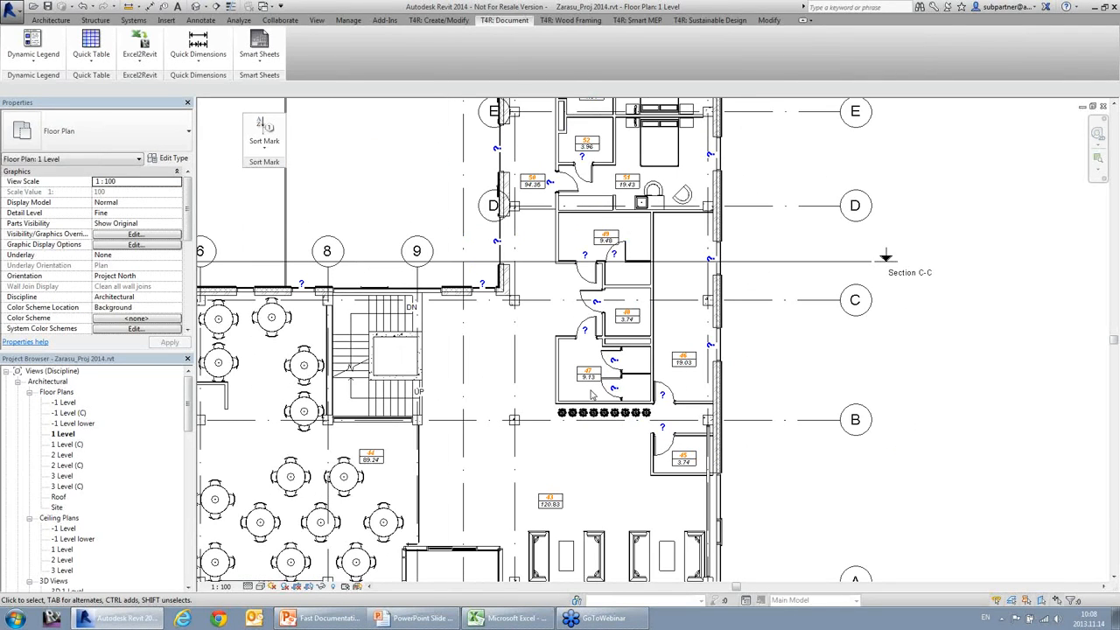
{"action": "left_click", "coordinate": [264, 147]}
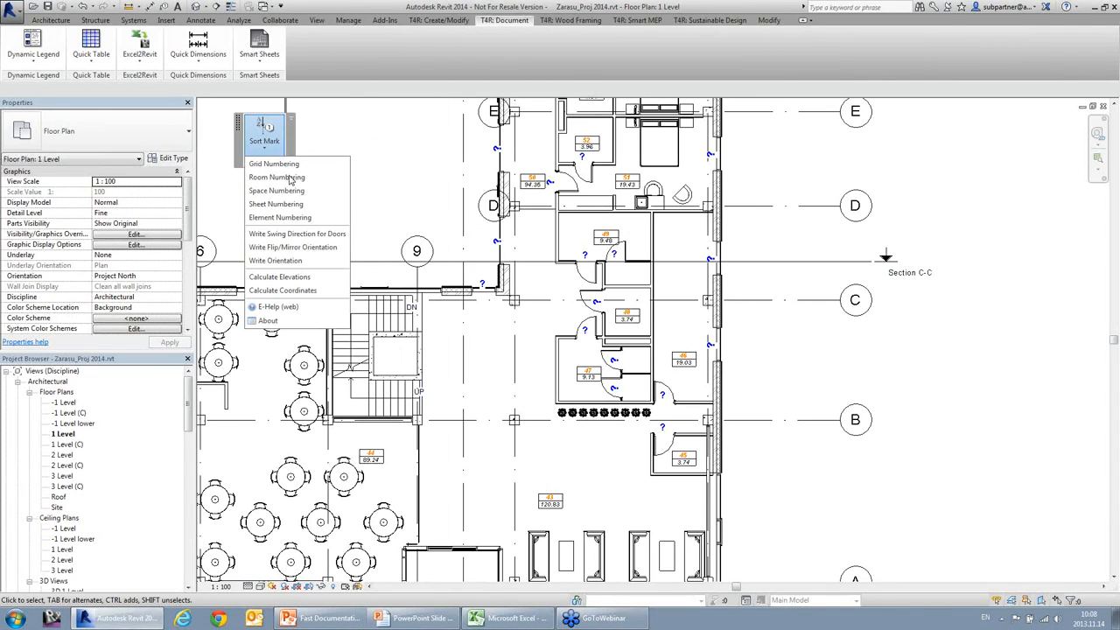
{"action": "left_click", "coordinate": [276, 177]}
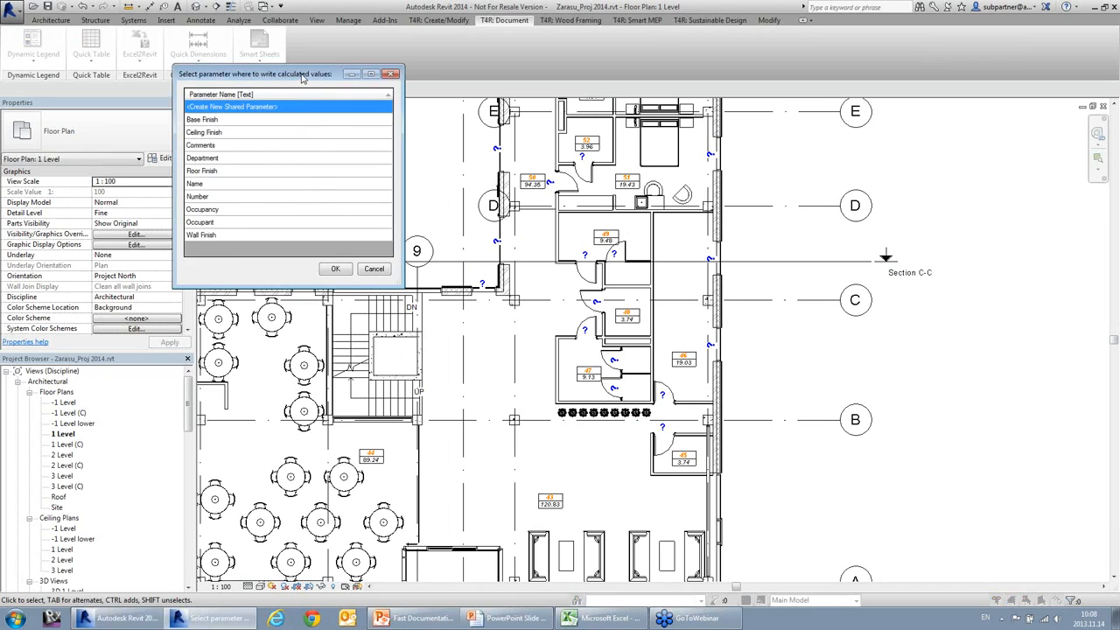
{"action": "left_click_drag", "start_coordinate": [301, 77], "coordinate": [416, 153]}
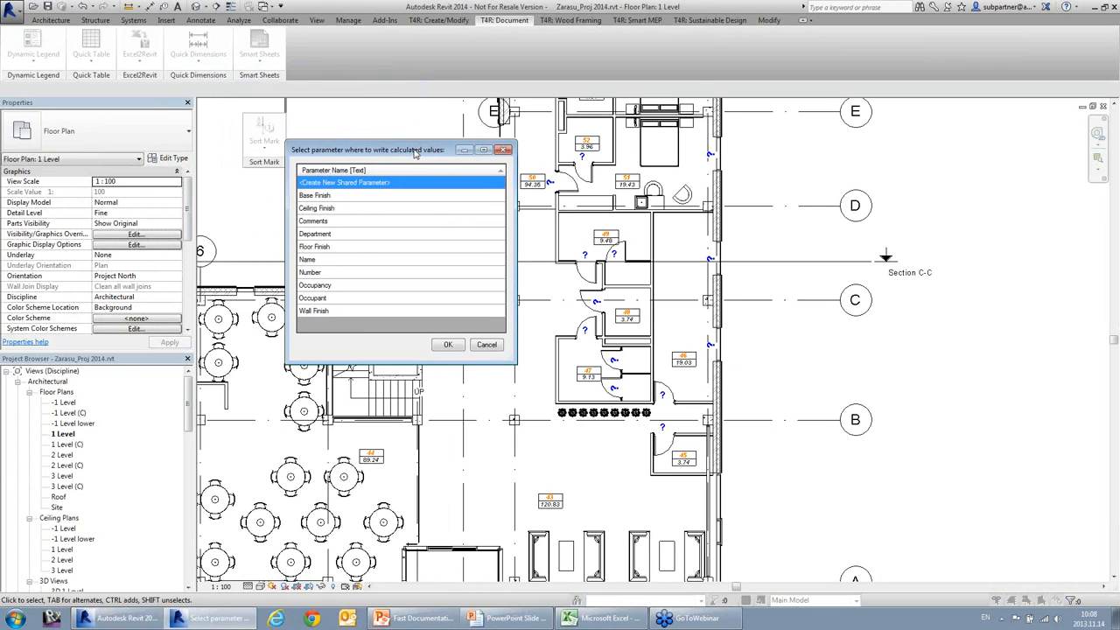
{"action": "left_click", "coordinate": [385, 273]}
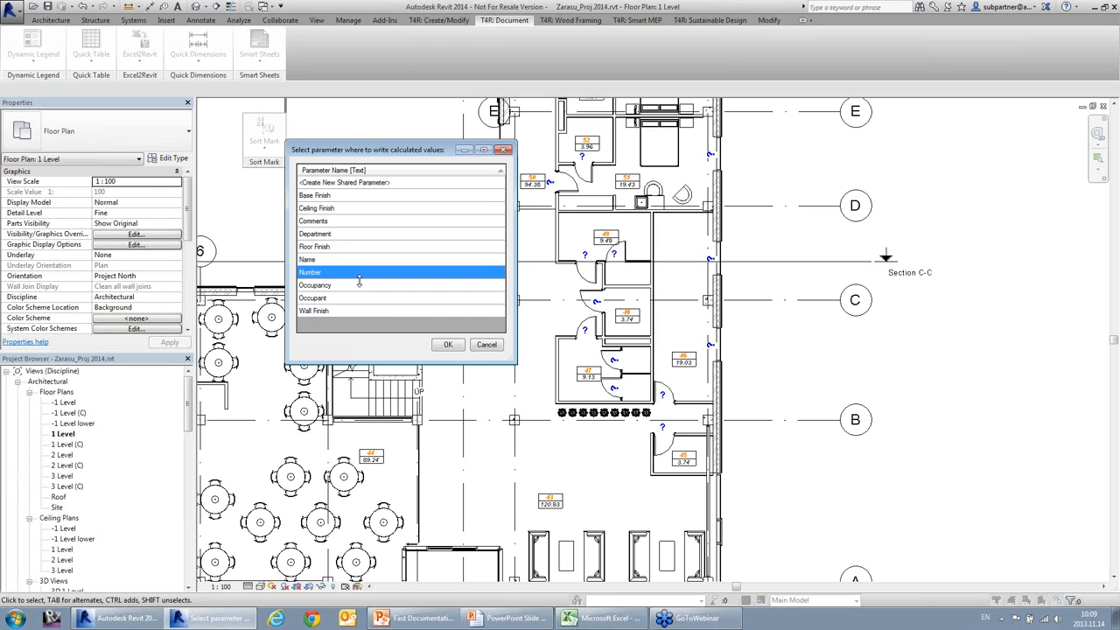
{"action": "left_click", "coordinate": [448, 345]}
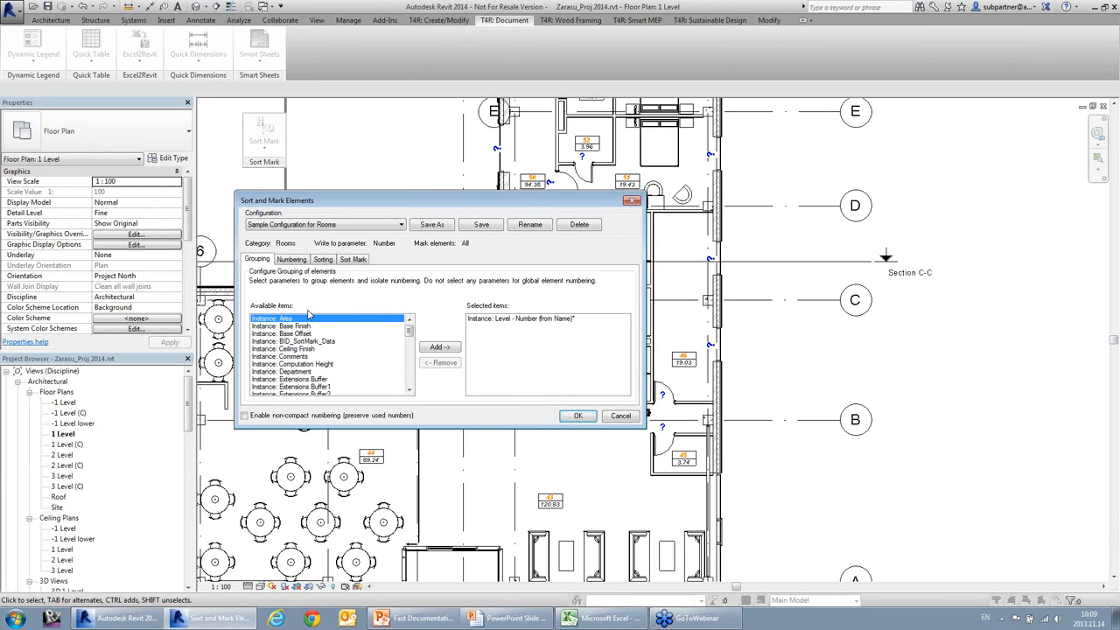
Examine the grouping, numbering, sorting and sort mark settings of Sample Configuration for Rooms, including the available grouping parameters.
{"action": "left_click", "coordinate": [294, 265]}
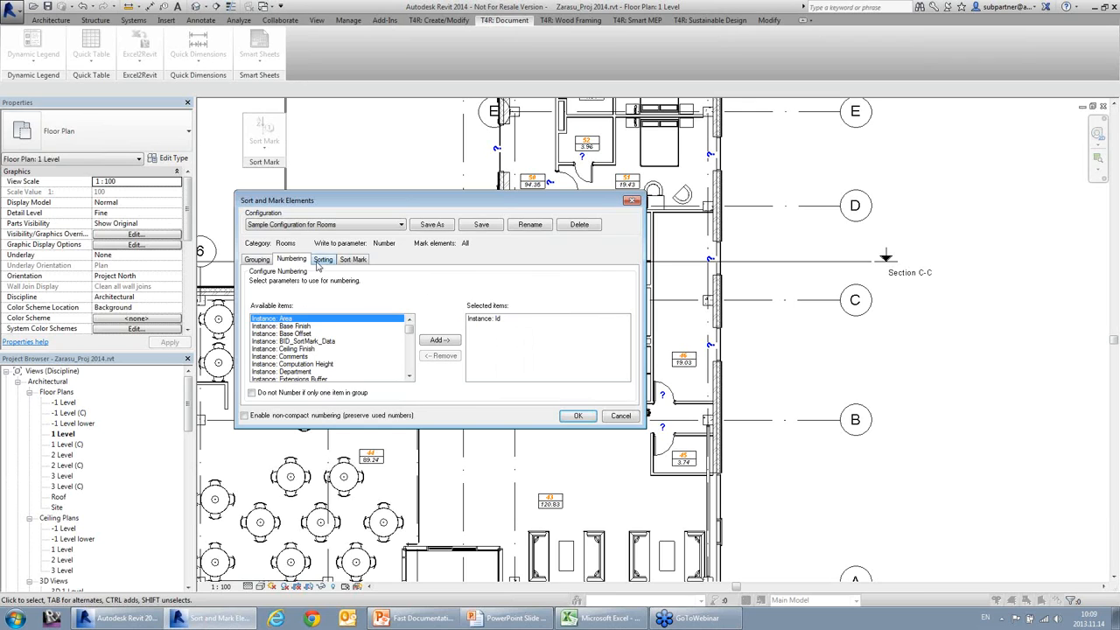
{"action": "left_click", "coordinate": [323, 260]}
{"action": "left_click", "coordinate": [352, 261]}
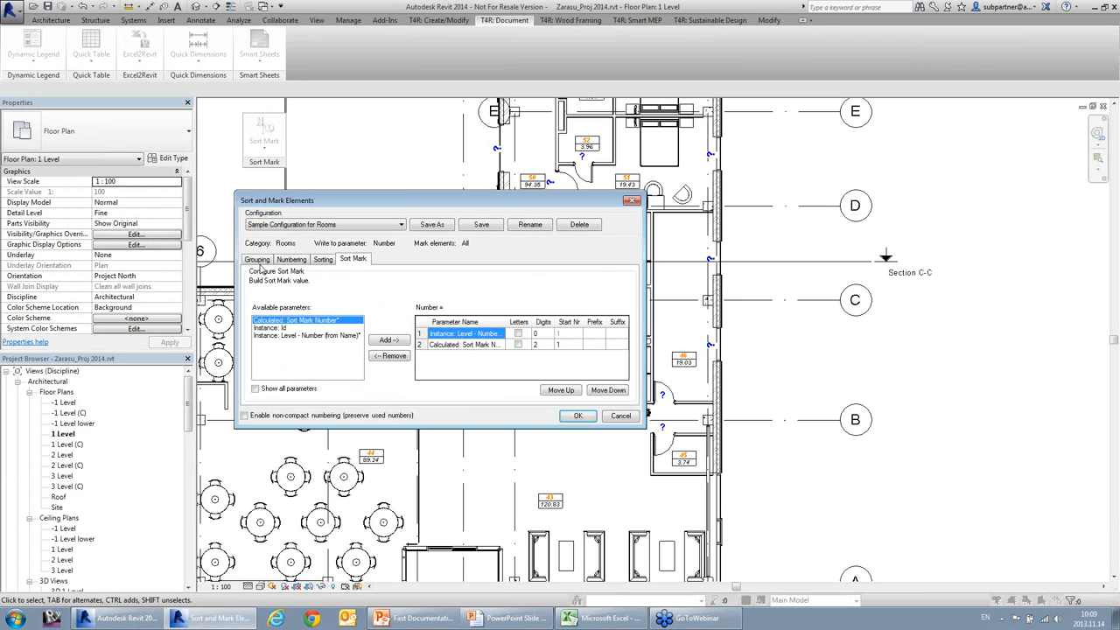
{"action": "left_click", "coordinate": [259, 266]}
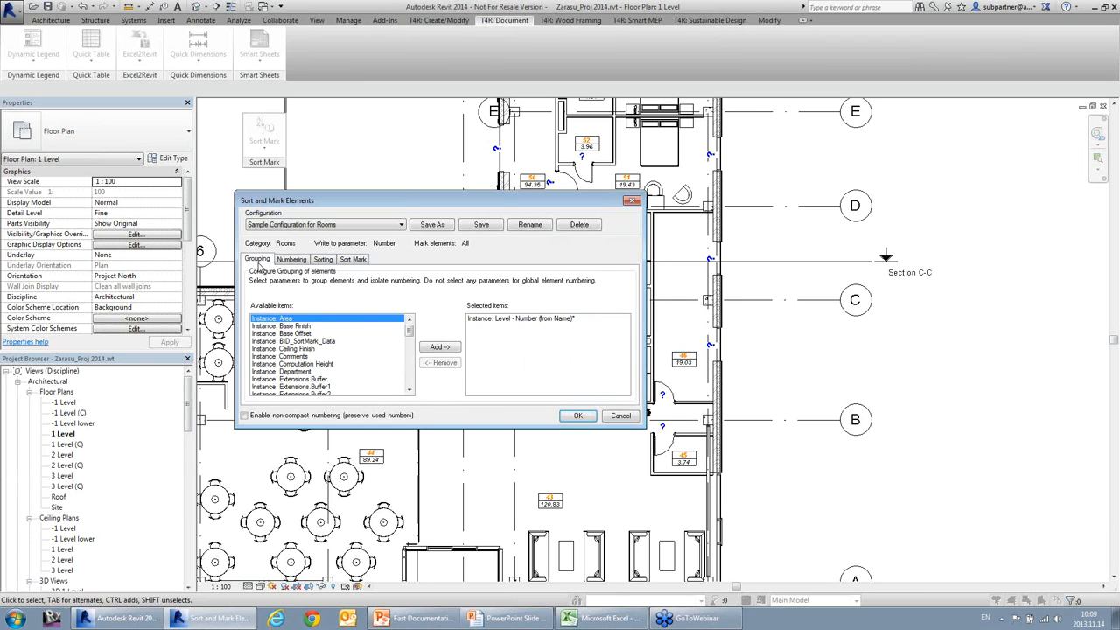
{"action": "left_click", "coordinate": [495, 320]}
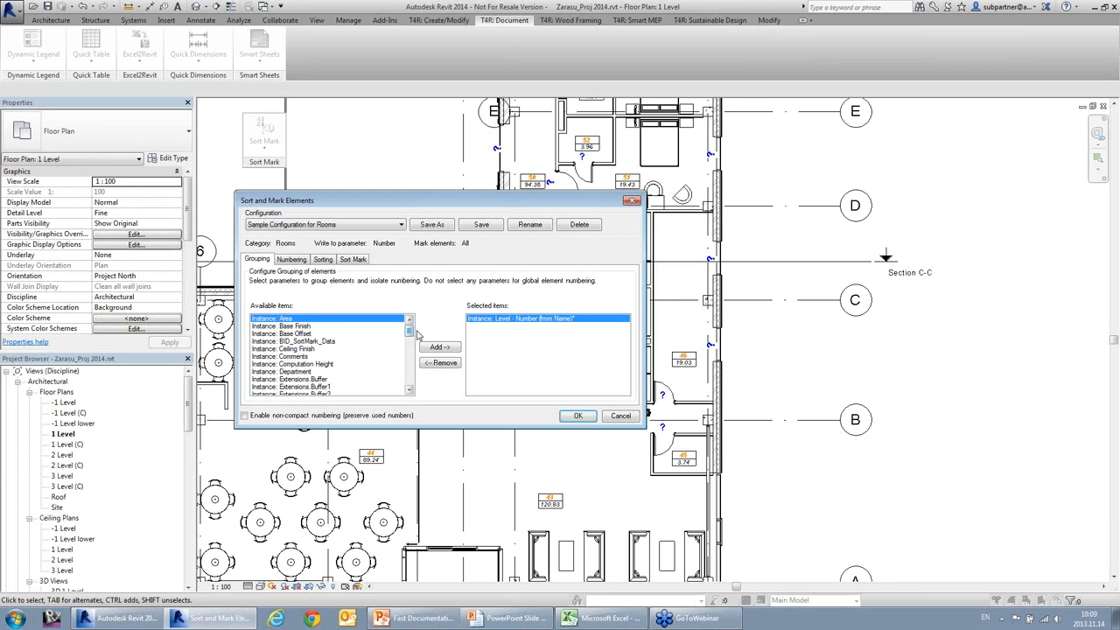
{"action": "left_click_drag", "start_coordinate": [413, 337], "coordinate": [415, 384]}
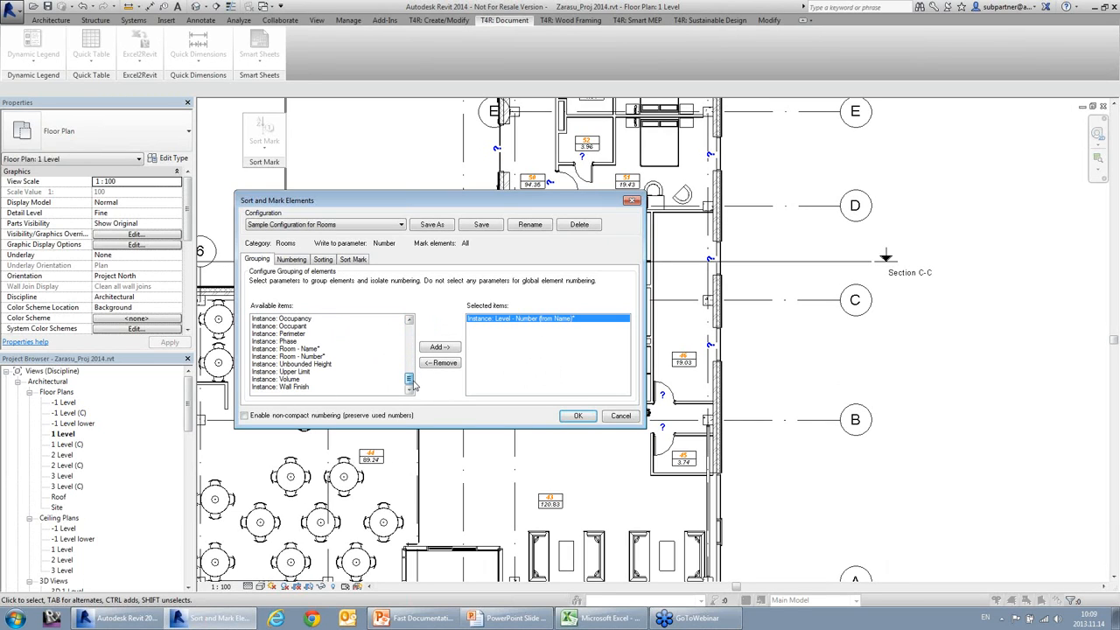
{"action": "mouse_move", "coordinate": [414, 384]}
{"action": "left_mouse_down"}
{"action": "mouse_move", "coordinate": [419, 353]}
{"action": "mouse_move", "coordinate": [423, 365]}
{"action": "left_mouse_up"}
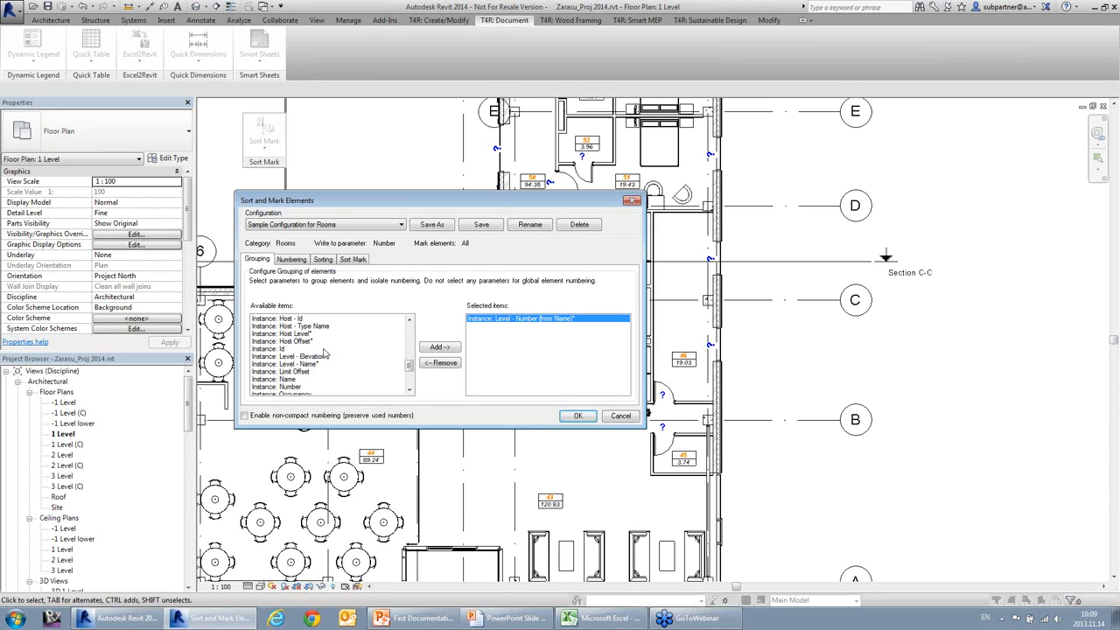
{"action": "left_click_drag", "start_coordinate": [408, 366], "coordinate": [409, 333]}
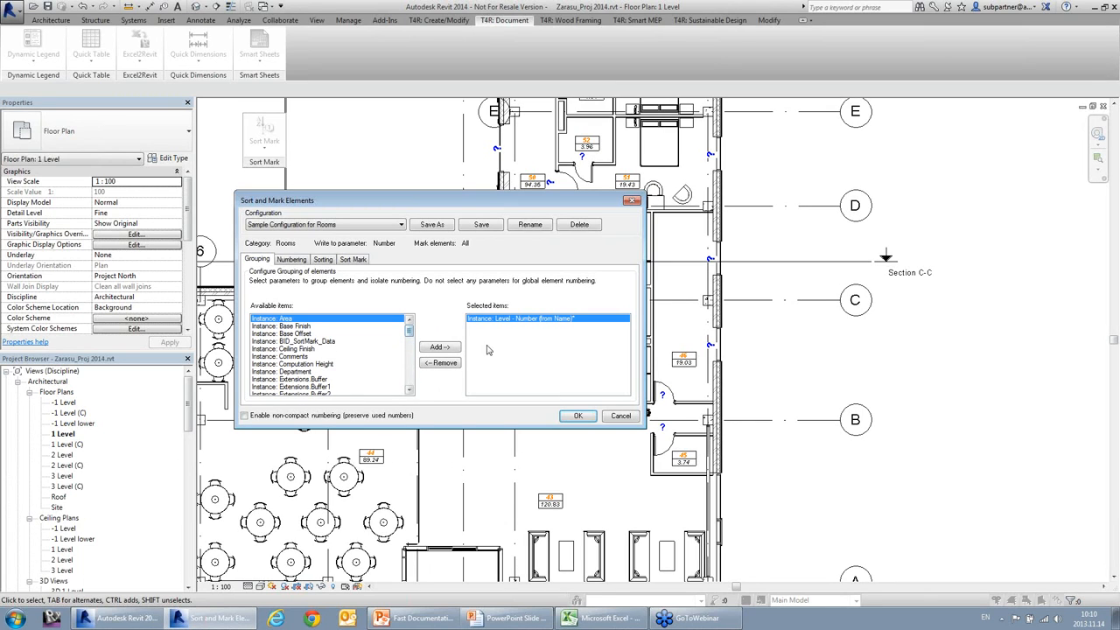
{"action": "left_click", "coordinate": [294, 260]}
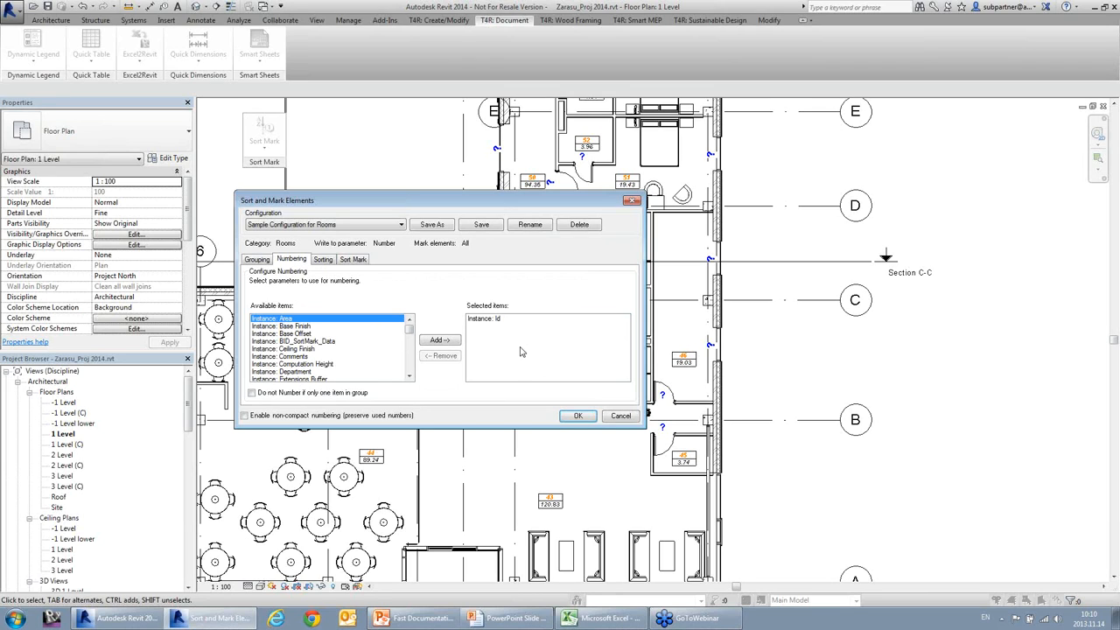
Review the numbering, sorting and sort mark settings of Sample Configuration for Rooms and run the room numbering with them.
{"action": "left_click", "coordinate": [489, 322]}
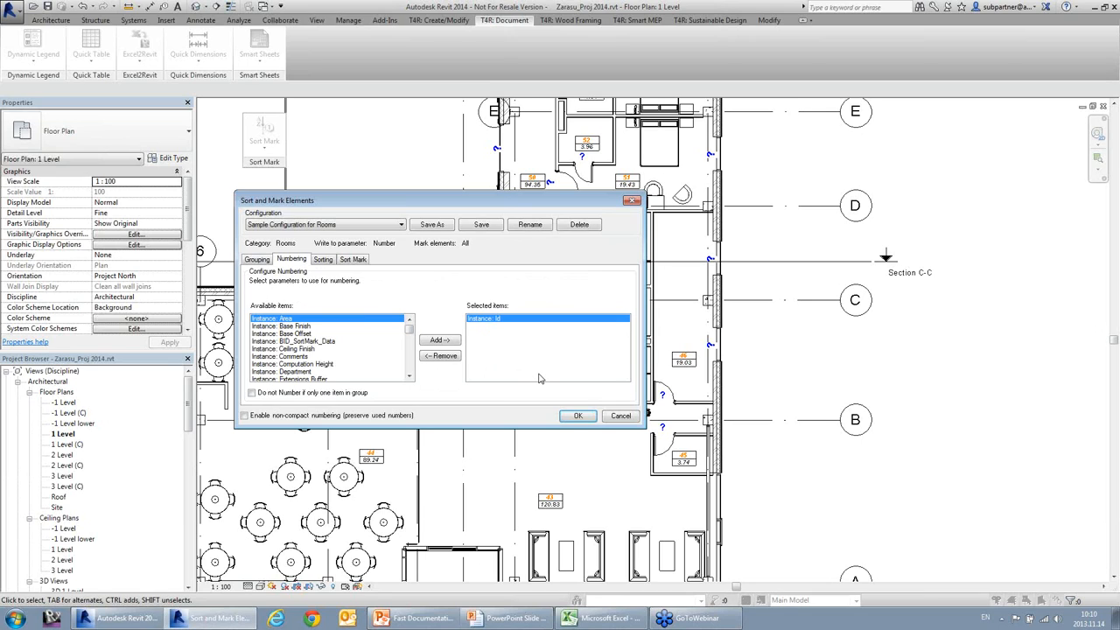
{"action": "left_click", "coordinate": [323, 260]}
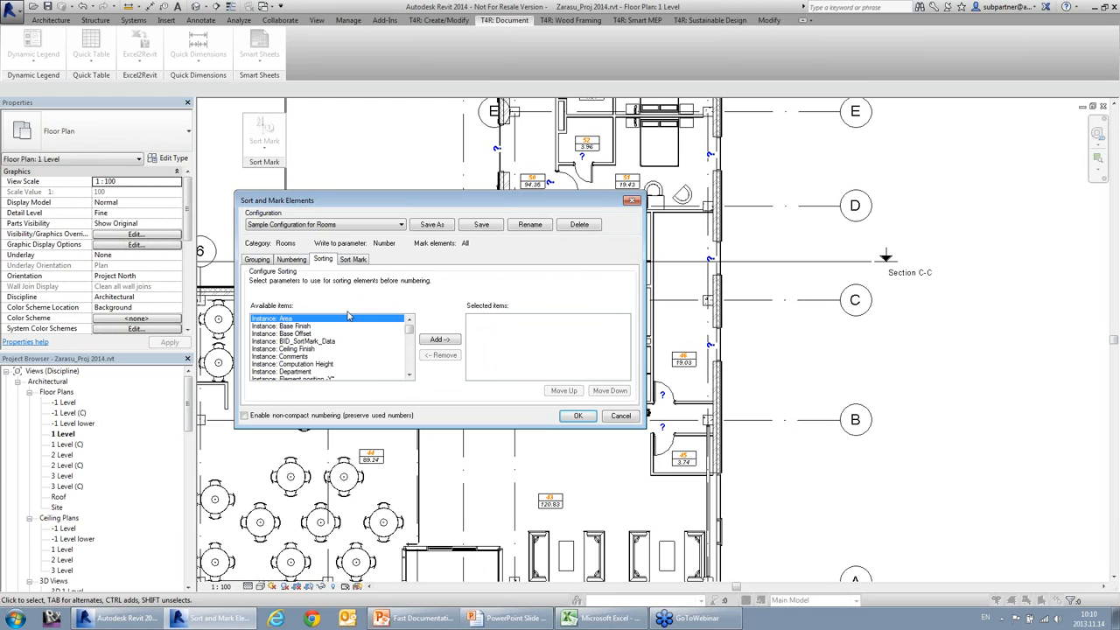
{"action": "left_click", "coordinate": [352, 259]}
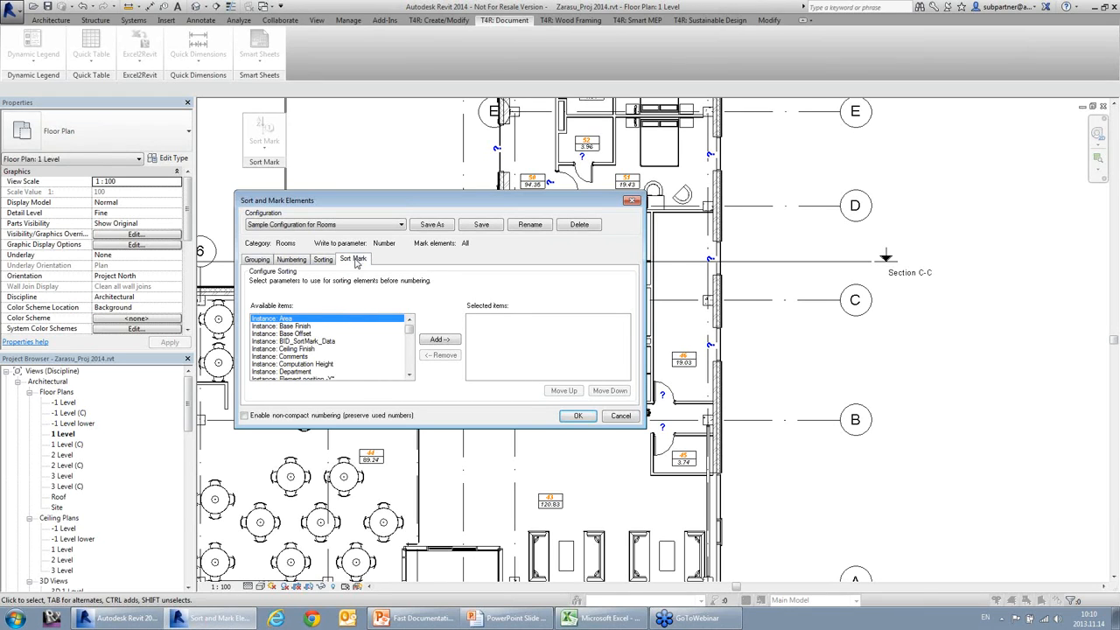
{"action": "left_click_drag", "start_coordinate": [643, 323], "coordinate": [756, 324]}
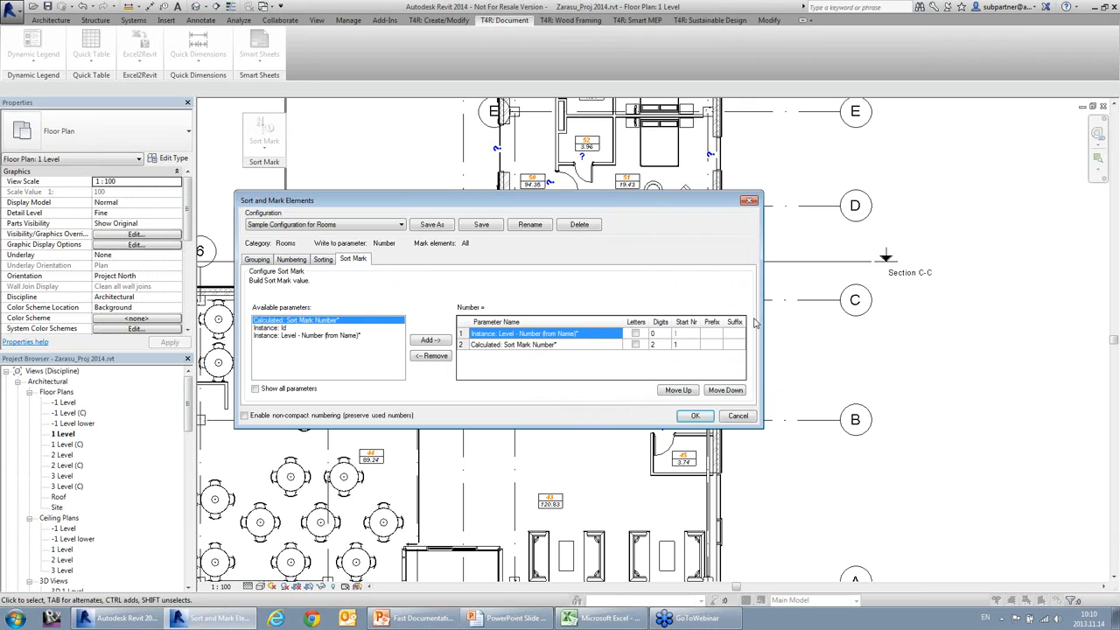
{"action": "left_click", "coordinate": [565, 347]}
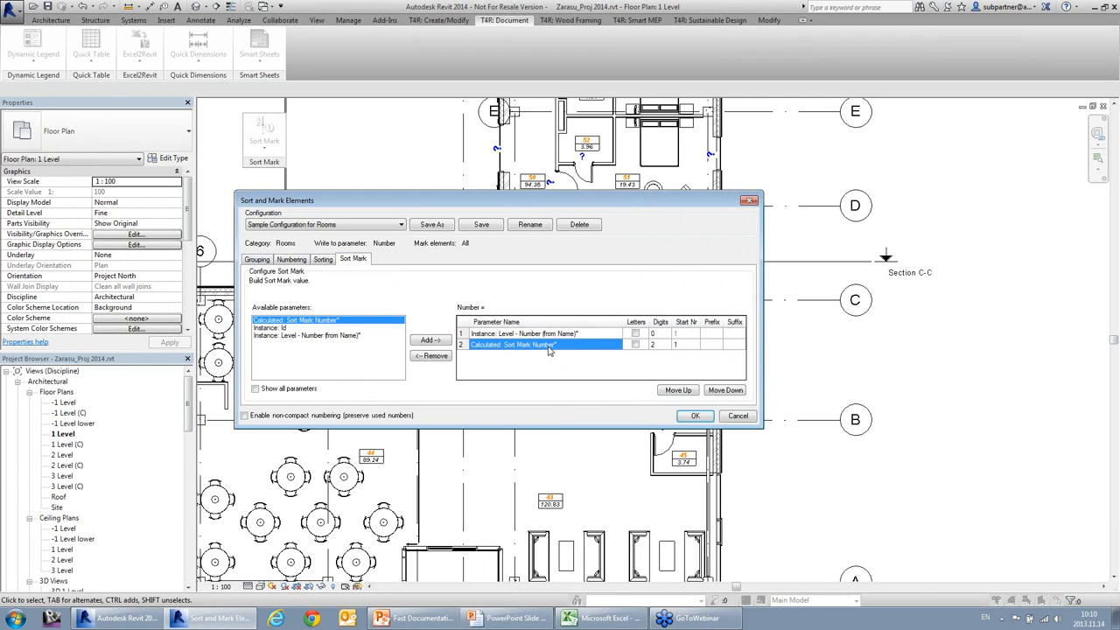
{"action": "left_click", "coordinate": [661, 348]}
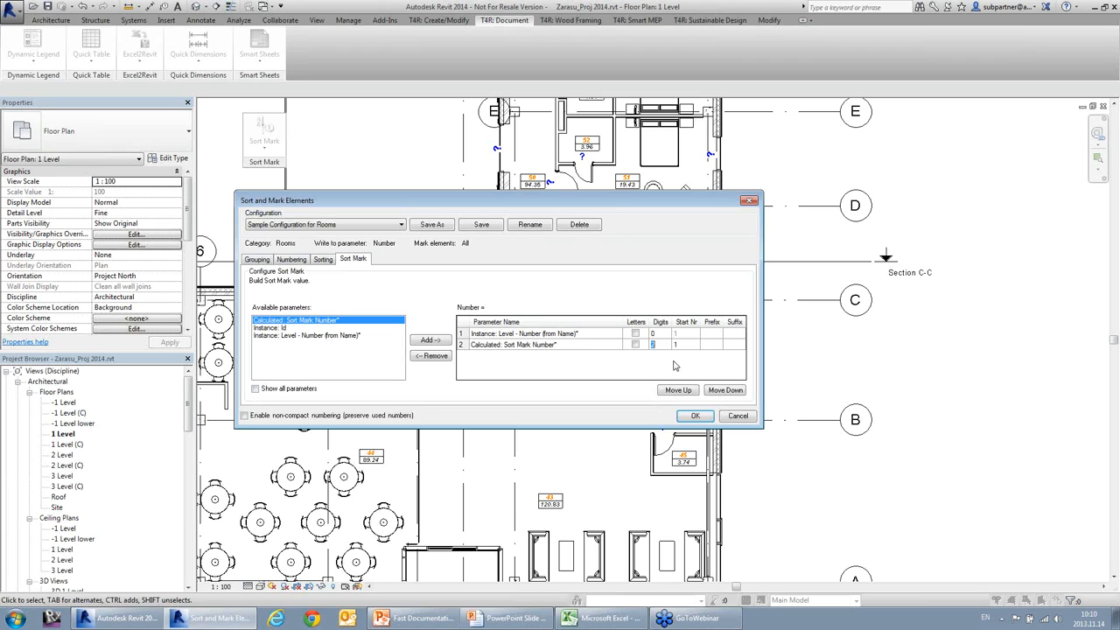
{"action": "left_click", "coordinate": [695, 415]}
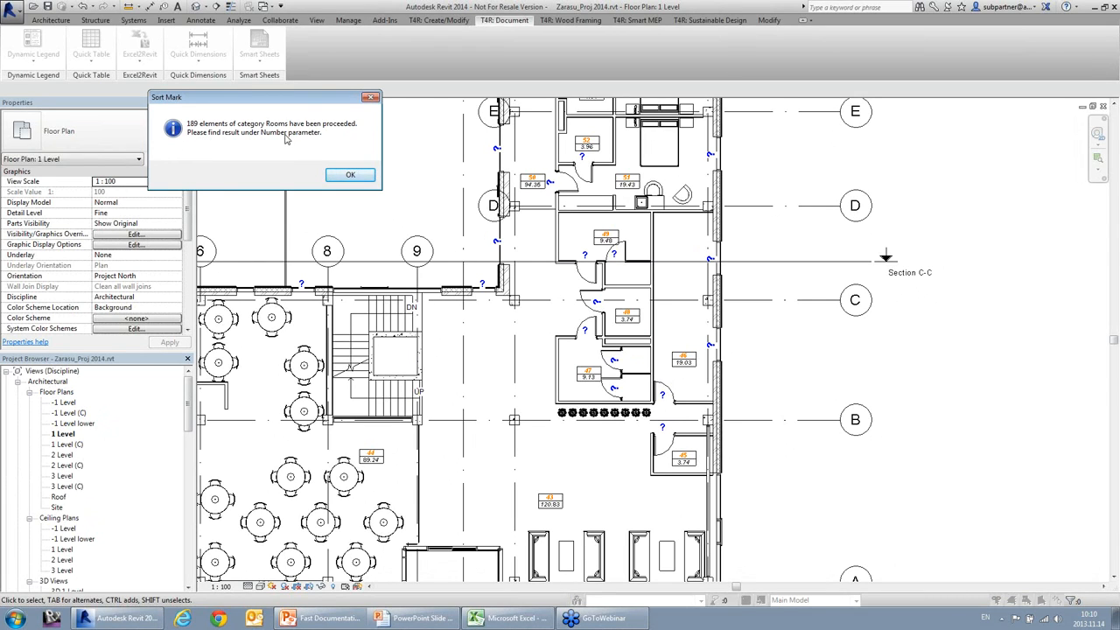
{"action": "left_click", "coordinate": [354, 175]}
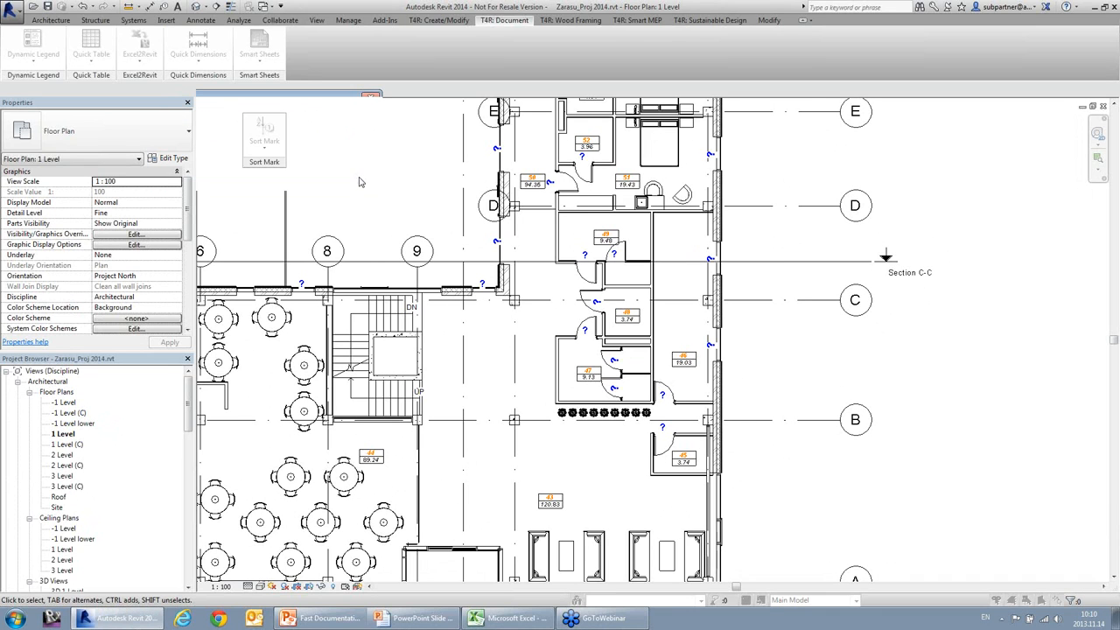
Examine the room numbers along the vertical wing and across the 1 Level plan.
{"action": "middle_click_drag", "start_coordinate": [768, 485], "coordinate": [827, 419]}
{"action": "middle_click_drag", "start_coordinate": [800, 380], "coordinate": [763, 558]}
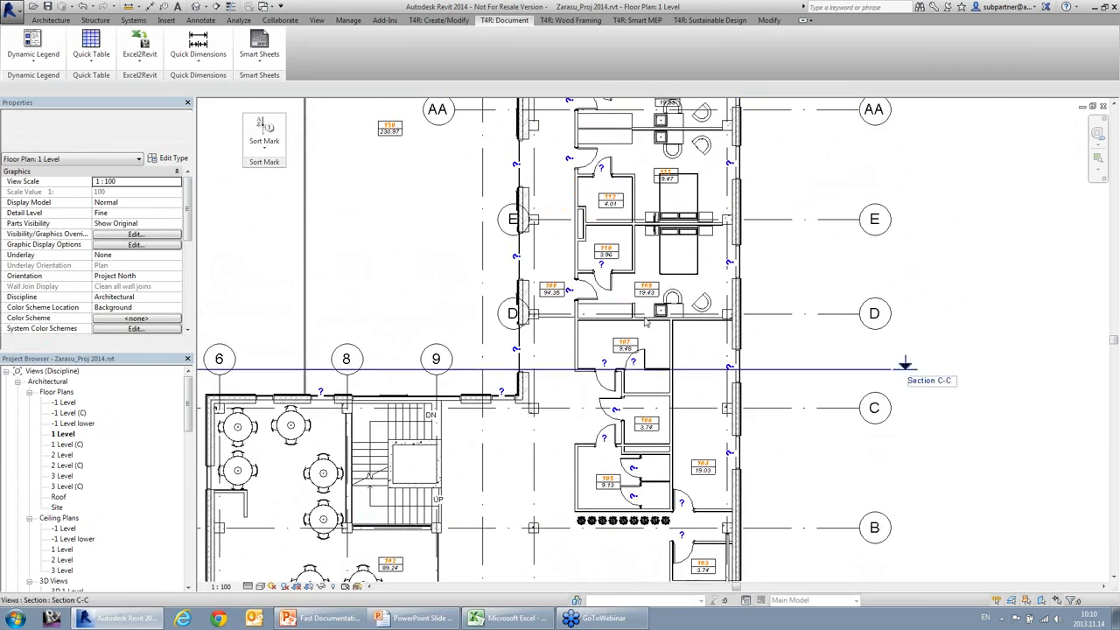
{"action": "middle_click_drag", "start_coordinate": [676, 426], "coordinate": [689, 464]}
{"action": "middle_click_drag", "start_coordinate": [691, 214], "coordinate": [697, 347]}
{"action": "middle_click_drag", "start_coordinate": [706, 253], "coordinate": [716, 90]}
{"action": "middle_click_drag", "start_coordinate": [602, 573], "coordinate": [604, 483]}
{"action": "scroll", "coordinate": [604, 515], "scroll_direction": "down", "scroll_amount": 4}
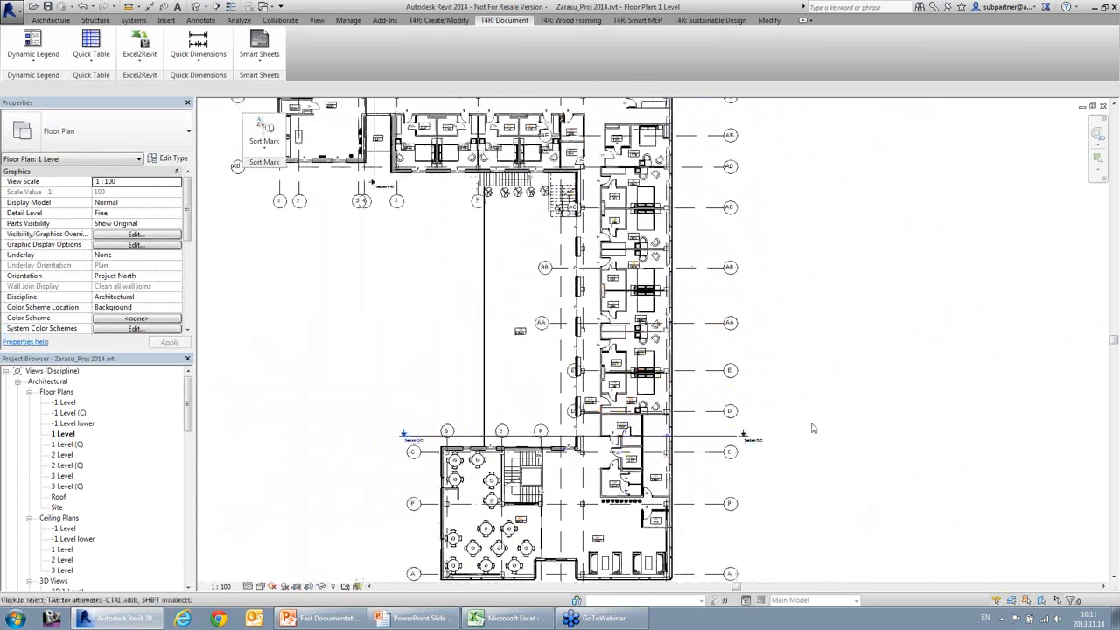
{"action": "scroll", "coordinate": [822, 427], "scroll_direction": "down", "scroll_amount": 1}
{"action": "mouse_move", "coordinate": [820, 356]}
{"action": "middle_mouse_down"}
{"action": "mouse_move", "coordinate": [827, 387]}
{"action": "mouse_move", "coordinate": [822, 360]}
{"action": "middle_mouse_up"}
Draw a chain of three model lines through the dining area, up the vertical wing and west along the upper corridor beyond the building.
{"action": "left_click", "coordinate": [54, 20]}
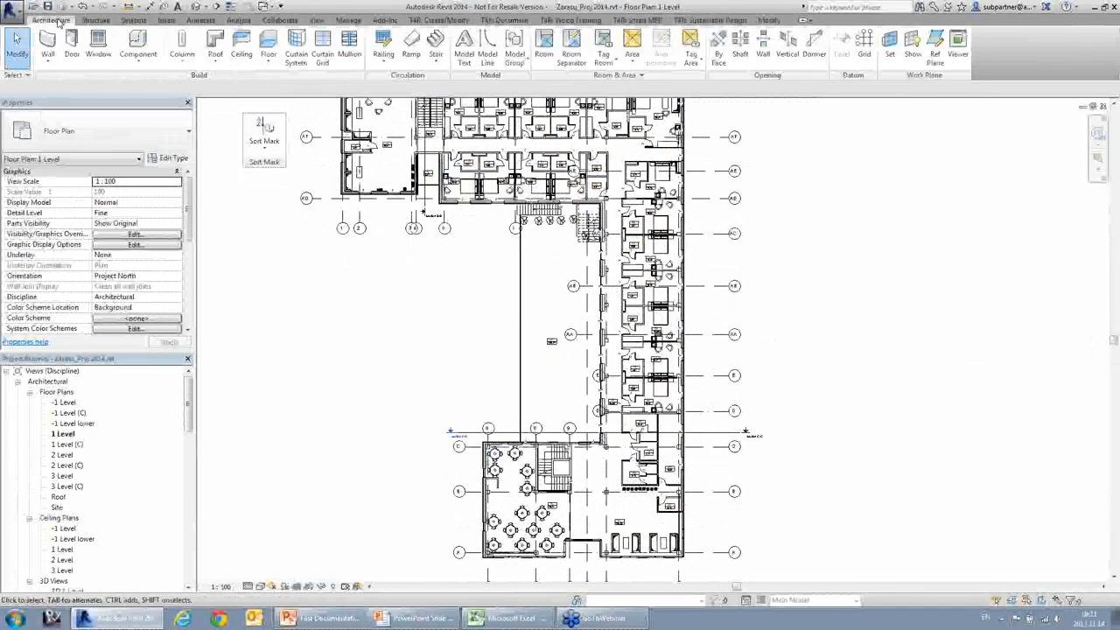
{"action": "left_click", "coordinate": [490, 66]}
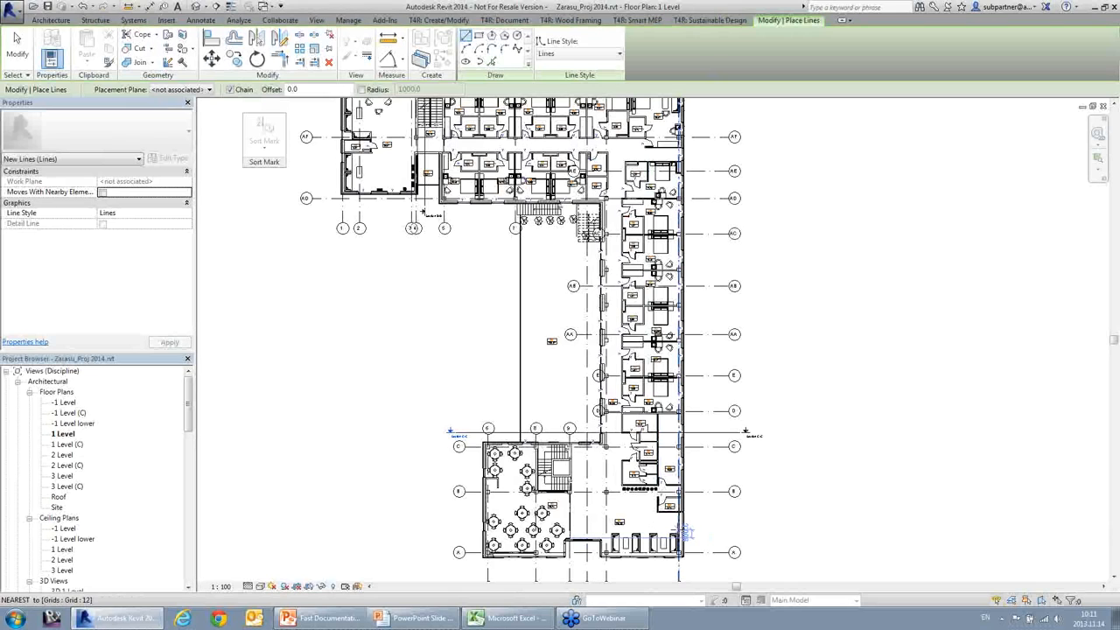
{"action": "left_click", "coordinate": [459, 510]}
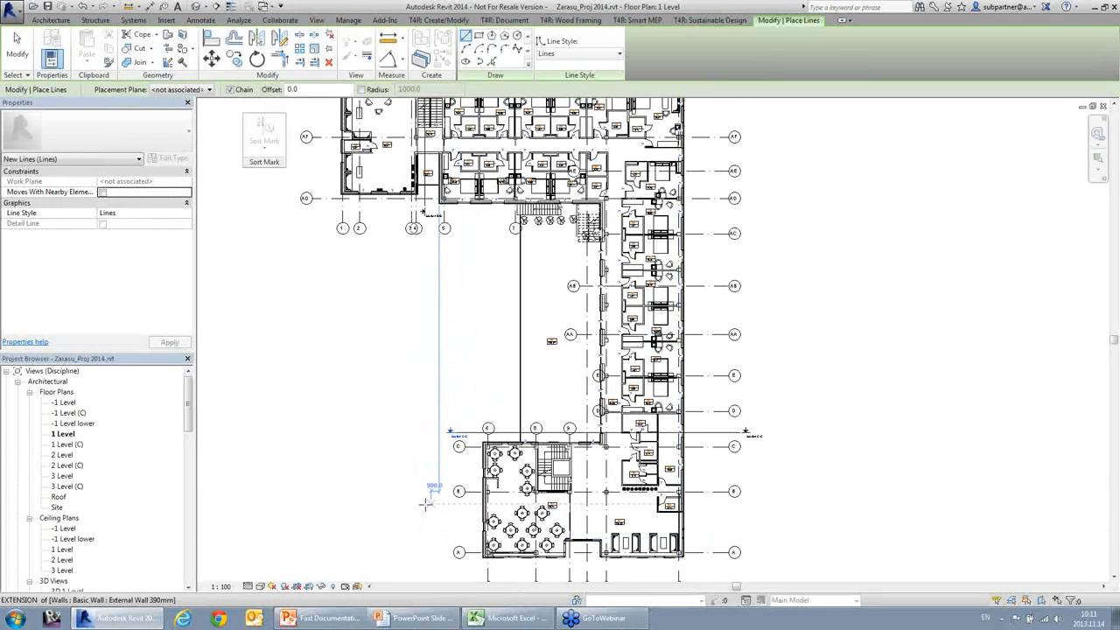
{"action": "left_click", "coordinate": [426, 505]}
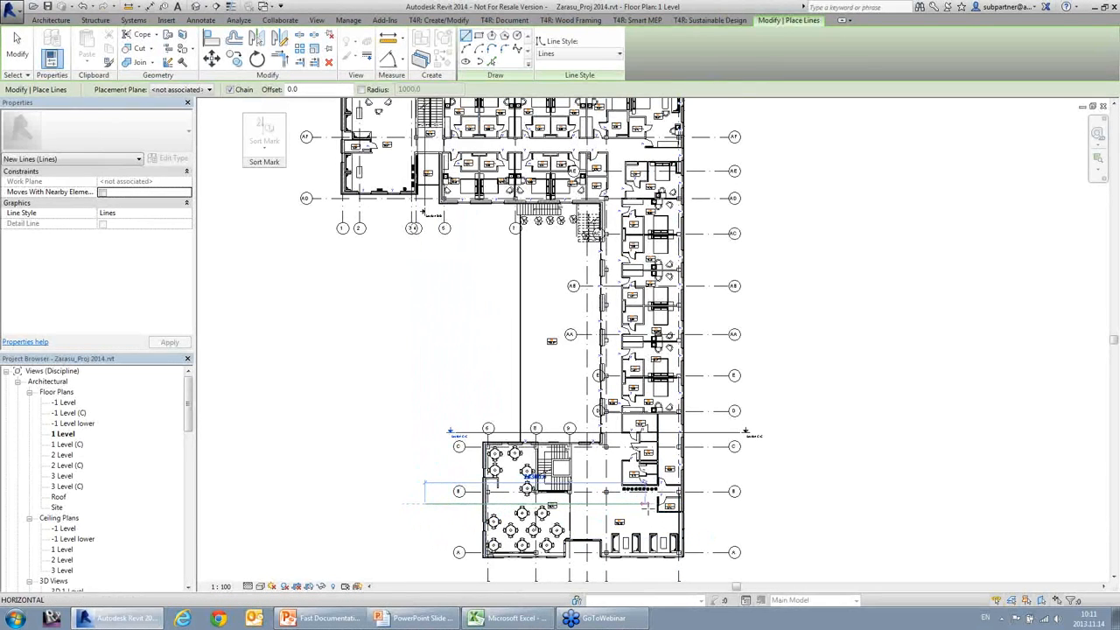
{"action": "left_click", "coordinate": [625, 503]}
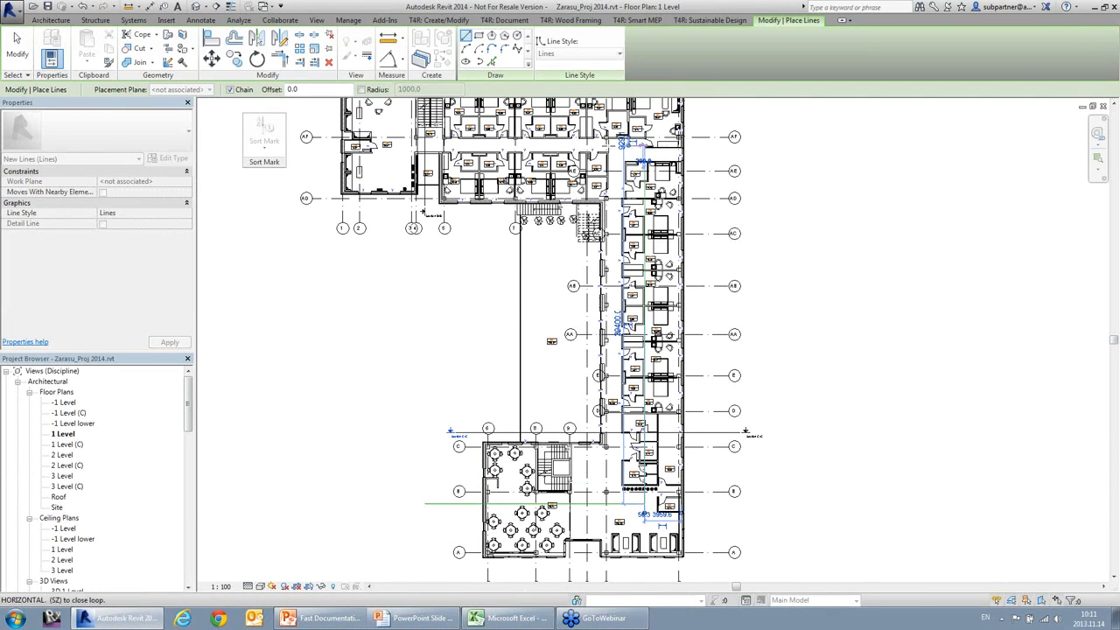
{"action": "left_click", "coordinate": [624, 146]}
{"action": "middle_click_drag", "start_coordinate": [553, 145], "coordinate": [638, 175]}
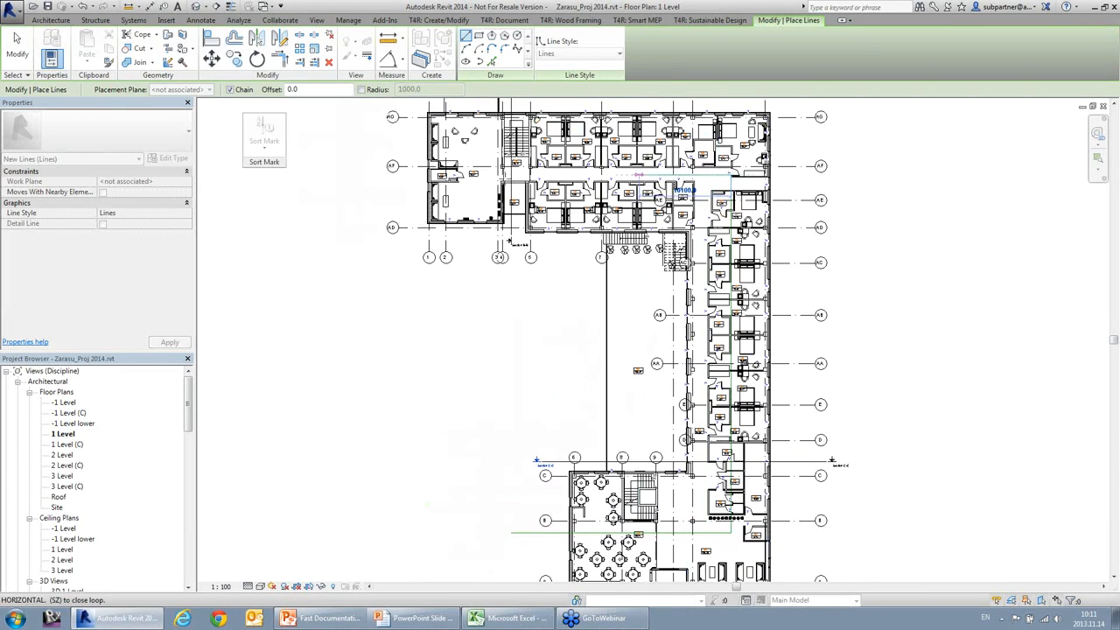
{"action": "left_click", "coordinate": [366, 178]}
{"action": "key", "text": "Escape"}
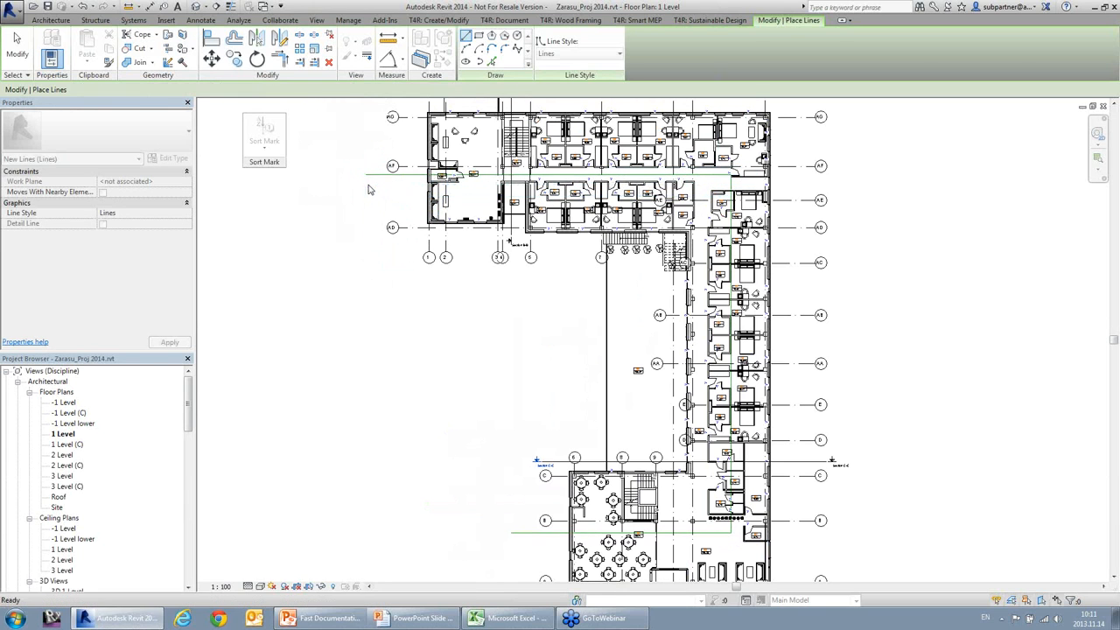
{"action": "key", "text": "Escape"}
{"action": "middle_click_drag", "start_coordinate": [402, 349], "coordinate": [376, 350]}
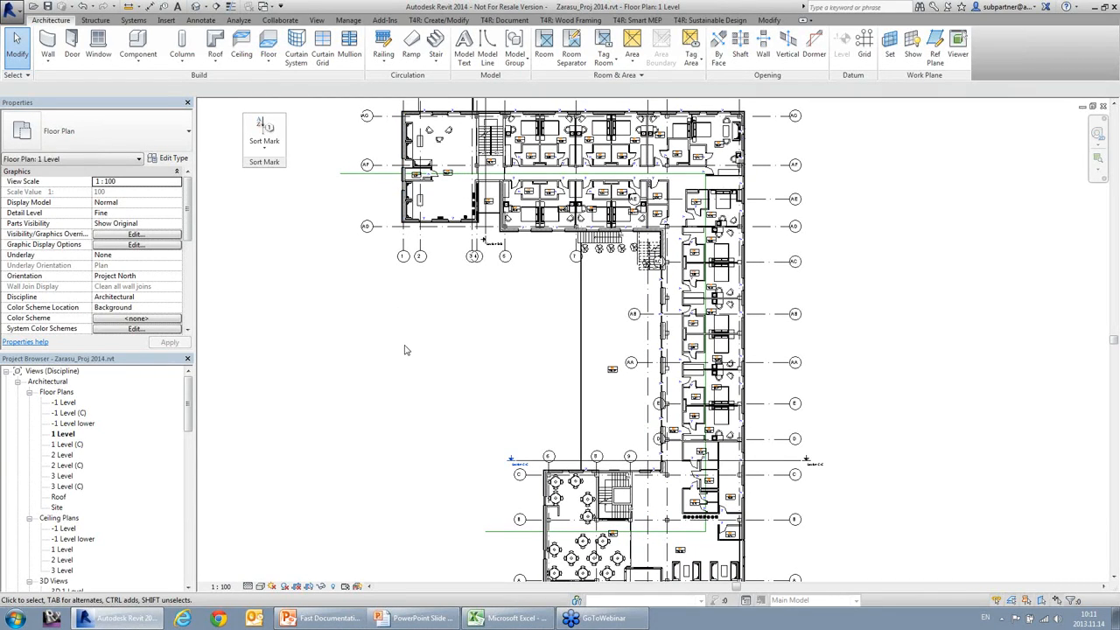
Start Room Numbering and choose Number as the parameter for the calculated values.
{"action": "left_click", "coordinate": [264, 145]}
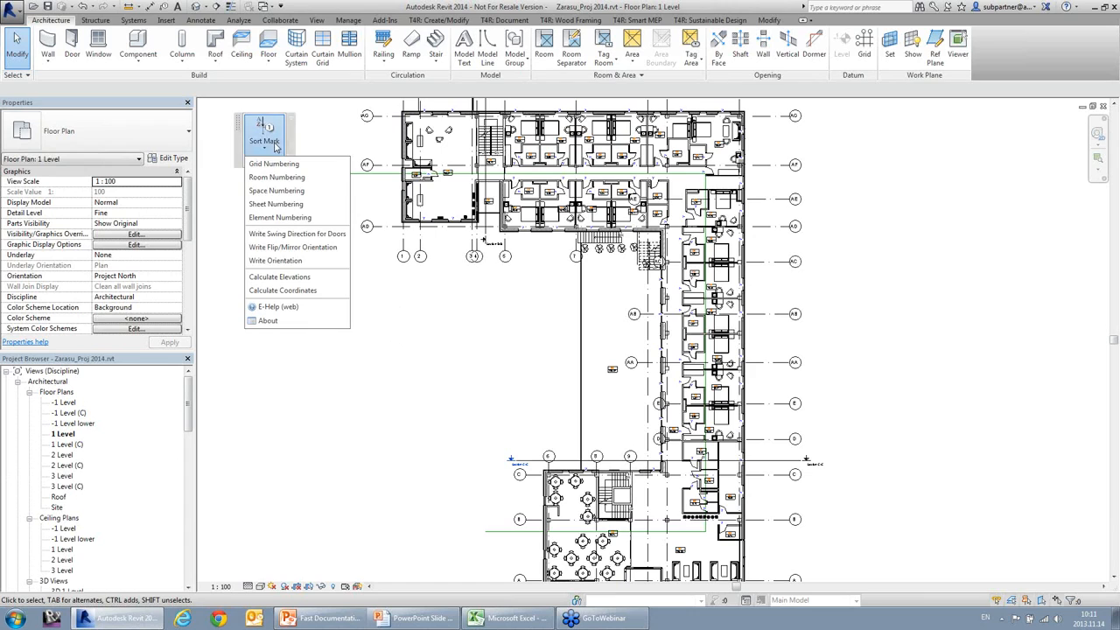
{"action": "left_click", "coordinate": [282, 179]}
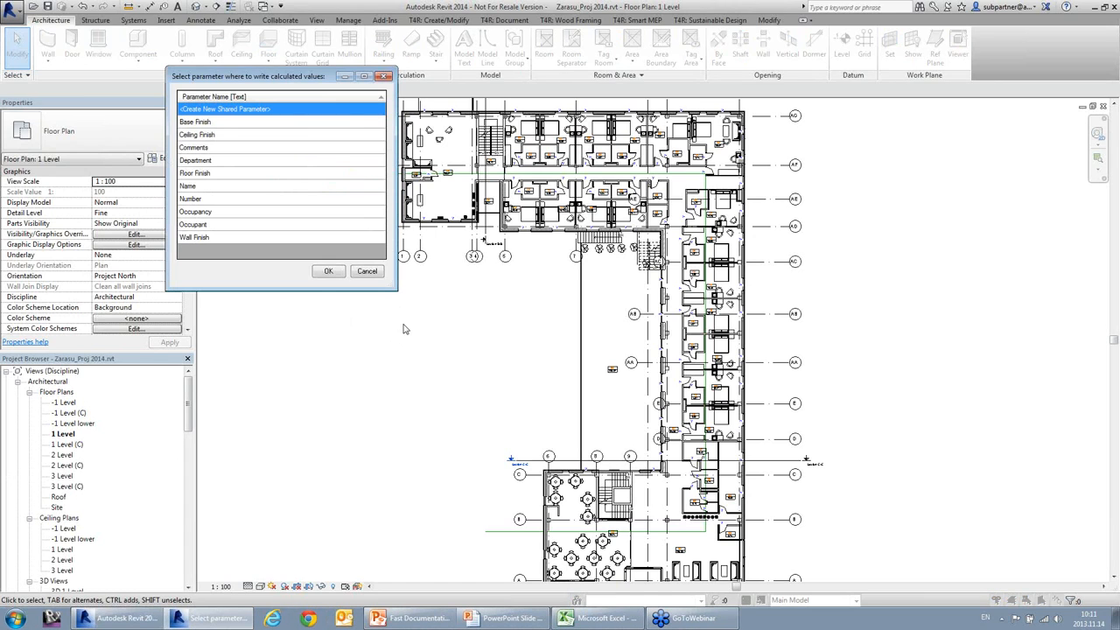
{"action": "left_click", "coordinate": [219, 200]}
{"action": "left_click", "coordinate": [328, 272]}
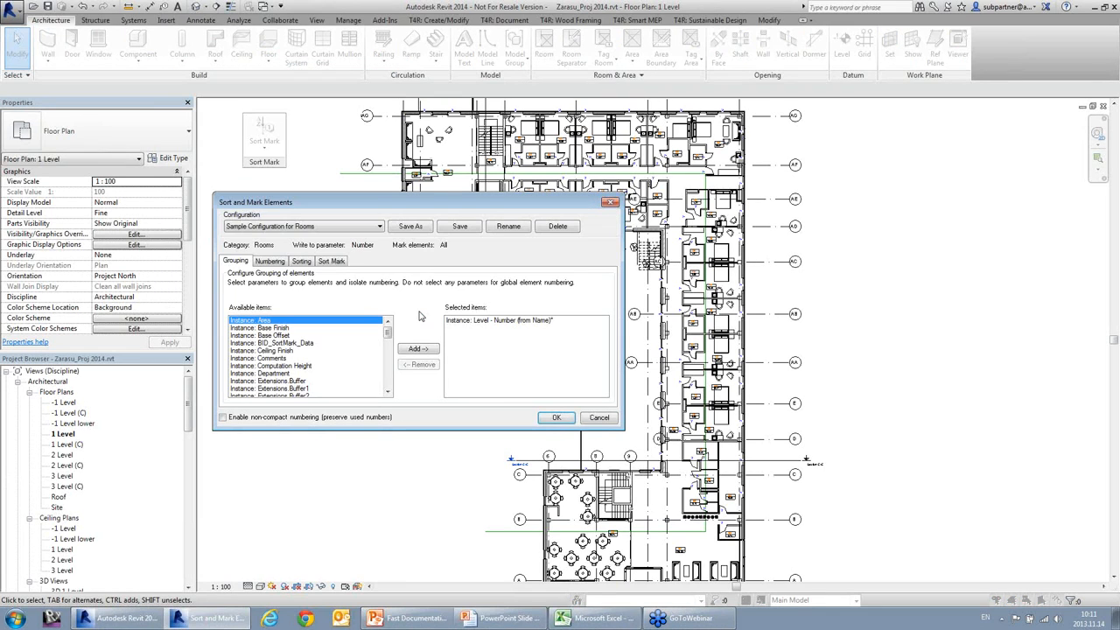
Add Element position by model lines as the sorting parameter of the room configuration.
{"action": "left_click", "coordinate": [301, 261]}
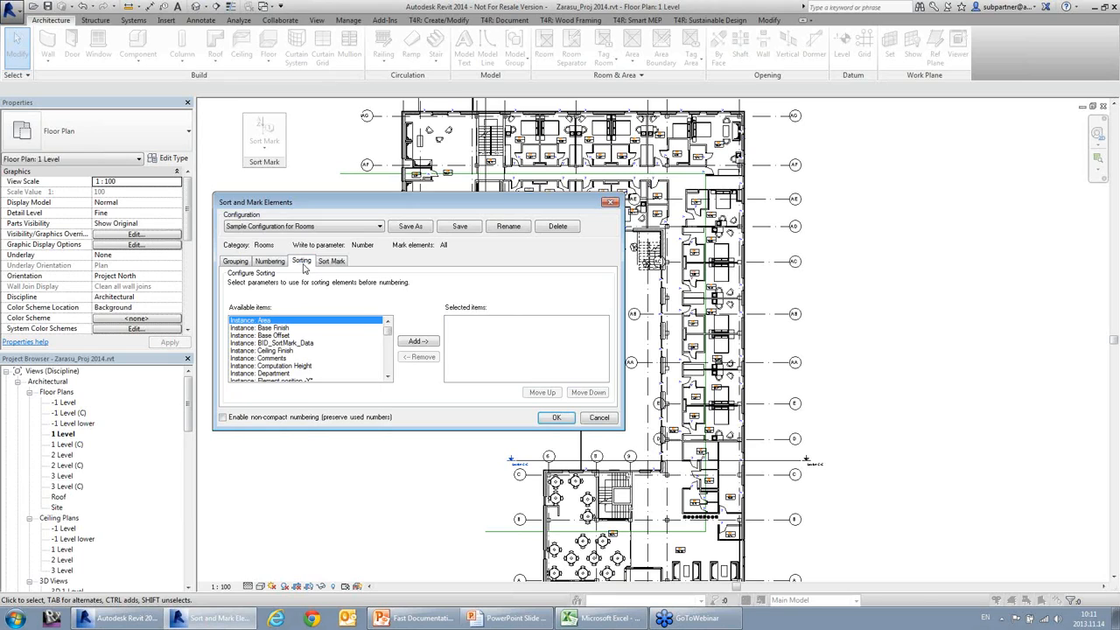
{"action": "left_click", "coordinate": [390, 377]}
{"action": "left_click", "coordinate": [389, 377]}
{"action": "left_click", "coordinate": [389, 377]}
{"action": "left_click", "coordinate": [390, 378]}
{"action": "left_click", "coordinate": [303, 366]}
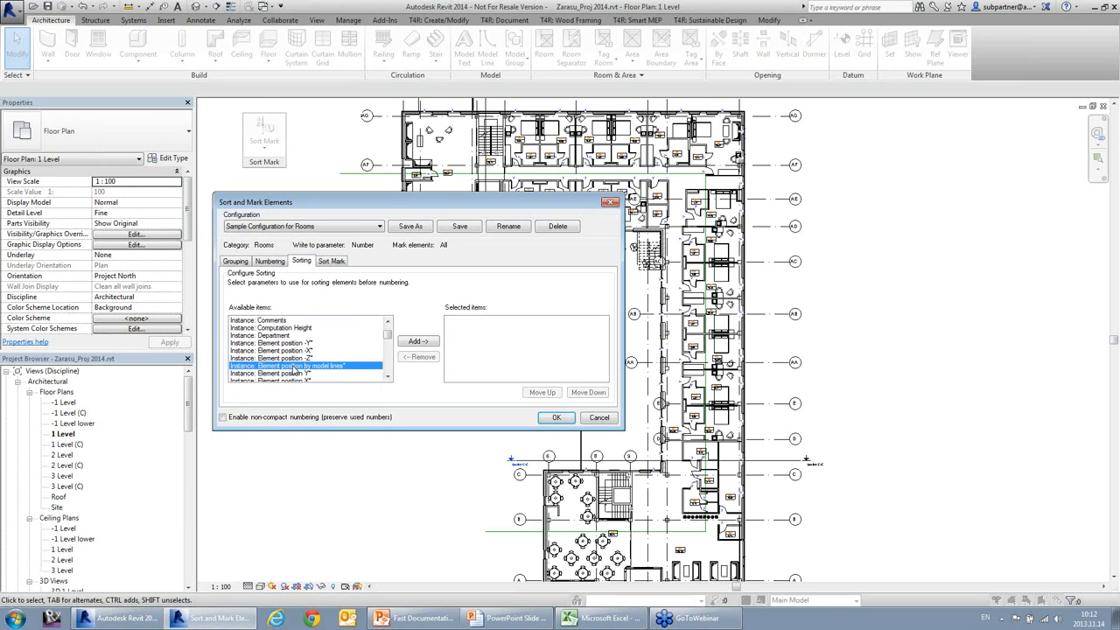
{"action": "left_click", "coordinate": [417, 343]}
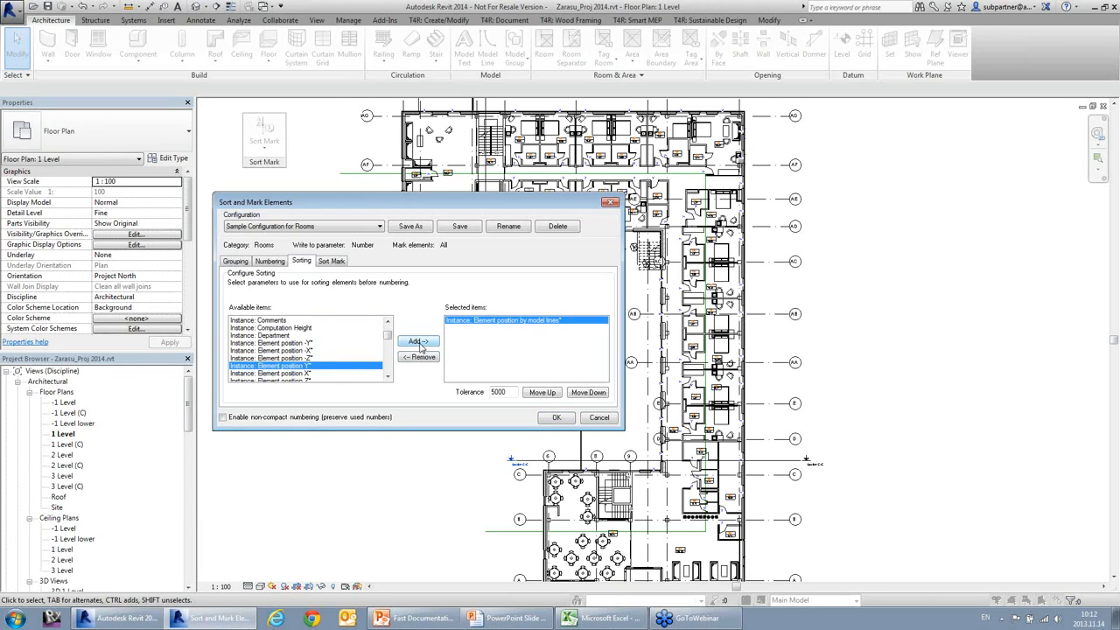
Run the room numbering along the model line chain, picking its line through the dining area, and accept the duplicate number values.
{"action": "left_click", "coordinate": [556, 417]}
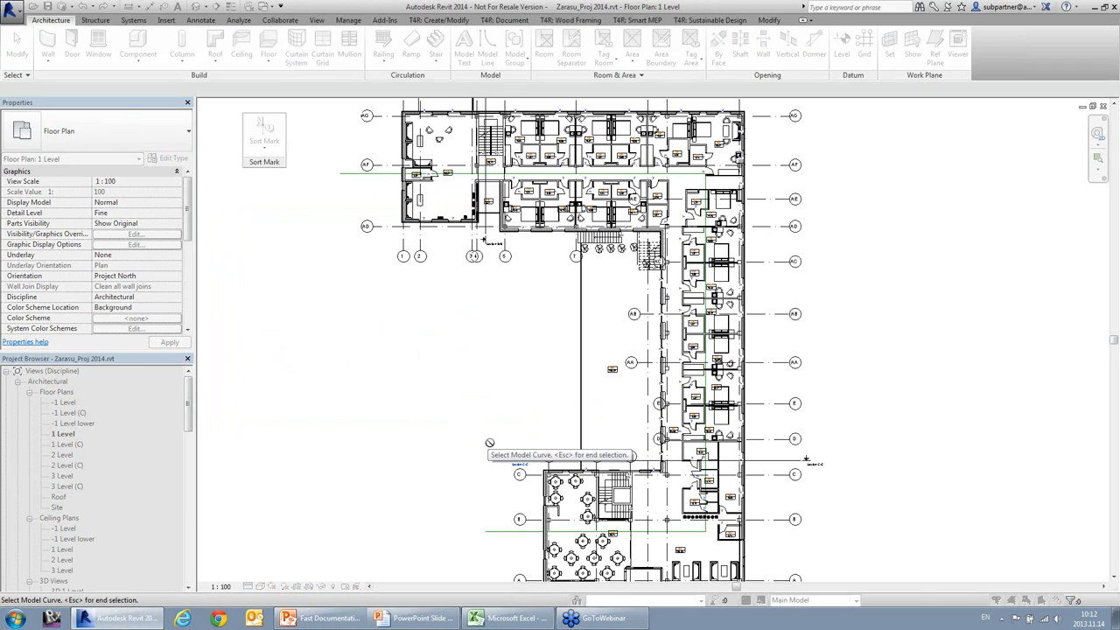
{"action": "left_click", "coordinate": [520, 533]}
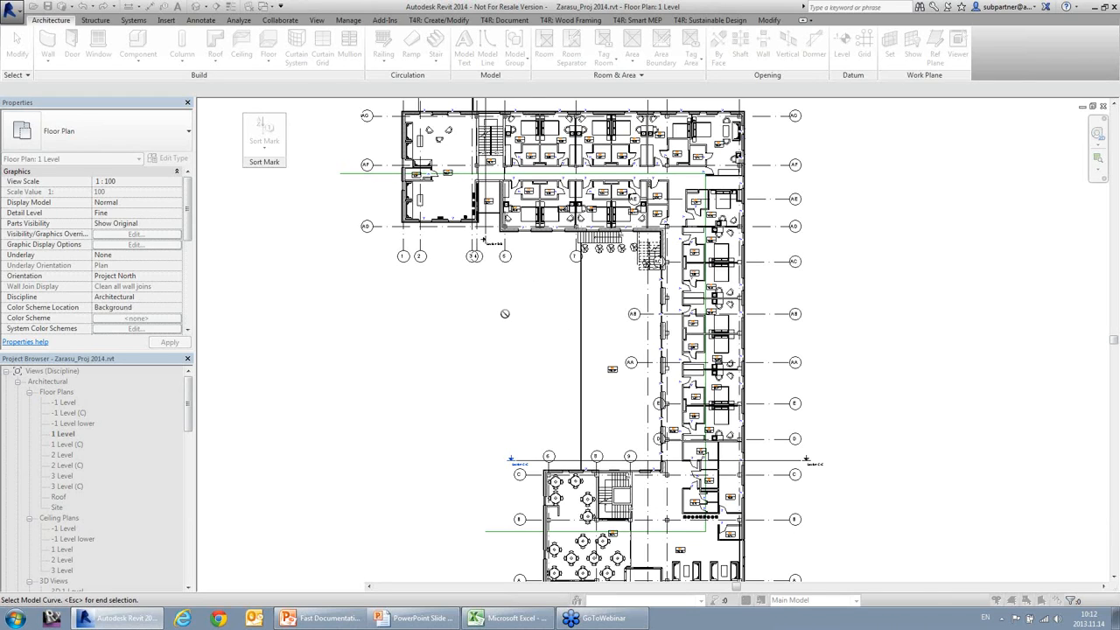
{"action": "key", "text": "Escape"}
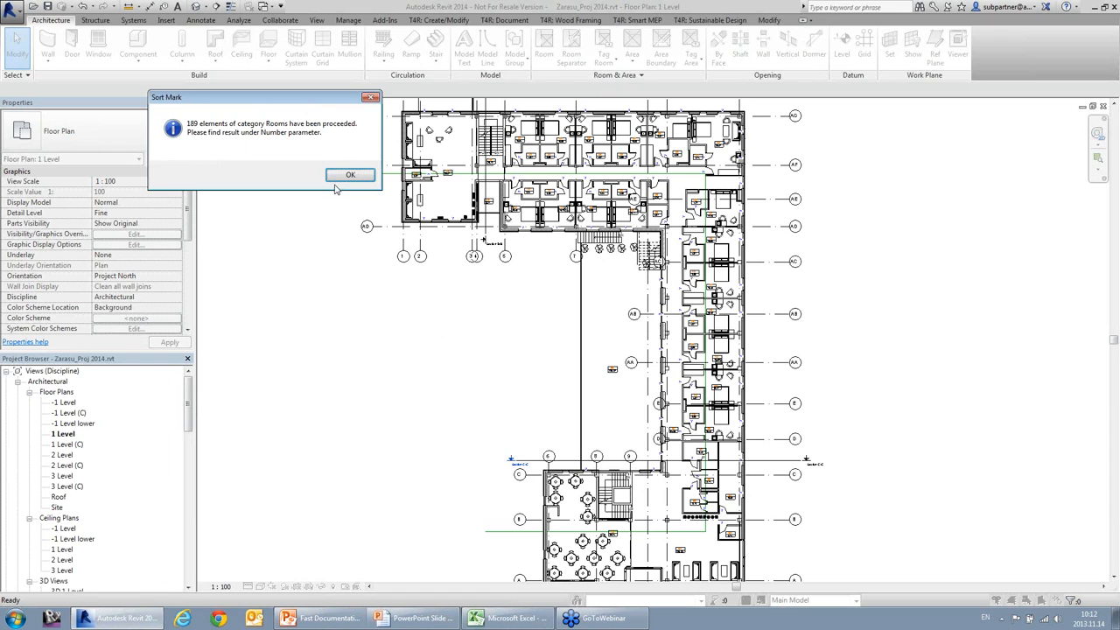
{"action": "left_click", "coordinate": [350, 175]}
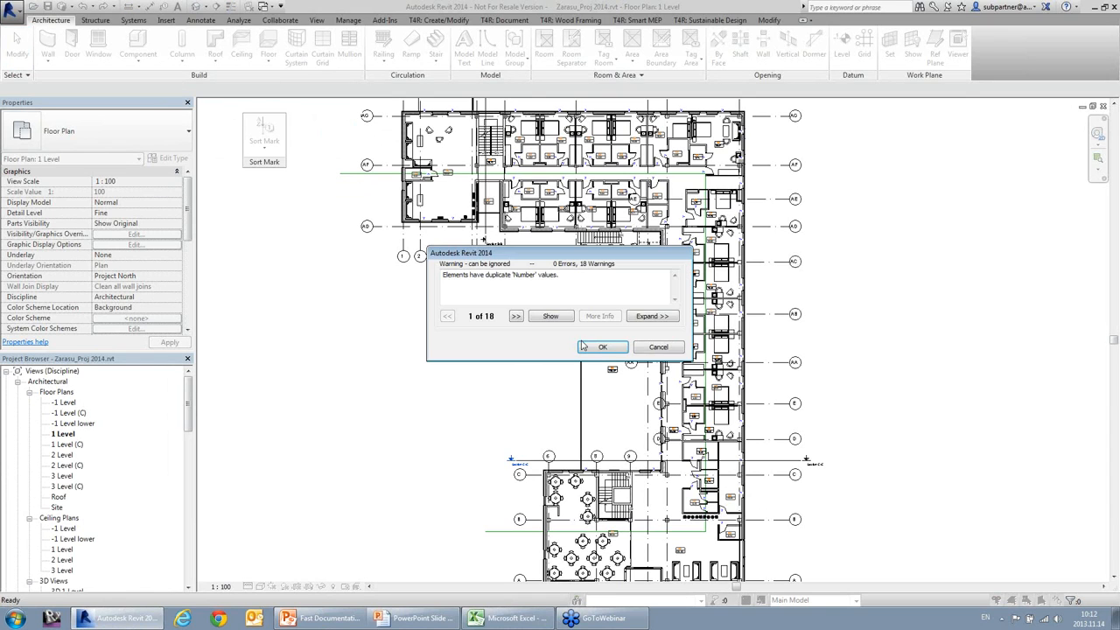
{"action": "left_click", "coordinate": [595, 354]}
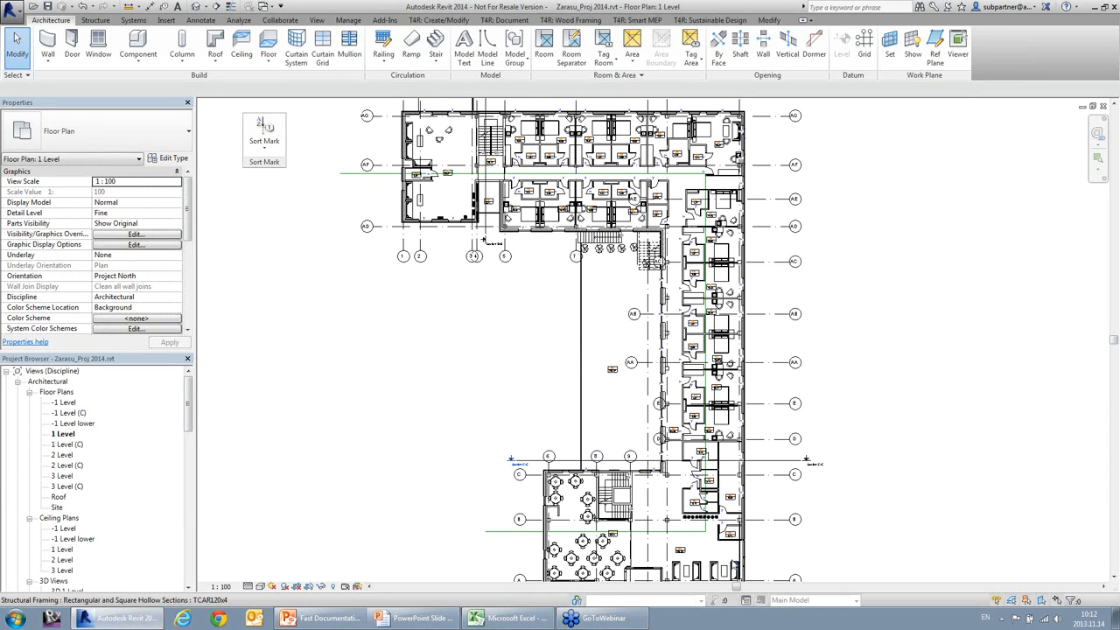
Examine the order of the room numbers along the model line path, from the wing rooms to the upper corridor and back to the dining area.
{"action": "scroll", "coordinate": [705, 556], "scroll_direction": "up", "scroll_amount": 5}
{"action": "middle_click_drag", "start_coordinate": [777, 391], "coordinate": [724, 585]}
{"action": "middle_click_drag", "start_coordinate": [744, 350], "coordinate": [770, 423]}
{"action": "scroll", "coordinate": [770, 422], "scroll_direction": "down", "scroll_amount": 2}
{"action": "middle_click_drag", "start_coordinate": [725, 229], "coordinate": [732, 502]}
{"action": "middle_click_drag", "start_coordinate": [647, 202], "coordinate": [913, 241]}
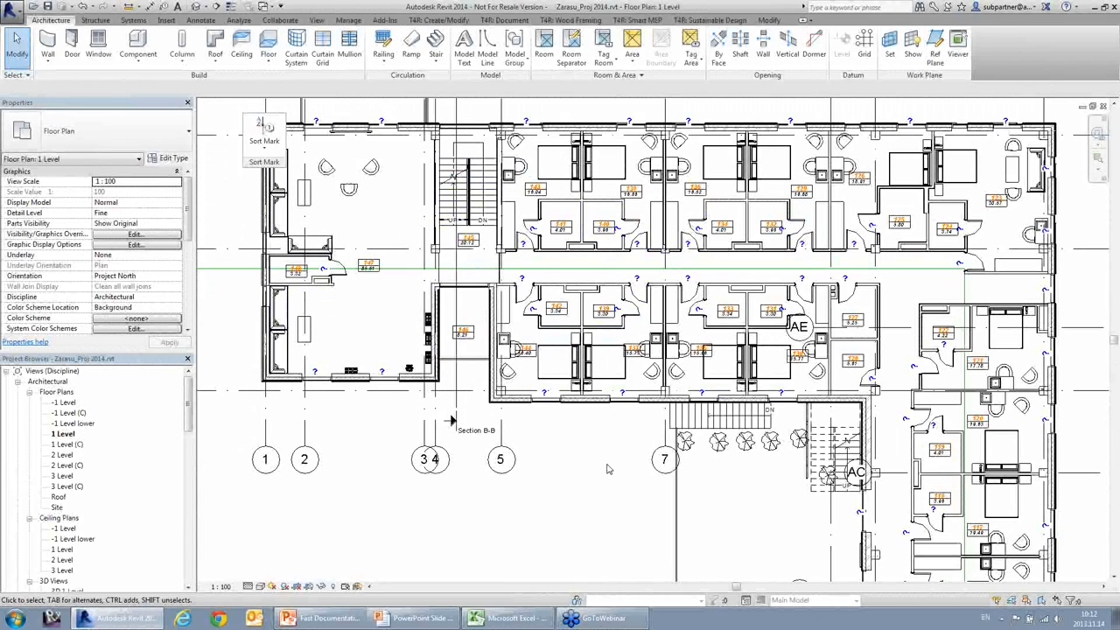
{"action": "middle_click_drag", "start_coordinate": [609, 470], "coordinate": [498, 172]}
{"action": "scroll", "coordinate": [565, 413], "scroll_direction": "down", "scroll_amount": 1}
{"action": "middle_click_drag", "start_coordinate": [672, 534], "coordinate": [650, 413]}
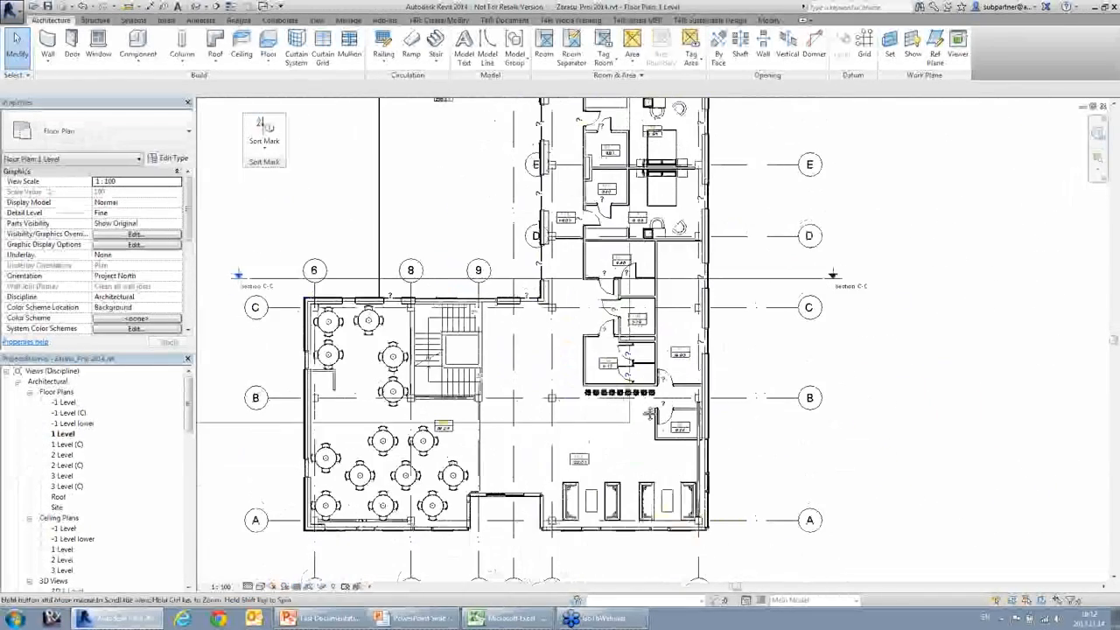
{"action": "scroll", "coordinate": [722, 348], "scroll_direction": "up", "scroll_amount": 3}
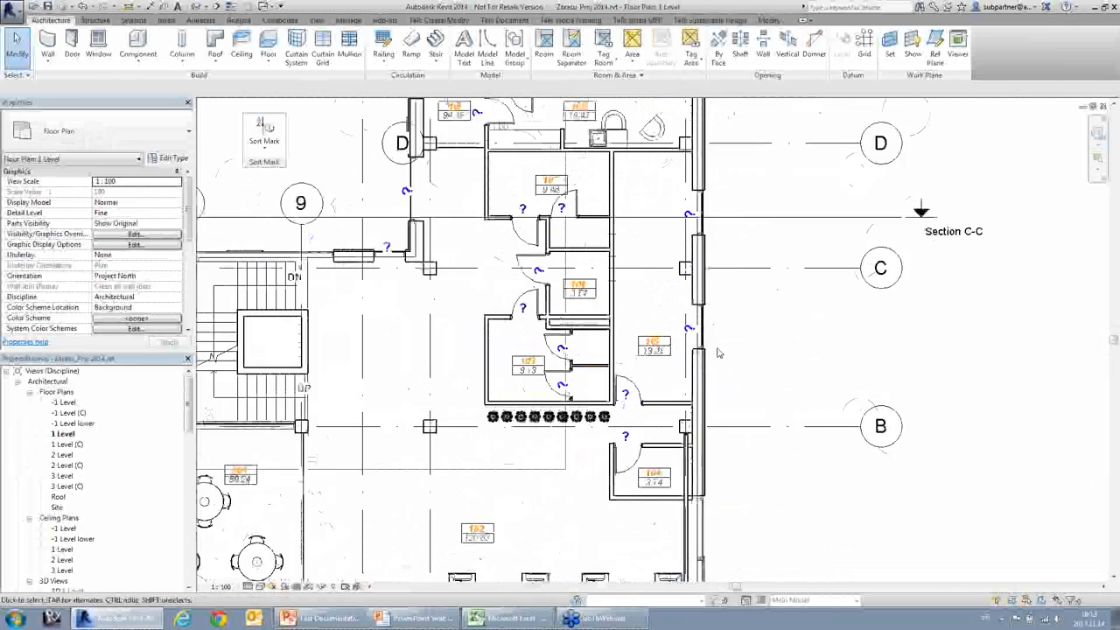
{"action": "scroll", "coordinate": [717, 353], "scroll_direction": "up", "scroll_amount": 1}
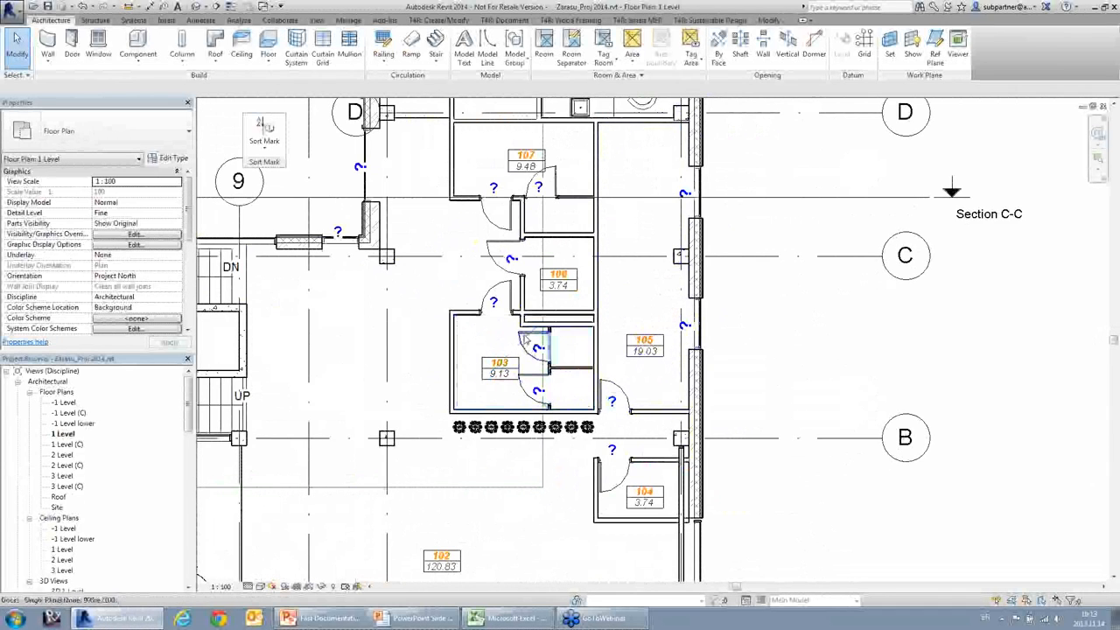
Start Element Numbering for the upper inner door of room 103 and choose Mark as the parameter for the calculated values.
{"action": "left_click", "coordinate": [528, 341]}
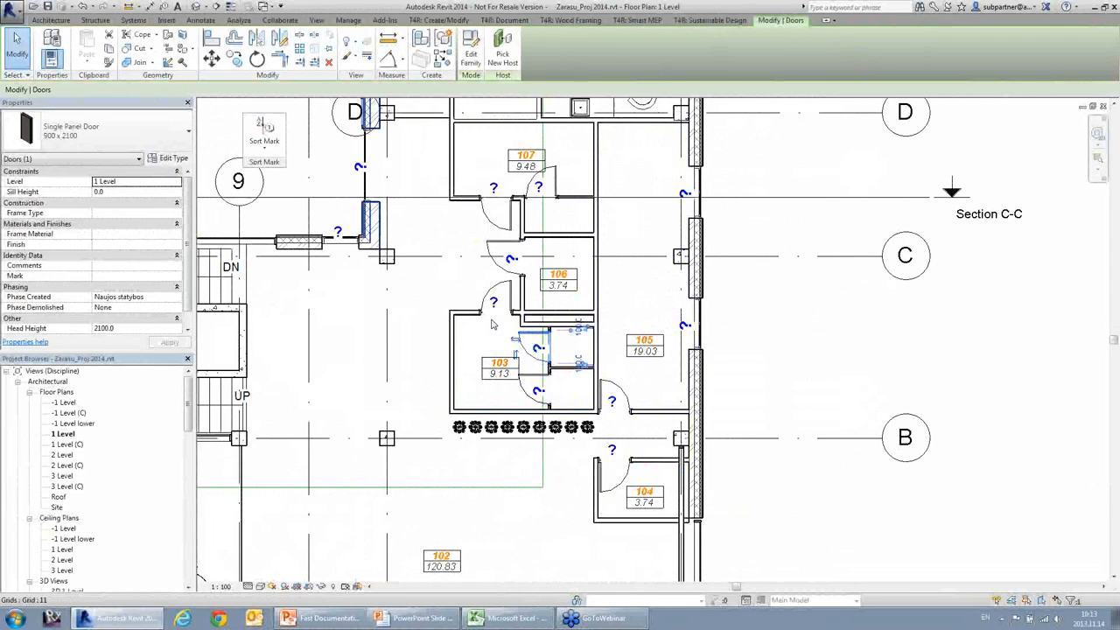
{"action": "left_click", "coordinate": [267, 140]}
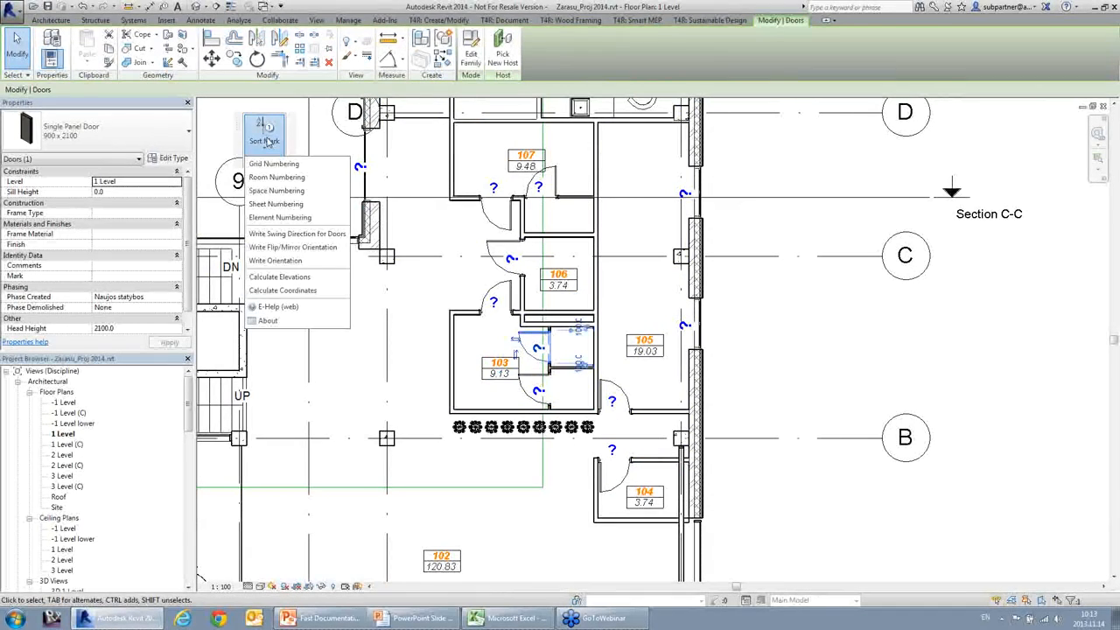
{"action": "left_click", "coordinate": [280, 217]}
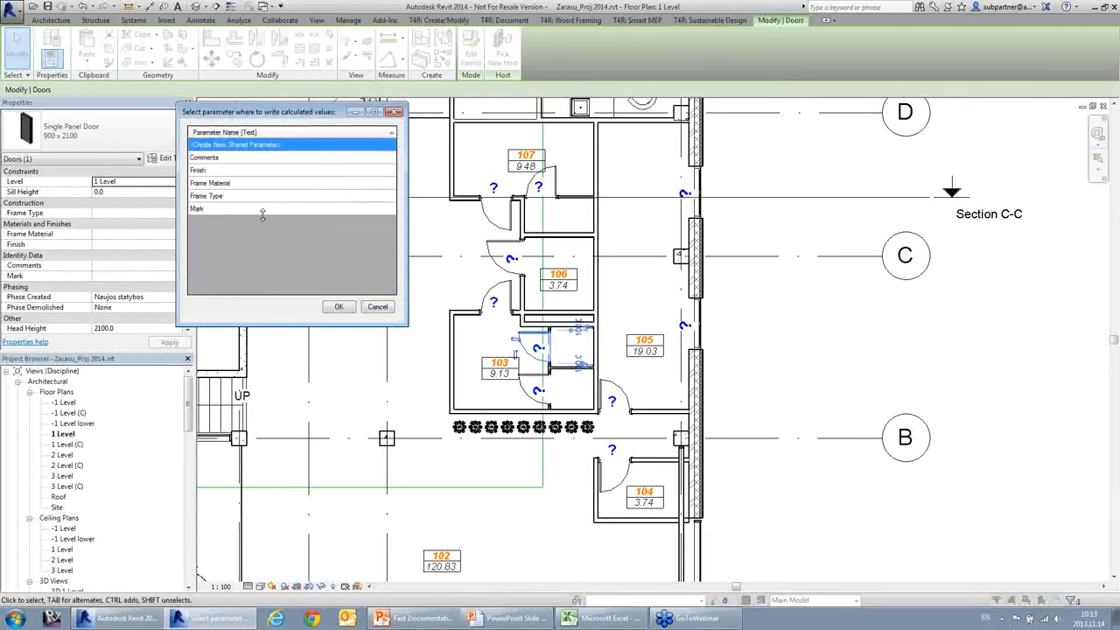
{"action": "left_click", "coordinate": [257, 208]}
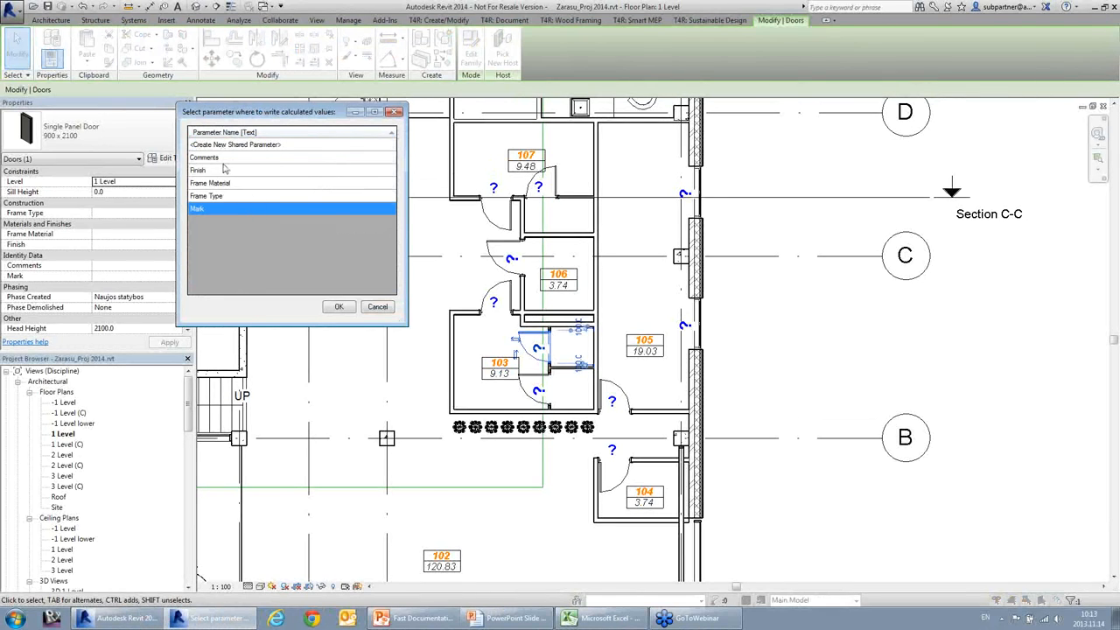
{"action": "left_click", "coordinate": [339, 308]}
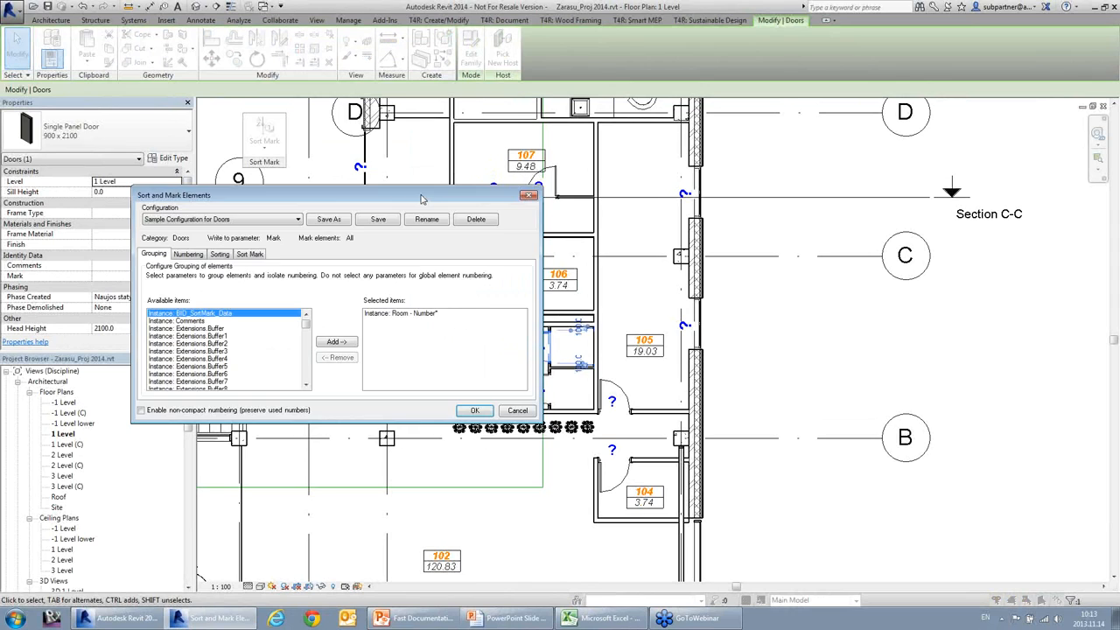
Review the sample door configuration: its grouping, numbering and sorting parameters, the composition of the mark and the room number's suffix.
{"action": "left_click_drag", "start_coordinate": [421, 199], "coordinate": [495, 204]}
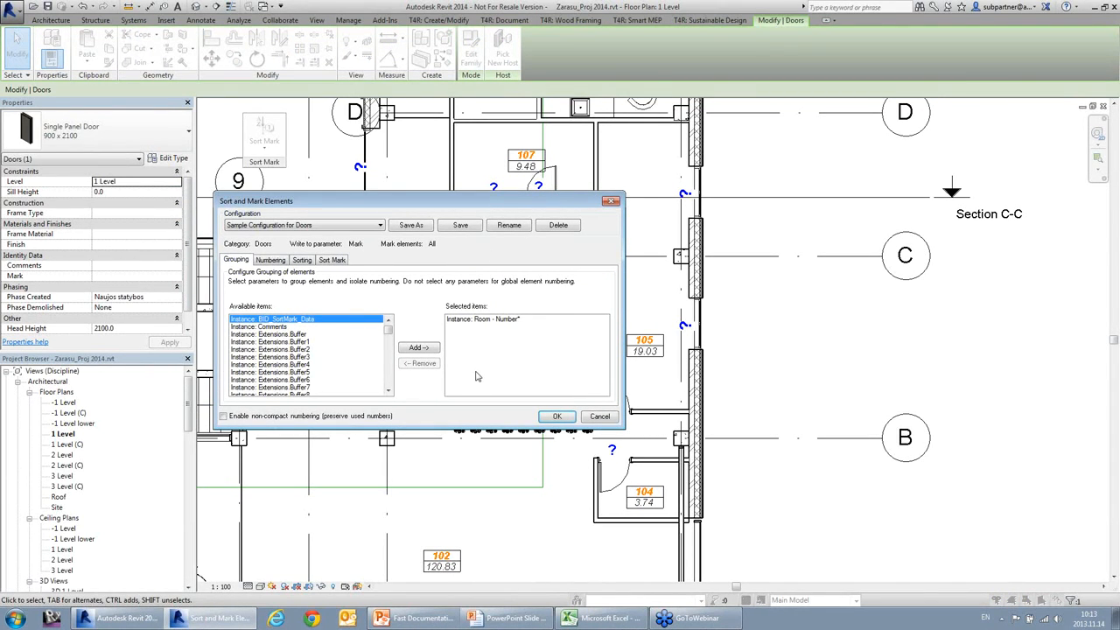
{"action": "left_click", "coordinate": [477, 320]}
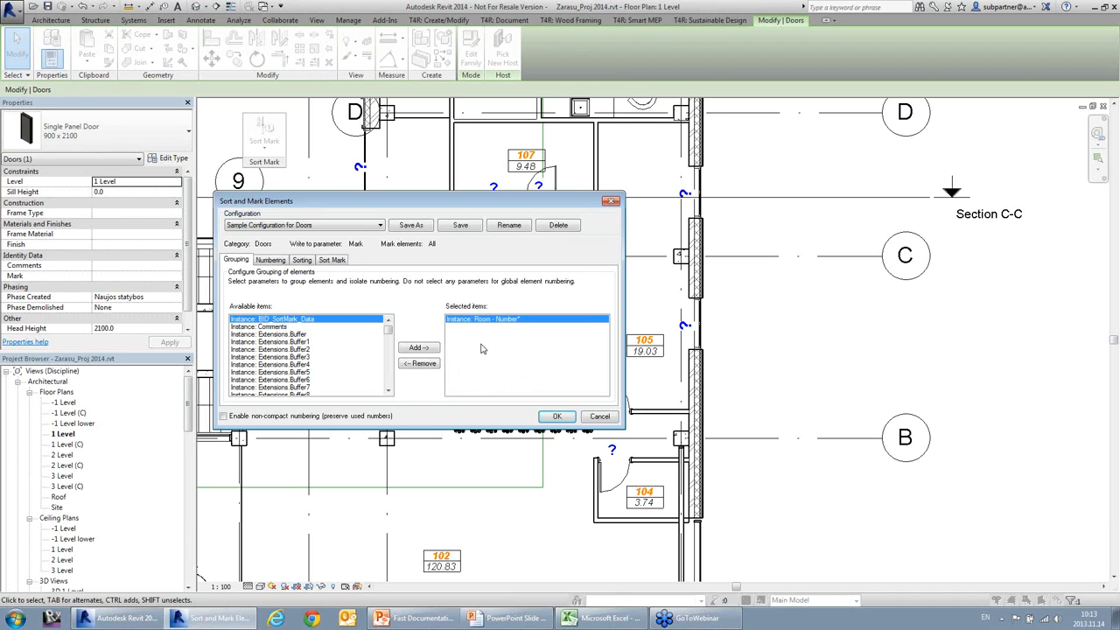
{"action": "left_click", "coordinate": [273, 260]}
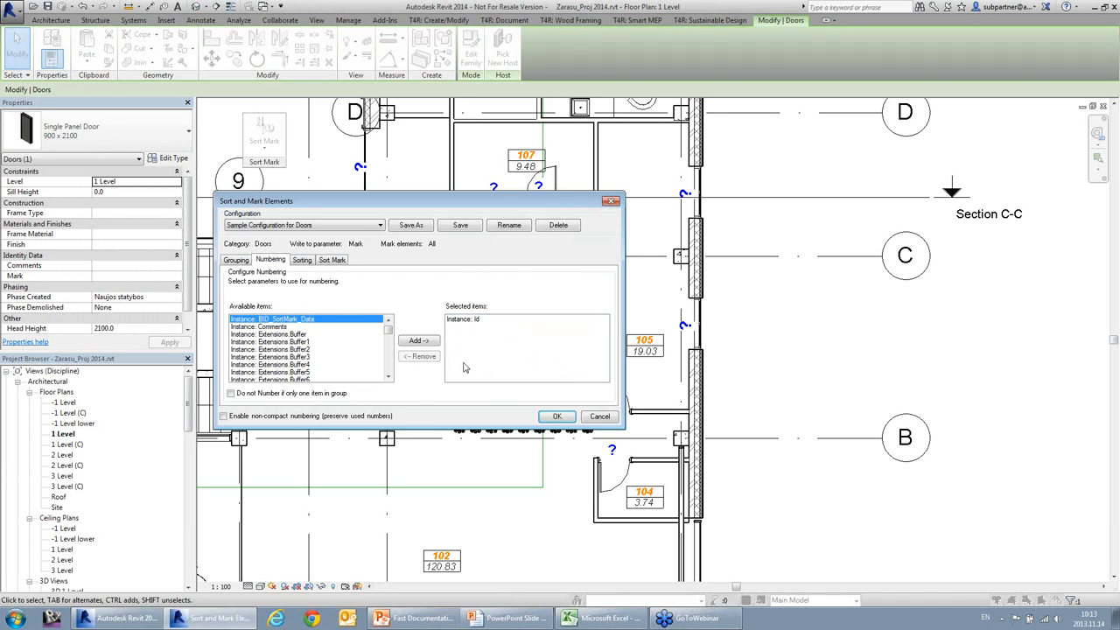
{"action": "left_click", "coordinate": [461, 320]}
{"action": "left_click", "coordinate": [303, 263]}
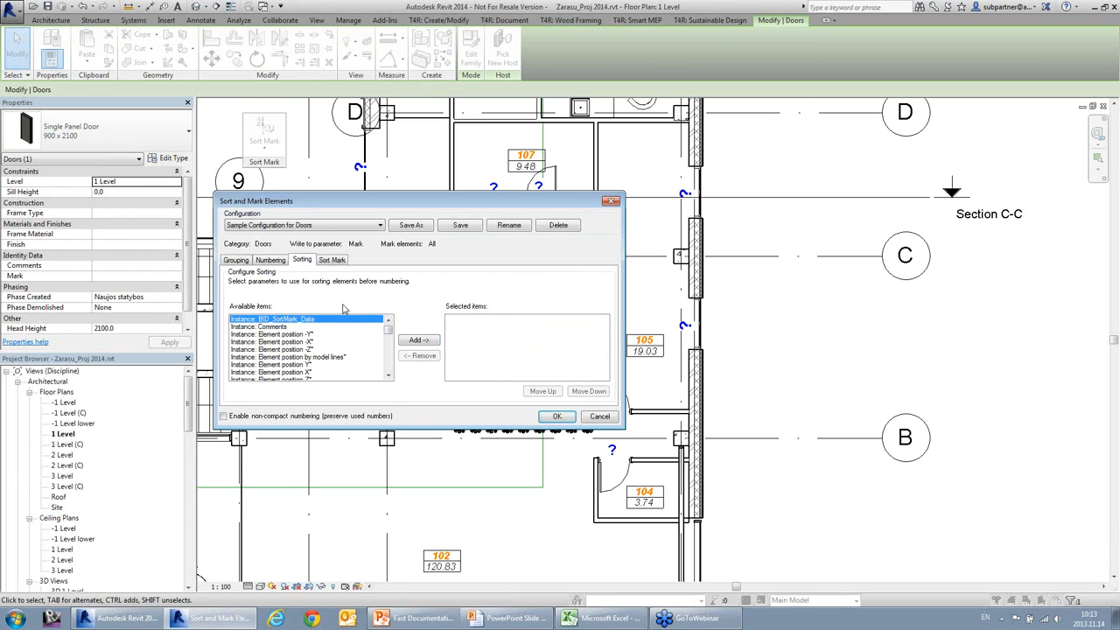
{"action": "left_click", "coordinate": [333, 261]}
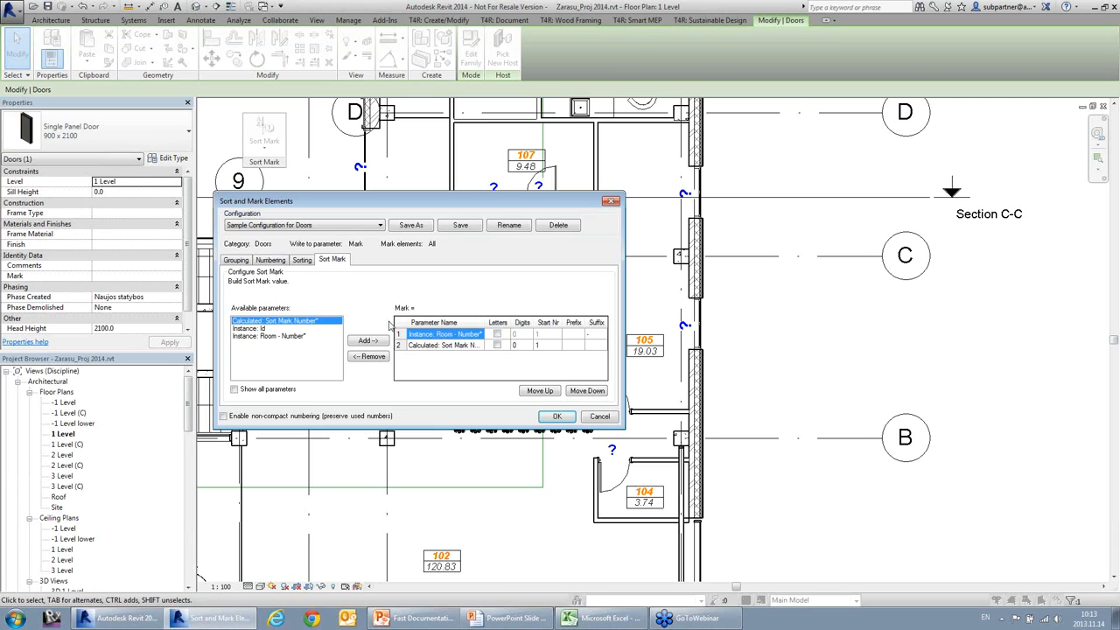
{"action": "left_click_drag", "start_coordinate": [620, 329], "coordinate": [734, 328]}
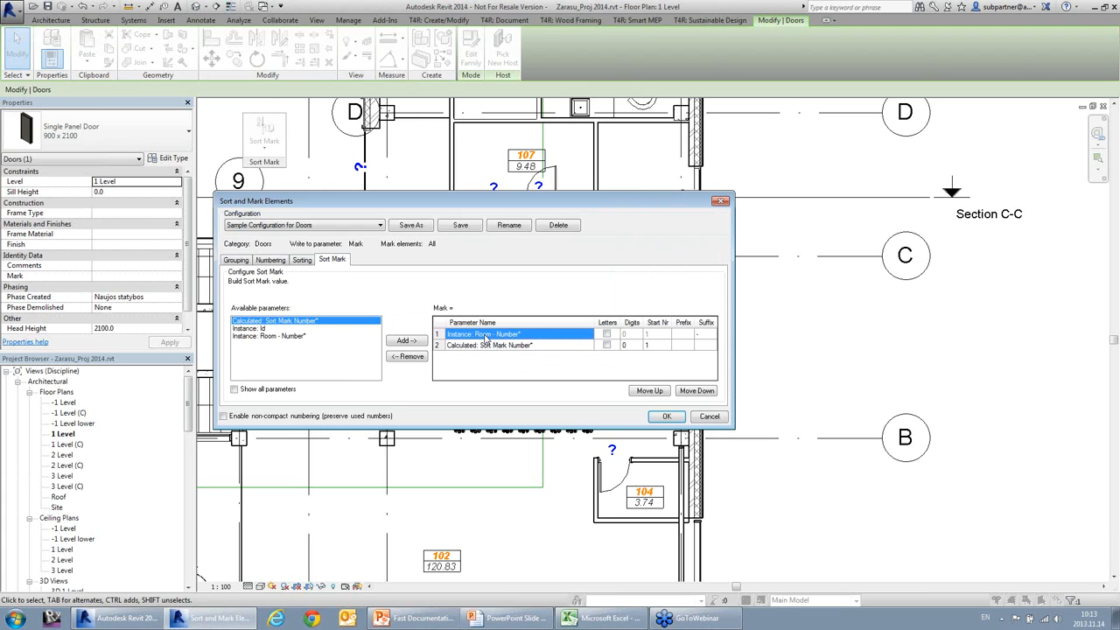
{"action": "left_click", "coordinate": [707, 334]}
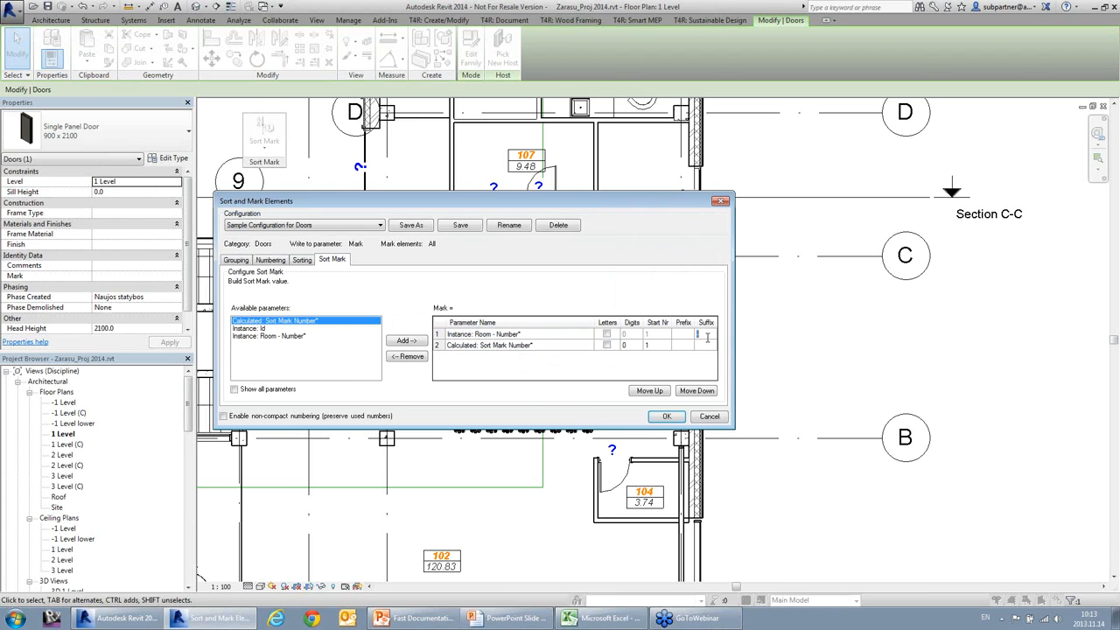
{"action": "left_click", "coordinate": [571, 352]}
Number the doors with Sample Configuration for Doors and set the floor plan's view scale to 1:50.
{"action": "left_click", "coordinate": [665, 417]}
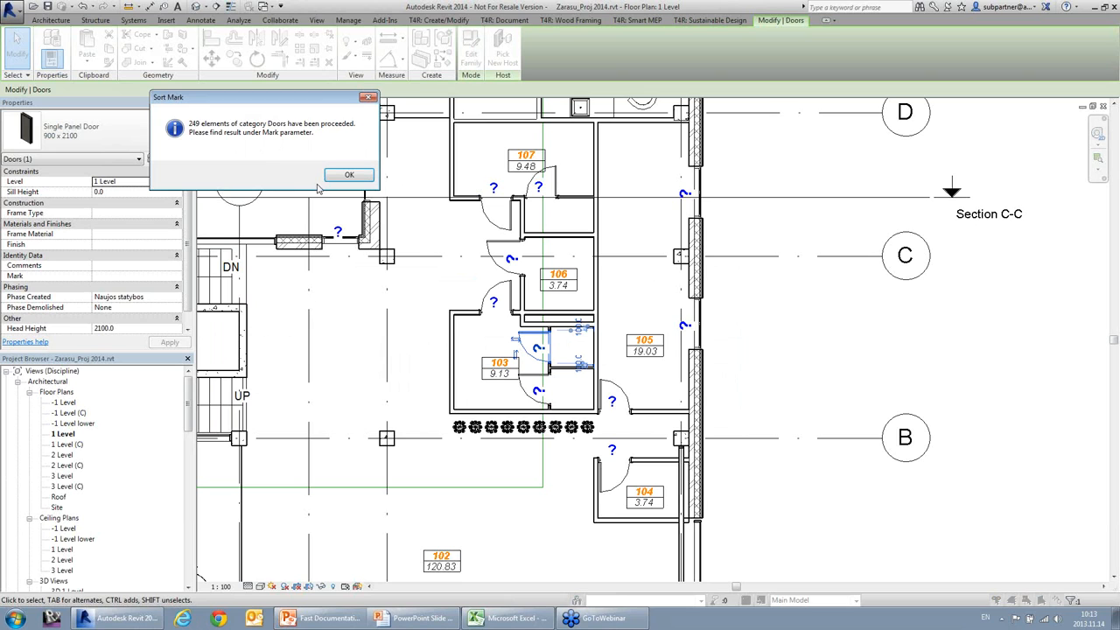
{"action": "left_click", "coordinate": [349, 175]}
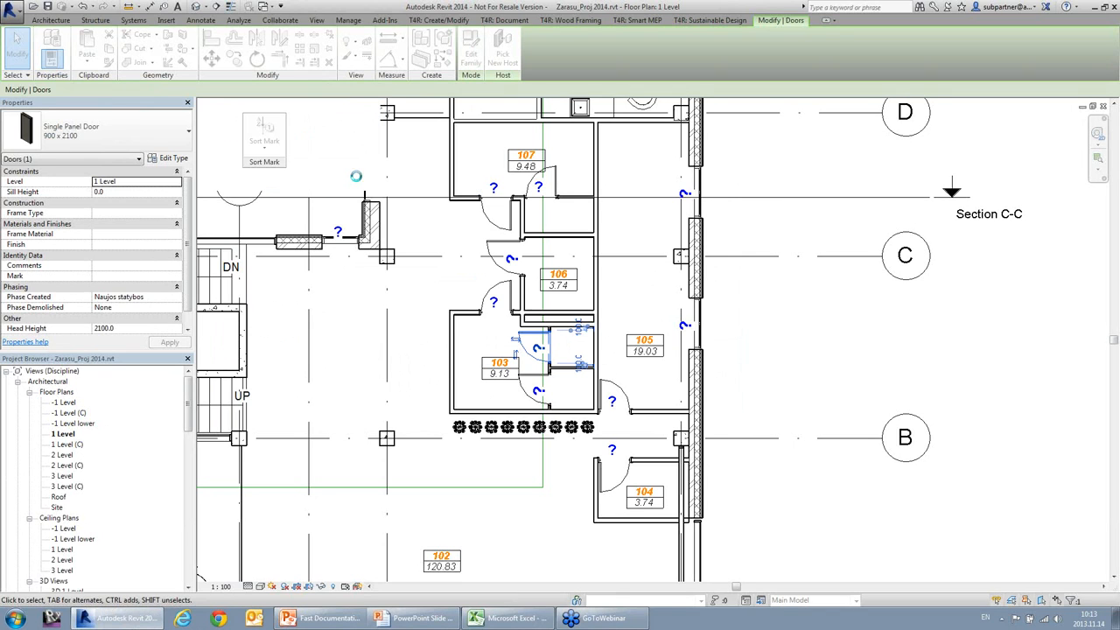
{"action": "left_click", "coordinate": [786, 372]}
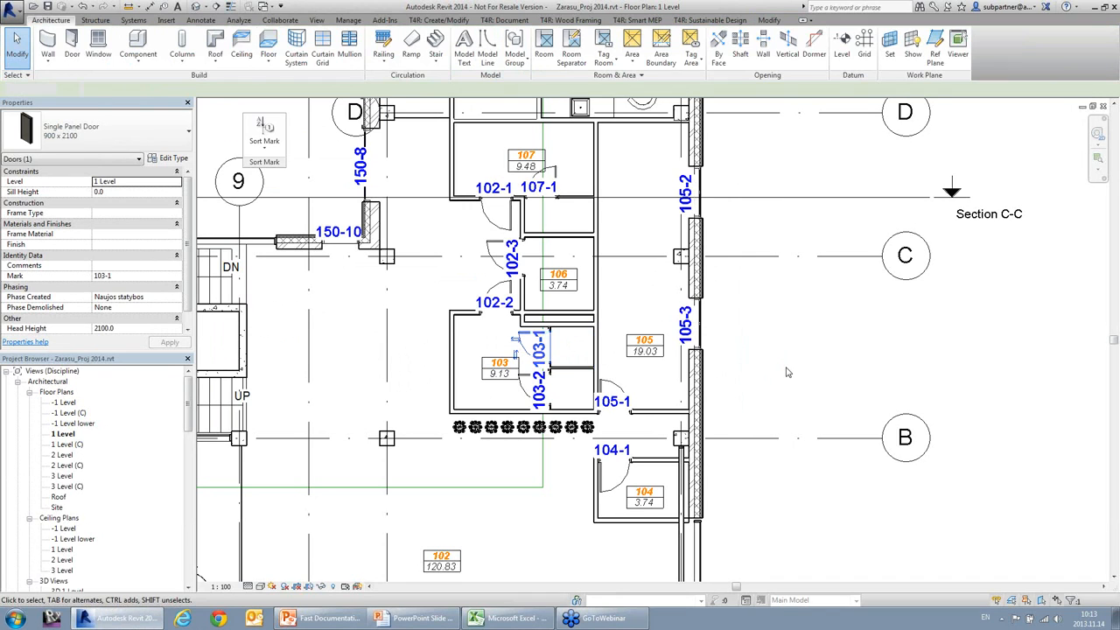
{"action": "left_click", "coordinate": [222, 587]}
{"action": "left_click", "coordinate": [229, 509]}
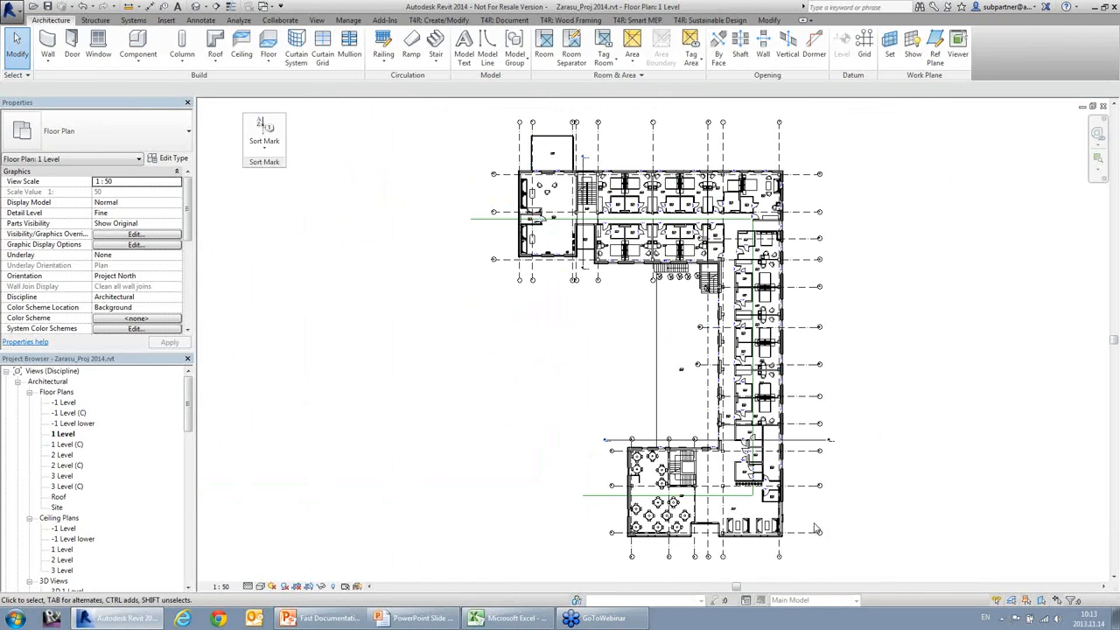
Flip the facing of door 102-2 so that it opens into room 103.
{"action": "scroll", "coordinate": [782, 493], "scroll_direction": "up", "scroll_amount": 8}
{"action": "scroll", "coordinate": [714, 381], "scroll_direction": "up", "scroll_amount": 3}
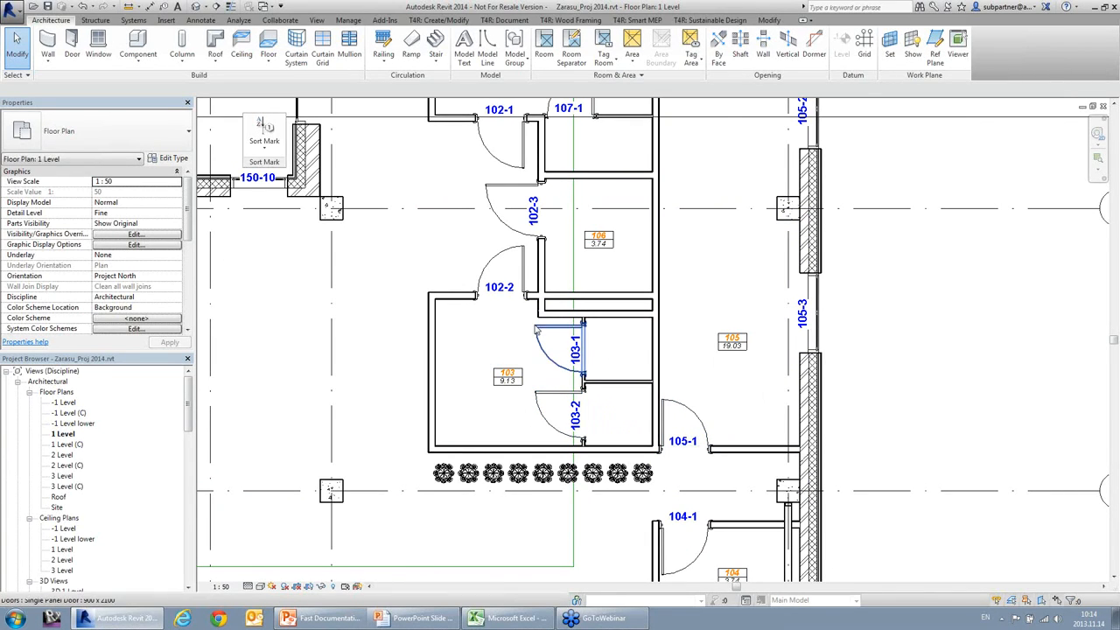
{"action": "left_click", "coordinate": [531, 271]}
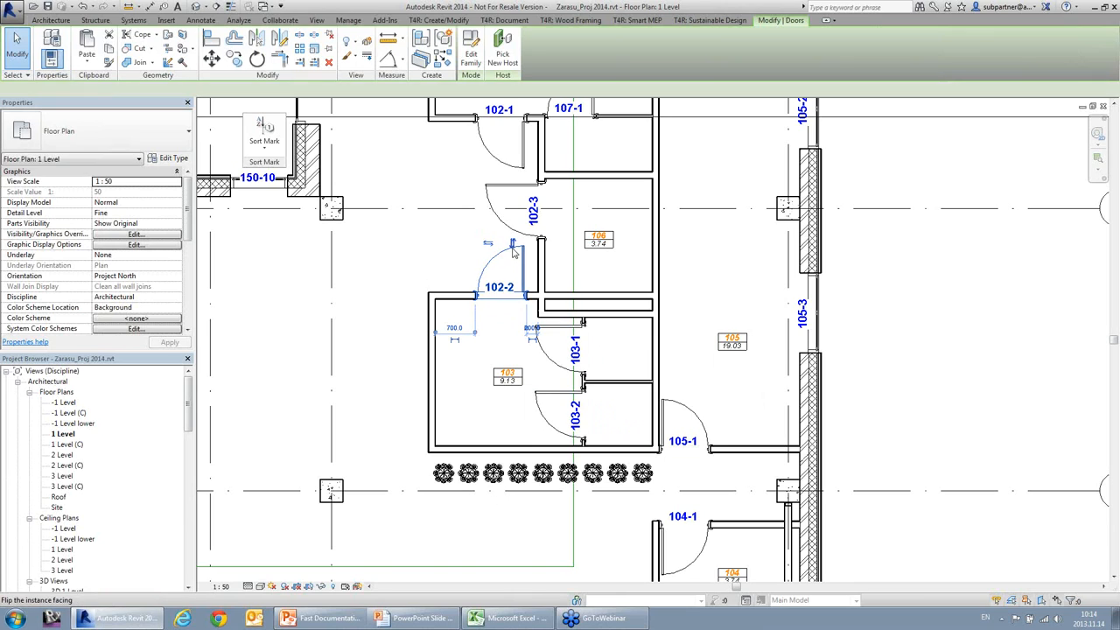
{"action": "left_click", "coordinate": [513, 246]}
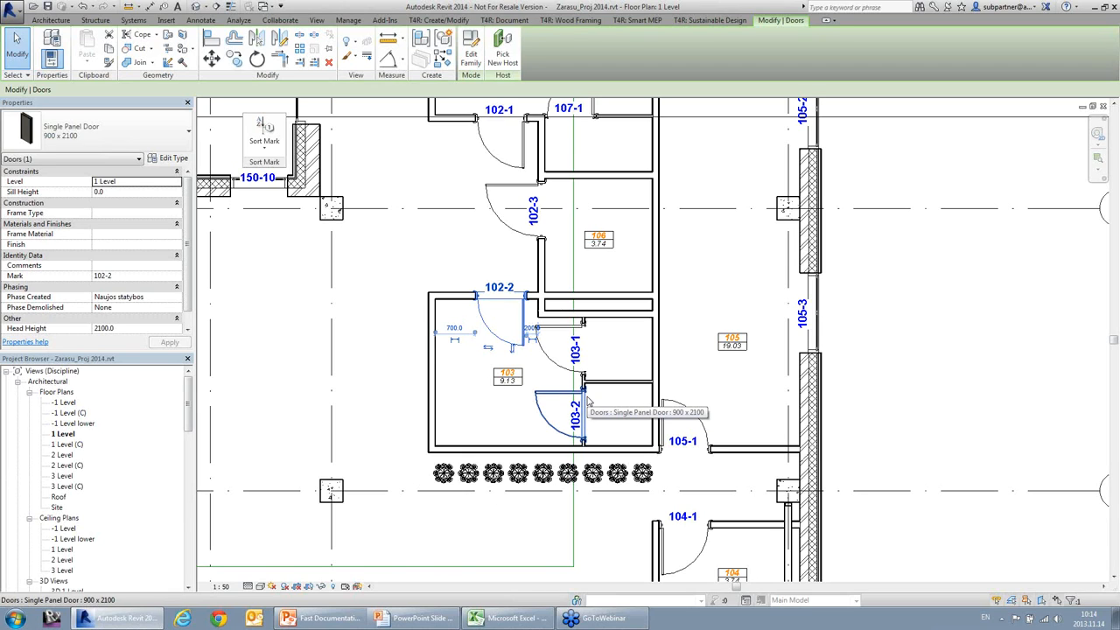
Start Element Numbering for the flipped door and choose Mark as the parameter to write to.
{"action": "left_click", "coordinate": [261, 163]}
{"action": "left_click", "coordinate": [288, 215]}
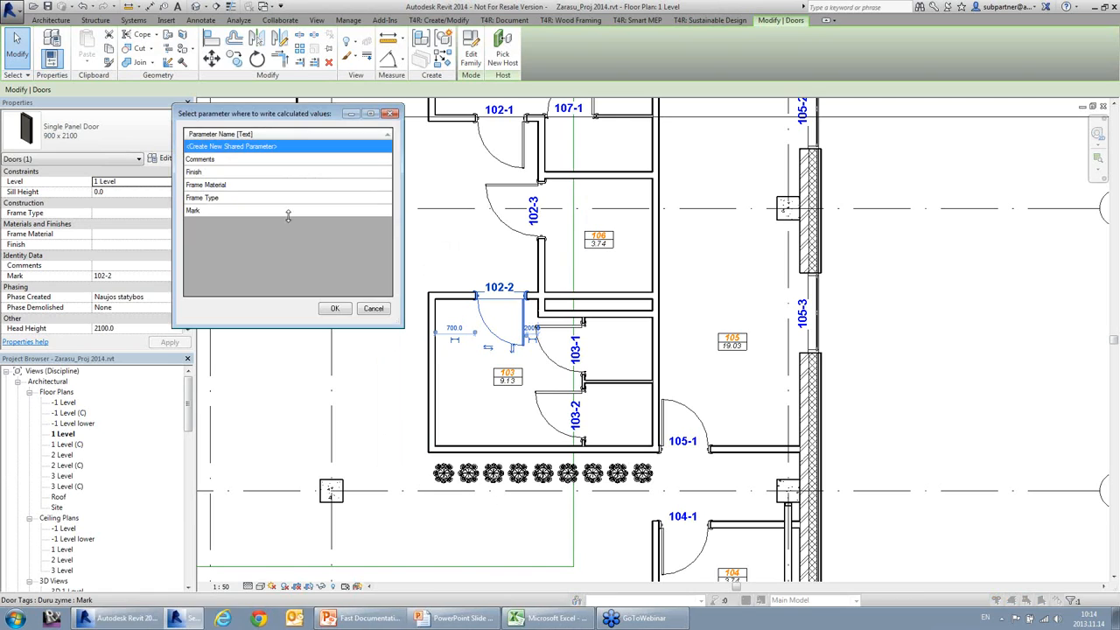
{"action": "left_click", "coordinate": [243, 212]}
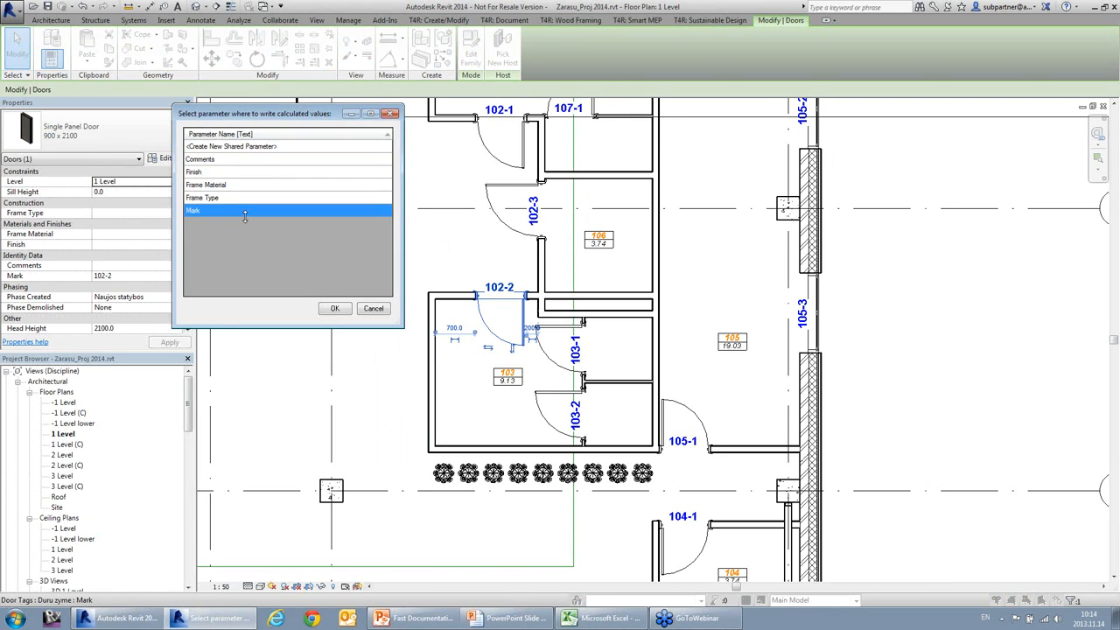
{"action": "left_click", "coordinate": [335, 310]}
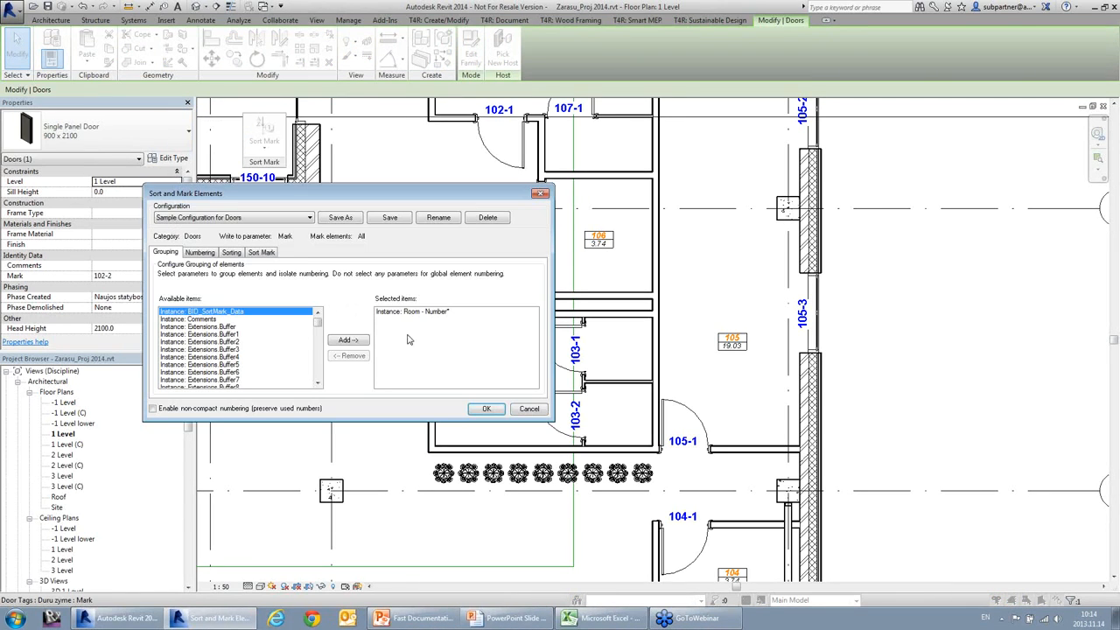
Check the settings and list of door configurations, and renumber the doors with Sample Configuration for Doors.
{"action": "left_click", "coordinate": [200, 254]}
{"action": "left_click", "coordinate": [229, 253]}
{"action": "left_click", "coordinate": [260, 253]}
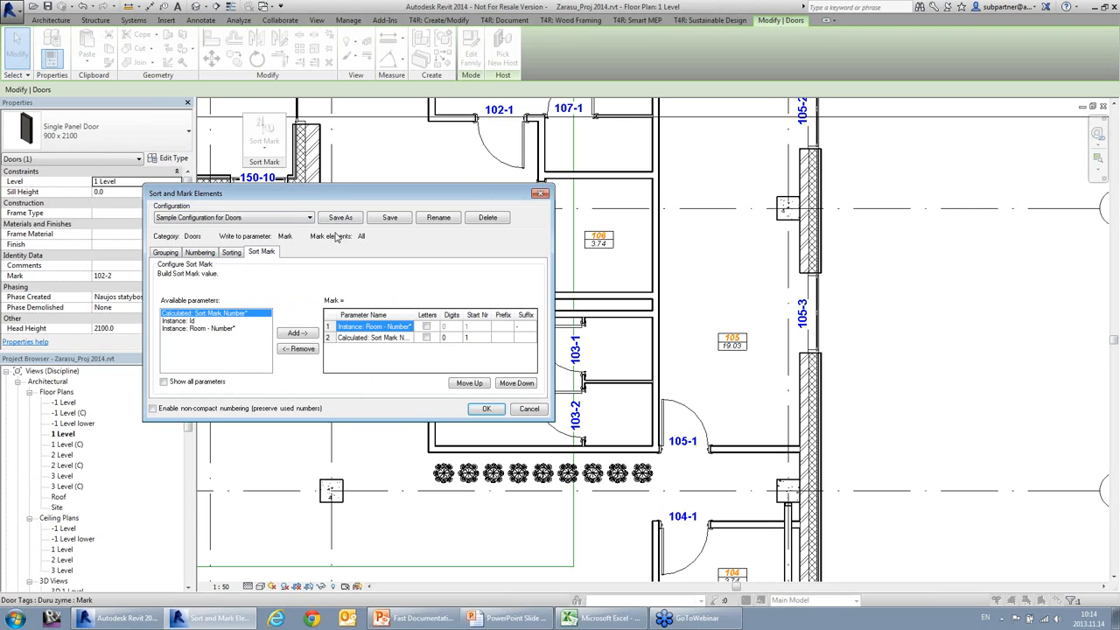
{"action": "left_click", "coordinate": [296, 219]}
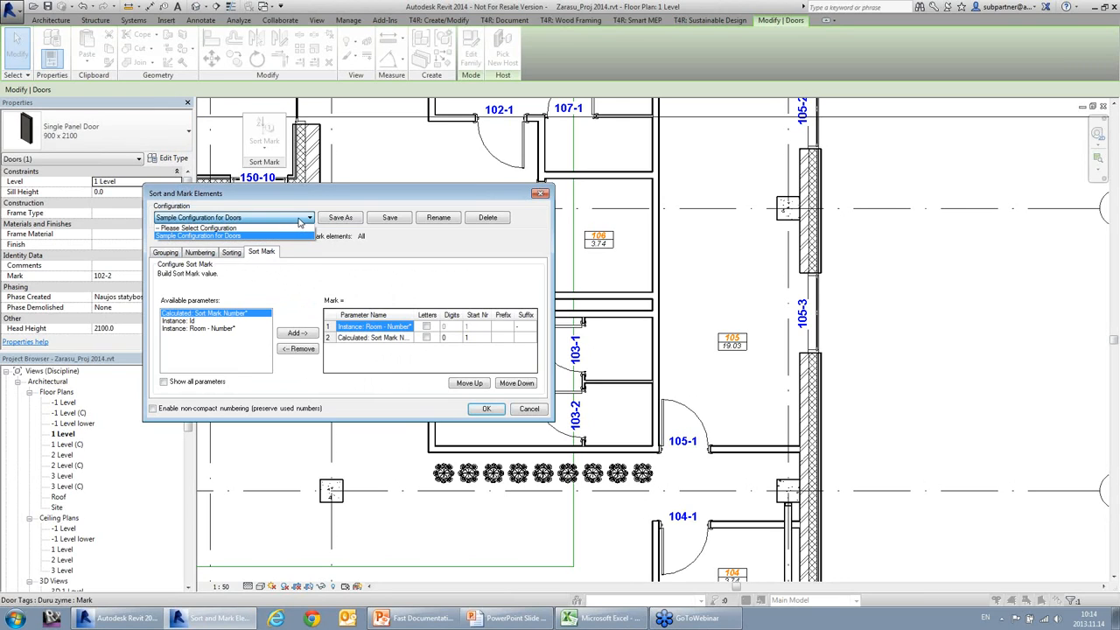
{"action": "left_click", "coordinate": [292, 219]}
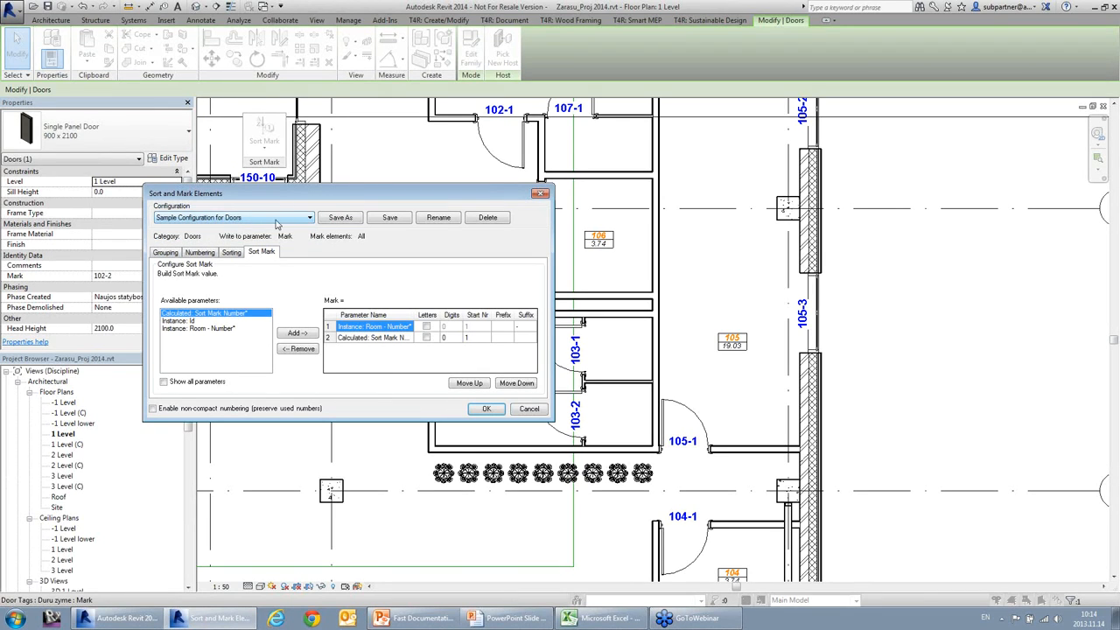
{"action": "left_click_drag", "start_coordinate": [376, 199], "coordinate": [287, 213]}
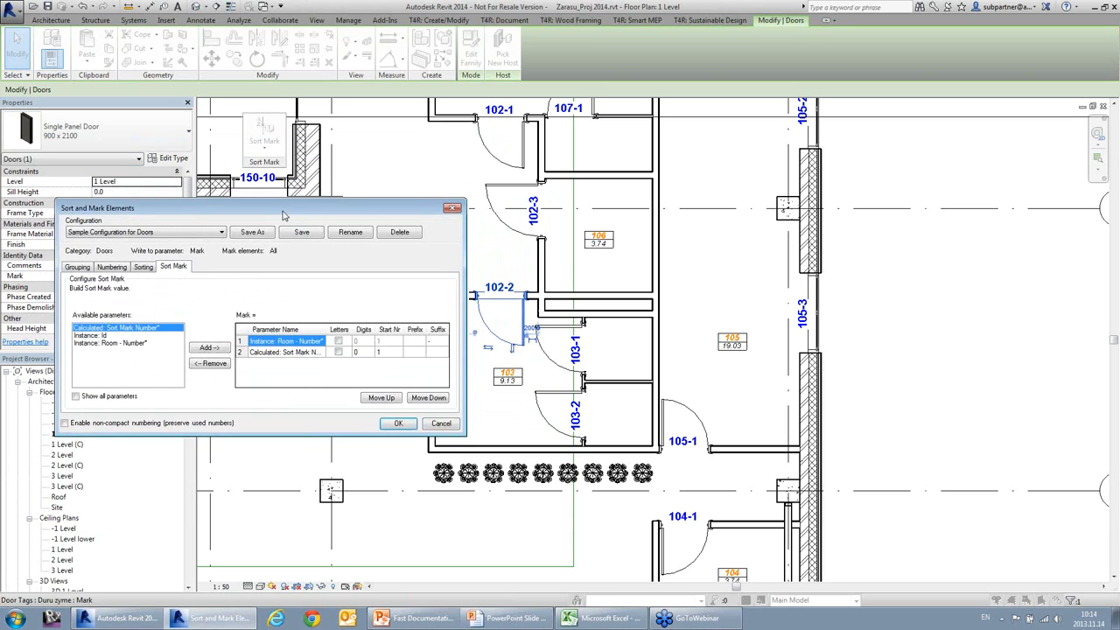
{"action": "left_click", "coordinate": [400, 426]}
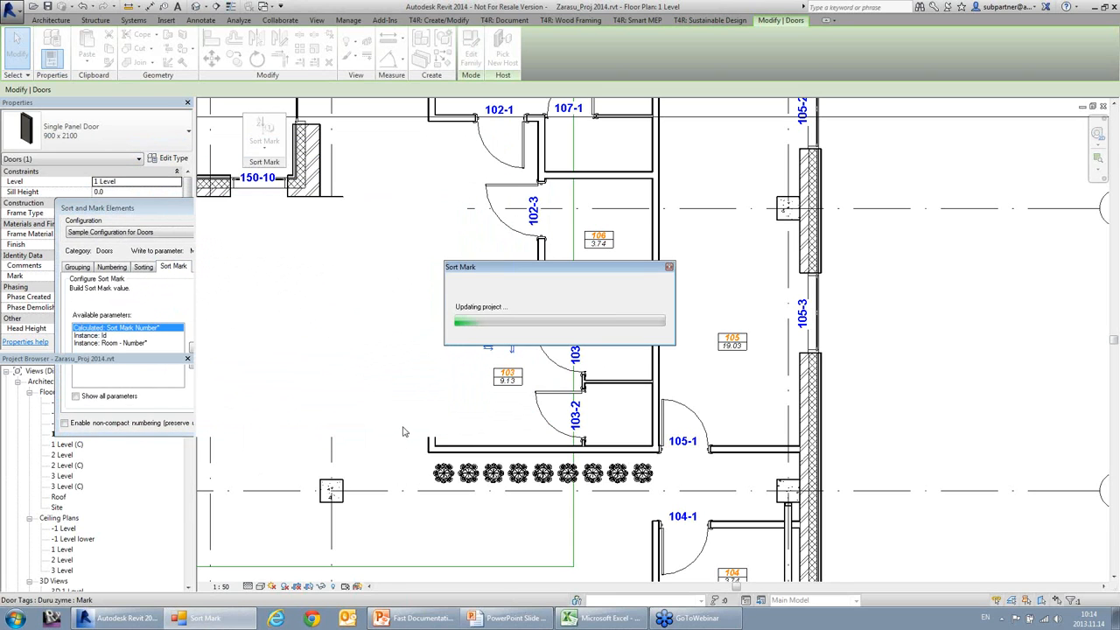
{"action": "left_click", "coordinate": [351, 178]}
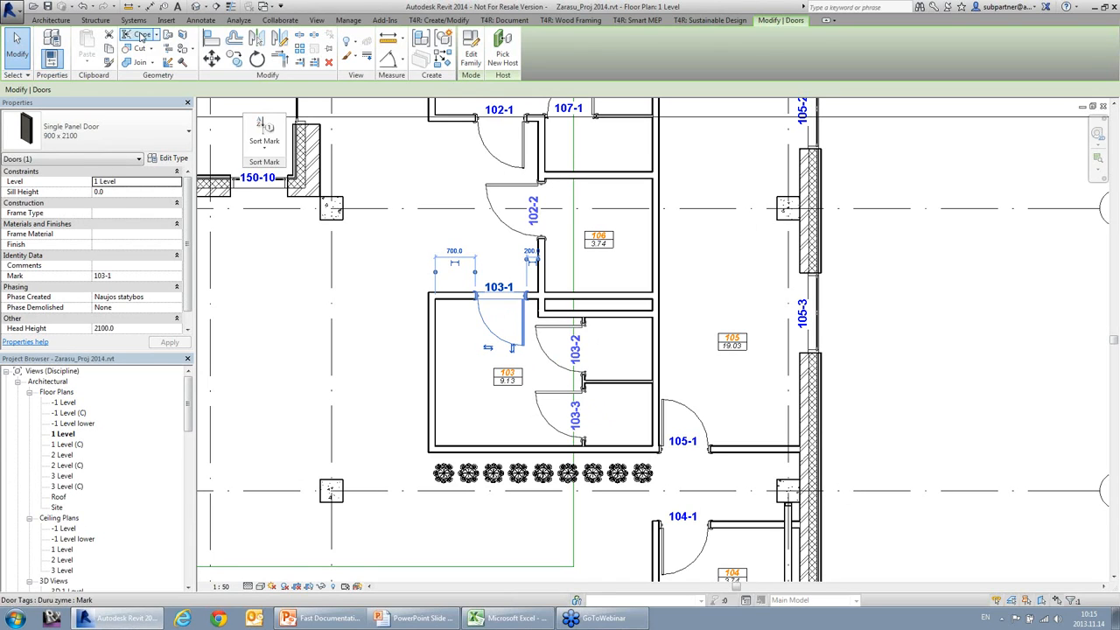
Undo the last door renumbering, keeping the flipped door.
{"action": "left_click", "coordinate": [83, 6]}
{"action": "left_click", "coordinate": [83, 6]}
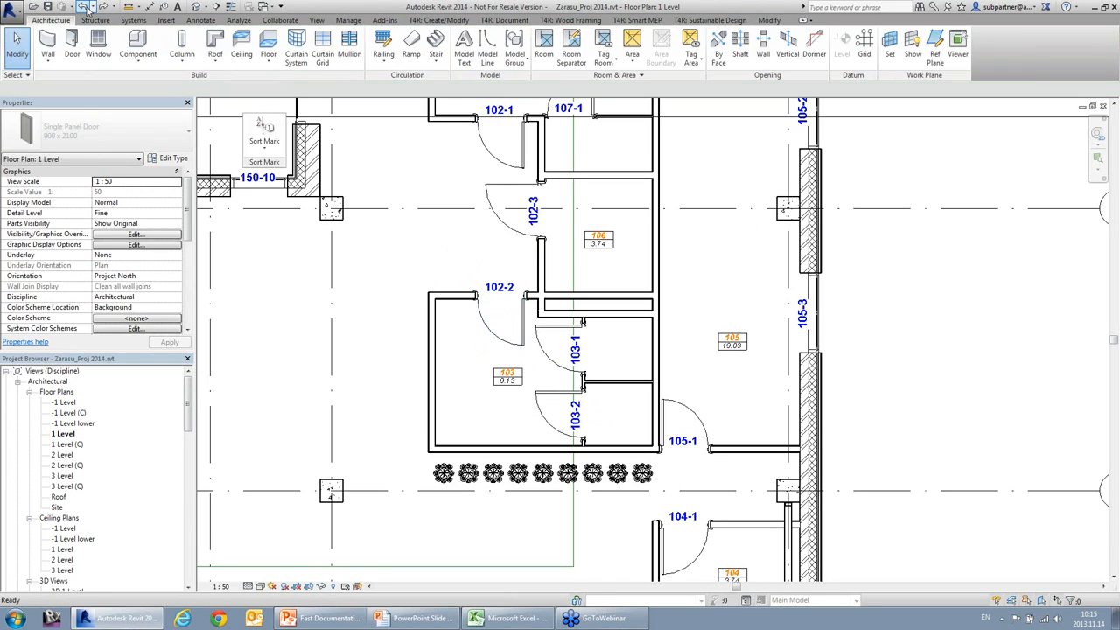
Select the entrance door and the inner doors of room 103 in turn to check their marks.
{"action": "left_click", "coordinate": [523, 348]}
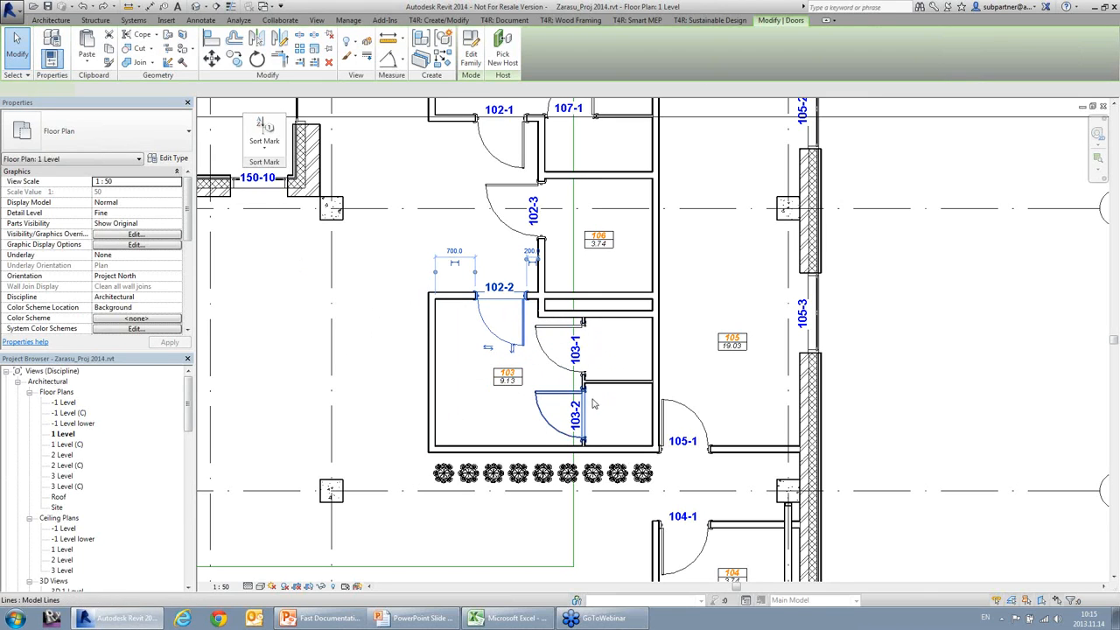
{"action": "left_click", "coordinate": [583, 348]}
{"action": "left_click", "coordinate": [560, 405]}
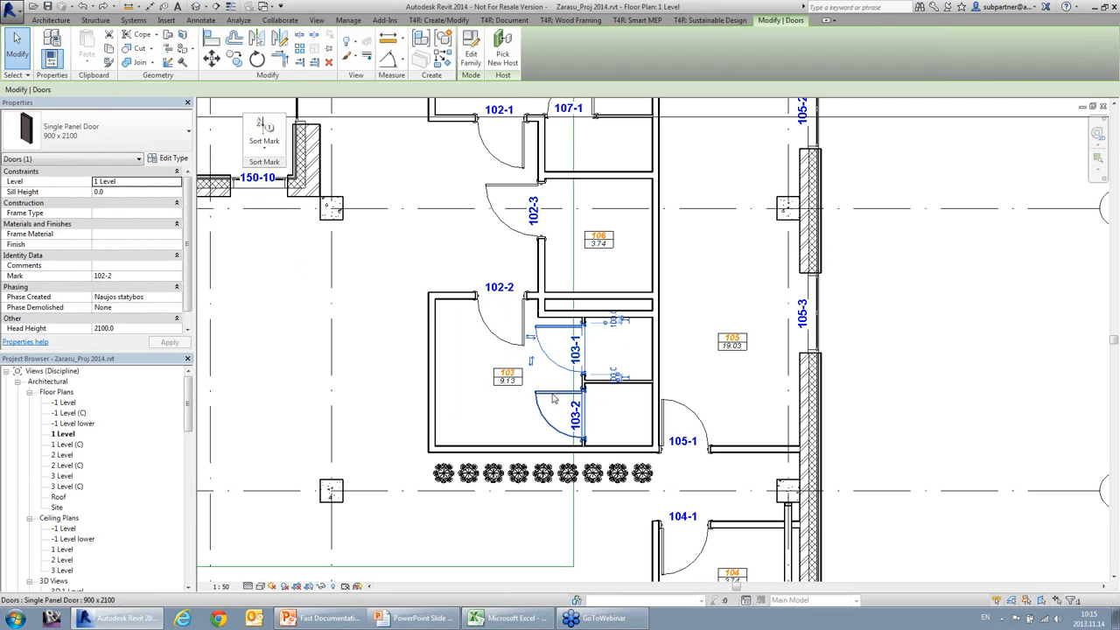
{"action": "left_click", "coordinate": [561, 337]}
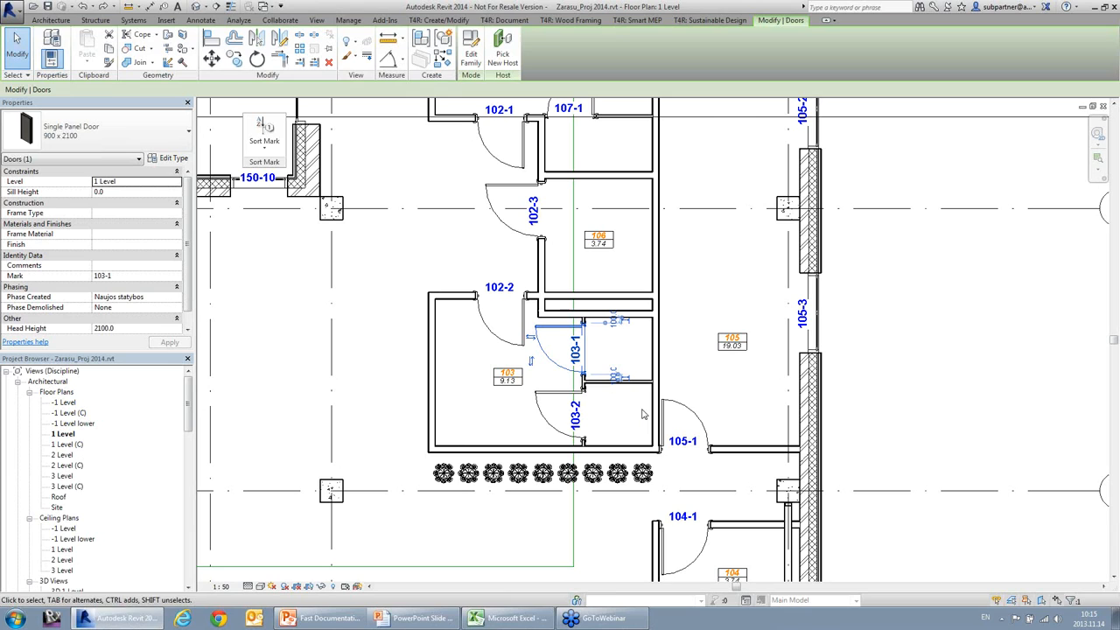
{"action": "left_click", "coordinate": [510, 384]}
Select the entrance door of room 103 and open the Element Numbering settings with Mark as the parameter for the calculated values.
{"action": "left_click", "coordinate": [508, 343]}
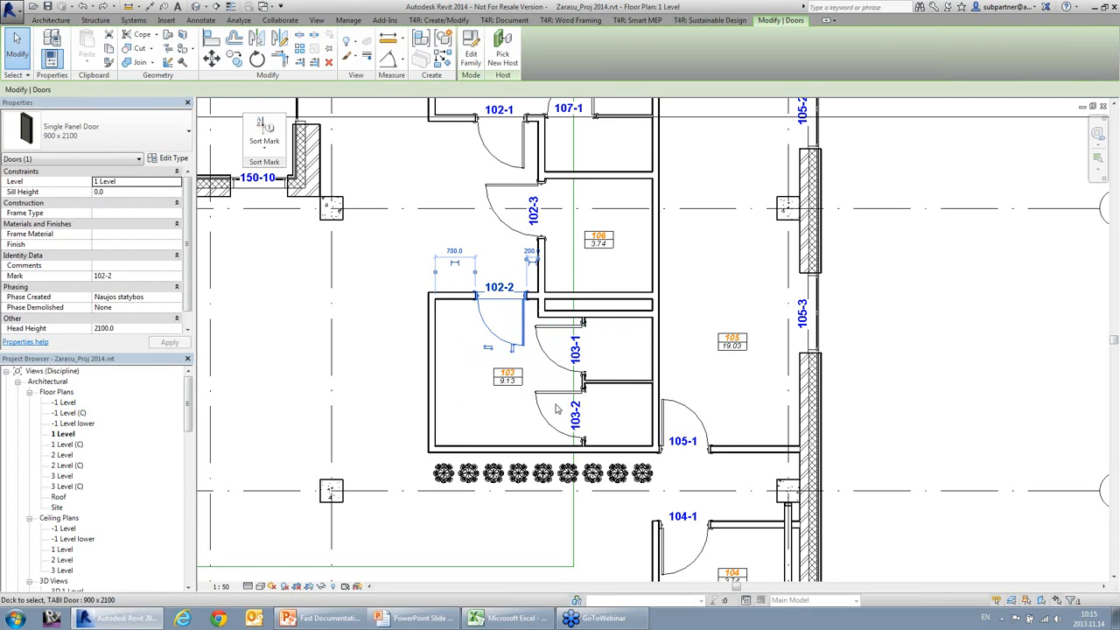
{"action": "left_click", "coordinate": [265, 147]}
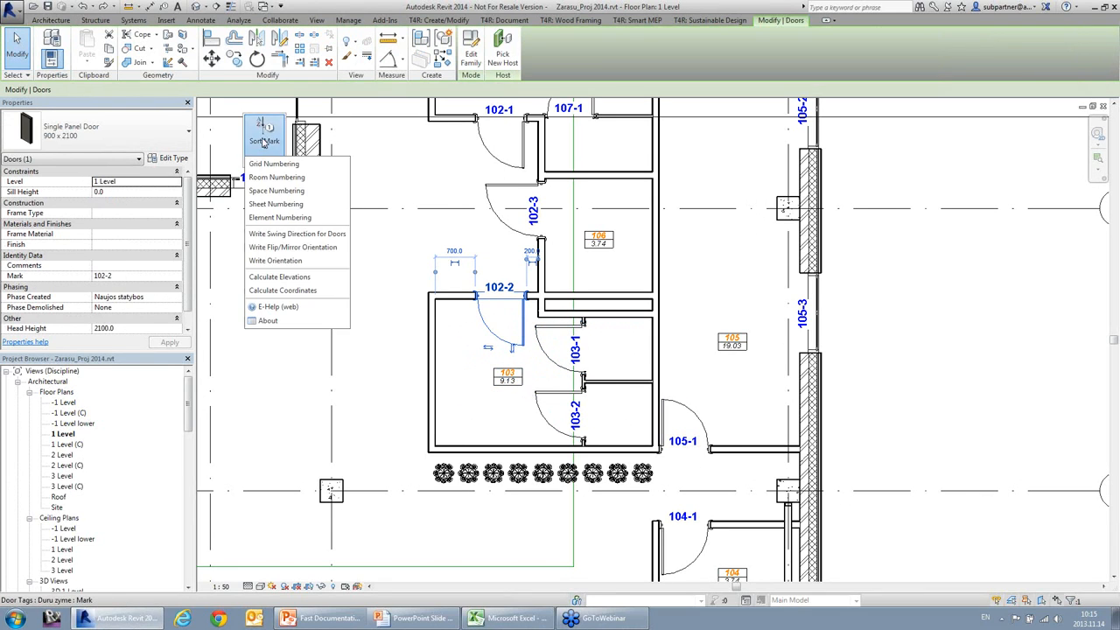
{"action": "left_click", "coordinate": [302, 219]}
{"action": "left_click", "coordinate": [272, 216]}
{"action": "left_click", "coordinate": [355, 311]}
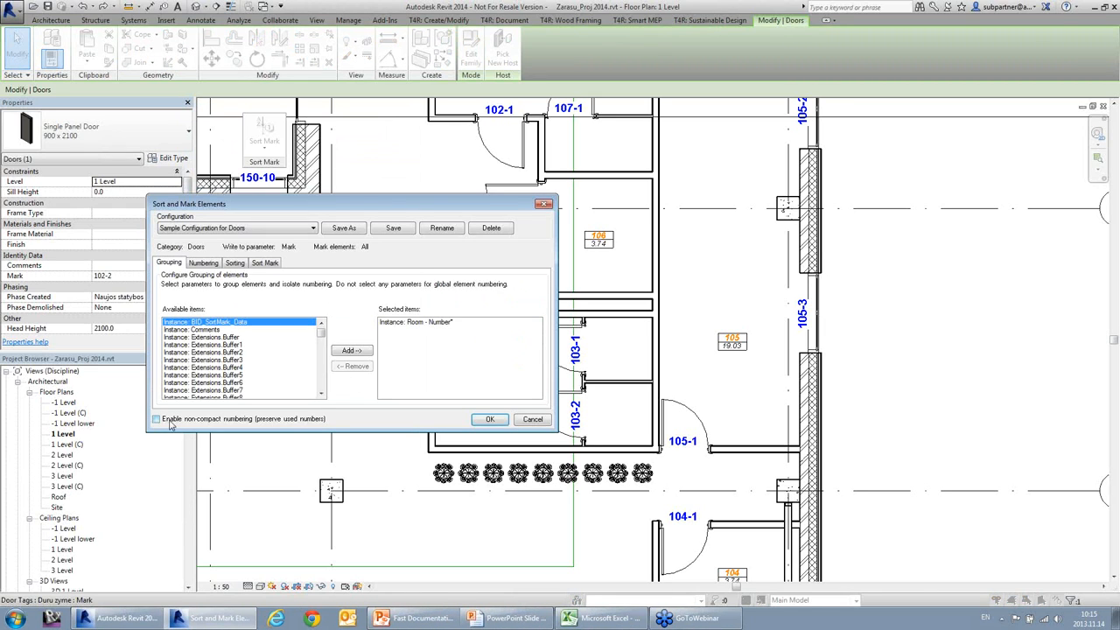
Enable non-compact numbering that preserves used numbers, and renumber the doors with Sample Configuration for Doors.
{"action": "left_click", "coordinate": [161, 419]}
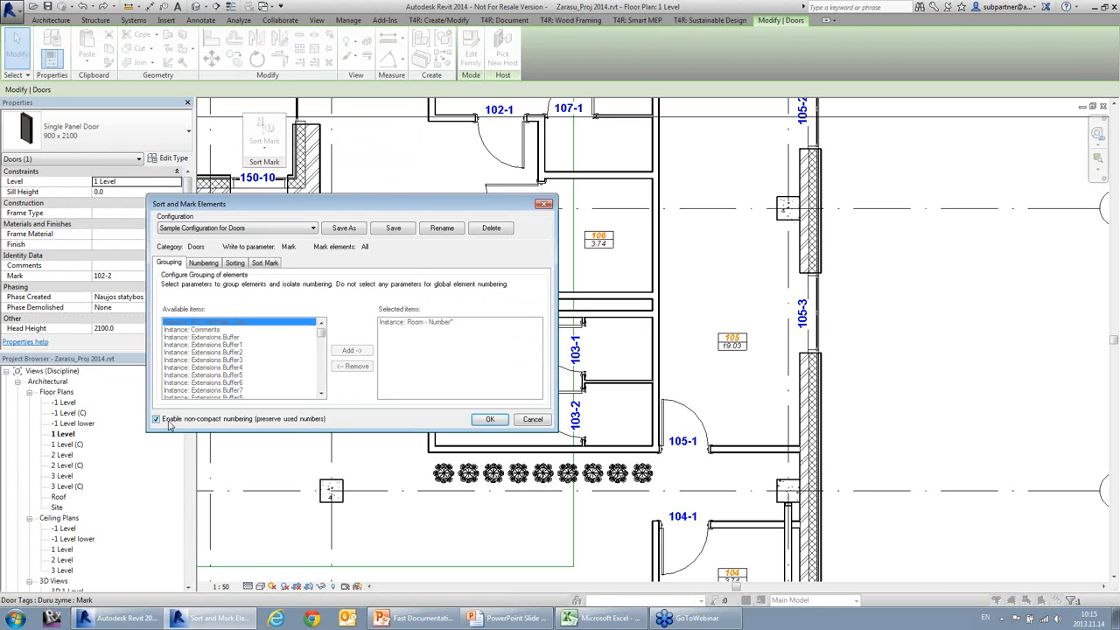
{"action": "left_click", "coordinate": [491, 420]}
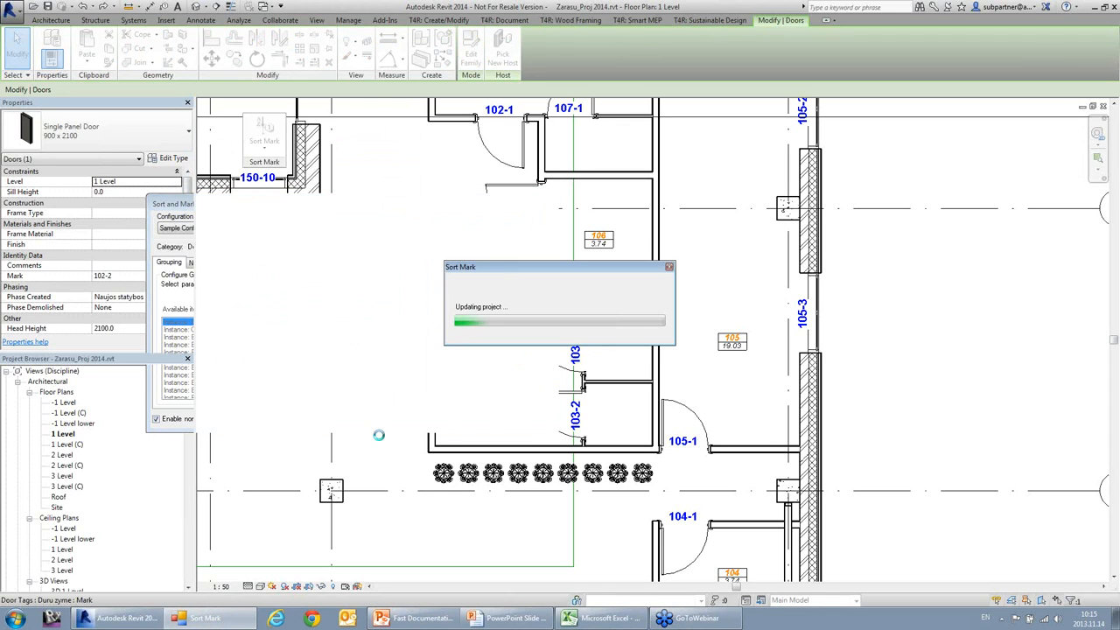
{"action": "left_click", "coordinate": [353, 182]}
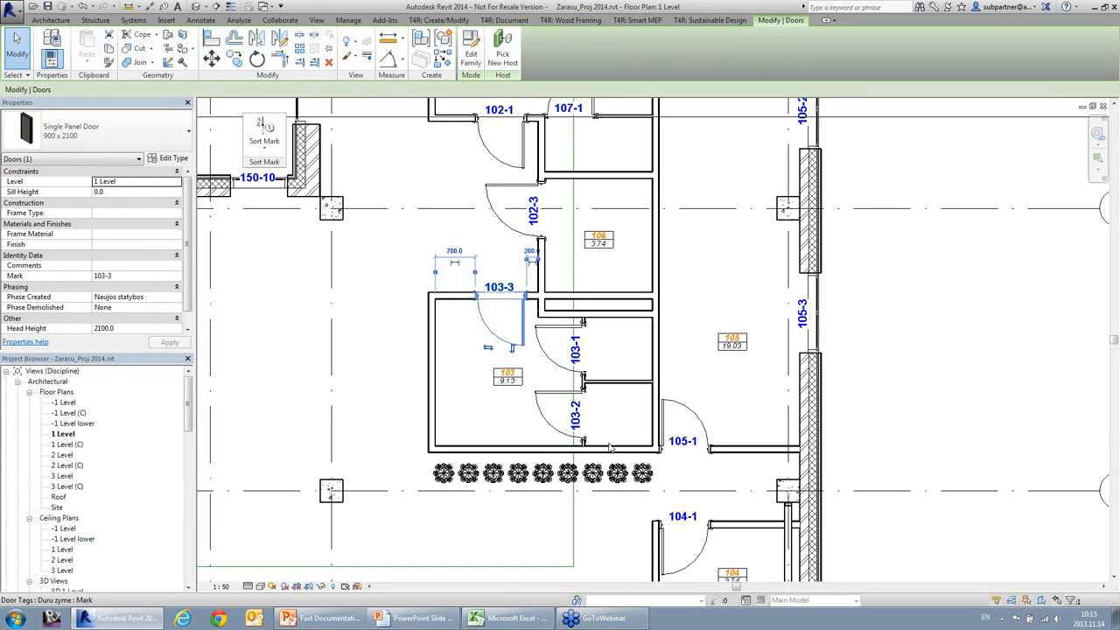
{"action": "left_click", "coordinate": [396, 339]}
{"action": "scroll", "coordinate": [658, 279], "scroll_direction": "down", "scroll_amount": 2}
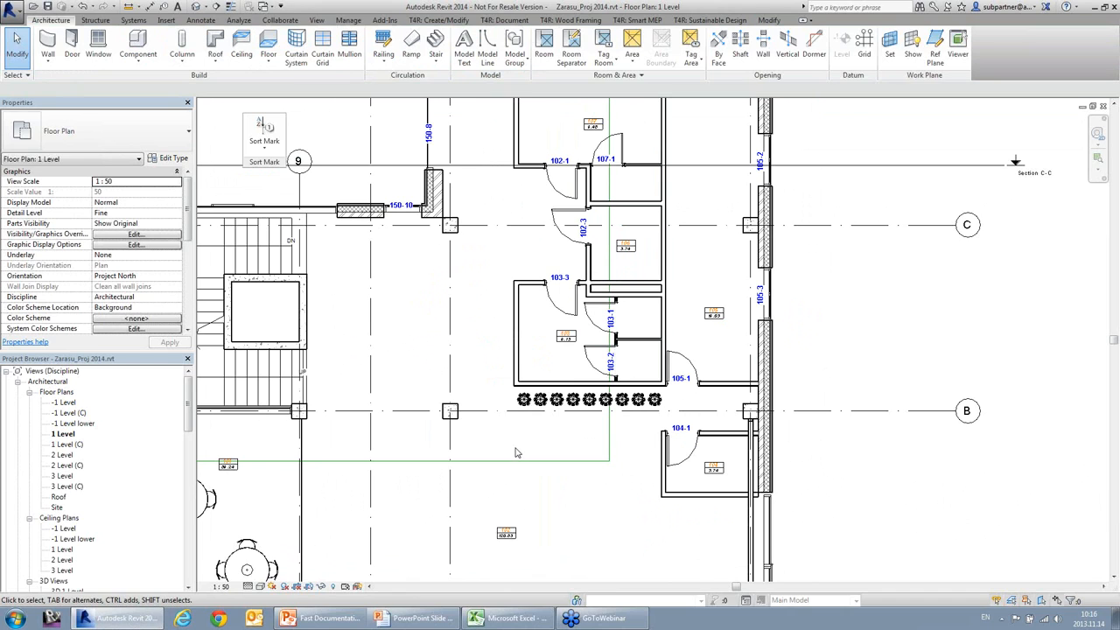
Switch to the Saramos QD 2014 project and open the Copy of {3D} view to examine the column and beam joint.
{"action": "left_click", "coordinate": [320, 22]}
{"action": "left_click", "coordinate": [901, 60]}
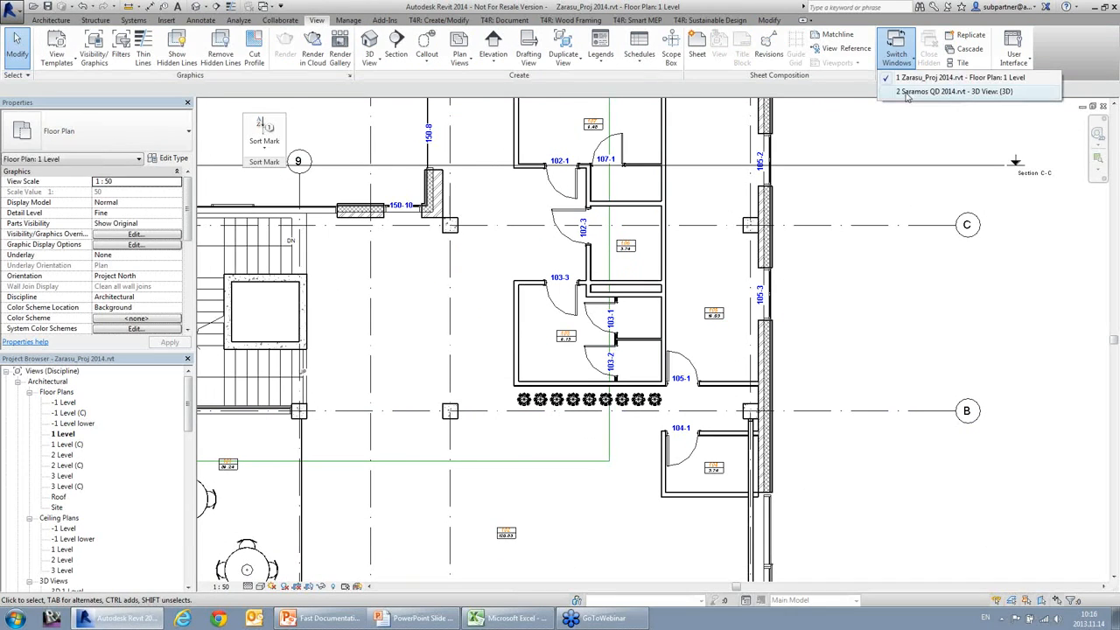
{"action": "left_click", "coordinate": [906, 93]}
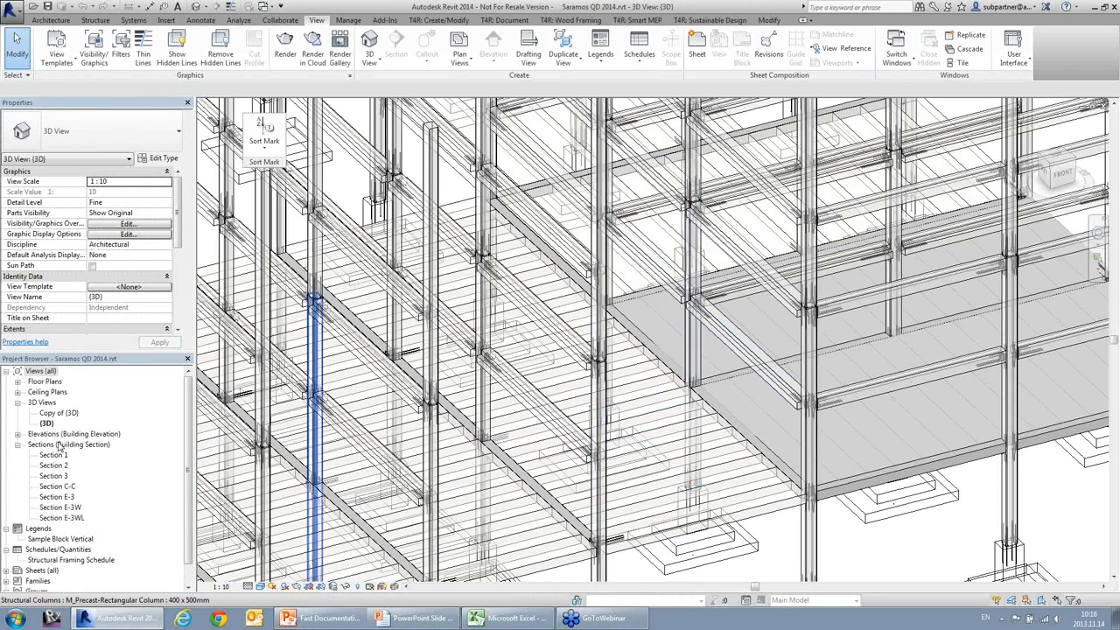
{"action": "left_click", "coordinate": [68, 413]}
{"action": "double_click", "coordinate": [68, 414]}
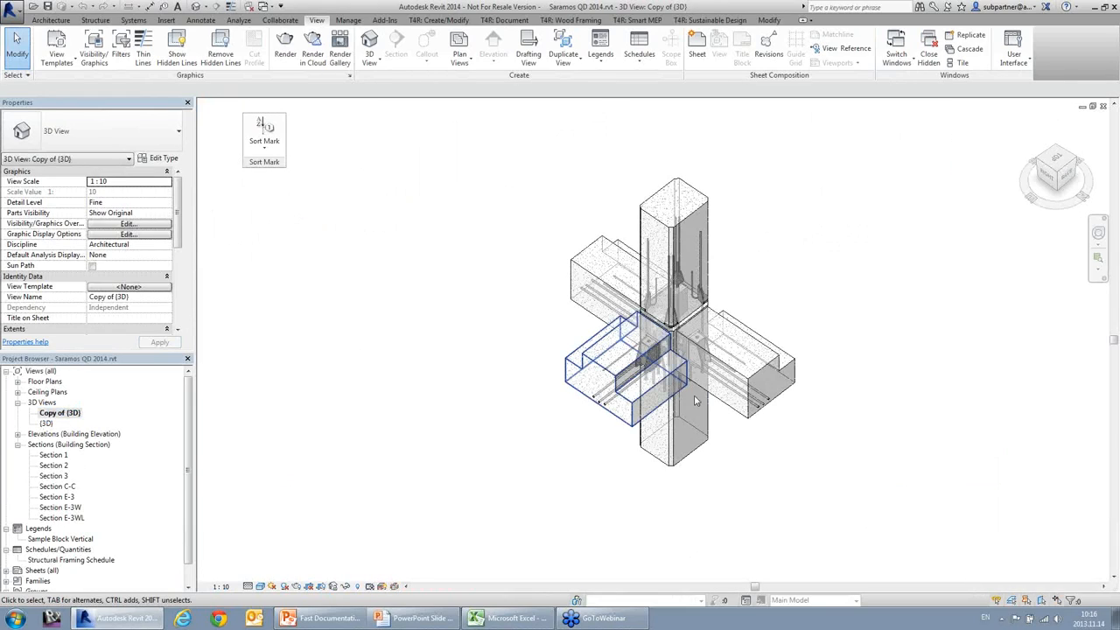
{"action": "left_click", "coordinate": [756, 372]}
{"action": "left_click", "coordinate": [825, 478]}
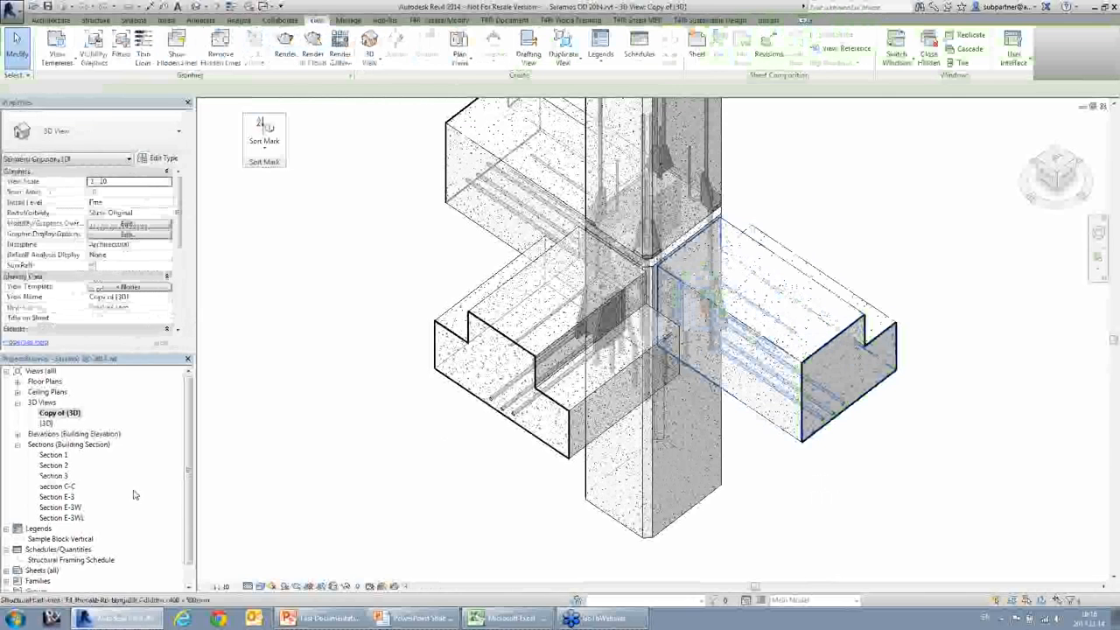
Open Section C-C and select the structural connection beside column C-3-1 at the lowest beam level.
{"action": "double_click", "coordinate": [61, 486]}
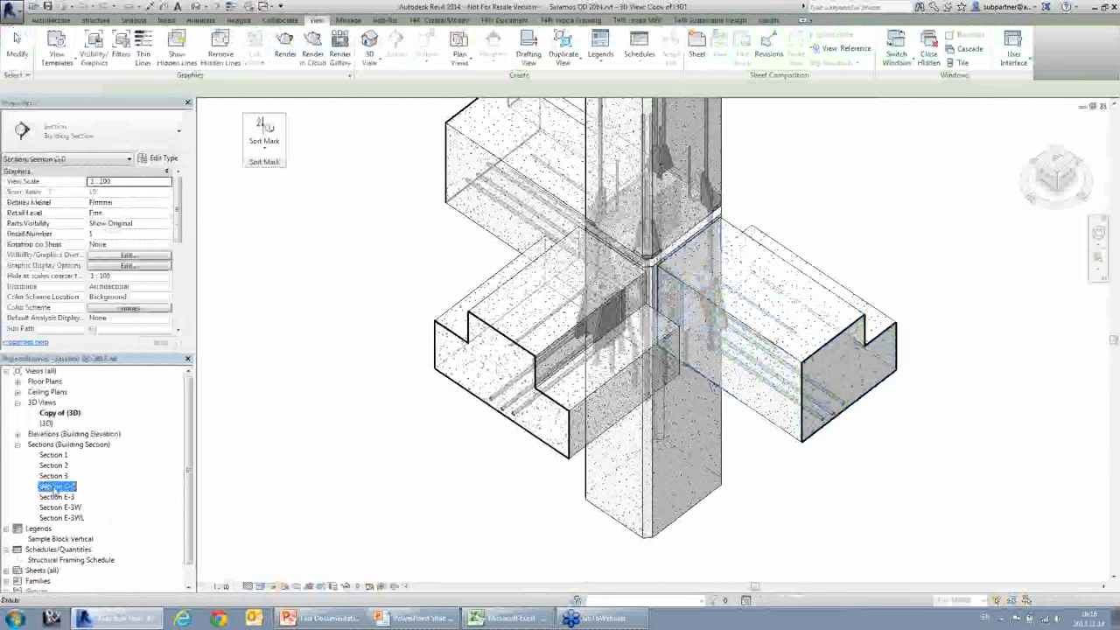
{"action": "scroll", "coordinate": [655, 539], "scroll_direction": "up", "scroll_amount": 4}
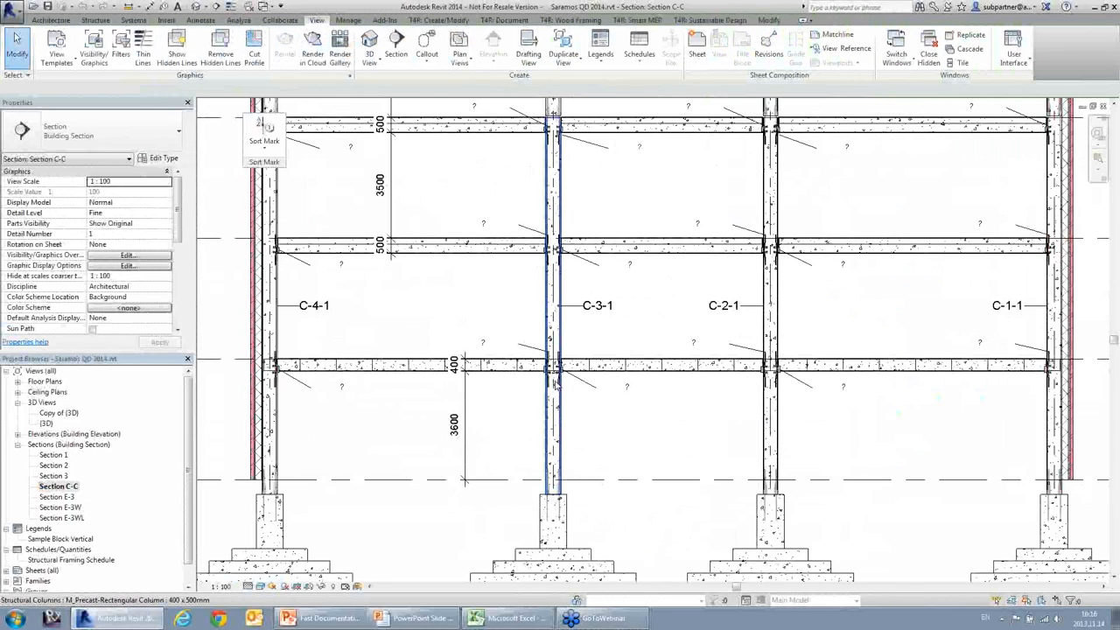
{"action": "scroll", "coordinate": [563, 384], "scroll_direction": "up", "scroll_amount": 3}
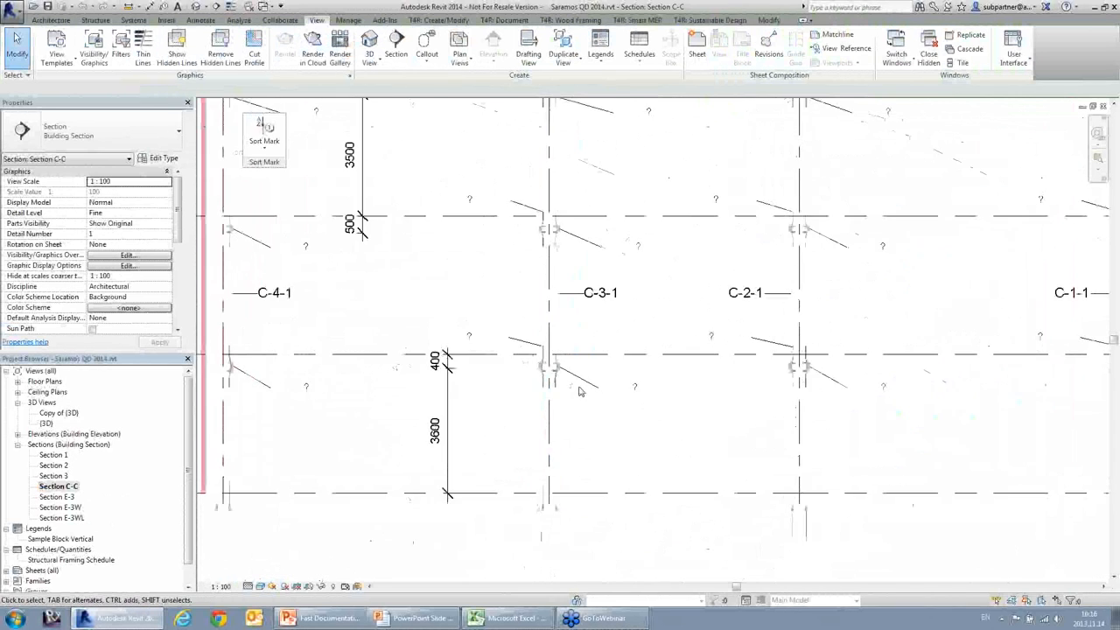
{"action": "left_click", "coordinate": [543, 355]}
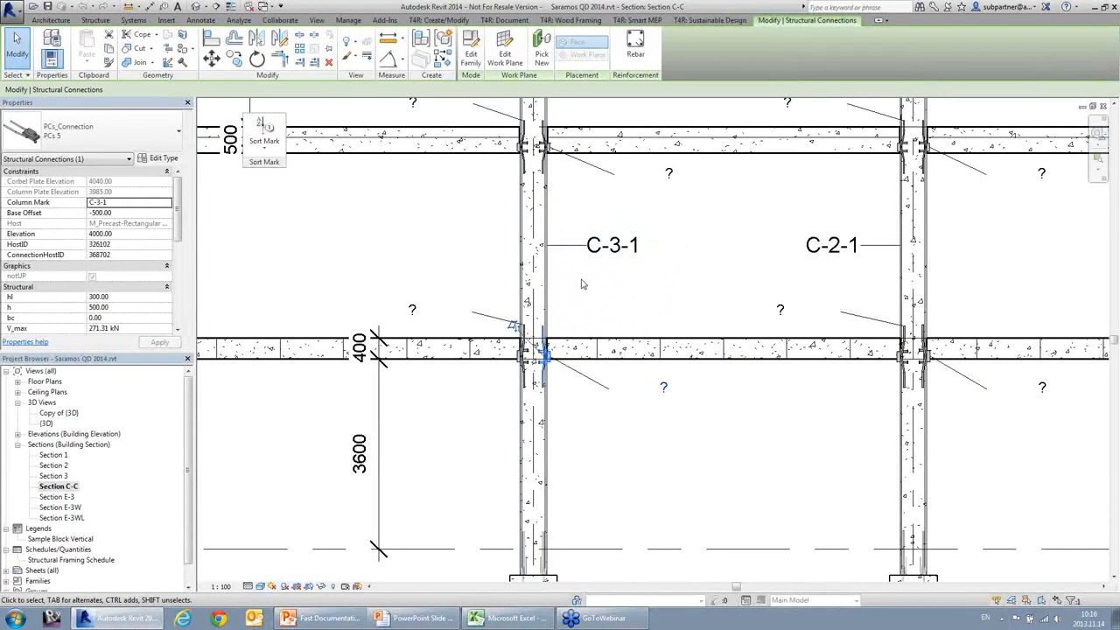
{"action": "scroll", "coordinate": [555, 287], "scroll_direction": "down", "scroll_amount": 3}
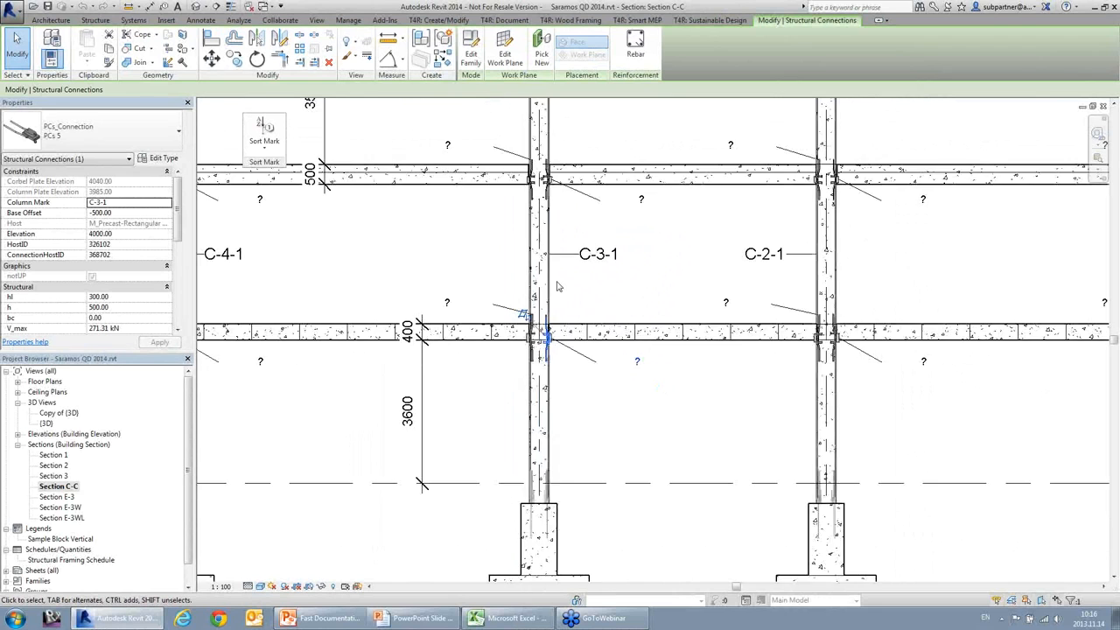
{"action": "scroll", "coordinate": [557, 287], "scroll_direction": "down", "scroll_amount": 1}
Open the Element Numbering settings for structural connections with Mark as the parameter for the calculated values.
{"action": "left_click", "coordinate": [265, 140]}
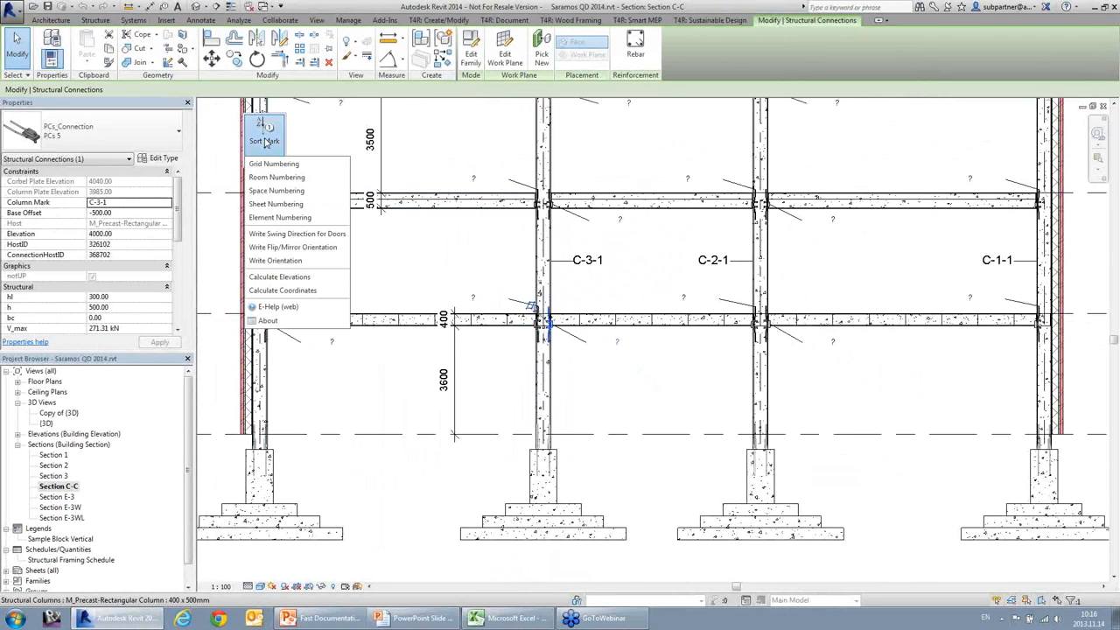
{"action": "left_click", "coordinate": [294, 217]}
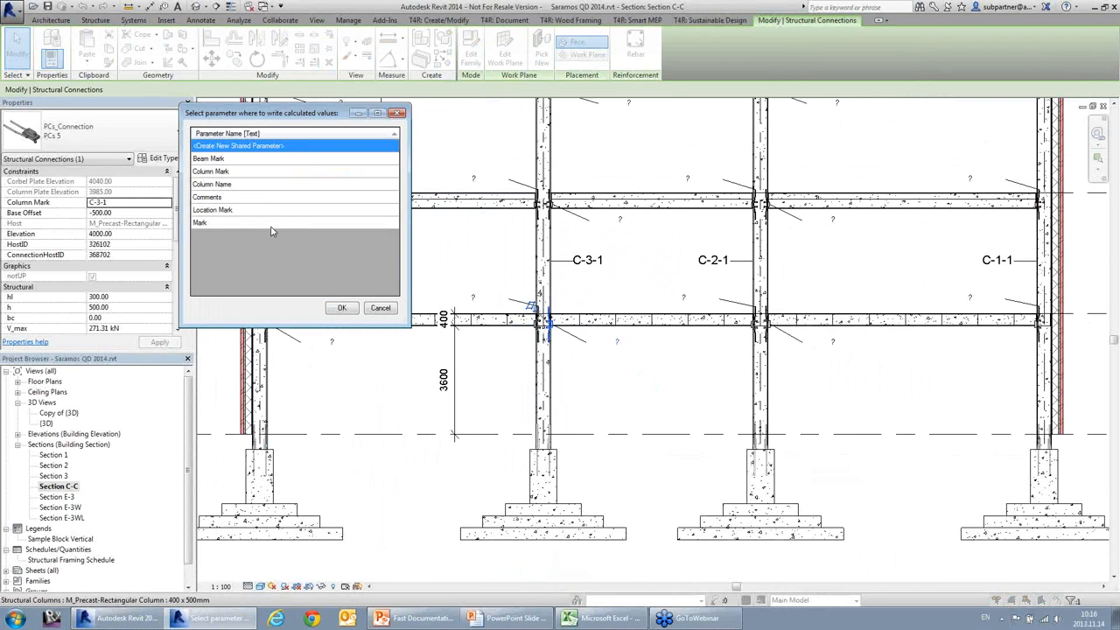
{"action": "left_click", "coordinate": [271, 224]}
{"action": "left_click", "coordinate": [351, 307]}
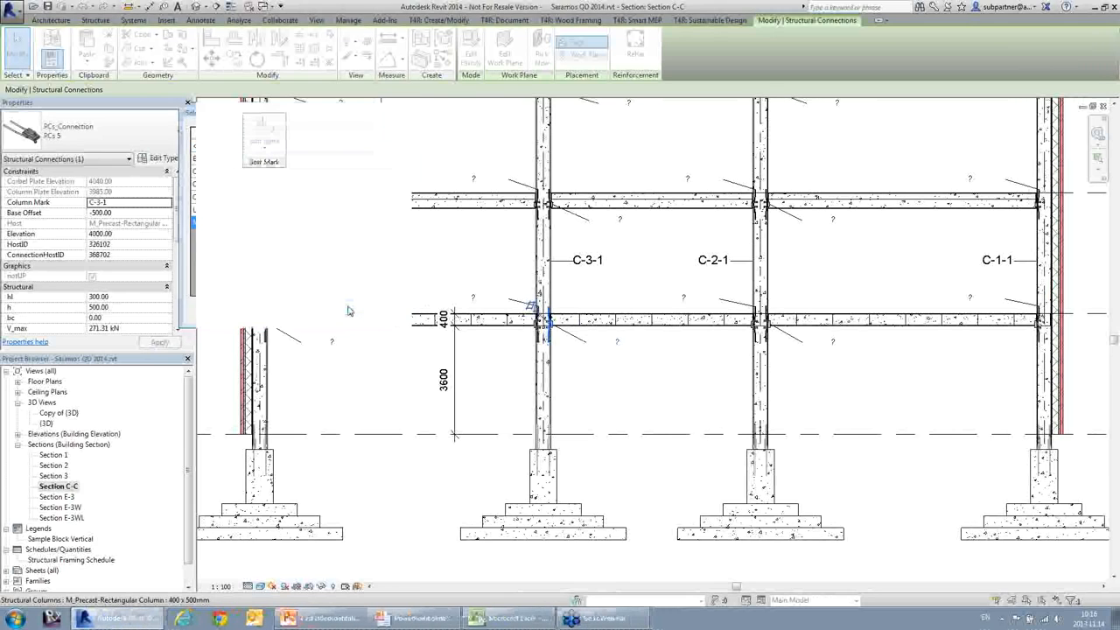
{"action": "left_click_drag", "start_coordinate": [417, 194], "coordinate": [491, 190]}
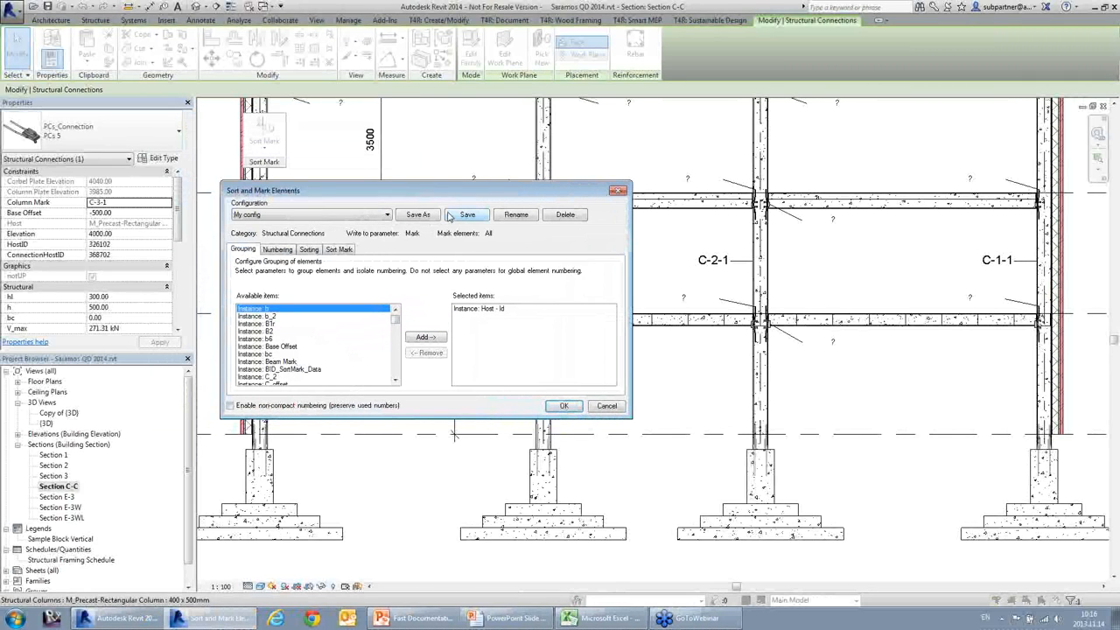
Review the grouping, numbering, sorting and mark-building settings of the My config configuration.
{"action": "left_click", "coordinate": [291, 218]}
{"action": "left_click", "coordinate": [296, 217]}
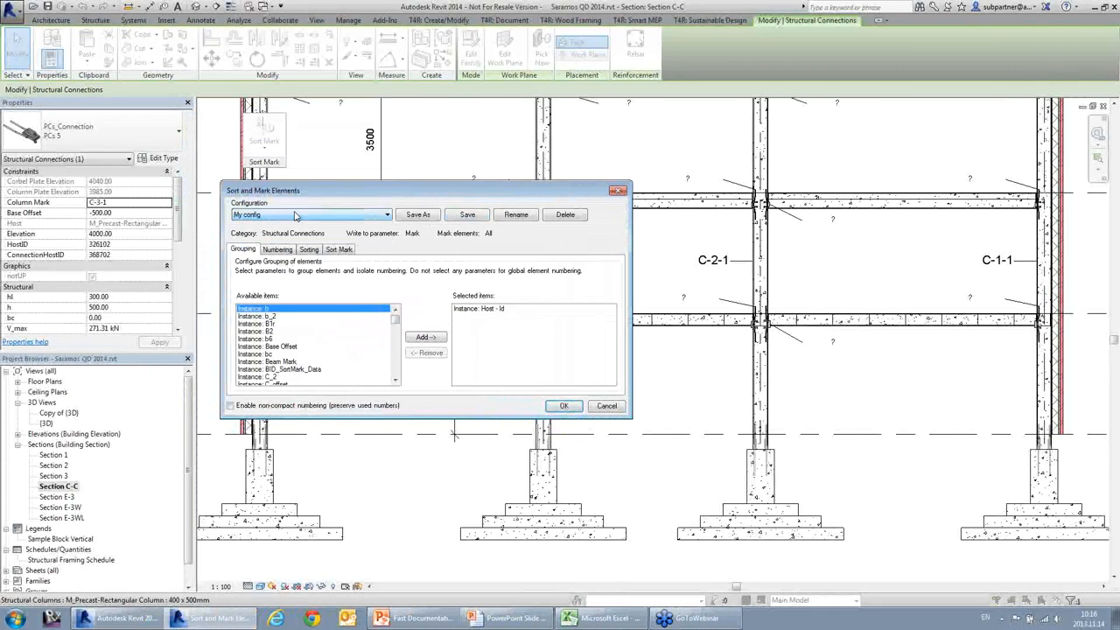
{"action": "left_click", "coordinate": [485, 310]}
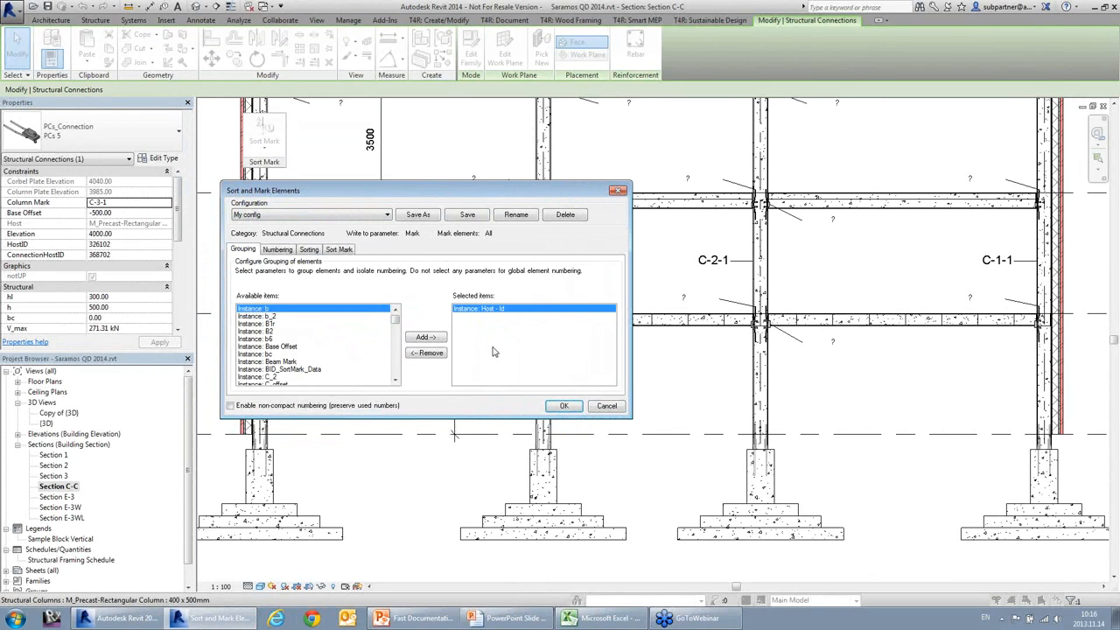
{"action": "left_click", "coordinate": [278, 249]}
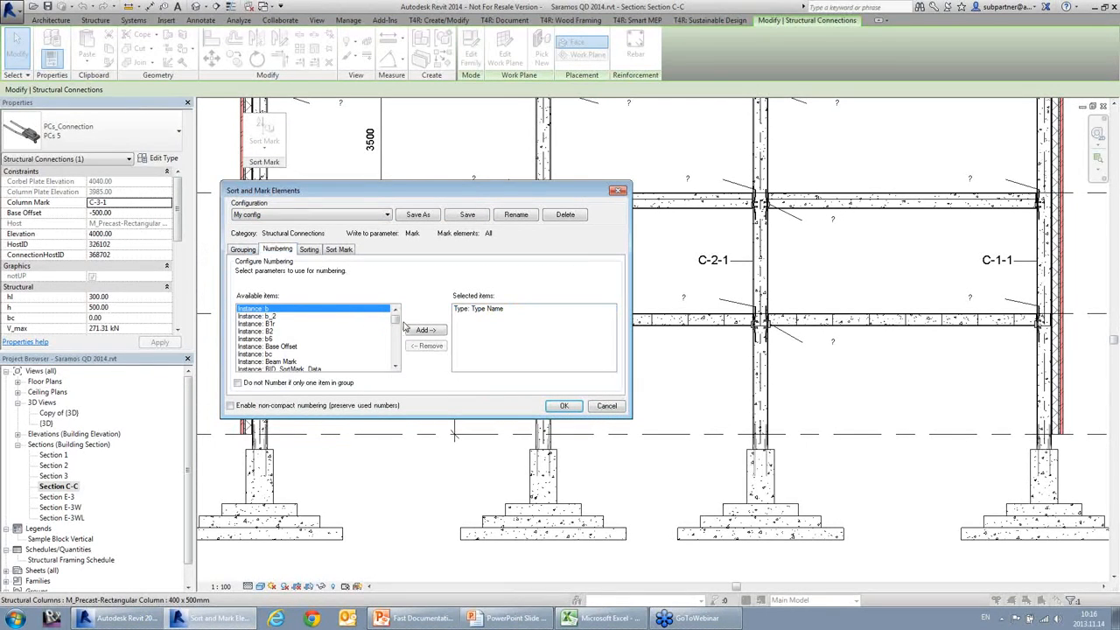
{"action": "left_click", "coordinate": [479, 310]}
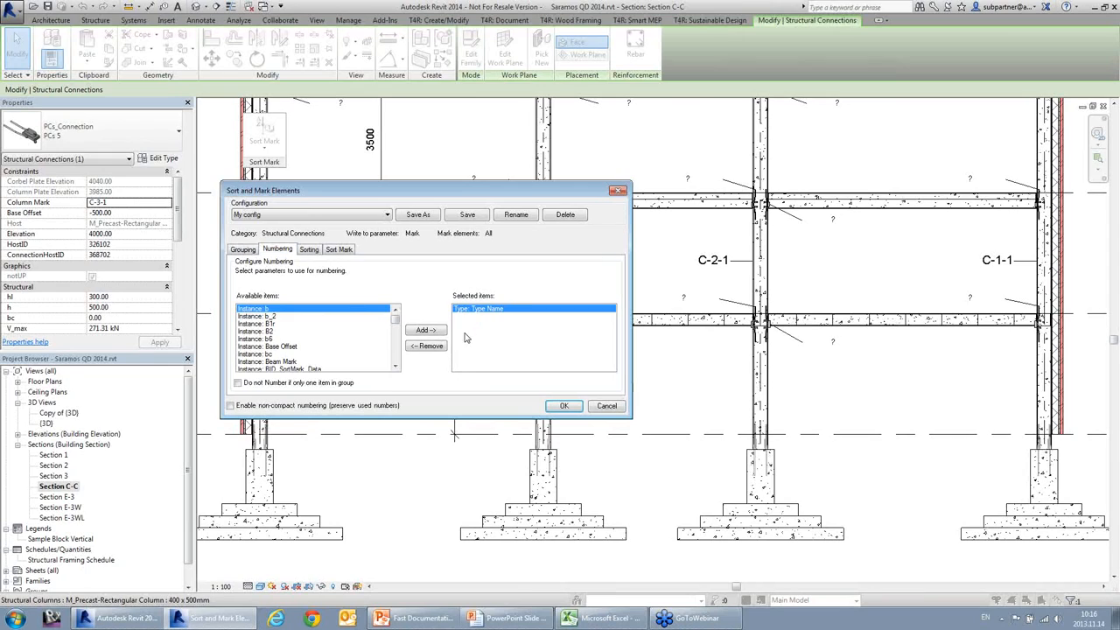
{"action": "left_click", "coordinate": [309, 251]}
{"action": "left_click", "coordinate": [478, 312]}
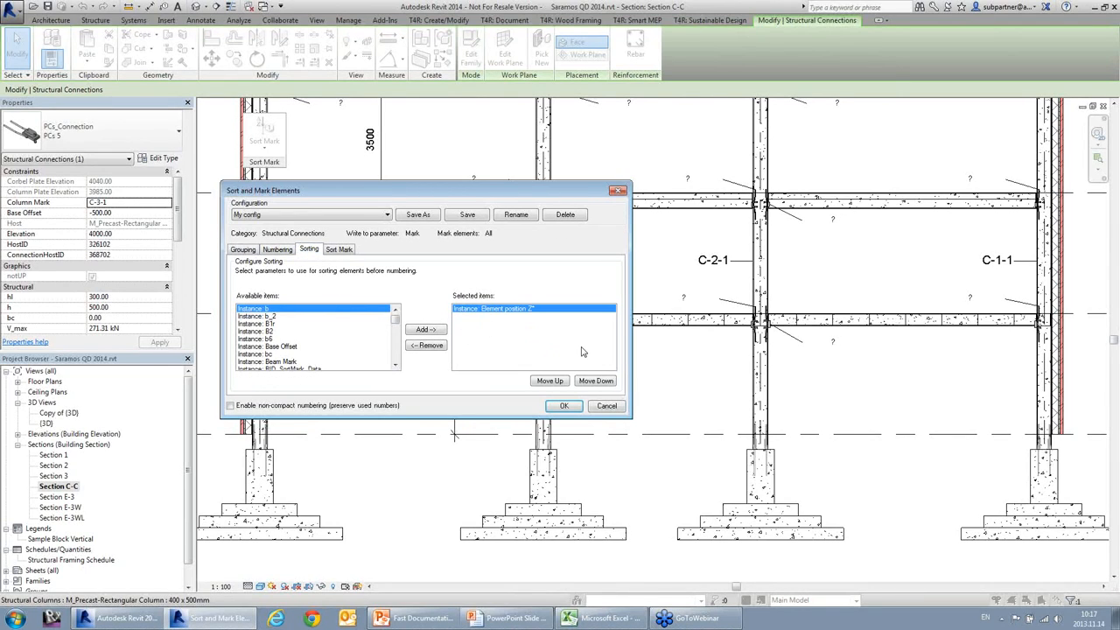
{"action": "left_click", "coordinate": [343, 251]}
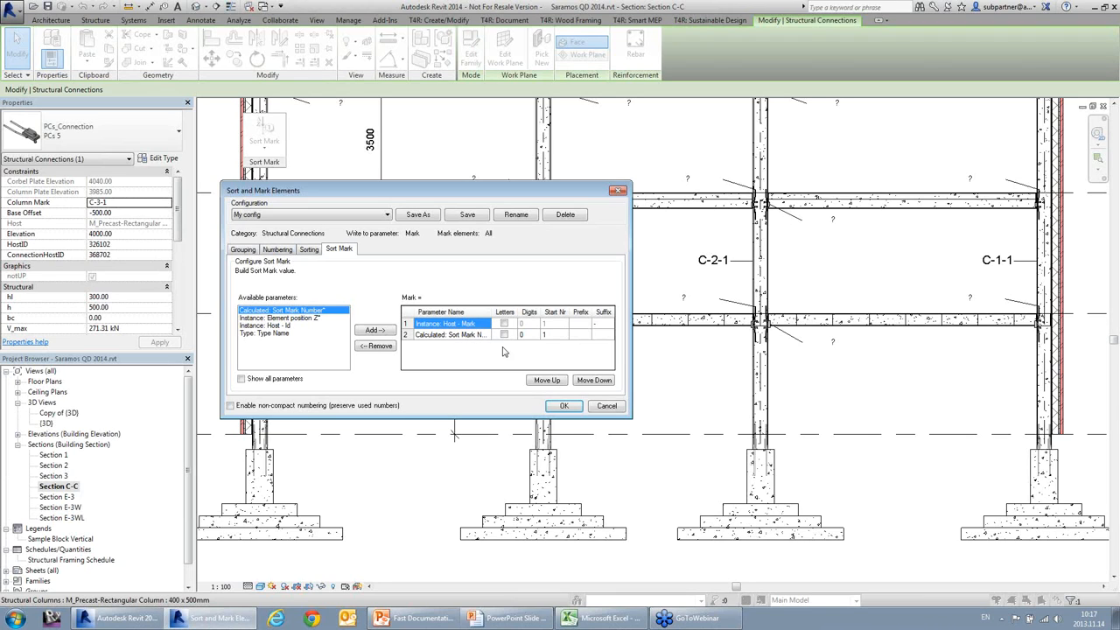
Number all structural connections with My config and check their new marks along the columns in the section.
{"action": "left_click", "coordinate": [565, 407]}
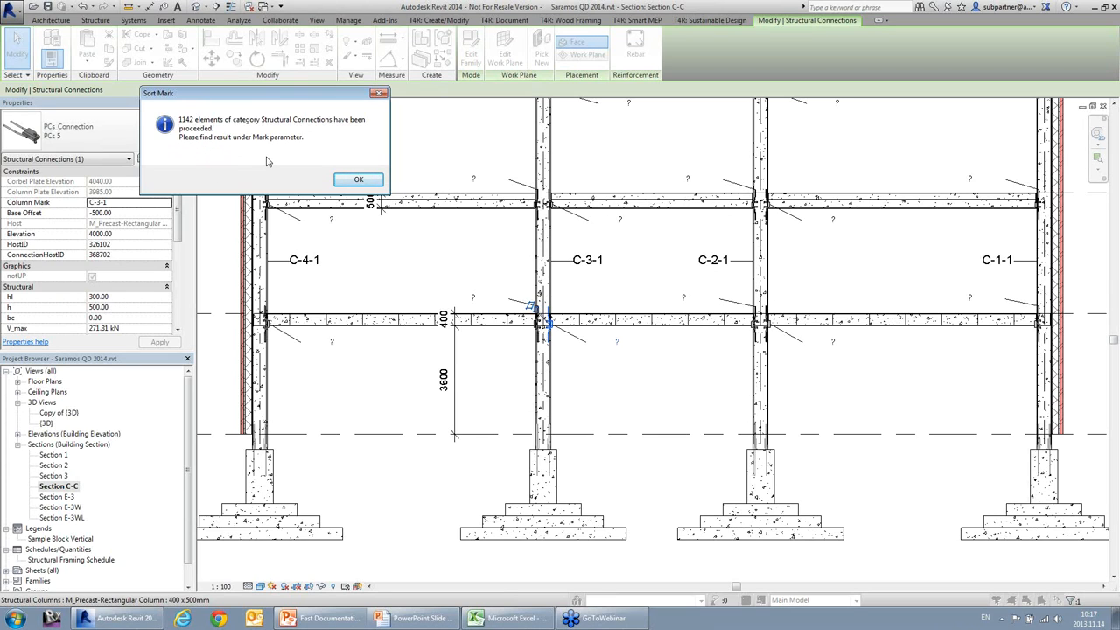
{"action": "left_click", "coordinate": [358, 181]}
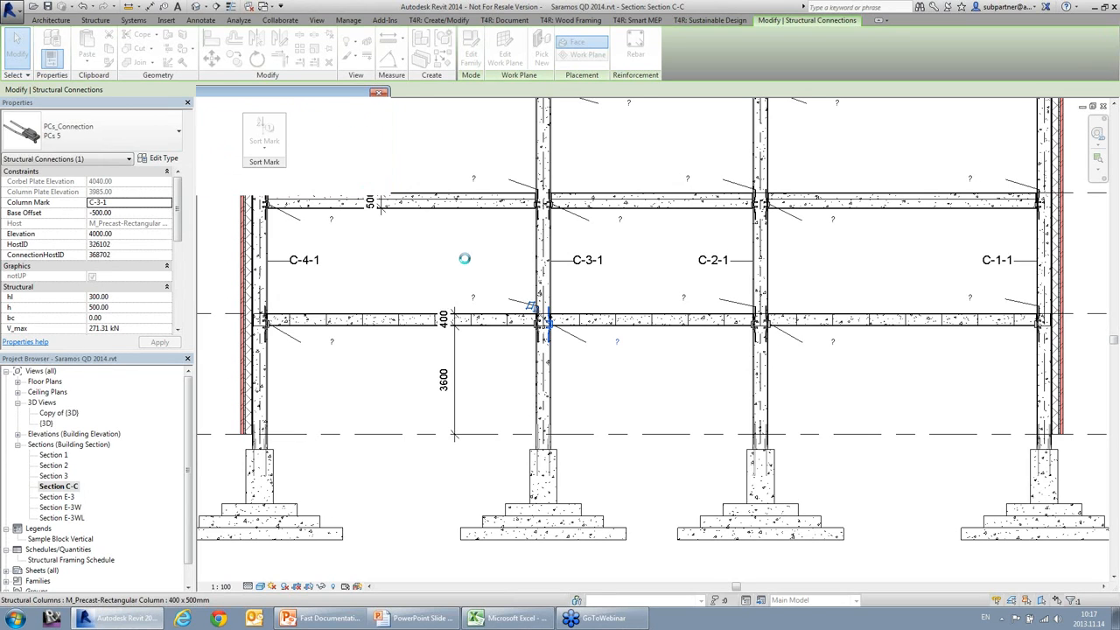
{"action": "left_click", "coordinate": [601, 350]}
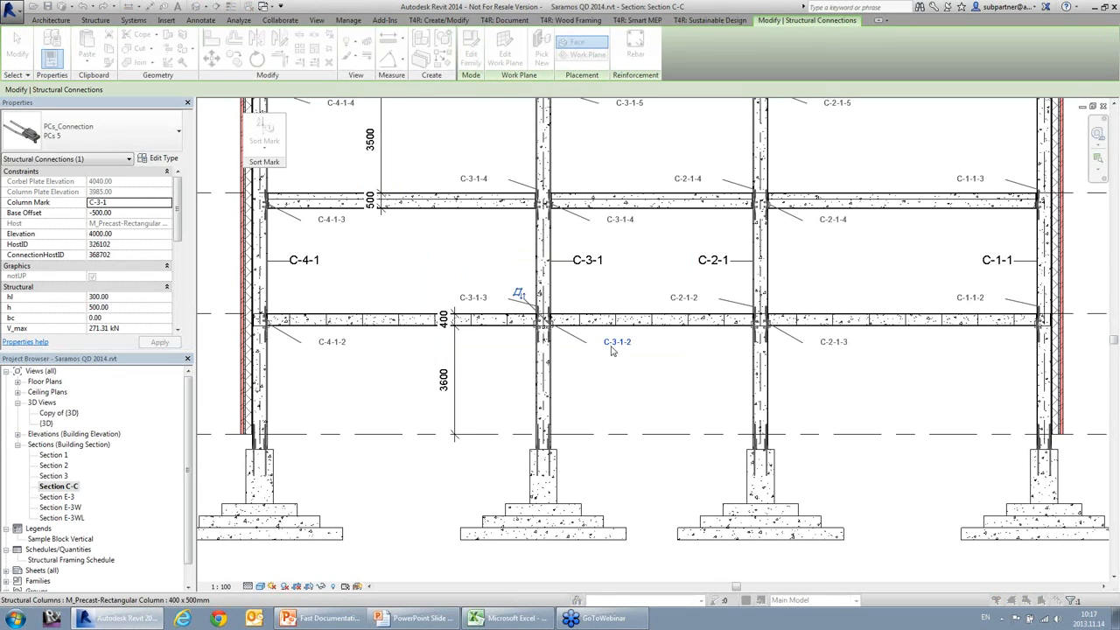
{"action": "left_click", "coordinate": [617, 393]}
{"action": "scroll", "coordinate": [617, 393], "scroll_direction": "up", "scroll_amount": 2}
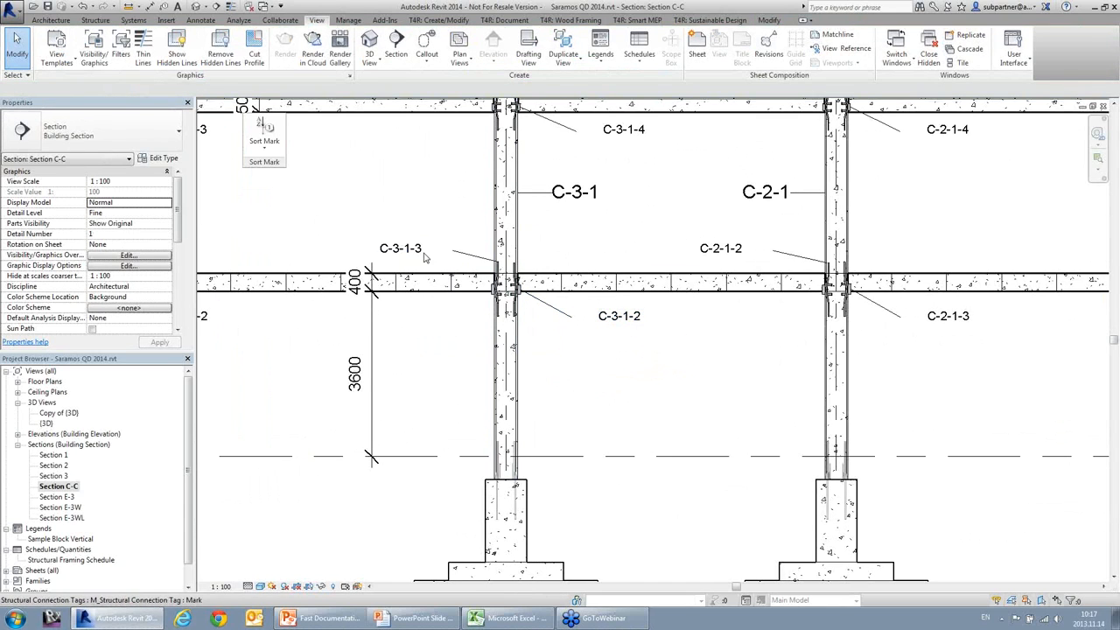
{"action": "middle_click_drag", "start_coordinate": [587, 320], "coordinate": [575, 496]}
{"action": "middle_click_drag", "start_coordinate": [551, 182], "coordinate": [564, 320]}
{"action": "scroll", "coordinate": [564, 320], "scroll_direction": "down", "scroll_amount": 4}
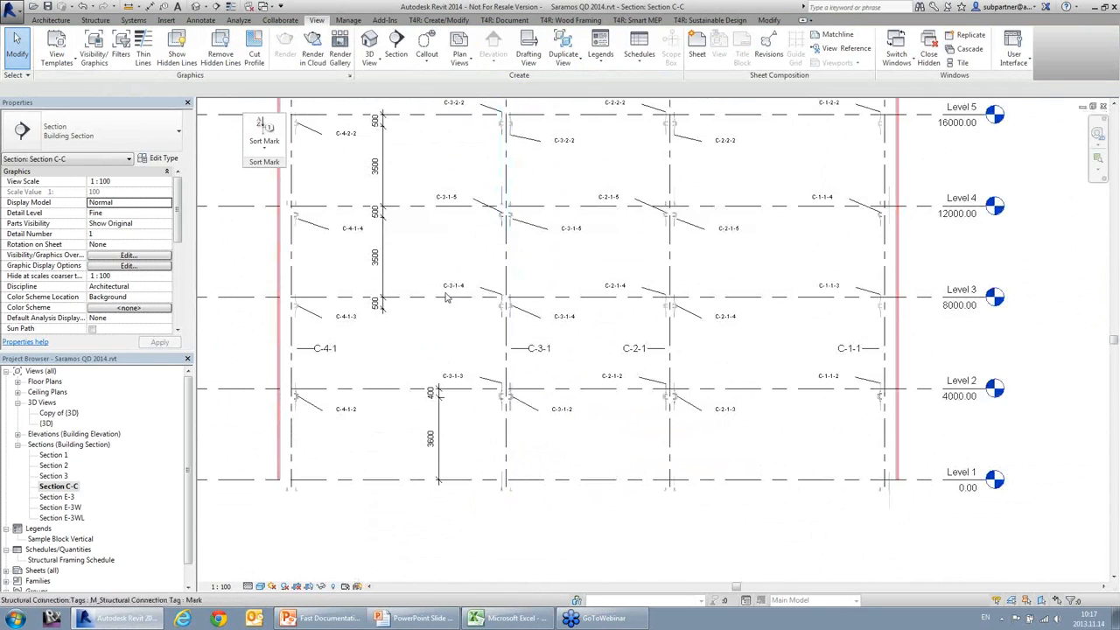
{"action": "middle_click_drag", "start_coordinate": [487, 285], "coordinate": [517, 272]}
Switch back to the 1 Level floor plan of Zarasu_Proj 2014 and select the entrance door of room 103.
{"action": "left_click", "coordinate": [265, 141]}
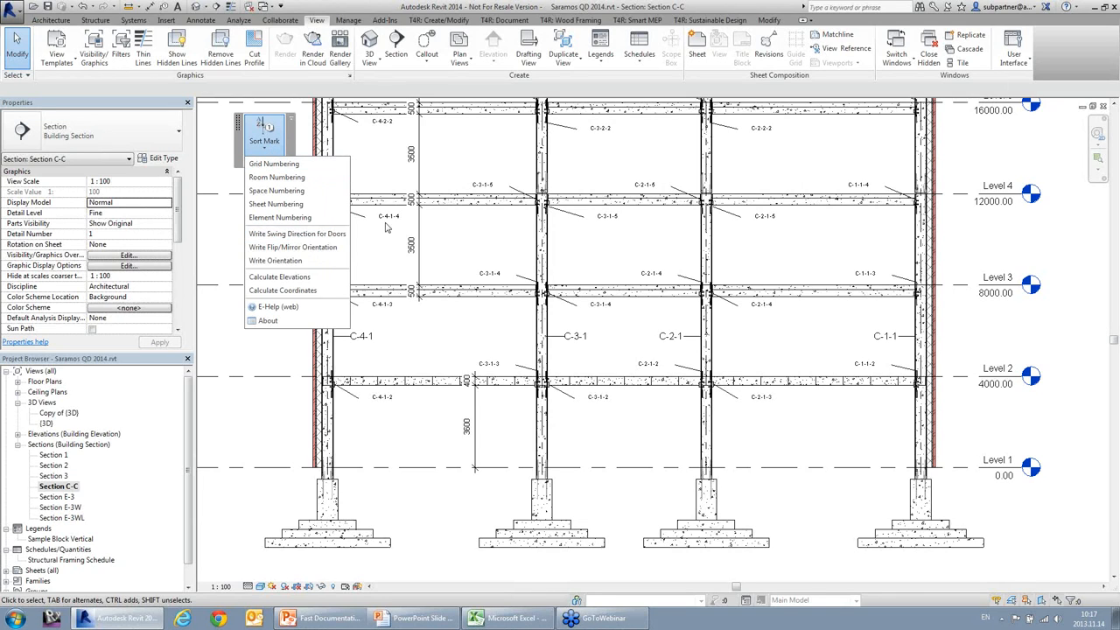
{"action": "left_click", "coordinate": [924, 67]}
{"action": "left_click", "coordinate": [896, 55]}
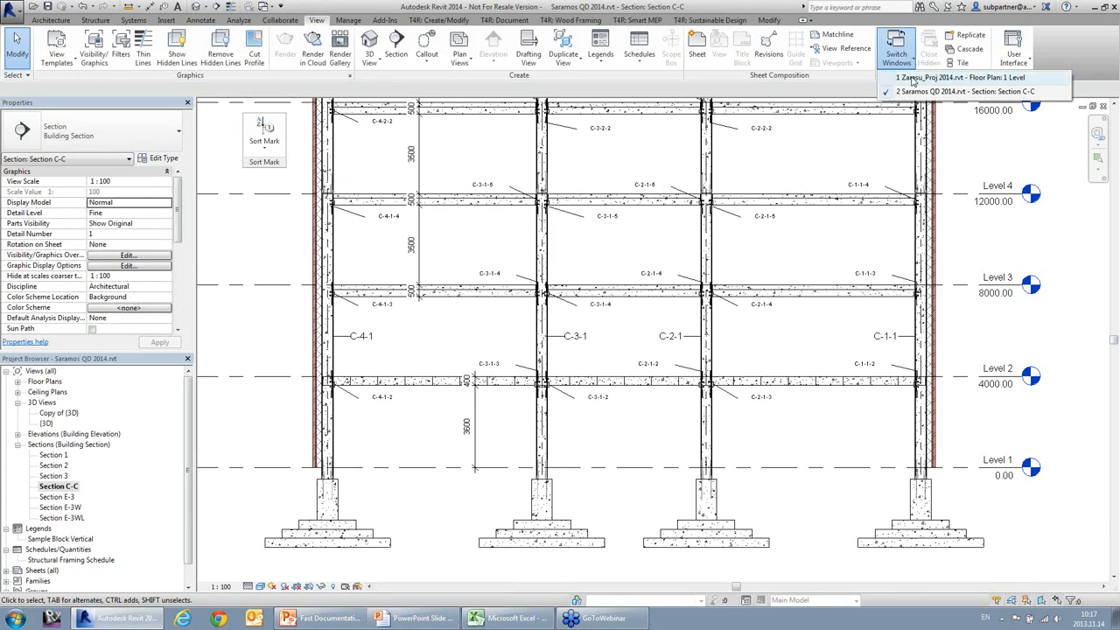
{"action": "left_click", "coordinate": [914, 79]}
{"action": "left_click", "coordinate": [578, 324]}
Start Write Swing Direction for Doors and look through the door parameters available for the calculated values.
{"action": "left_click", "coordinate": [264, 140]}
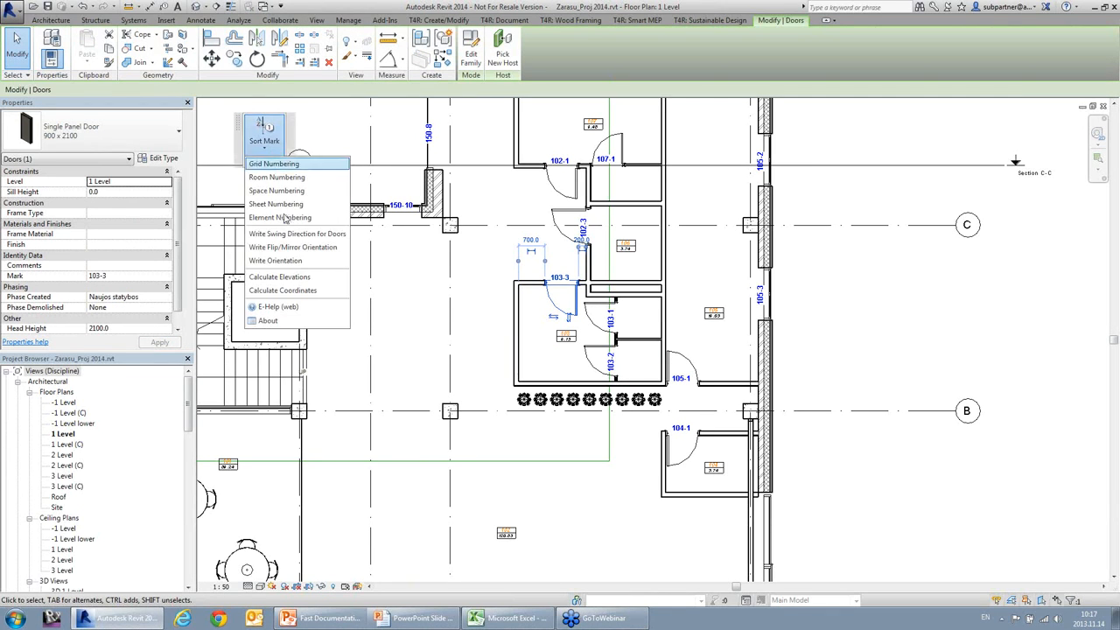
{"action": "left_click", "coordinate": [289, 234]}
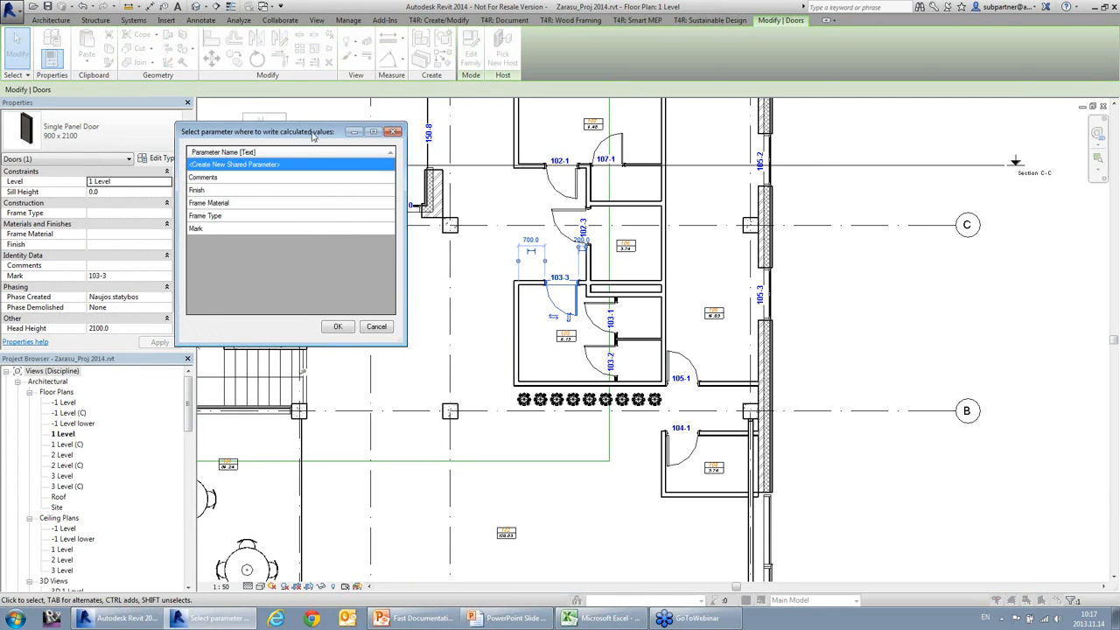
{"action": "left_click_drag", "start_coordinate": [312, 133], "coordinate": [395, 233]}
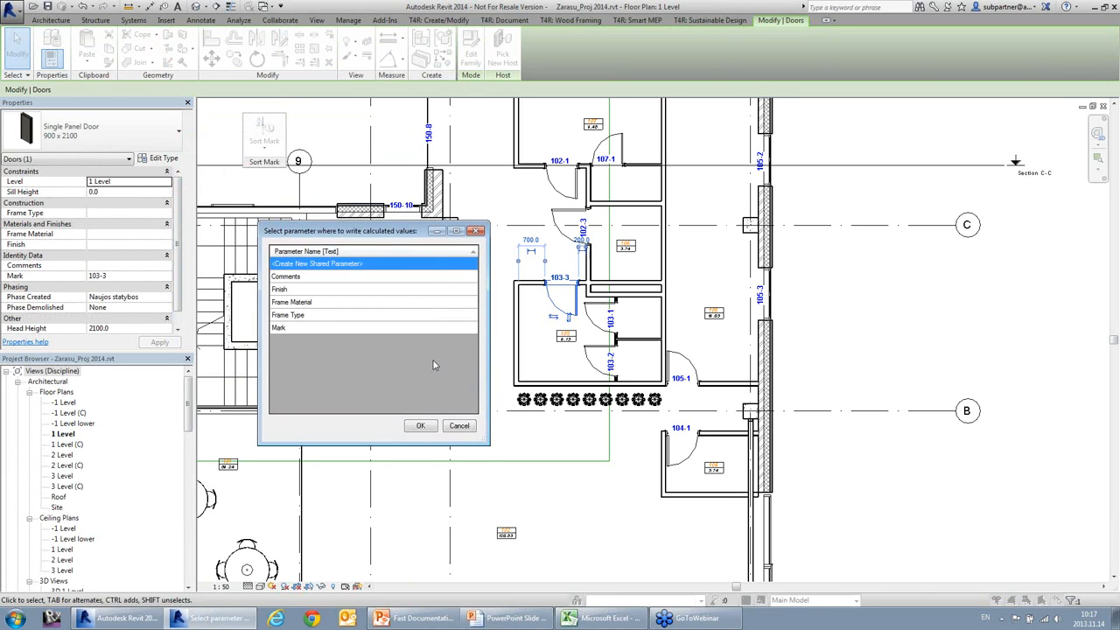
{"action": "left_click", "coordinate": [308, 278]}
{"action": "left_click", "coordinate": [312, 290]}
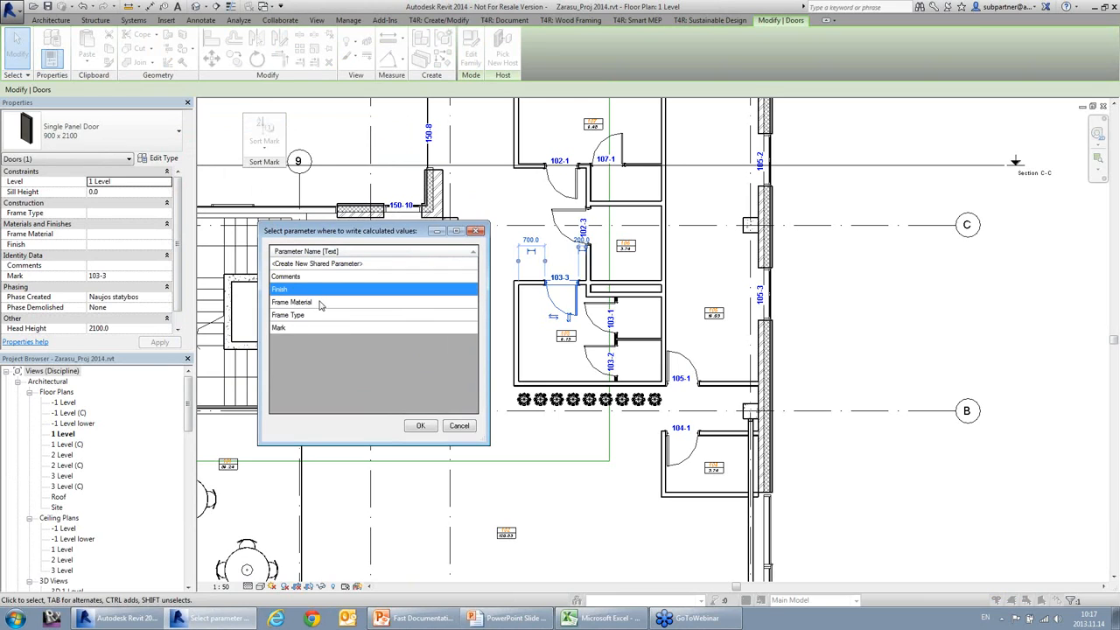
{"action": "left_click", "coordinate": [319, 302]}
{"action": "left_click", "coordinate": [319, 316]}
{"action": "left_click", "coordinate": [319, 328]}
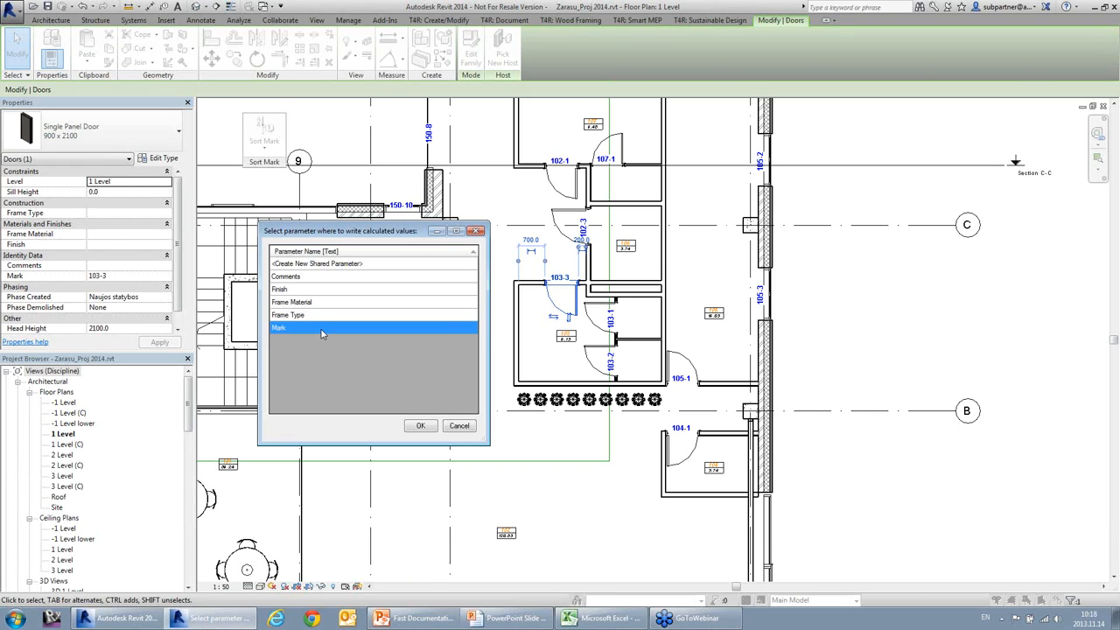
Create a new shared parameter Swing Direction in the Identity Data group for storing the calculated door values.
{"action": "left_click", "coordinate": [329, 264]}
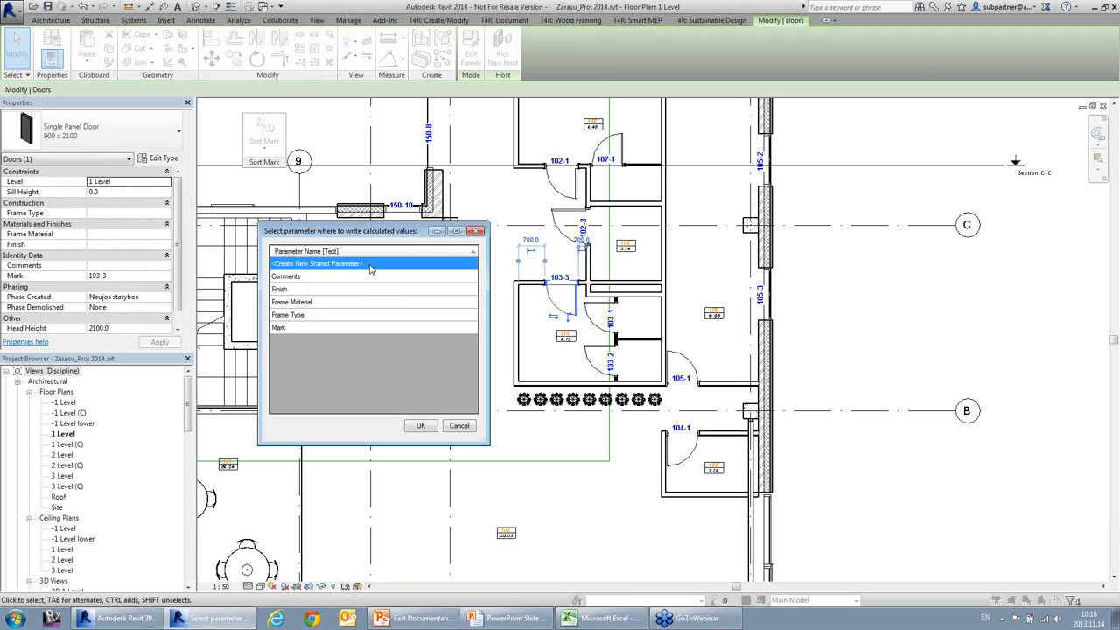
{"action": "left_click", "coordinate": [420, 426]}
{"action": "left_click_drag", "start_coordinate": [404, 372], "coordinate": [416, 328]}
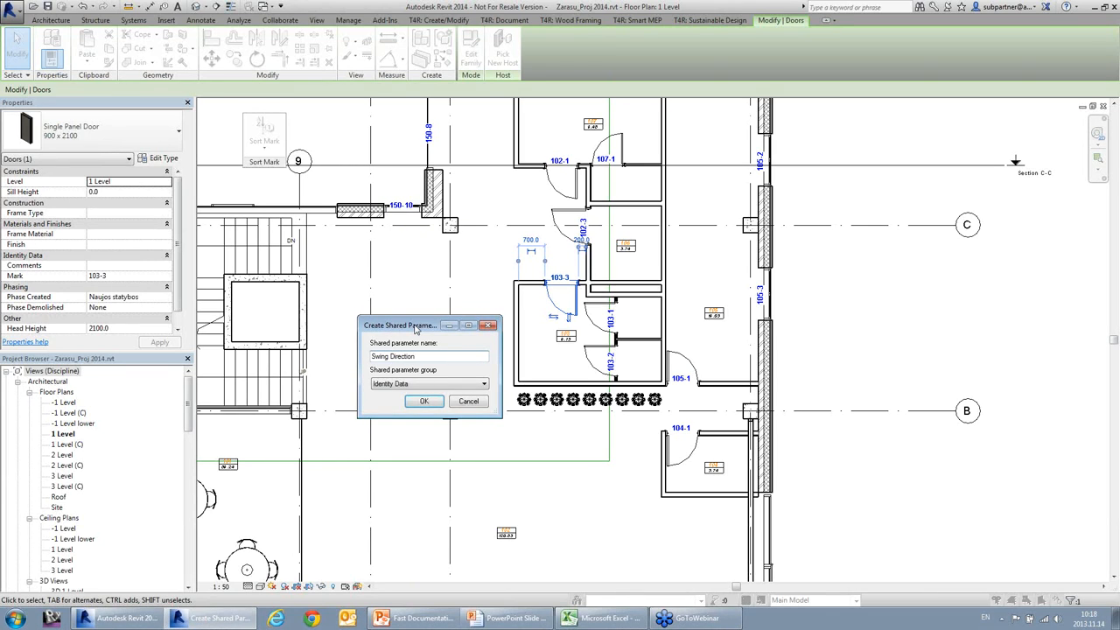
{"action": "left_click", "coordinate": [437, 386]}
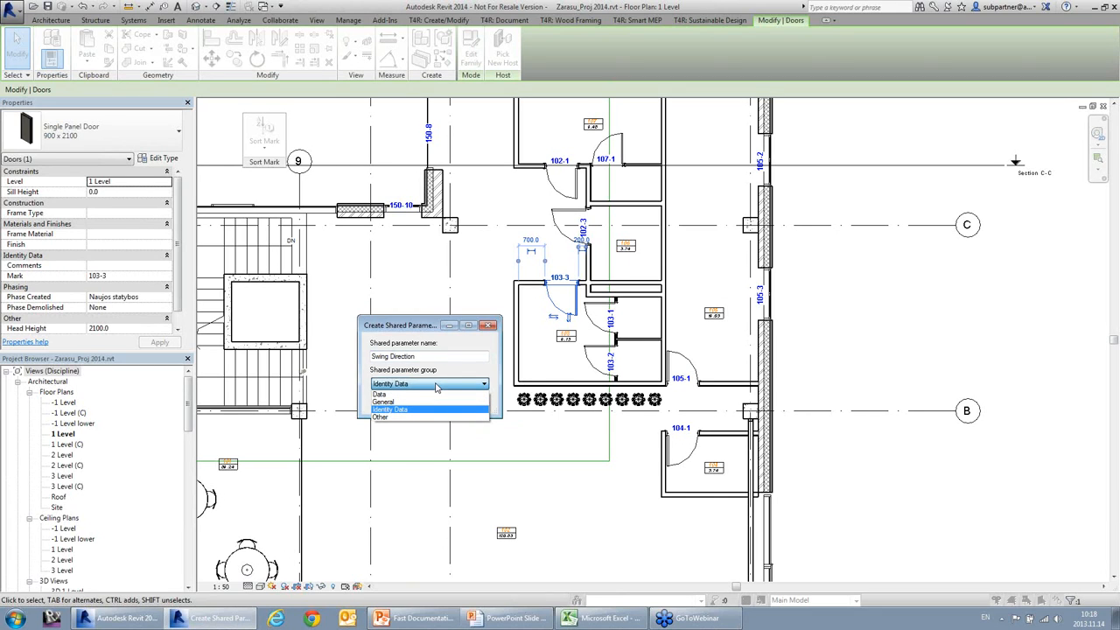
{"action": "left_click", "coordinate": [436, 388]}
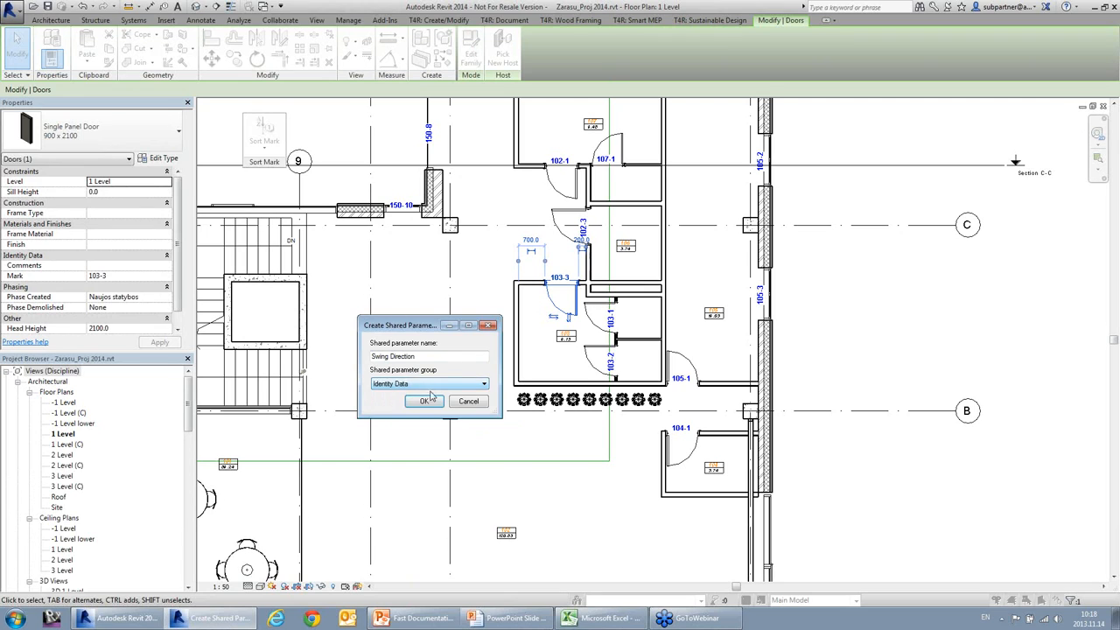
{"action": "left_click", "coordinate": [430, 404]}
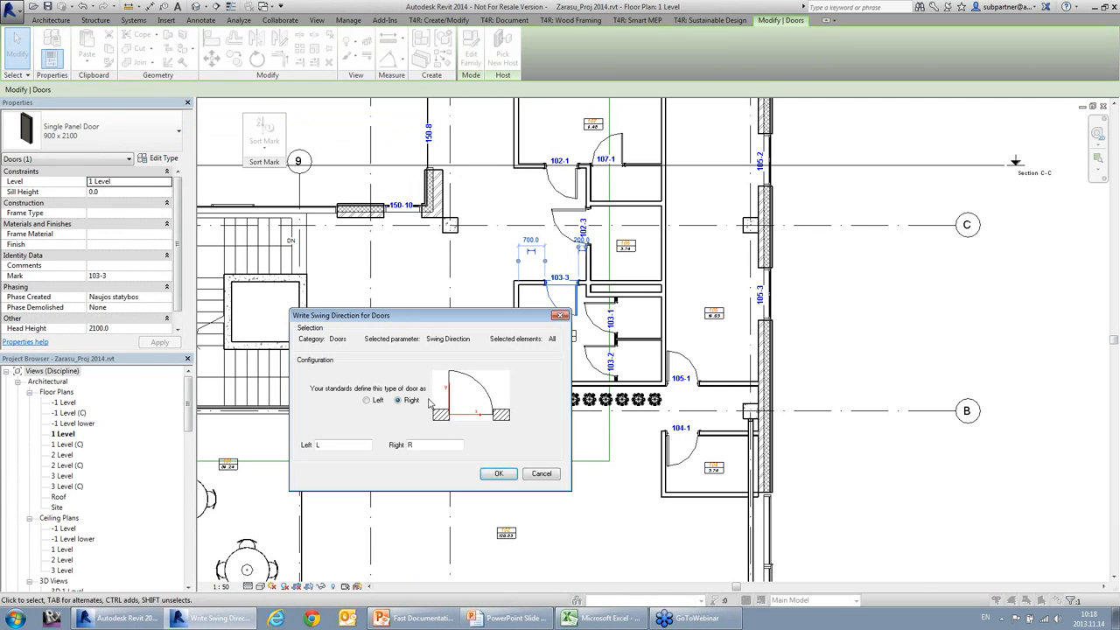
Write swing directions for all doors as L and R, with the illustrated door type defined as Right.
{"action": "left_click_drag", "start_coordinate": [342, 446], "coordinate": [290, 447]}
{"action": "left_click", "coordinate": [435, 446]}
{"action": "left_click", "coordinate": [498, 474]}
{"action": "left_click", "coordinate": [348, 176]}
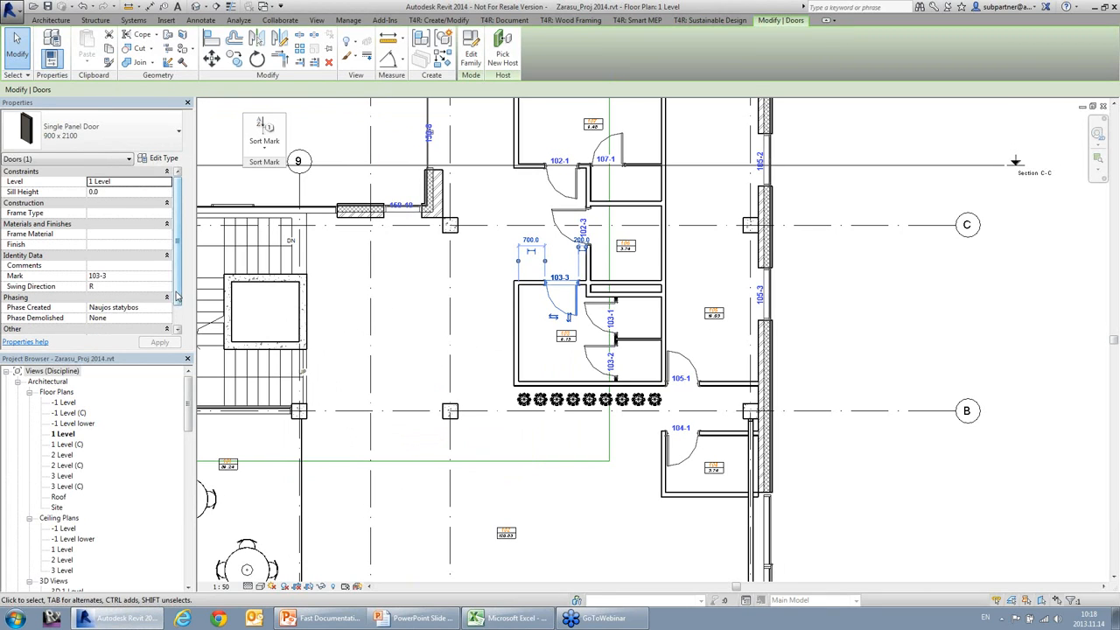
Check the Swing Direction values of the entrance door of room 103 and of inner door 103-1.
{"action": "scroll", "coordinate": [175, 297], "scroll_direction": "down", "scroll_amount": 1}
{"action": "left_click", "coordinate": [102, 265]}
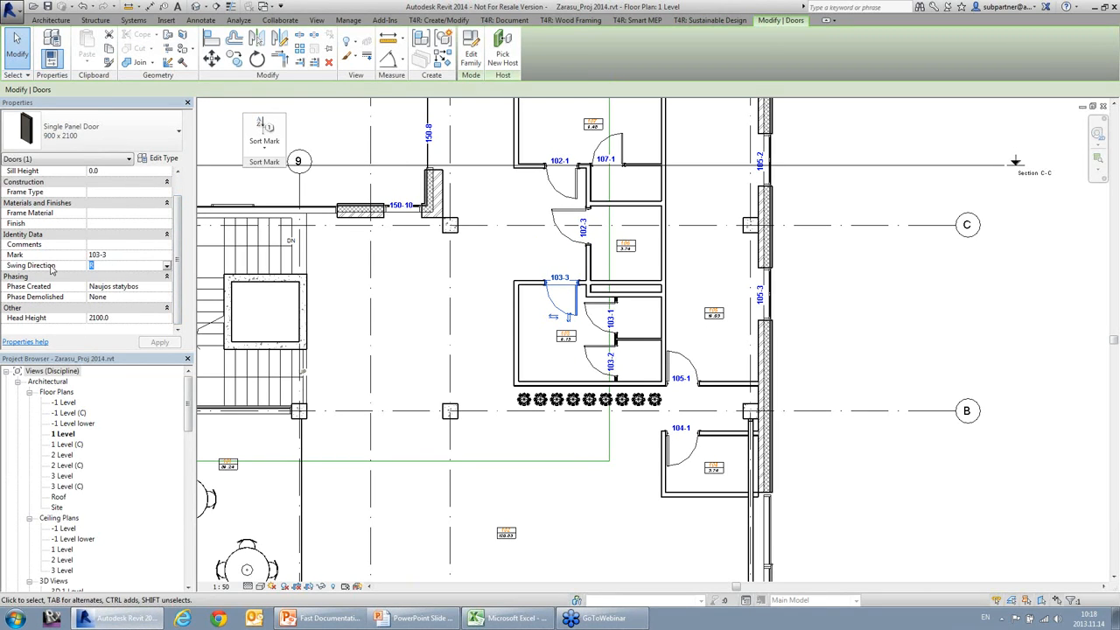
{"action": "left_click", "coordinate": [109, 265]}
{"action": "left_click", "coordinate": [490, 289]}
{"action": "scroll", "coordinate": [588, 298], "scroll_direction": "up", "scroll_amount": 3}
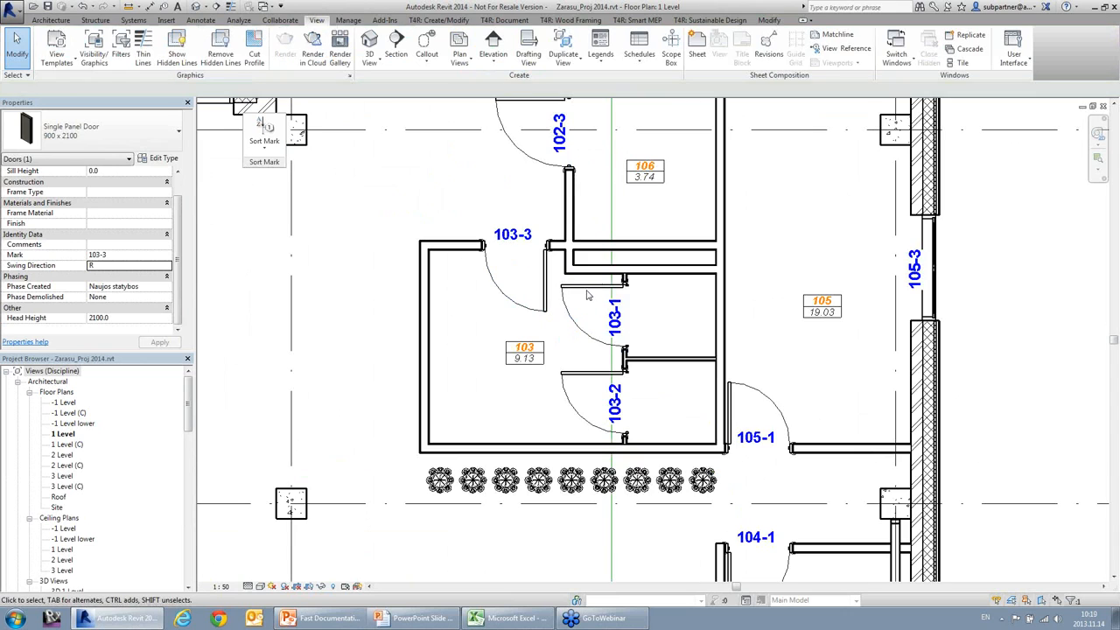
{"action": "left_click", "coordinate": [588, 295]}
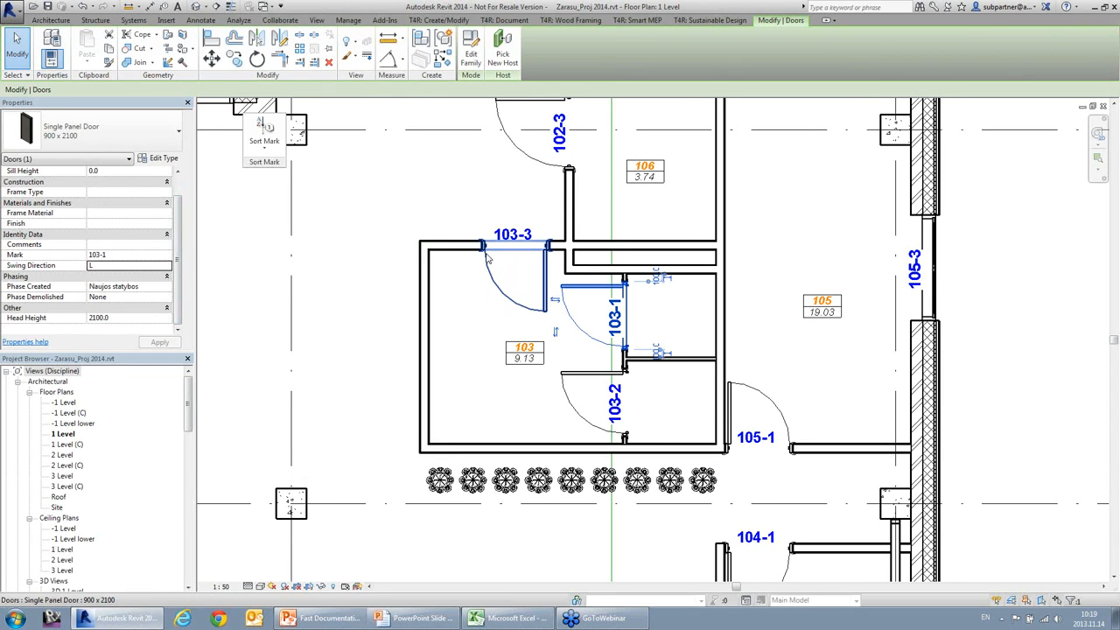
{"action": "scroll", "coordinate": [488, 258], "scroll_direction": "down", "scroll_amount": 1}
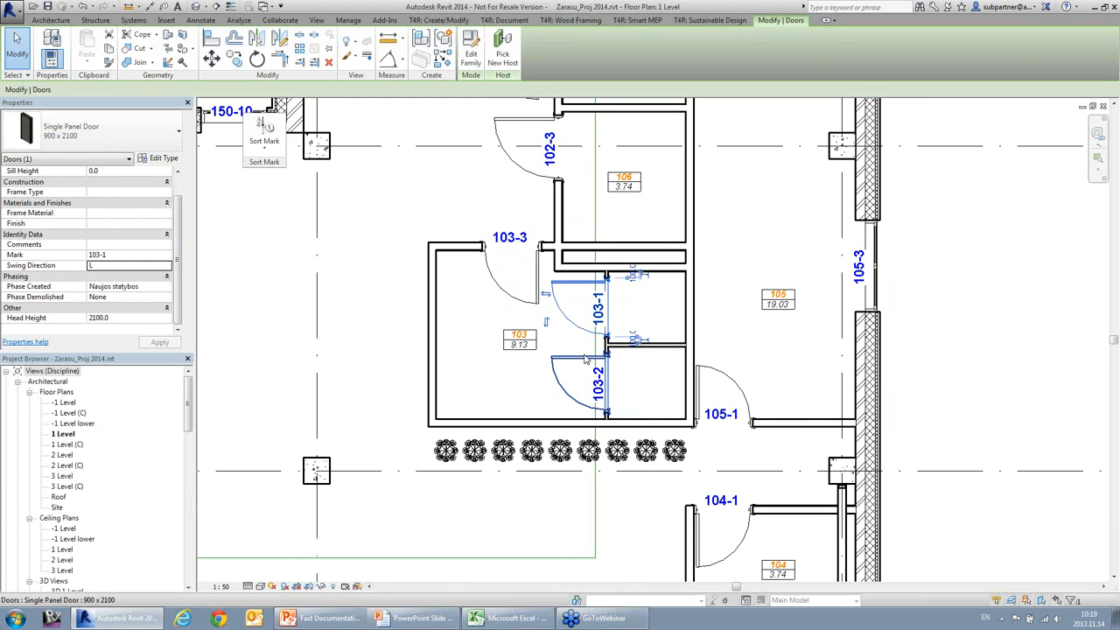
Open Element Numbering for doors with Mark as the target parameter and disable non-compact numbering.
{"action": "left_click", "coordinate": [264, 149]}
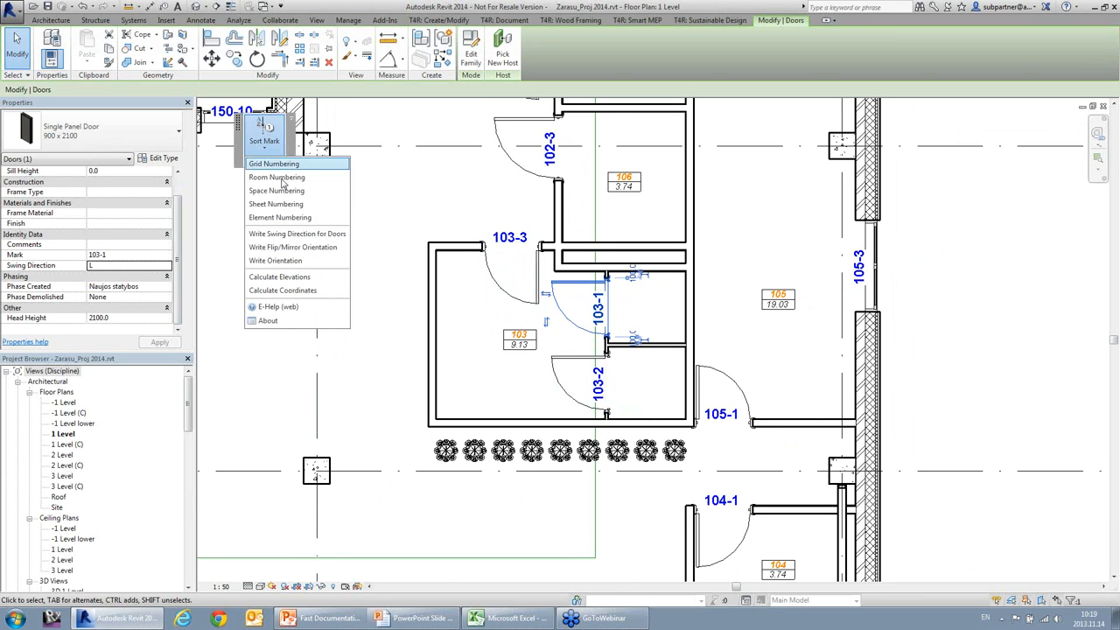
{"action": "left_click", "coordinate": [289, 218]}
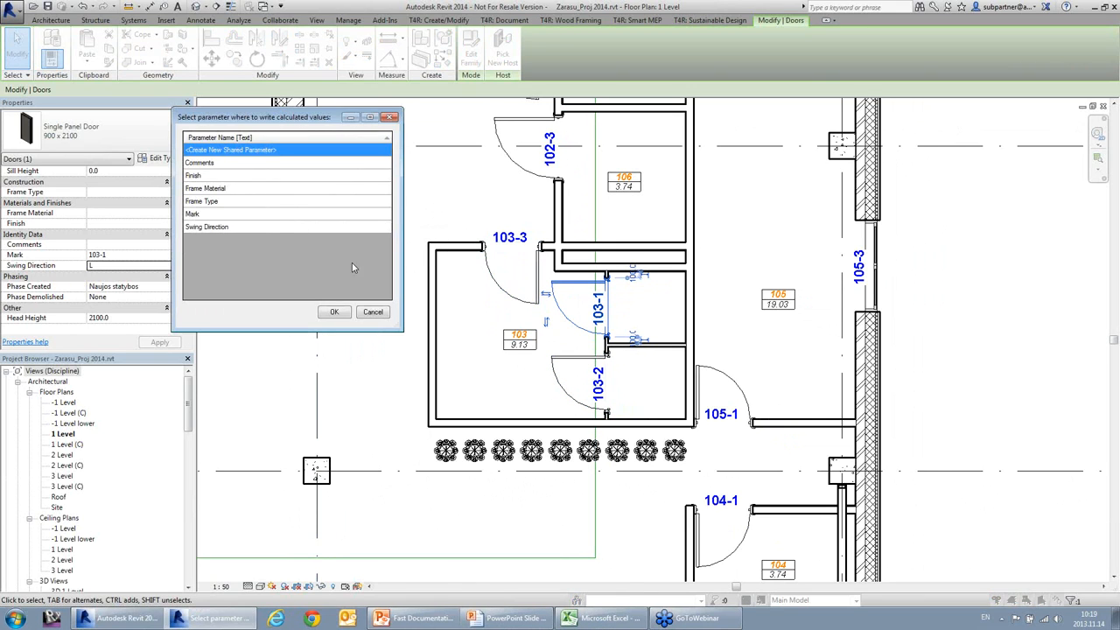
{"action": "left_click", "coordinate": [267, 215]}
{"action": "left_click", "coordinate": [334, 313]}
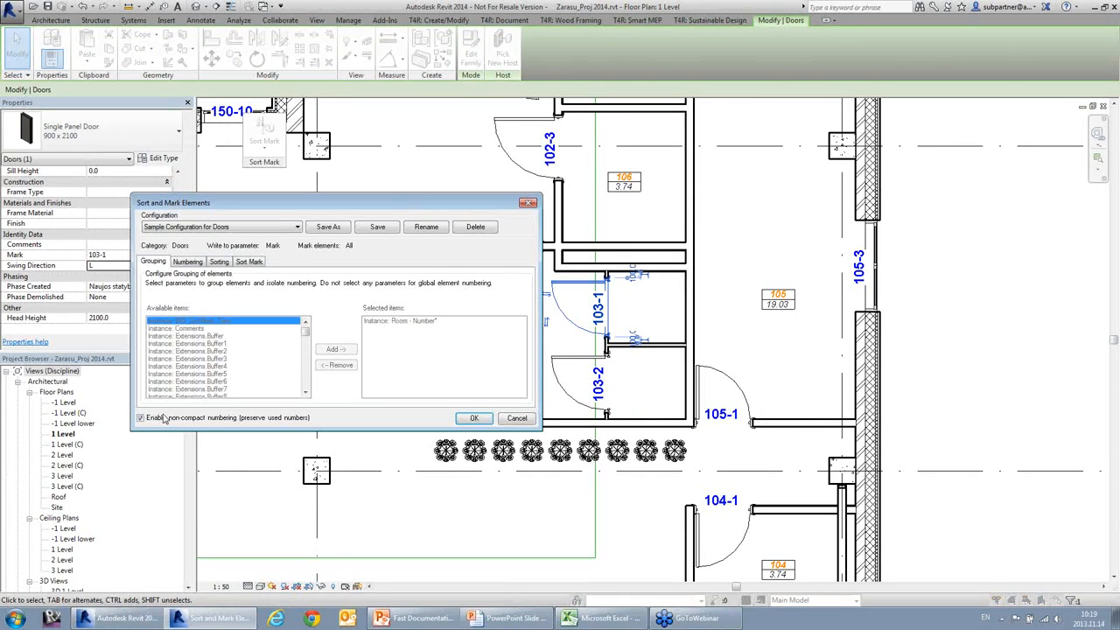
{"action": "left_click", "coordinate": [173, 418]}
{"action": "left_click_drag", "start_coordinate": [377, 203], "coordinate": [454, 196]}
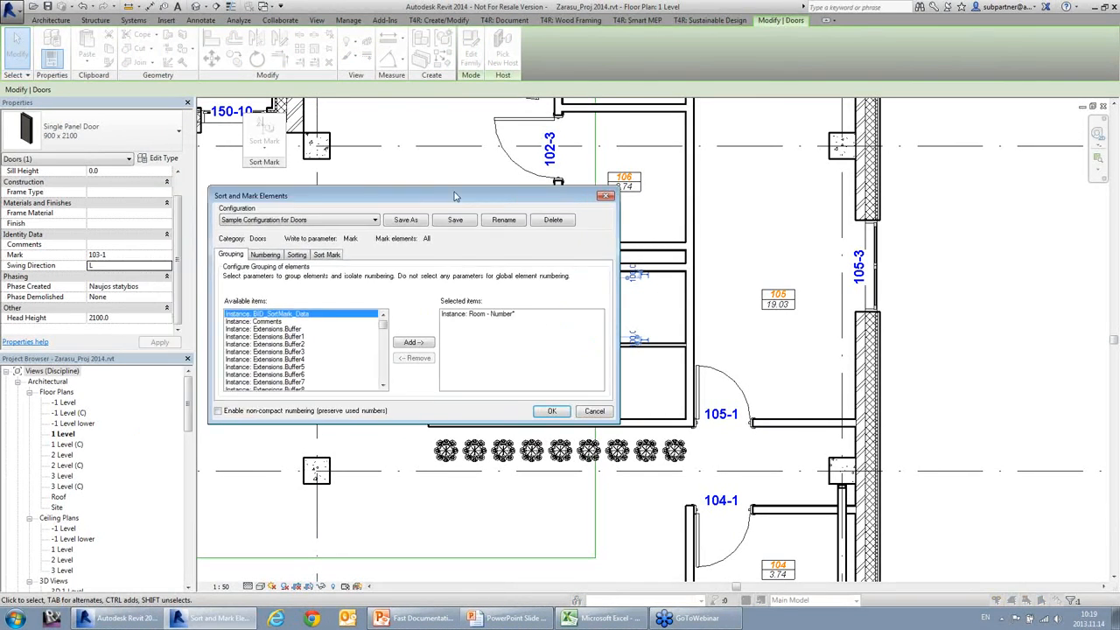
Remove Room - Number from the door grouping and replace the numbering parameter with Type: Type Name.
{"action": "left_click", "coordinate": [471, 315]}
{"action": "left_click", "coordinate": [424, 361]}
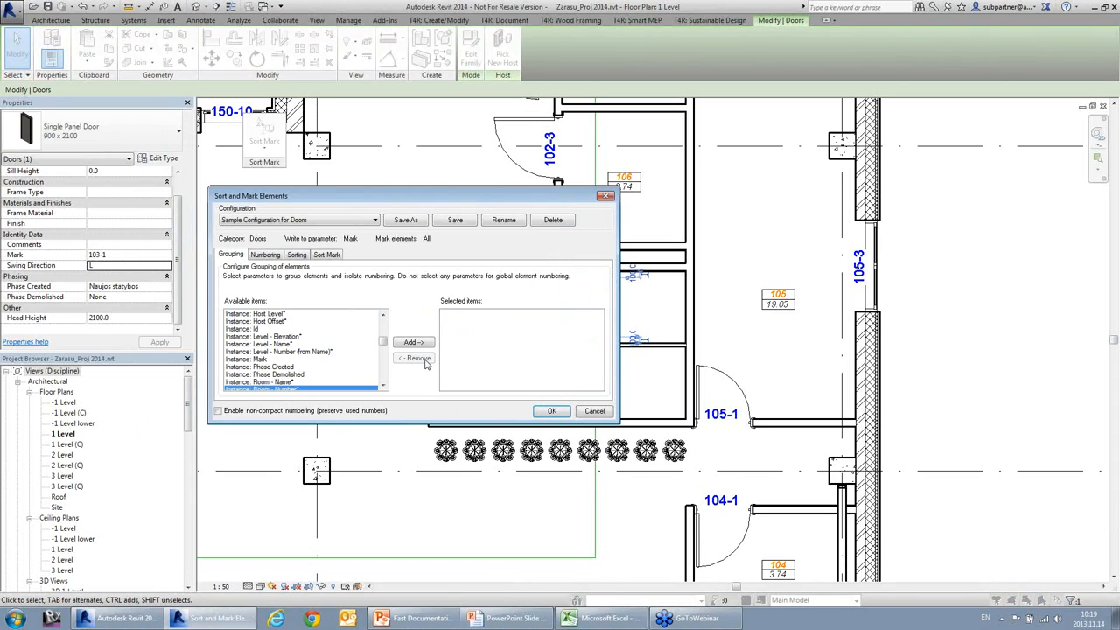
{"action": "left_click", "coordinate": [265, 254]}
{"action": "left_click", "coordinate": [457, 315]}
{"action": "left_click", "coordinate": [416, 350]}
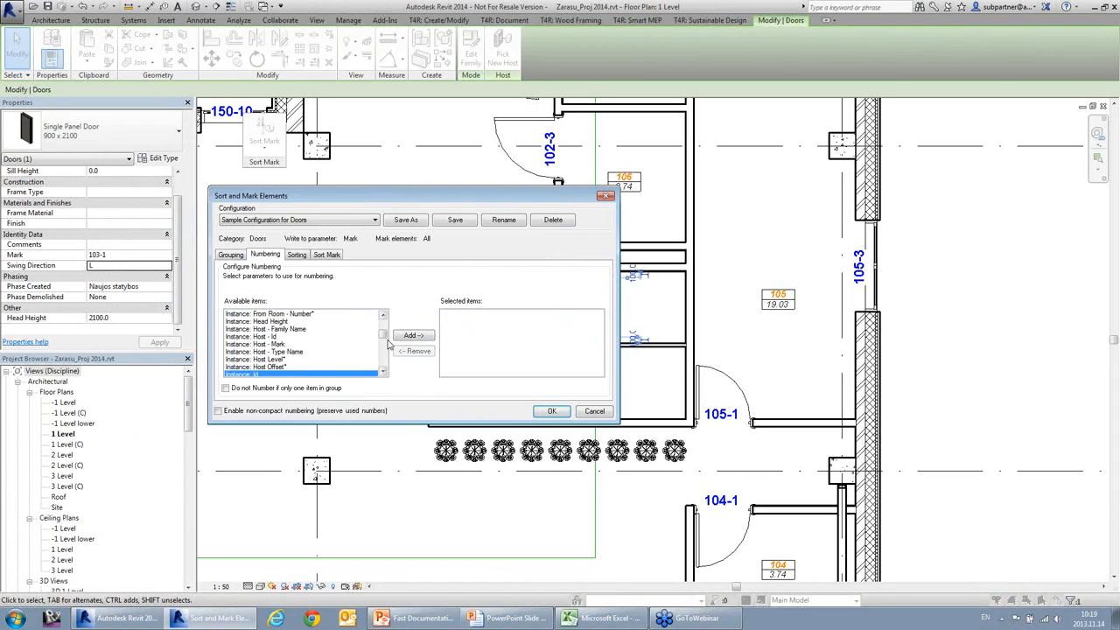
{"action": "left_click_drag", "start_coordinate": [382, 335], "coordinate": [329, 359]}
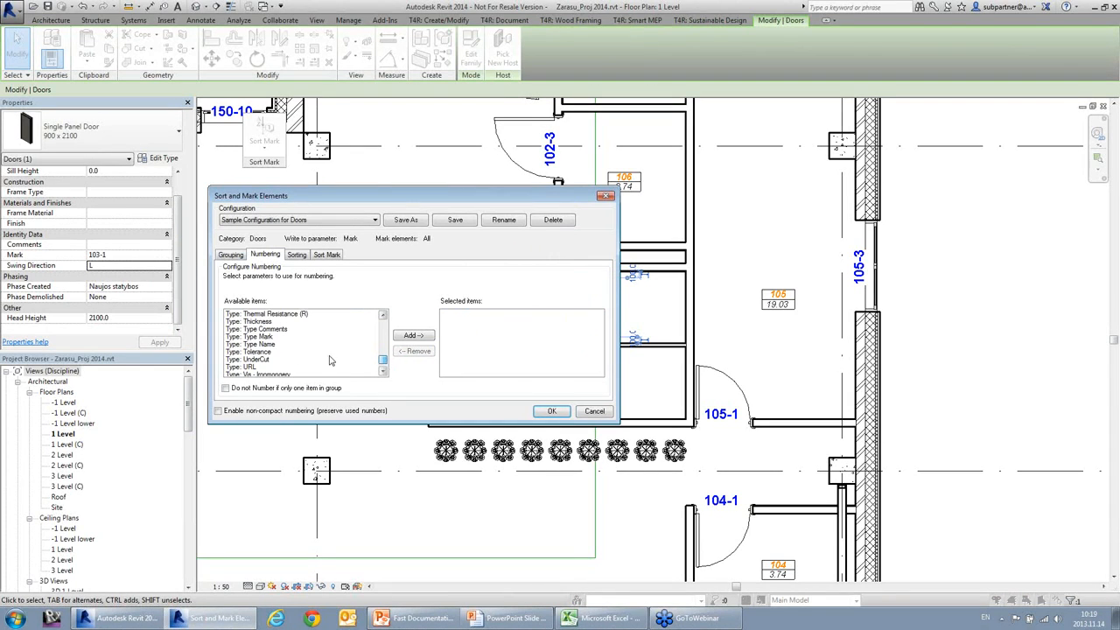
{"action": "left_click", "coordinate": [278, 345]}
{"action": "left_click", "coordinate": [413, 335]}
Clear the existing mark composition and rebuild it with Calculated: Sort Mark Number using the suffix D-.
{"action": "left_click", "coordinate": [296, 255]}
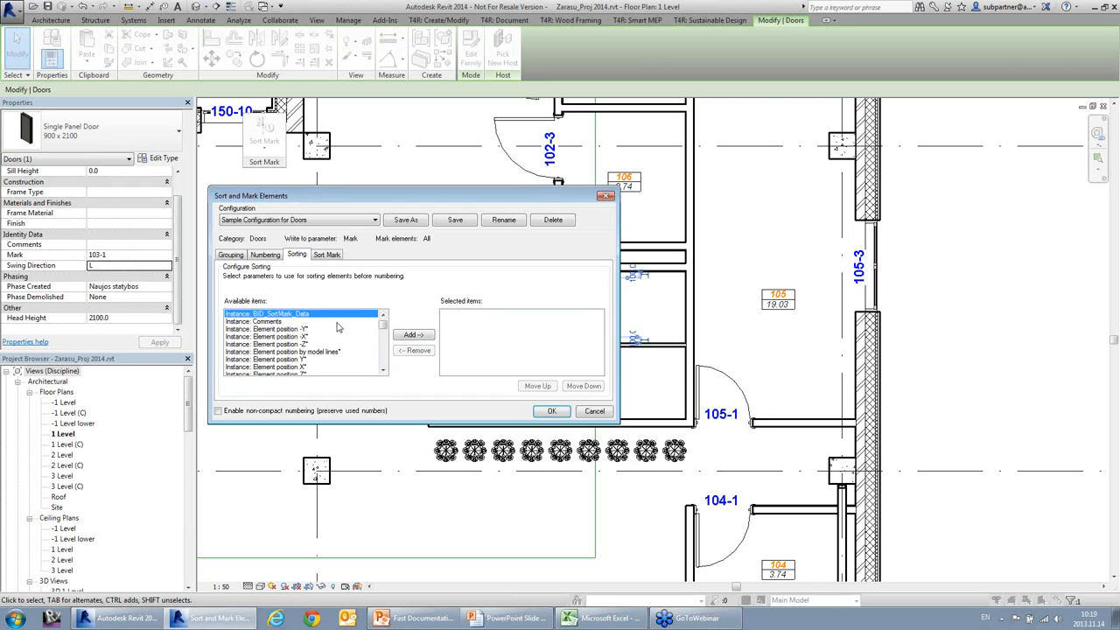
{"action": "left_click", "coordinate": [327, 254]}
{"action": "left_click", "coordinate": [377, 353]}
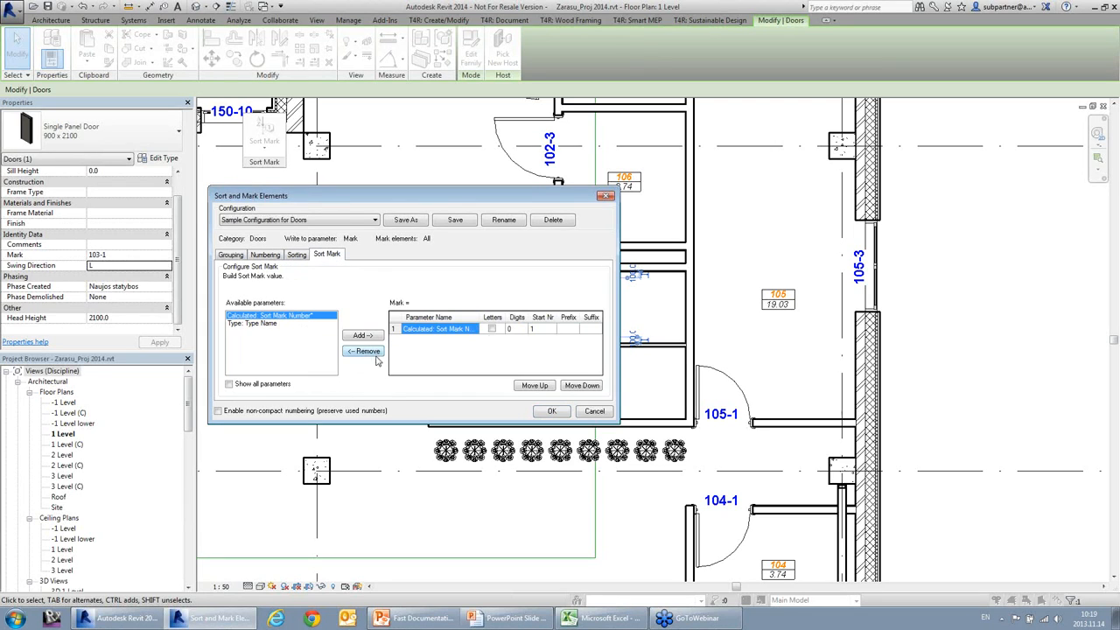
{"action": "left_click", "coordinate": [376, 353]}
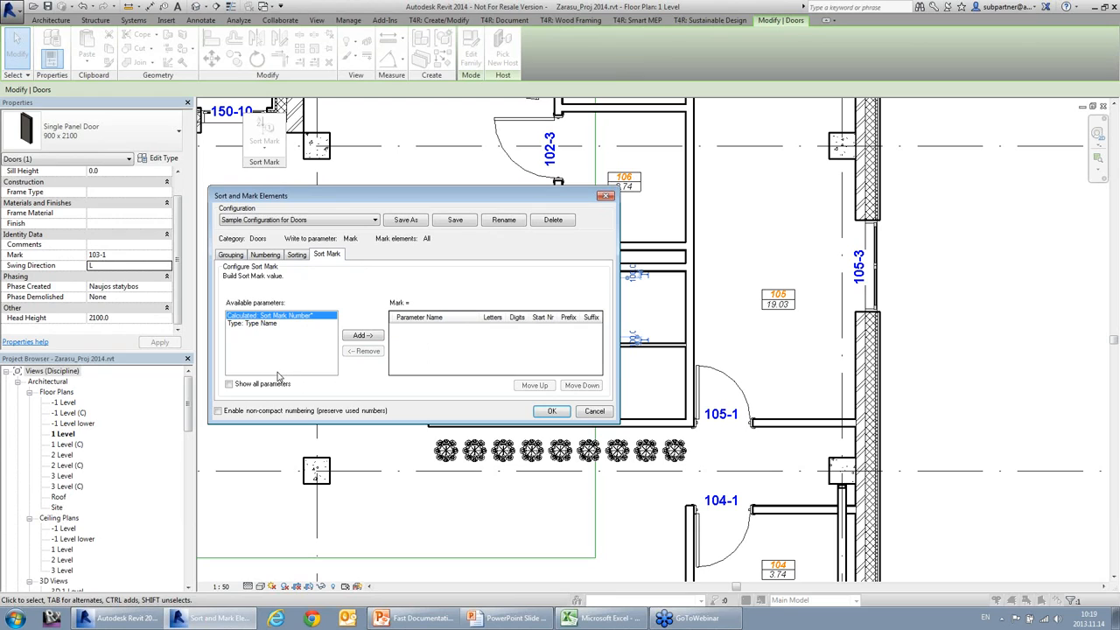
{"action": "left_click", "coordinate": [362, 336]}
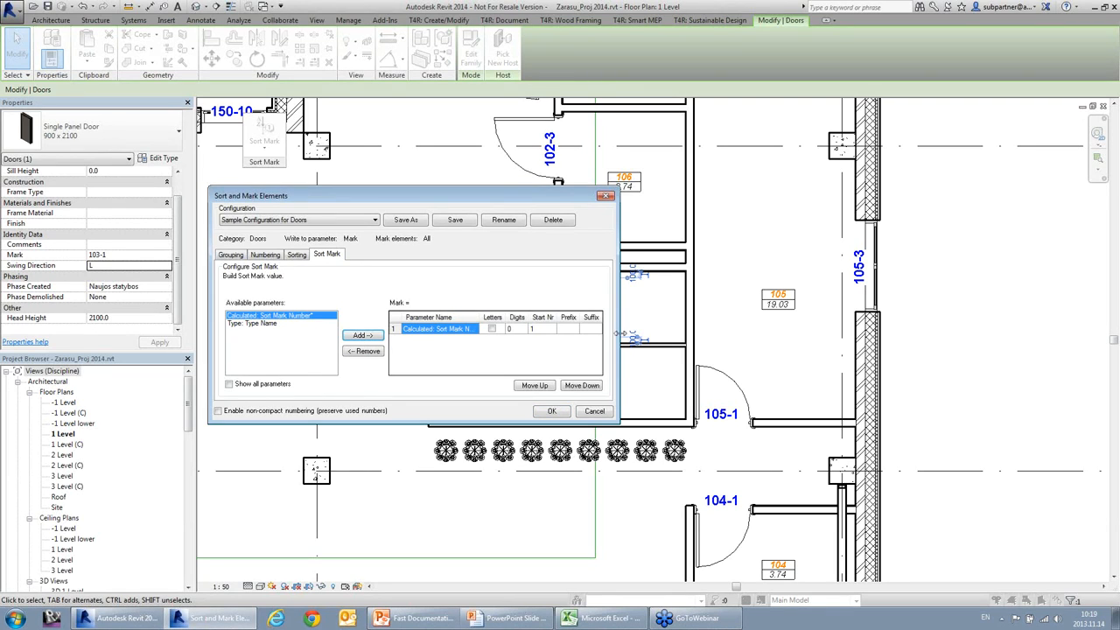
{"action": "left_click", "coordinate": [588, 329]}
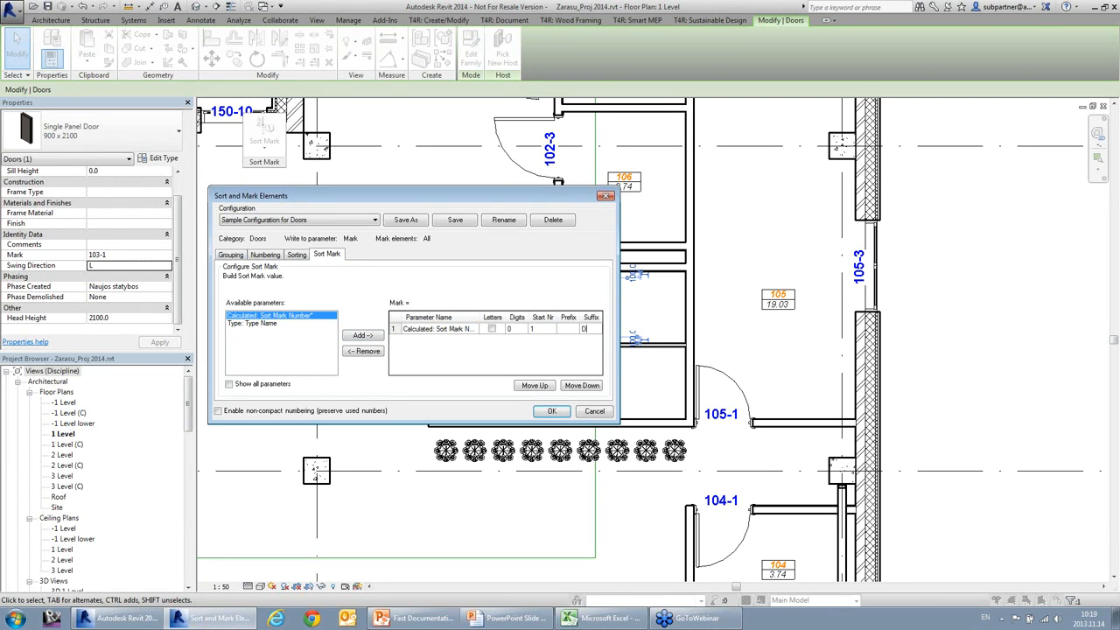
Show all parameters and append Instance: Swing Direction as the second part of the door mark.
{"action": "left_click", "coordinate": [229, 384]}
{"action": "left_click_drag", "start_coordinate": [332, 327], "coordinate": [330, 349]}
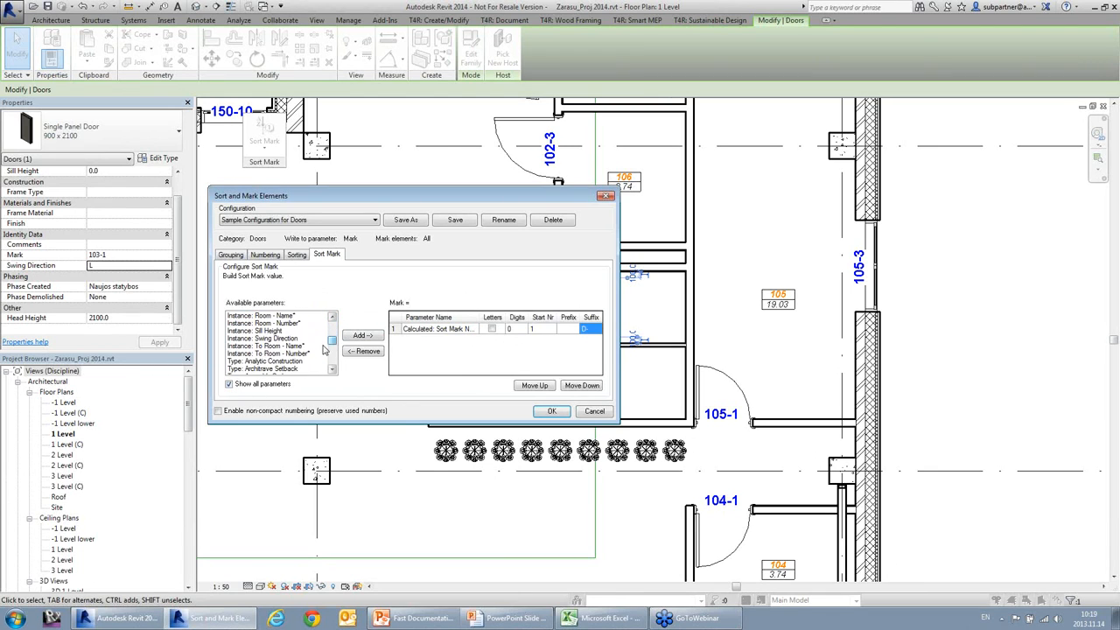
{"action": "left_click", "coordinate": [292, 340]}
{"action": "left_click", "coordinate": [359, 337]}
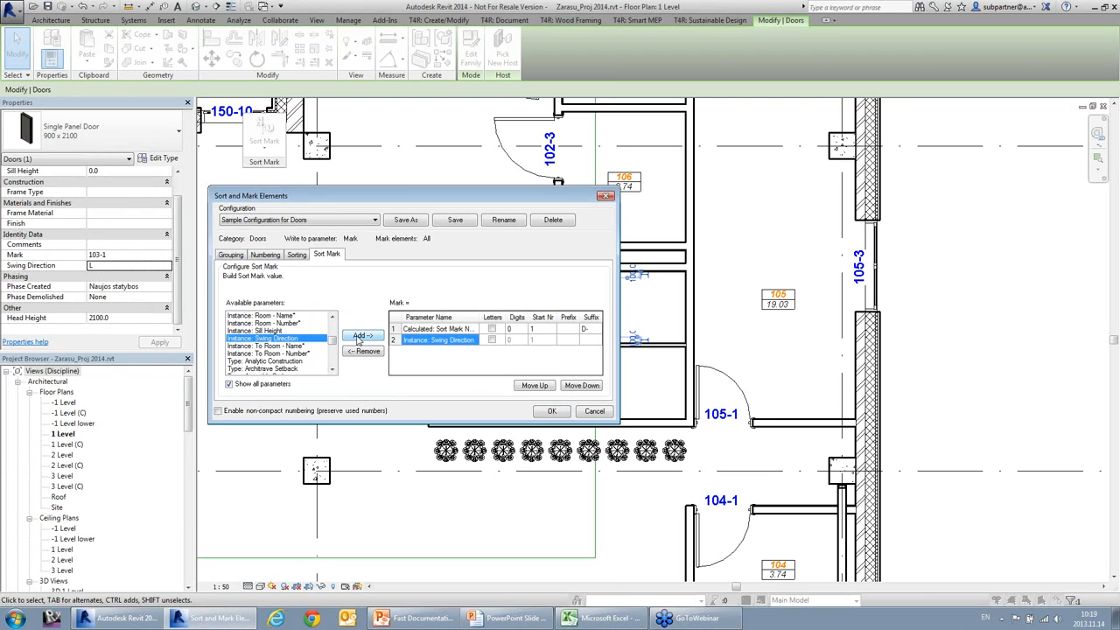
Renumber all doors with the new mark composition and check the marks around rooms 103 and 106.
{"action": "left_click", "coordinate": [551, 412]}
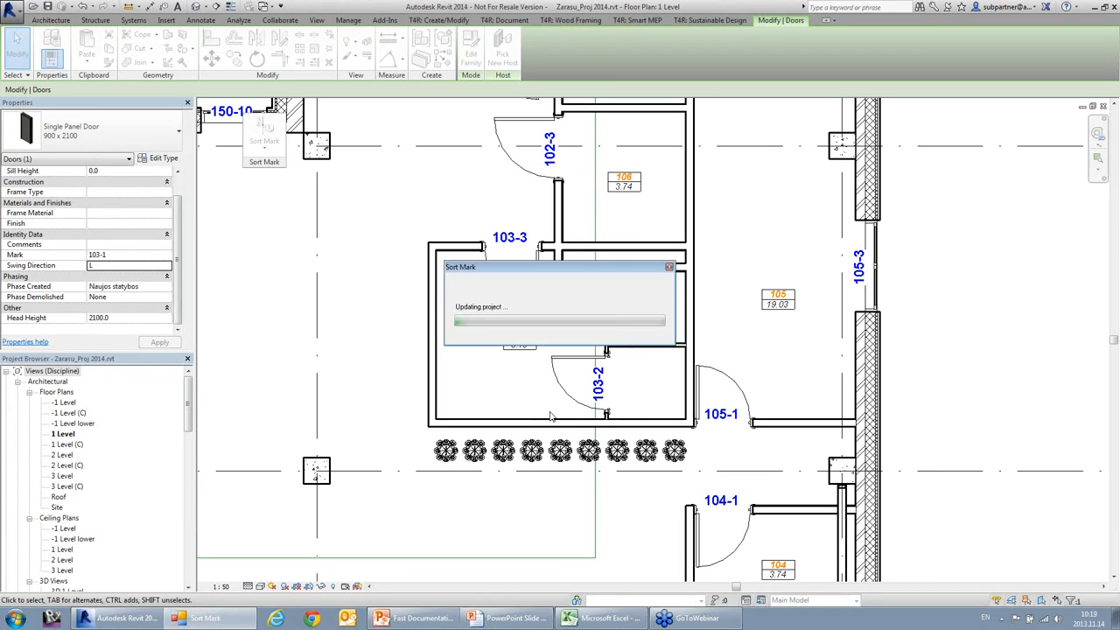
{"action": "left_click", "coordinate": [349, 174]}
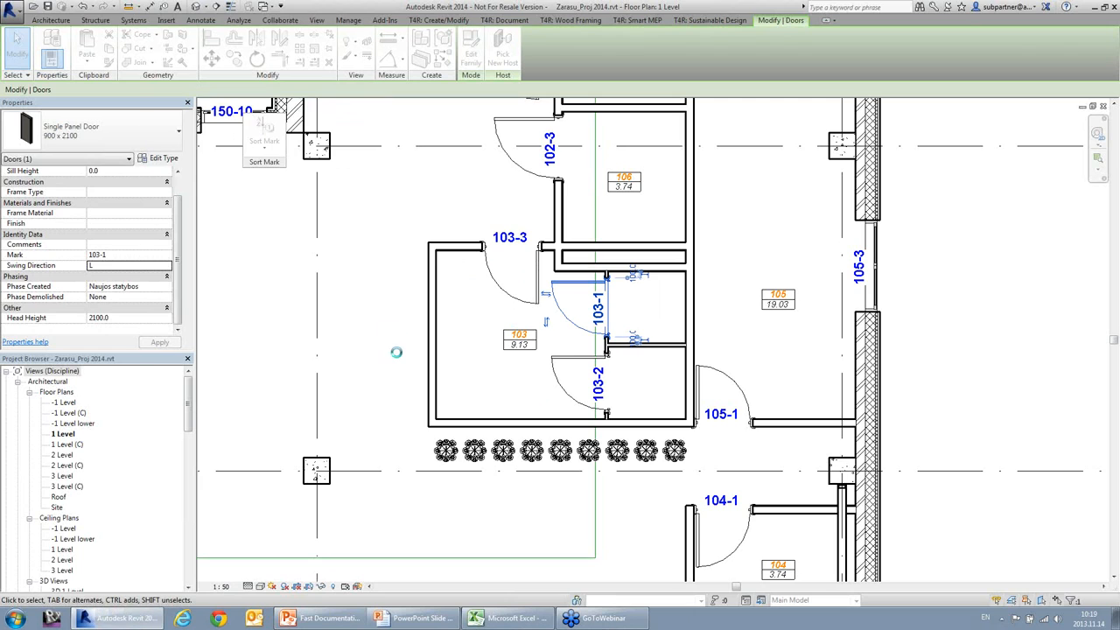
{"action": "left_click", "coordinate": [602, 346]}
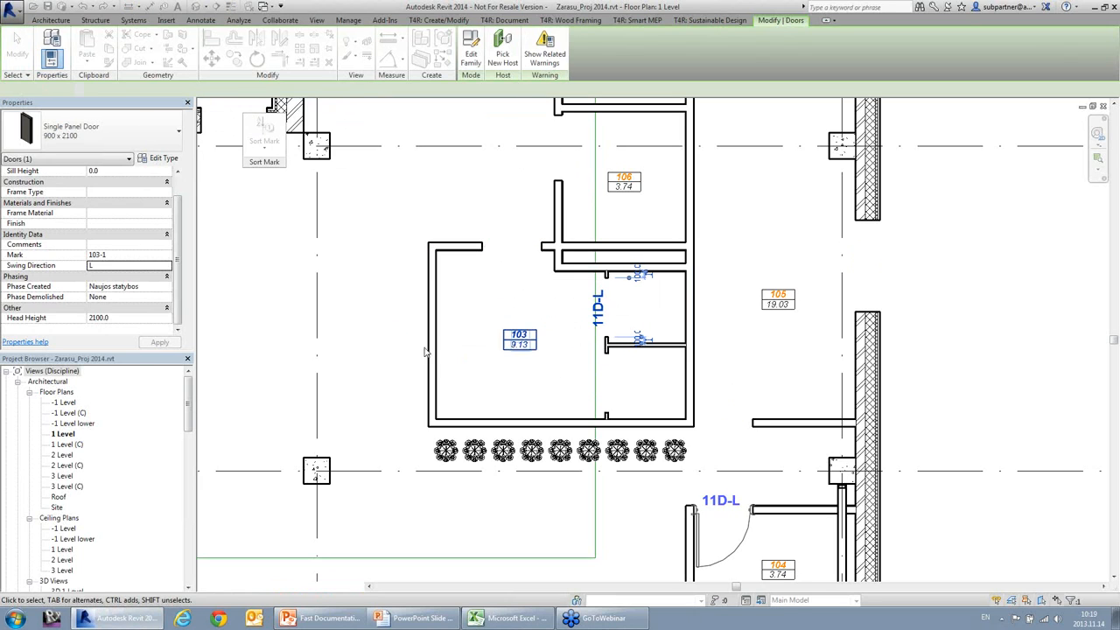
{"action": "left_click", "coordinate": [390, 352]}
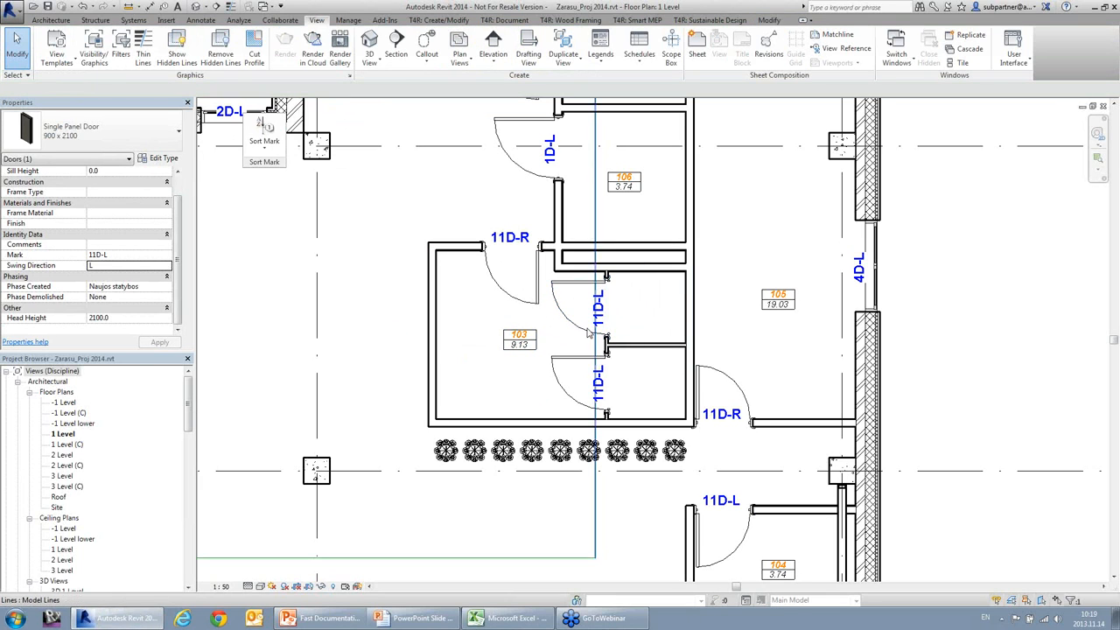
{"action": "key", "text": "Escape"}
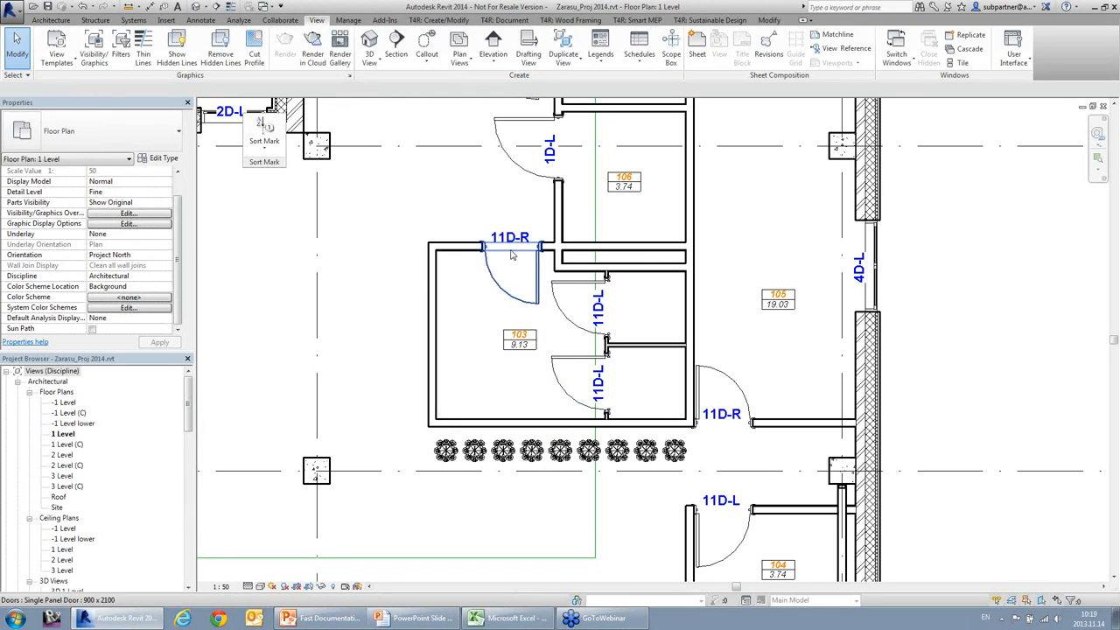
{"action": "middle_click_drag", "start_coordinate": [624, 181], "coordinate": [597, 306]}
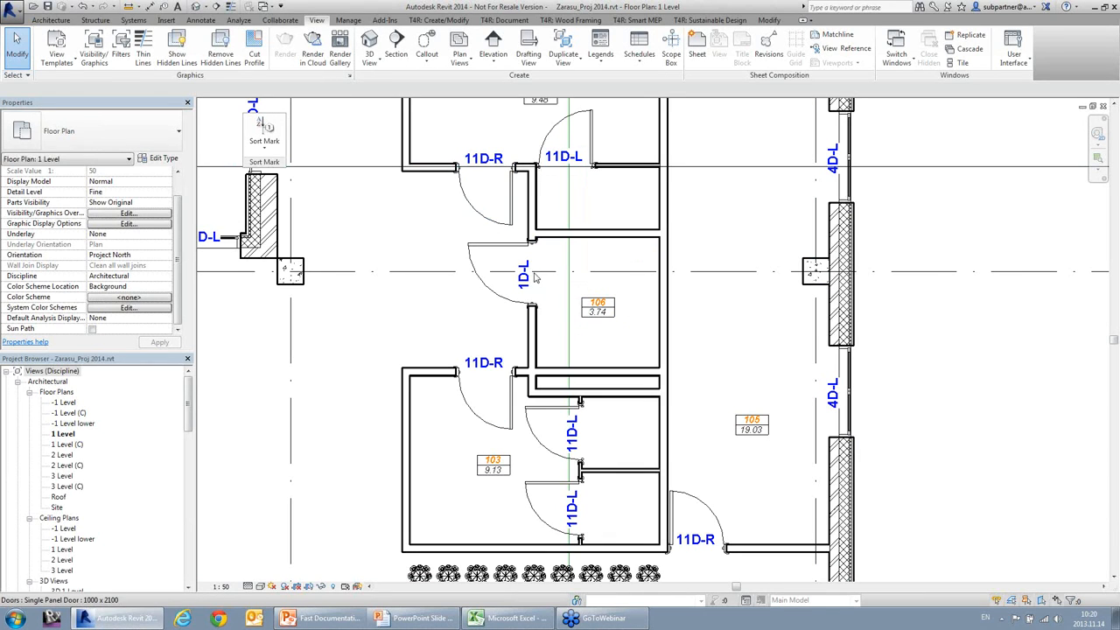
Switch to the Section C-C view of the Saramos QD 2014.rvt project.
{"action": "scroll", "coordinate": [605, 444], "scroll_direction": "down", "scroll_amount": 3}
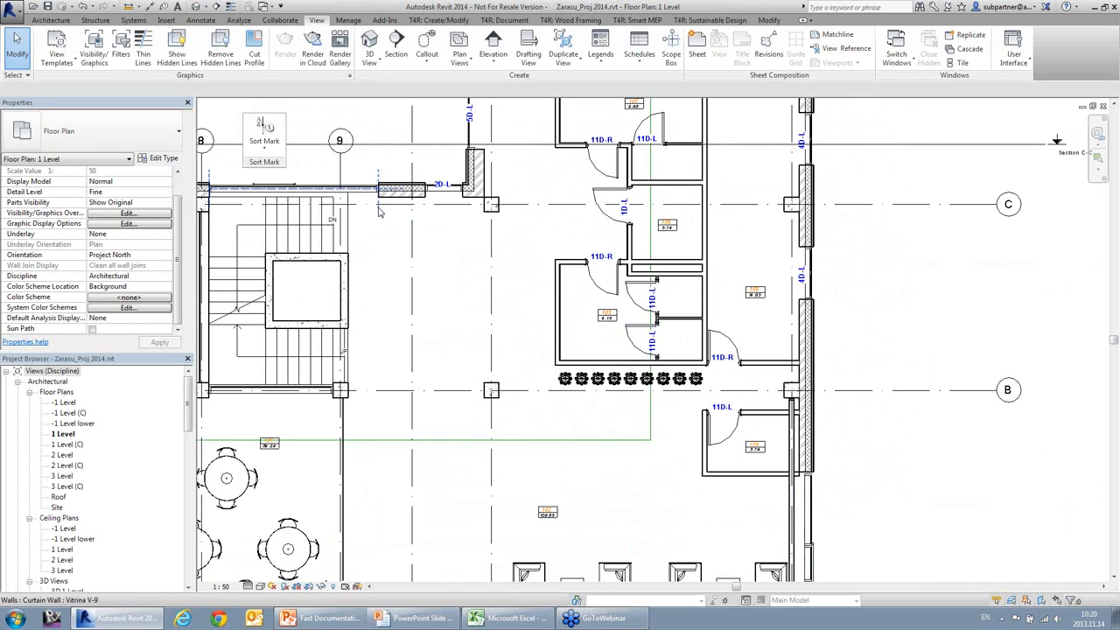
{"action": "left_click", "coordinate": [896, 54]}
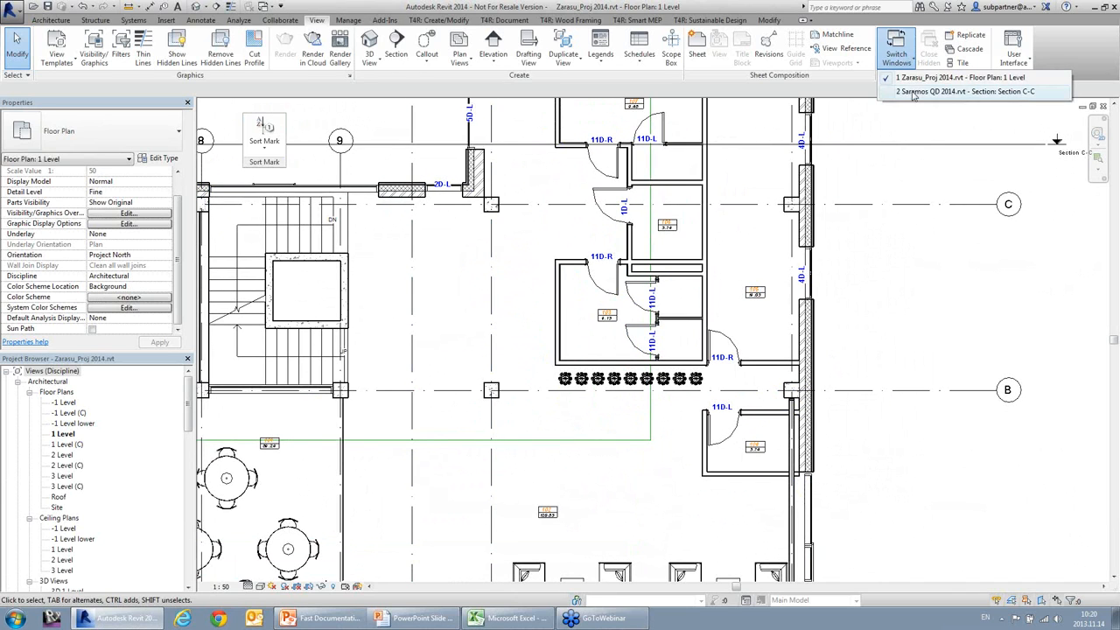
{"action": "left_click", "coordinate": [915, 94]}
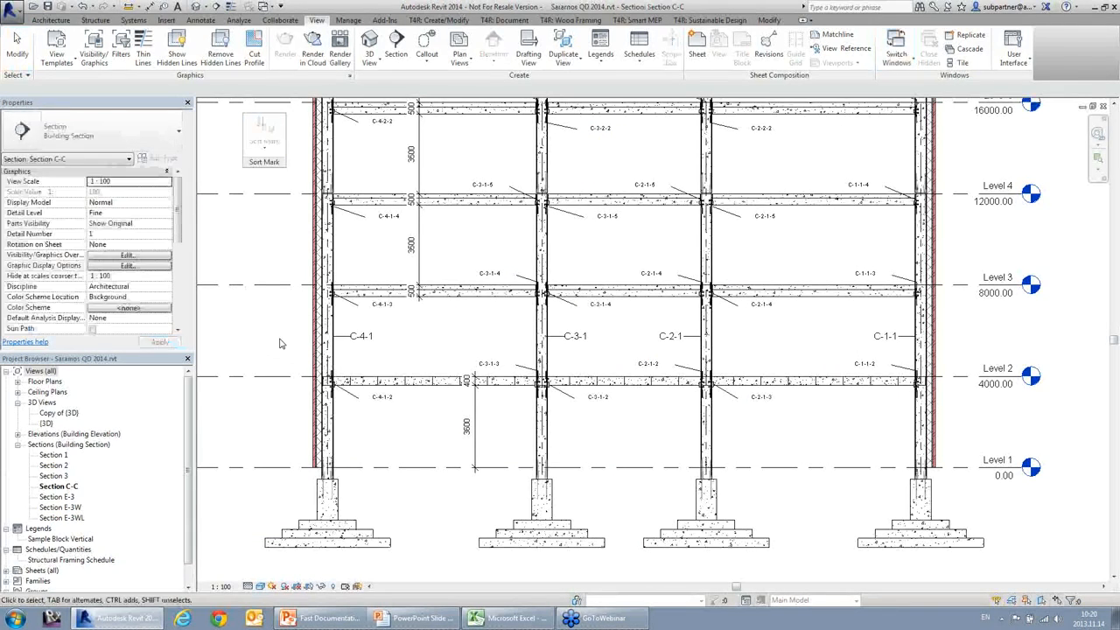
{"action": "scroll", "coordinate": [446, 372], "scroll_direction": "up", "scroll_amount": 2}
Run Calculate Elevations on the Level 3 girder next to column C-4-1, writing to a new Identity Data shared parameter, Bot elev.
{"action": "left_click", "coordinate": [264, 161]}
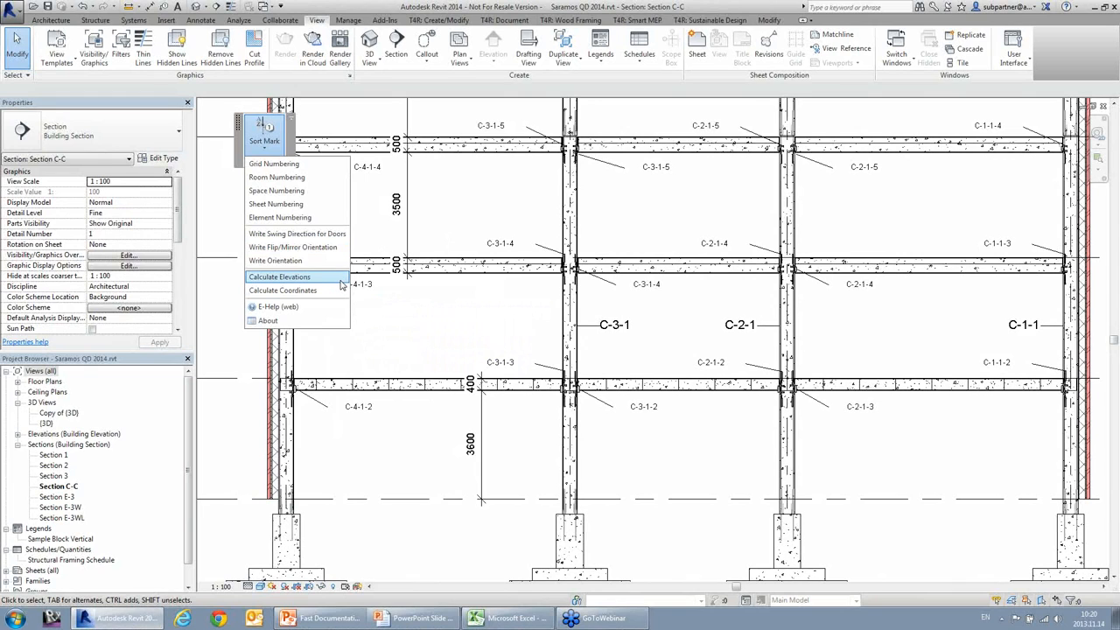
{"action": "left_click", "coordinate": [472, 265]}
{"action": "scroll", "coordinate": [490, 299], "scroll_direction": "down", "scroll_amount": 4}
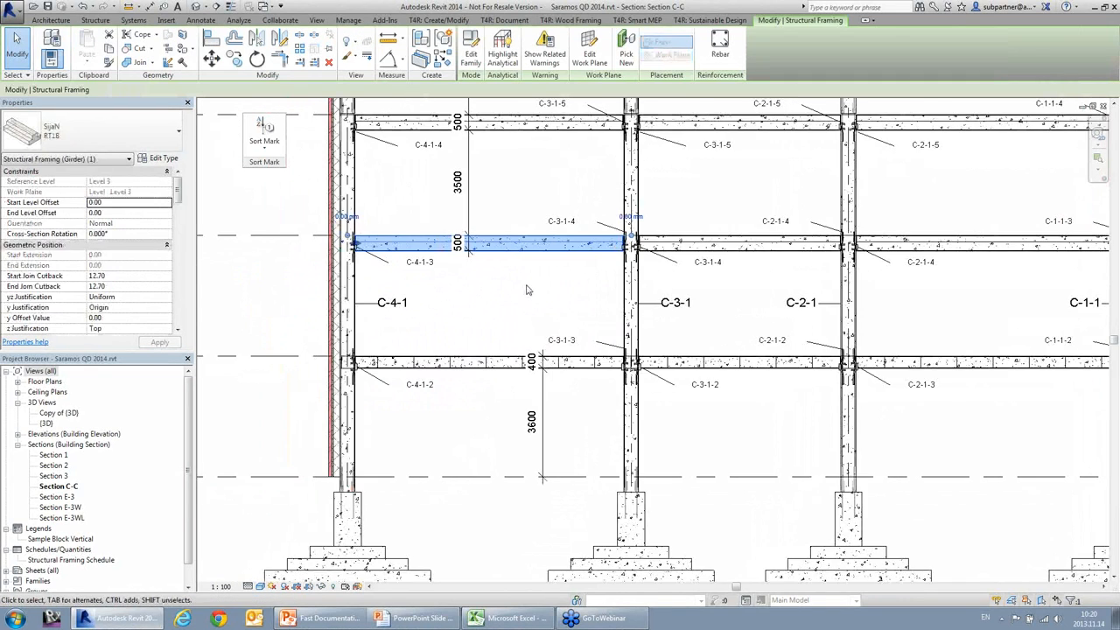
{"action": "left_click", "coordinate": [265, 148]}
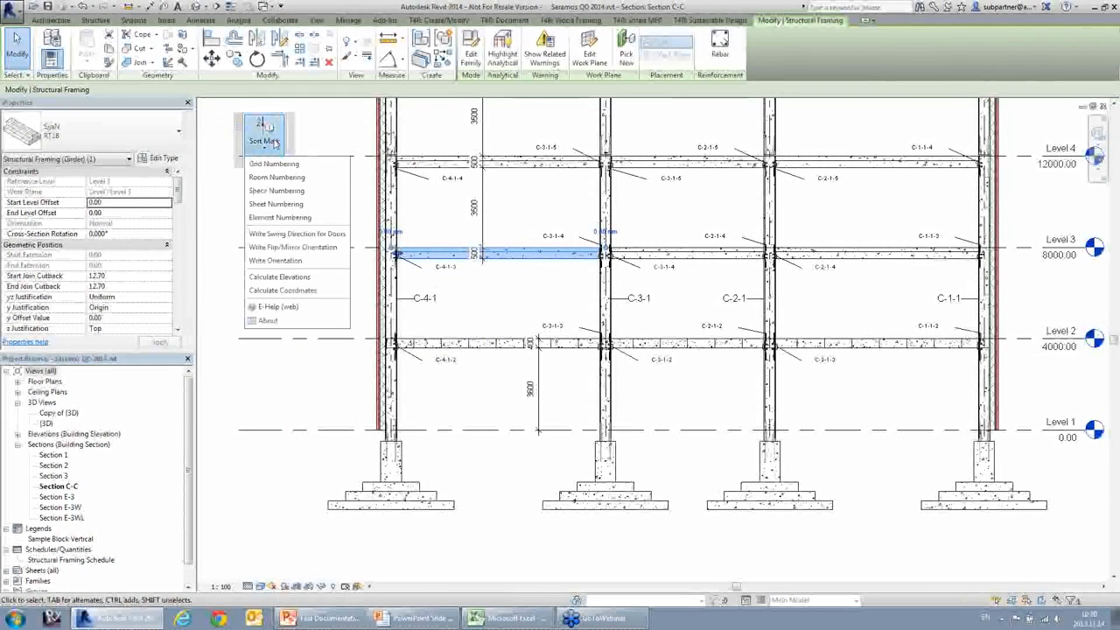
{"action": "left_click", "coordinate": [313, 279]}
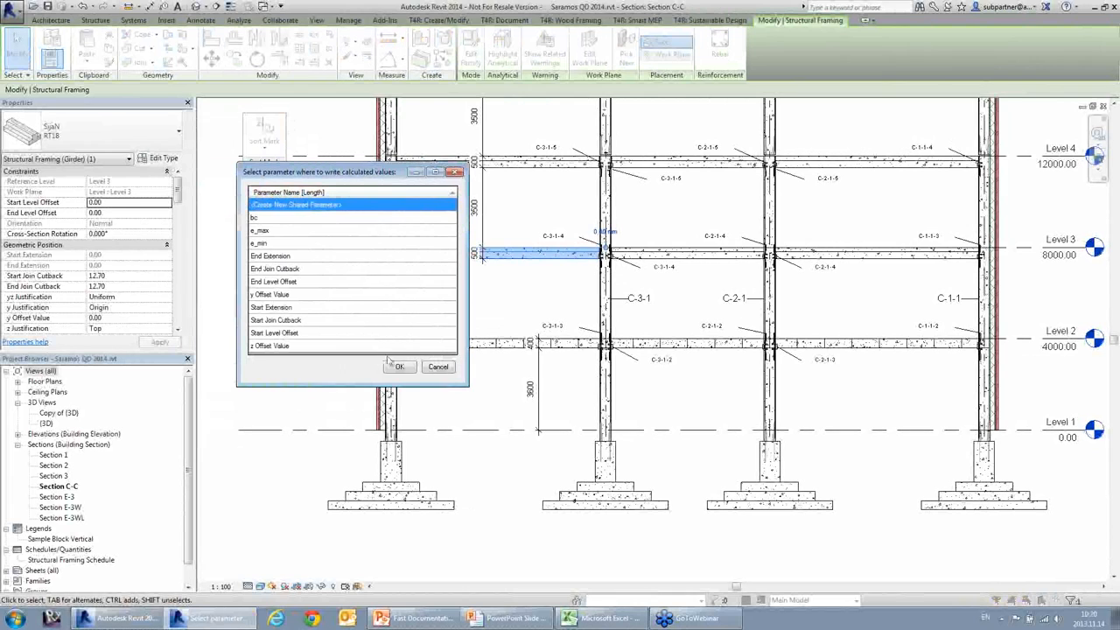
{"action": "left_click", "coordinate": [400, 368]}
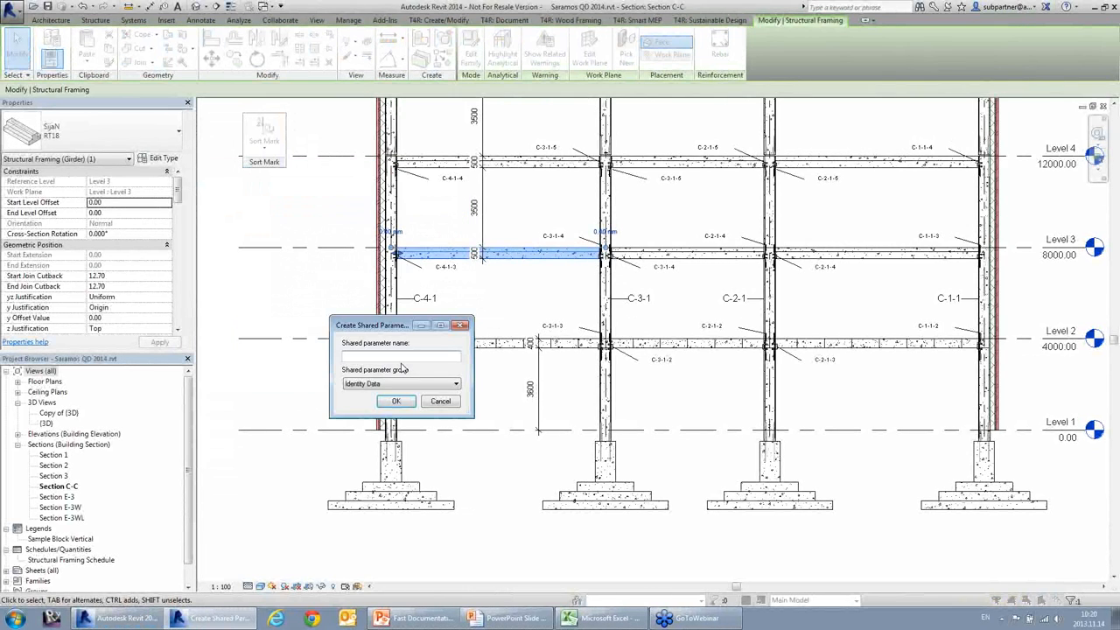
{"action": "type", "text": "Bot elev"}
{"action": "left_click", "coordinate": [395, 401]}
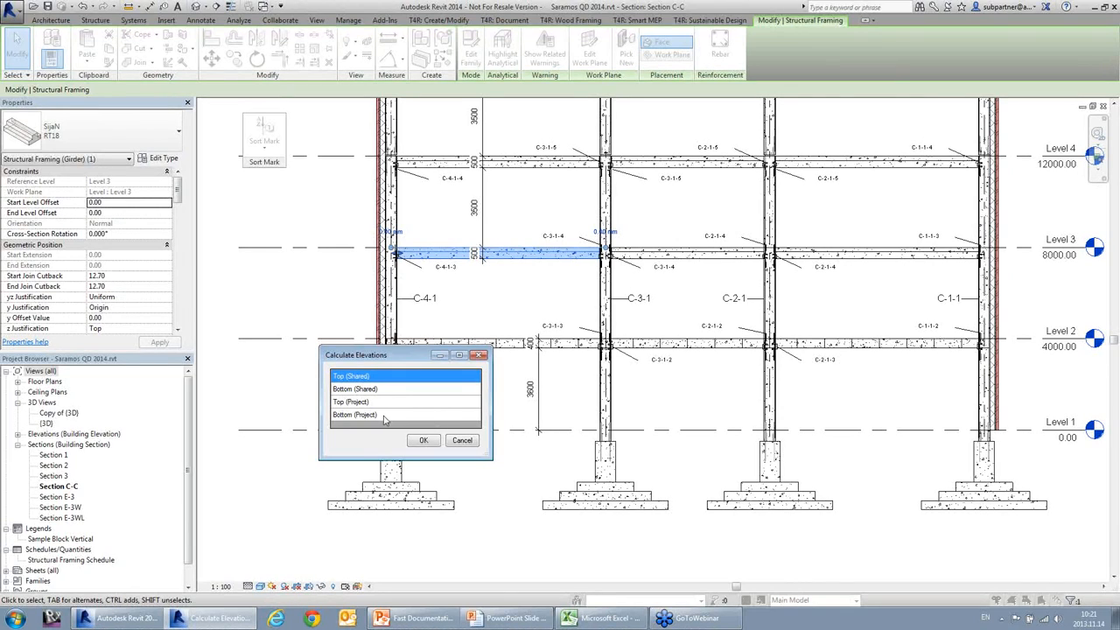
Calculate the Bottom (Project) elevation into Bot elev and check the value in the girder's properties.
{"action": "left_click", "coordinate": [381, 404]}
{"action": "left_click", "coordinate": [377, 417]}
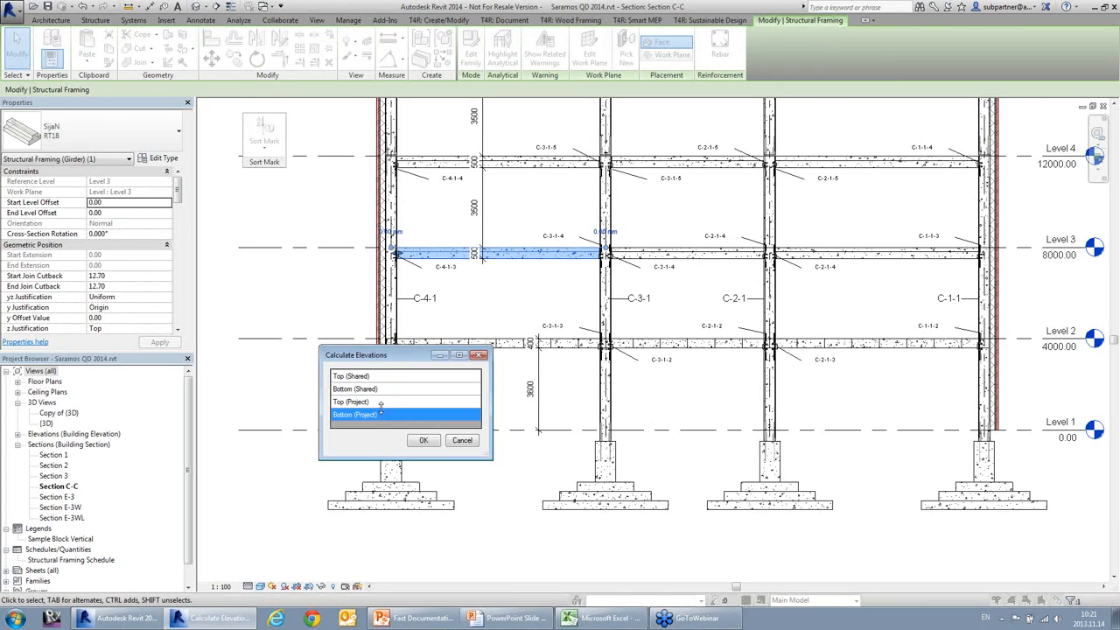
{"action": "left_click", "coordinate": [391, 394]}
{"action": "left_click", "coordinate": [388, 379]}
{"action": "left_click", "coordinate": [388, 392]}
{"action": "left_click", "coordinate": [387, 404]}
{"action": "left_click", "coordinate": [391, 417]}
{"action": "left_click", "coordinate": [423, 441]}
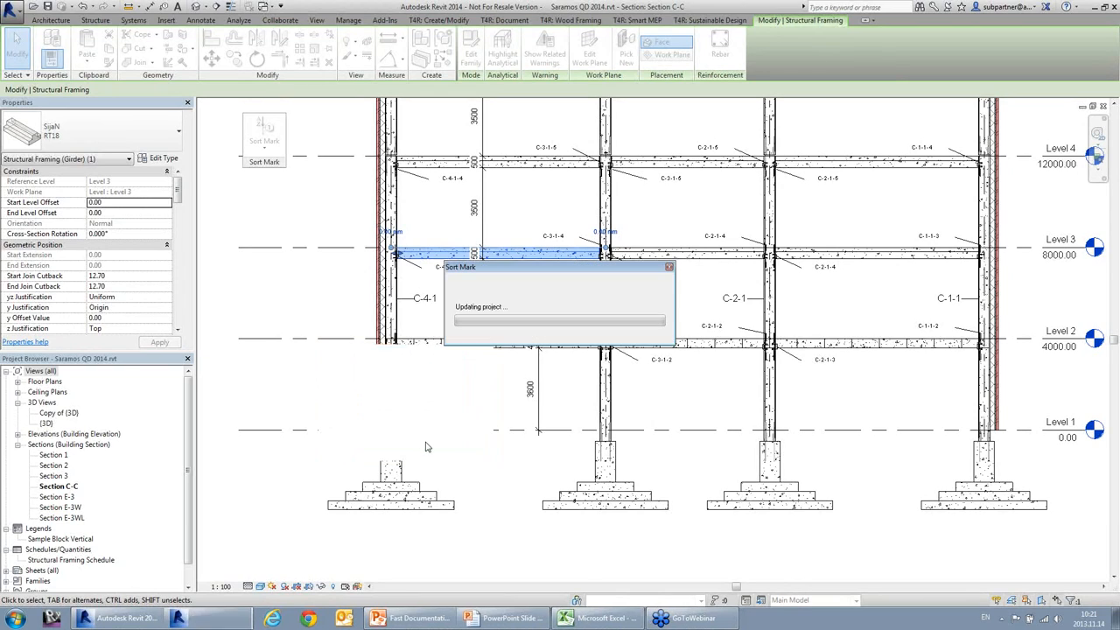
{"action": "left_click", "coordinate": [362, 176]}
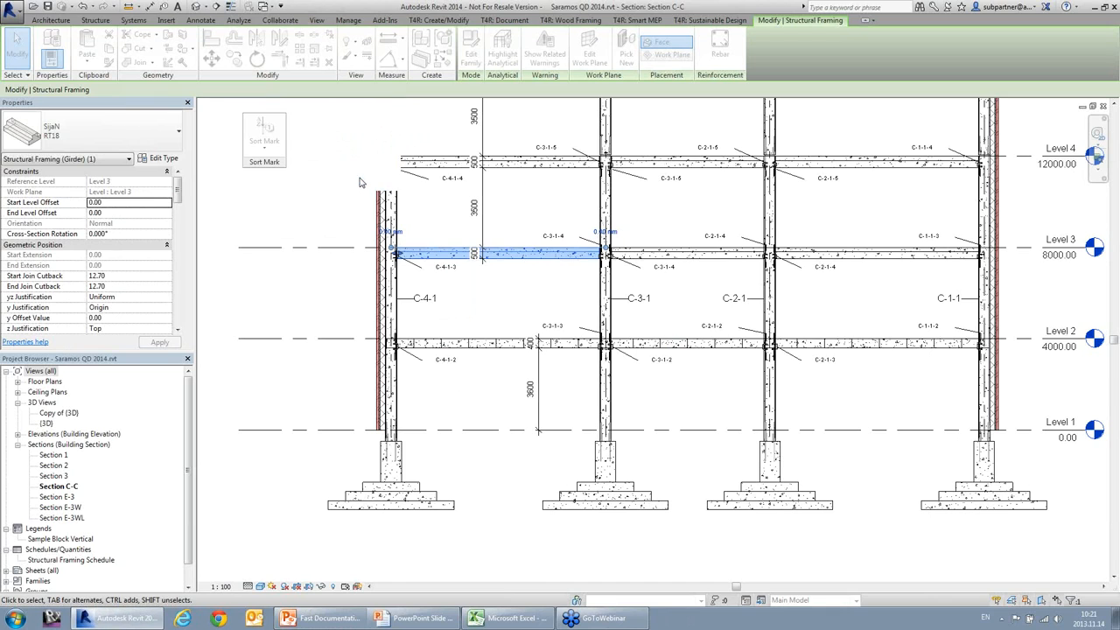
{"action": "left_click_drag", "start_coordinate": [178, 188], "coordinate": [188, 320]}
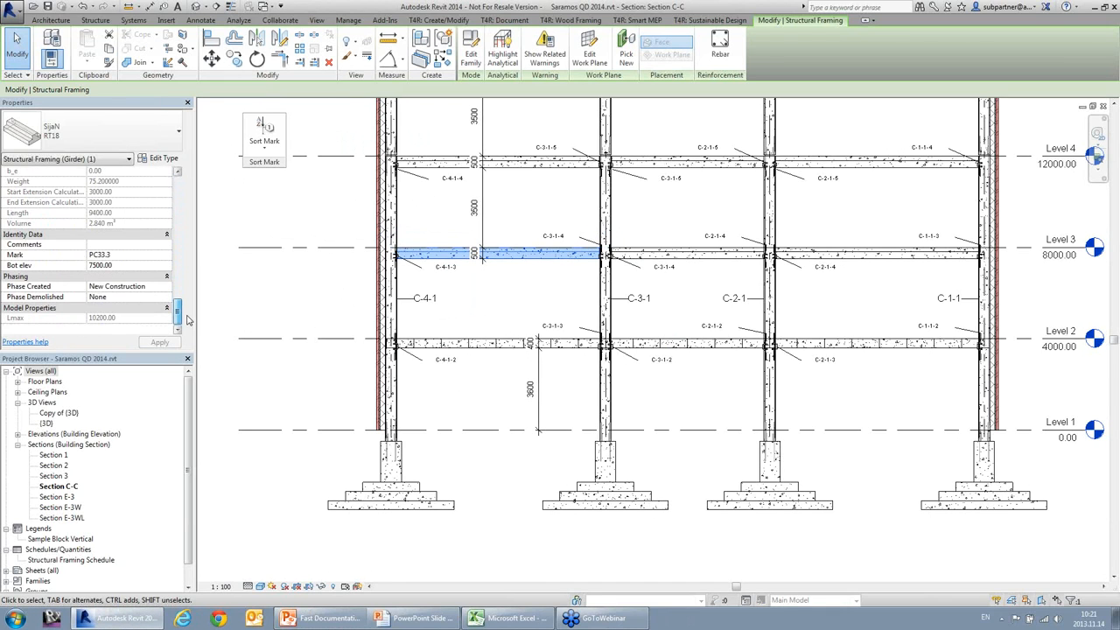
{"action": "left_click", "coordinate": [129, 265]}
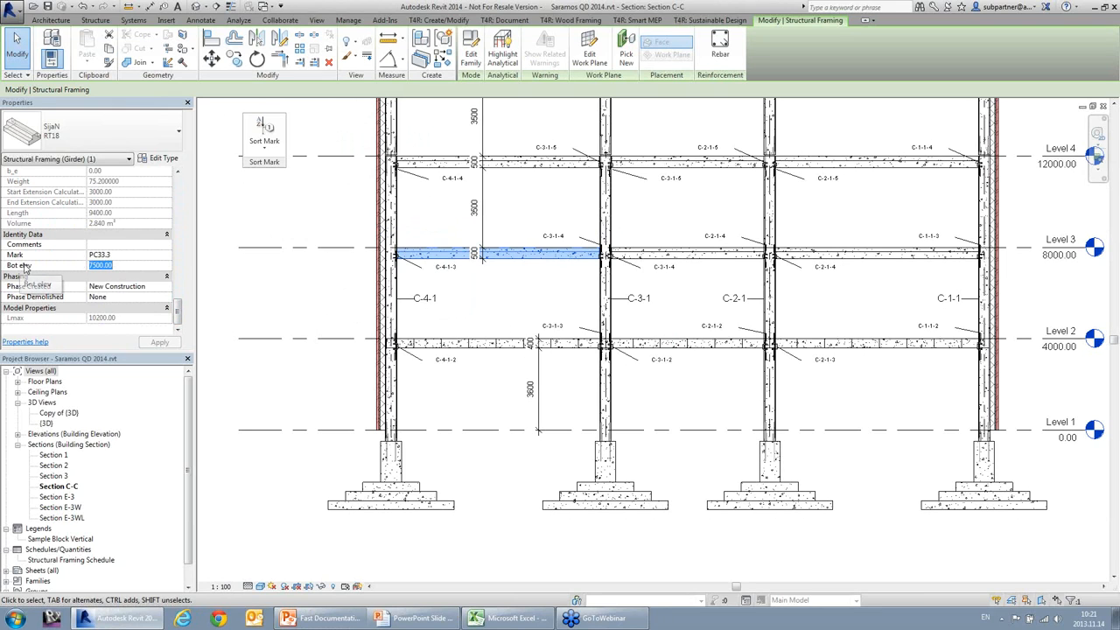
Calculate the Top (Project) elevation into a new Identity Data shared parameter named Top elev.
{"action": "left_click", "coordinate": [263, 144]}
{"action": "left_click", "coordinate": [305, 280]}
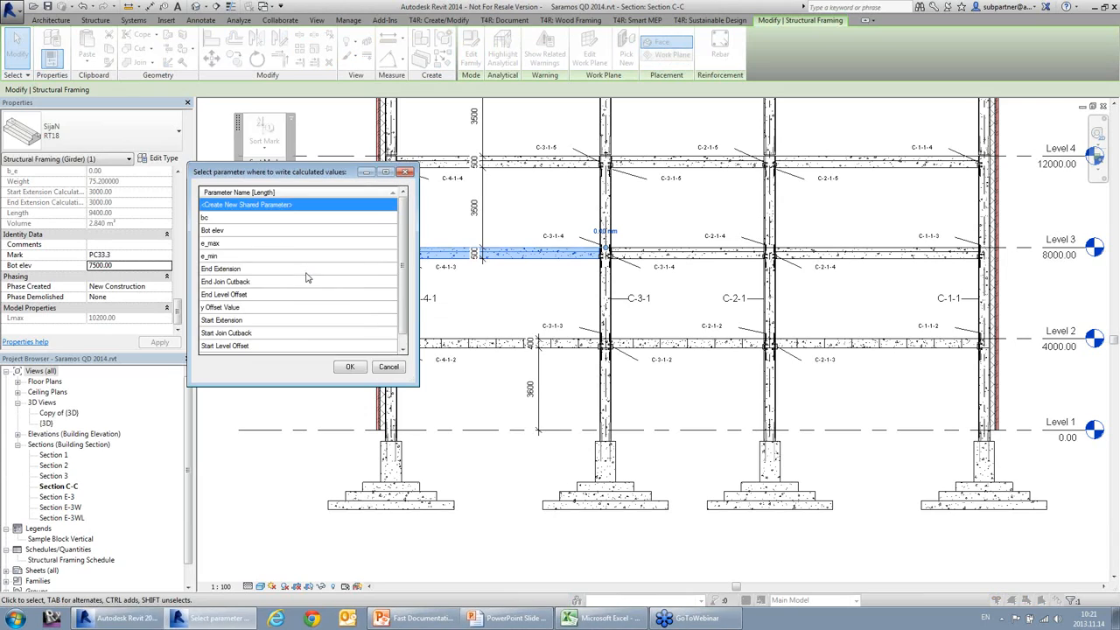
{"action": "left_click", "coordinate": [366, 370]}
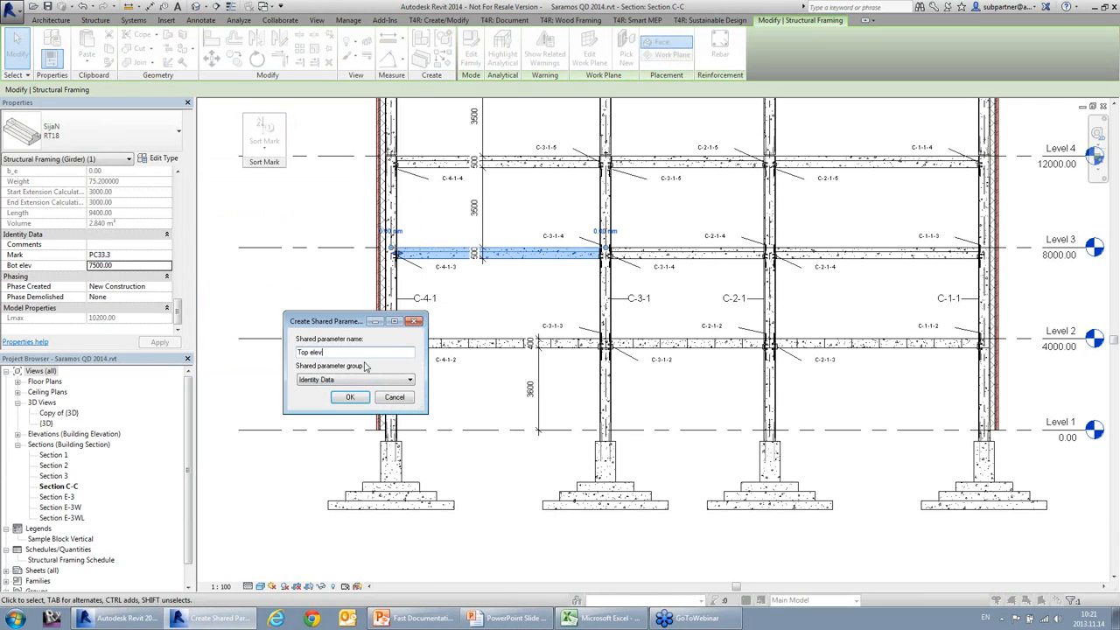
{"action": "left_click", "coordinate": [349, 396]}
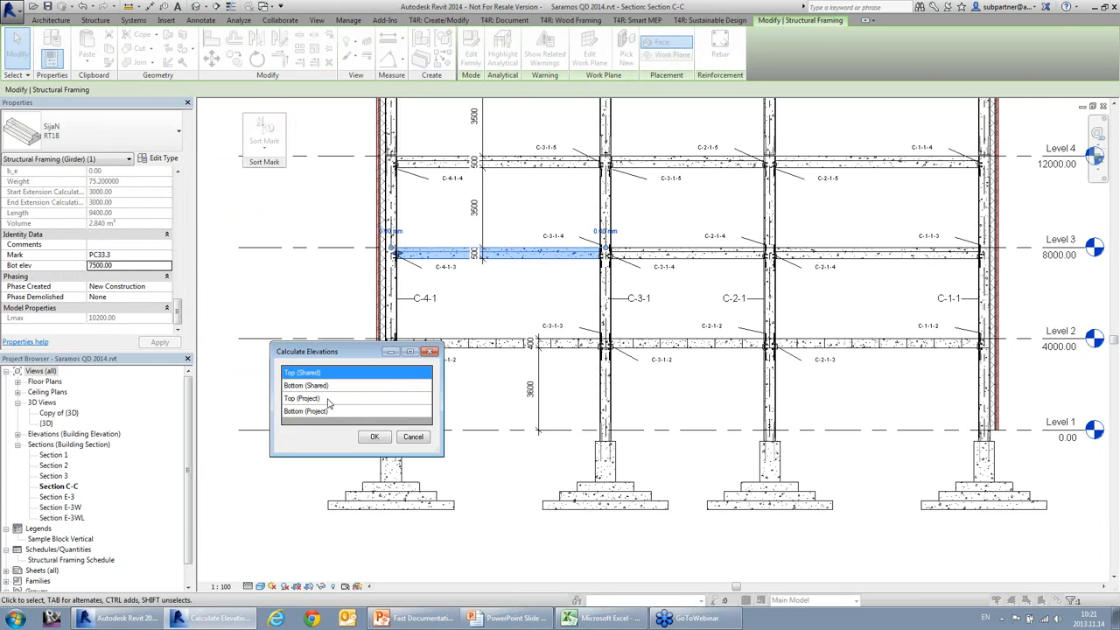
{"action": "left_click", "coordinate": [329, 400]}
{"action": "left_click", "coordinate": [375, 437]}
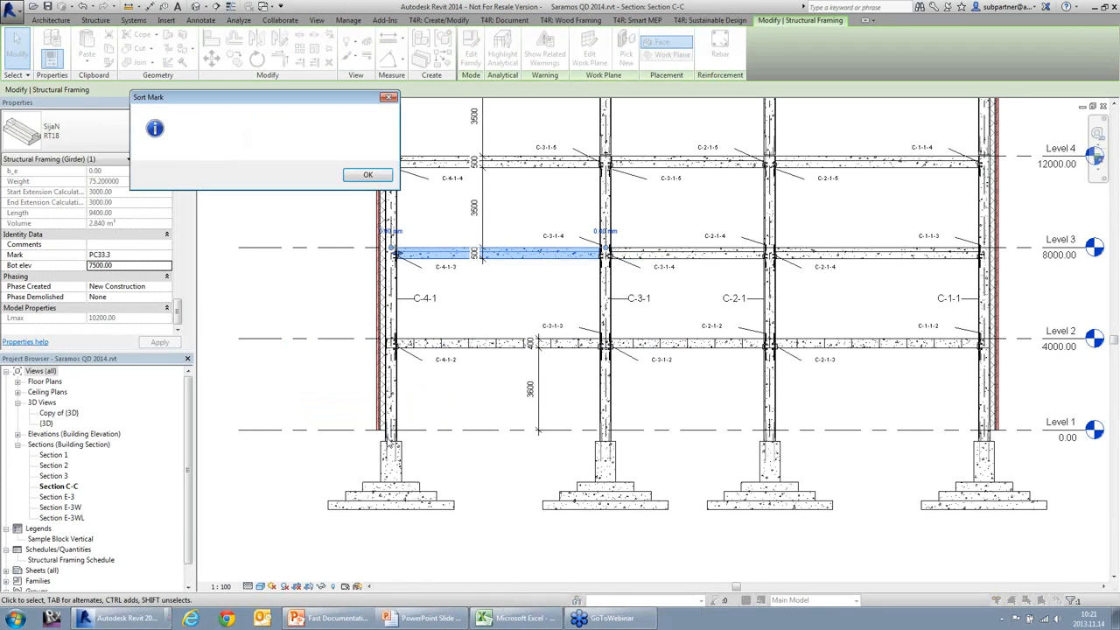
{"action": "left_click", "coordinate": [367, 176]}
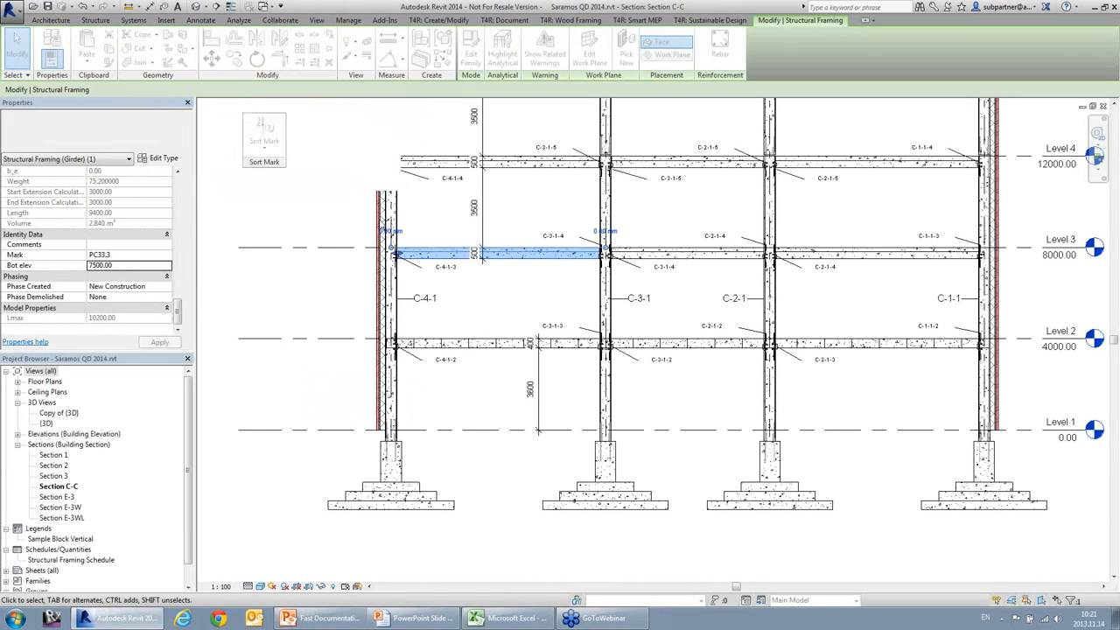
Examine the Bot elev and Top elev values in the girder's Identity Data and clear the selection.
{"action": "left_click", "coordinate": [127, 267]}
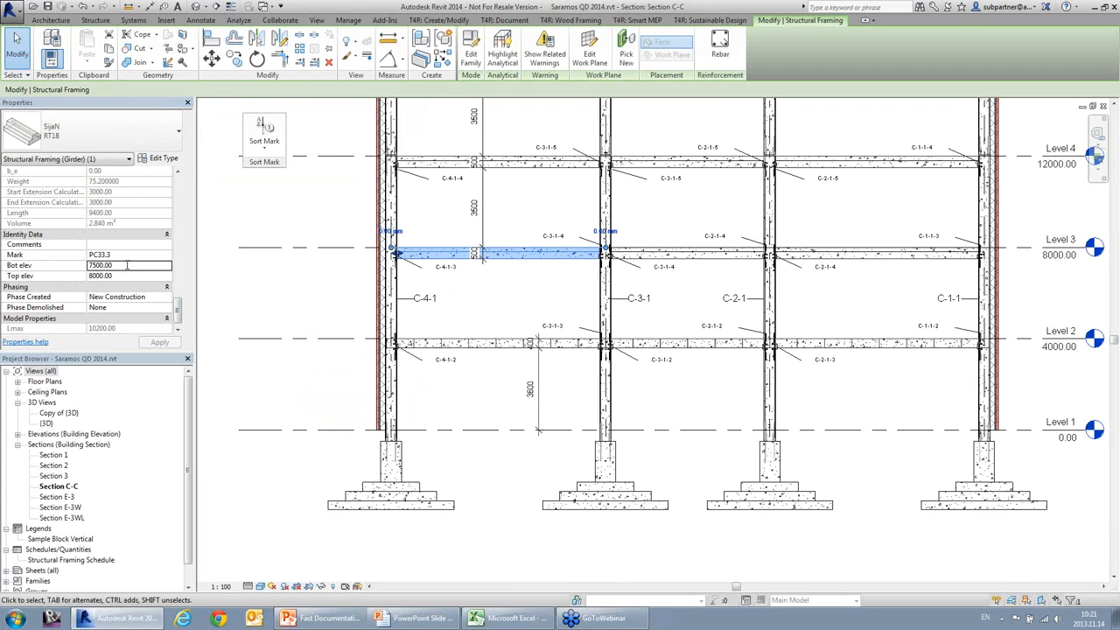
{"action": "double_click", "coordinate": [131, 264]}
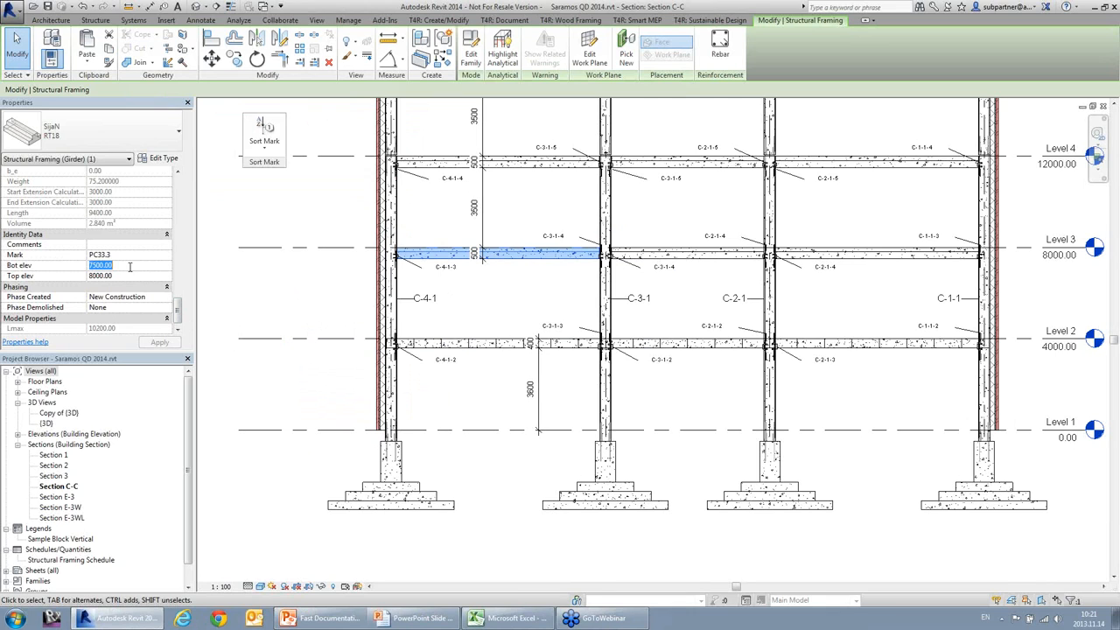
{"action": "key", "text": "Tab"}
{"action": "left_click_drag", "start_coordinate": [178, 311], "coordinate": [185, 188]}
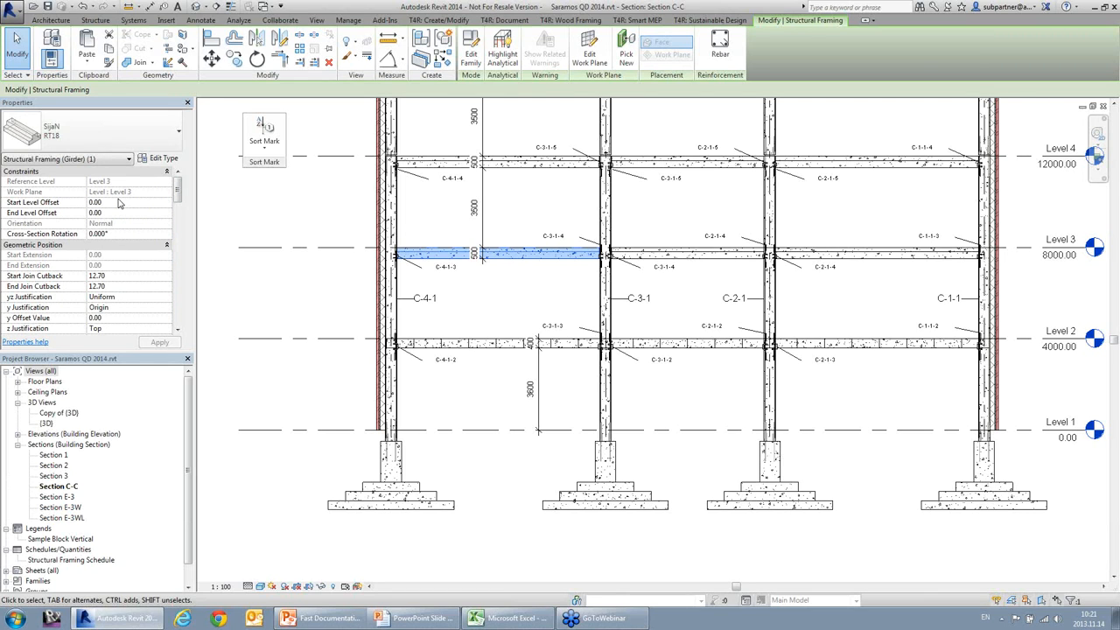
{"action": "scroll", "coordinate": [172, 208], "scroll_direction": "down", "scroll_amount": 10}
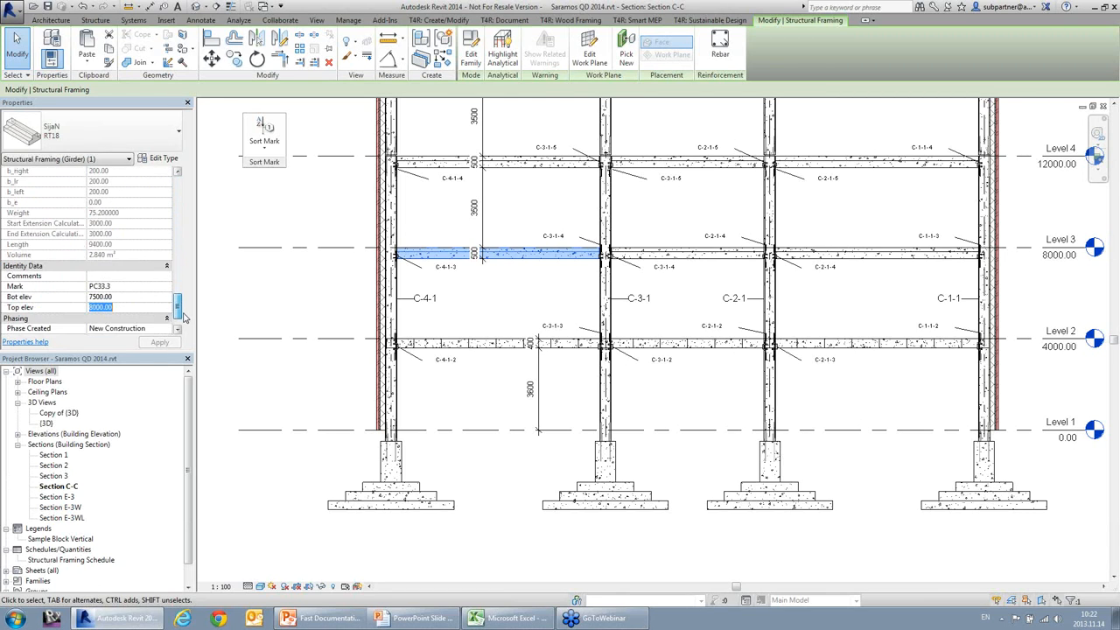
{"action": "left_click", "coordinate": [138, 277]}
{"action": "double_click", "coordinate": [137, 278]}
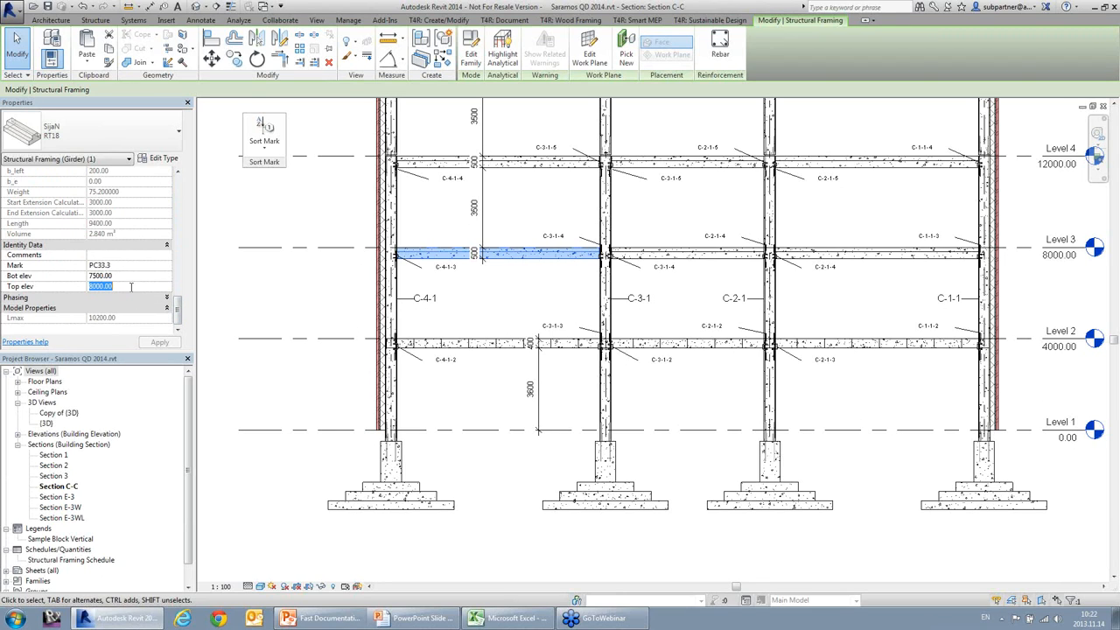
{"action": "double_click", "coordinate": [137, 286]}
{"action": "left_click", "coordinate": [296, 294]}
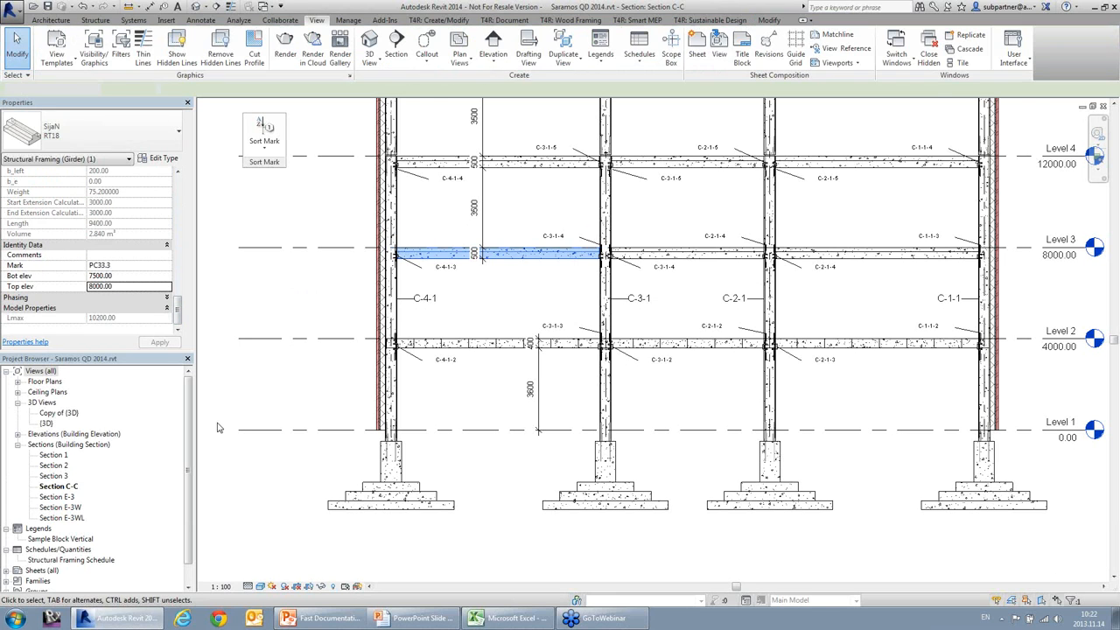
Add the Bot elev and Top elev fields to the end of the Structural Framing Schedule.
{"action": "double_click", "coordinate": [60, 559]}
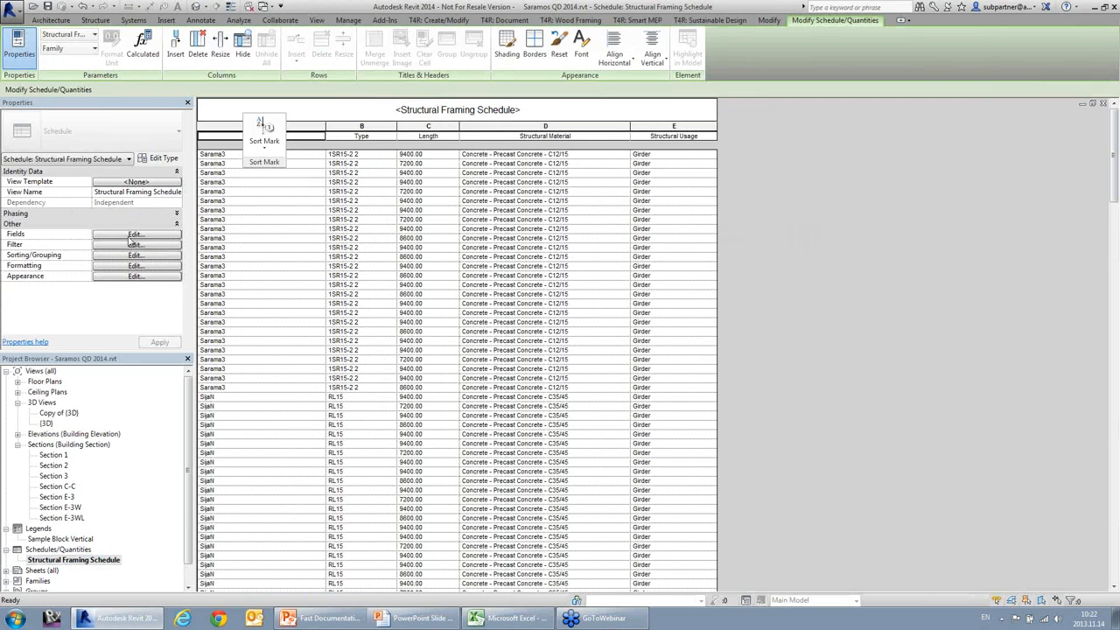
{"action": "left_click", "coordinate": [131, 236]}
{"action": "mouse_move", "coordinate": [509, 287]}
{"action": "left_mouse_down"}
{"action": "mouse_move", "coordinate": [508, 339]}
{"action": "mouse_move", "coordinate": [513, 296]}
{"action": "left_mouse_up"}
{"action": "left_click", "coordinate": [421, 317]}
{"action": "left_click", "coordinate": [555, 280]}
{"action": "left_click_drag", "start_coordinate": [513, 302], "coordinate": [513, 363]}
{"action": "left_click", "coordinate": [429, 346]}
{"action": "left_click", "coordinate": [558, 280]}
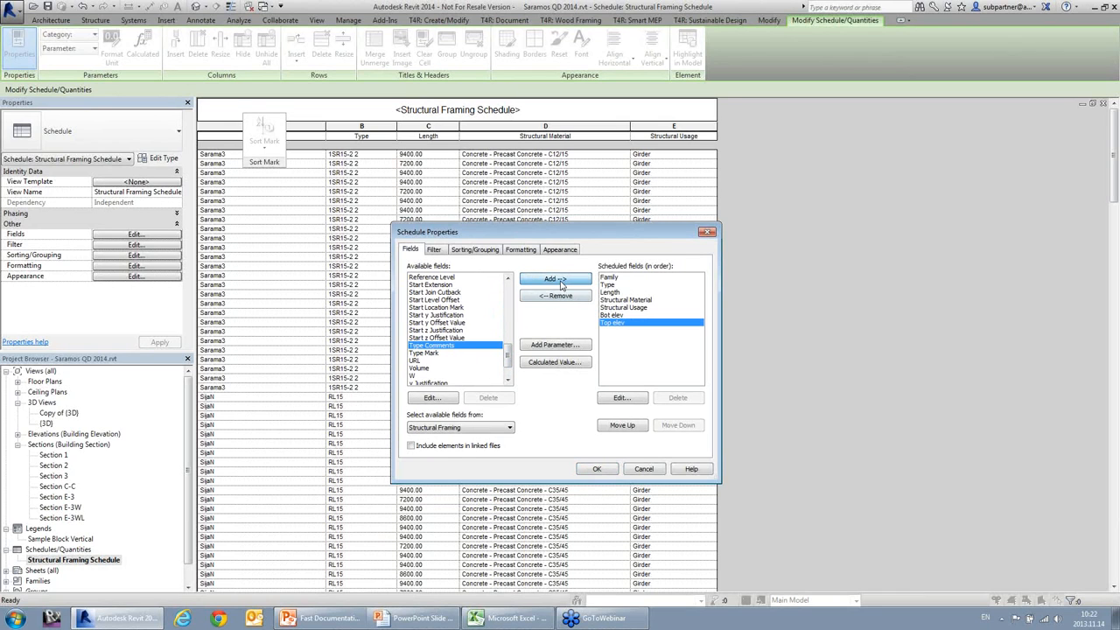
{"action": "left_click", "coordinate": [596, 469]}
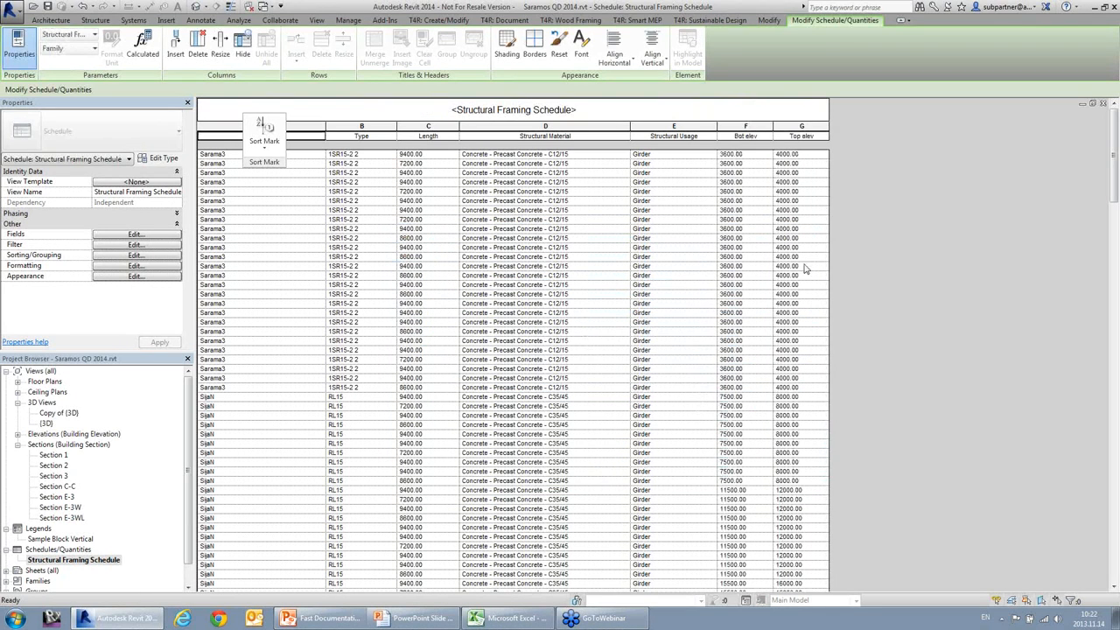
Review the Bot elev and Top elev columns for all framing elements and close the schedule.
{"action": "scroll", "coordinate": [823, 229], "scroll_direction": "down", "scroll_amount": 10}
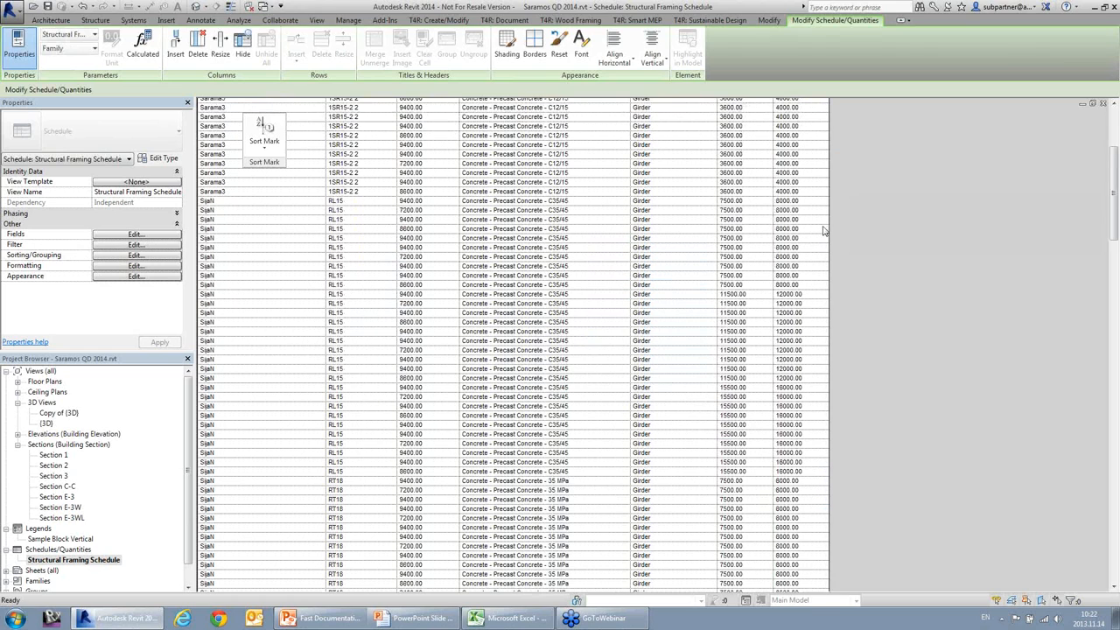
{"action": "scroll", "coordinate": [822, 229], "scroll_direction": "down", "scroll_amount": 3}
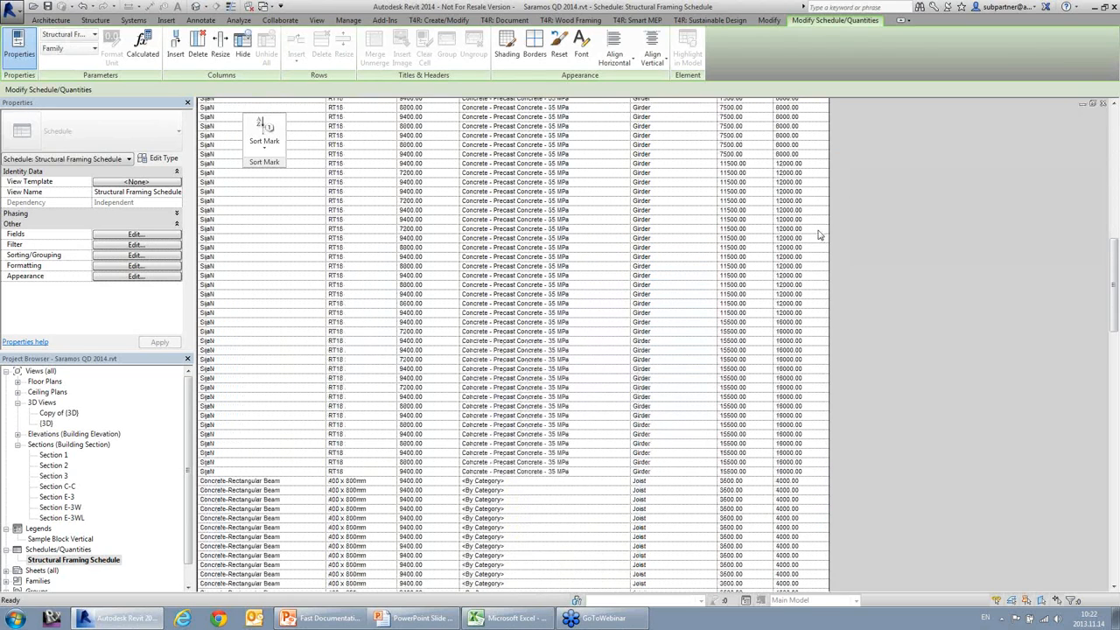
{"action": "scroll", "coordinate": [821, 231], "scroll_direction": "up", "scroll_amount": 12}
{"action": "scroll", "coordinate": [821, 231], "scroll_direction": "up", "scroll_amount": 1}
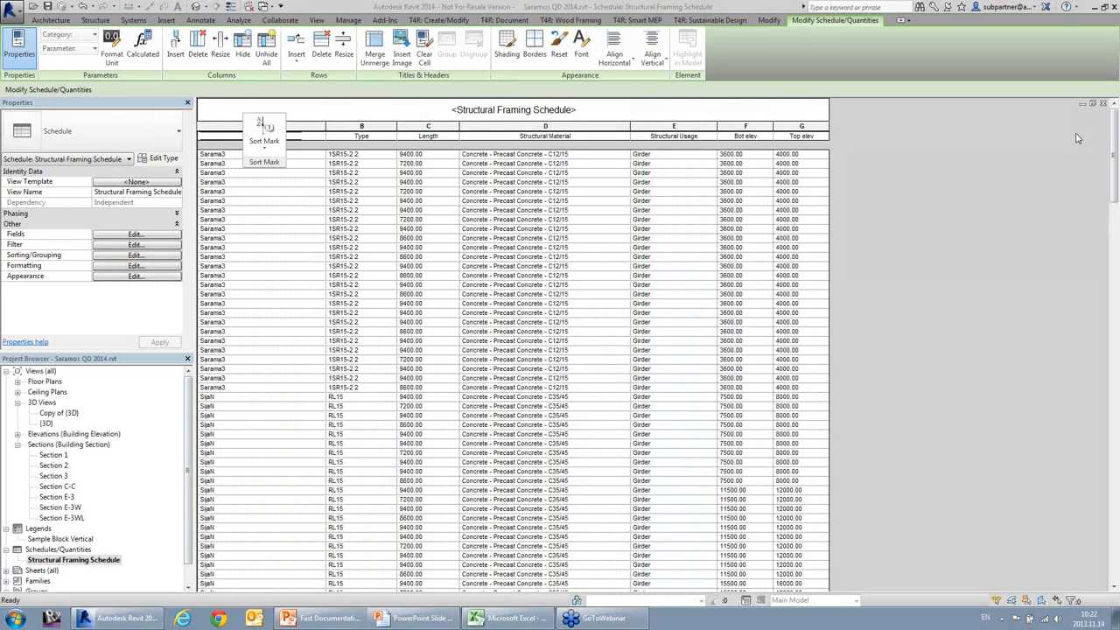
{"action": "left_click", "coordinate": [1104, 104]}
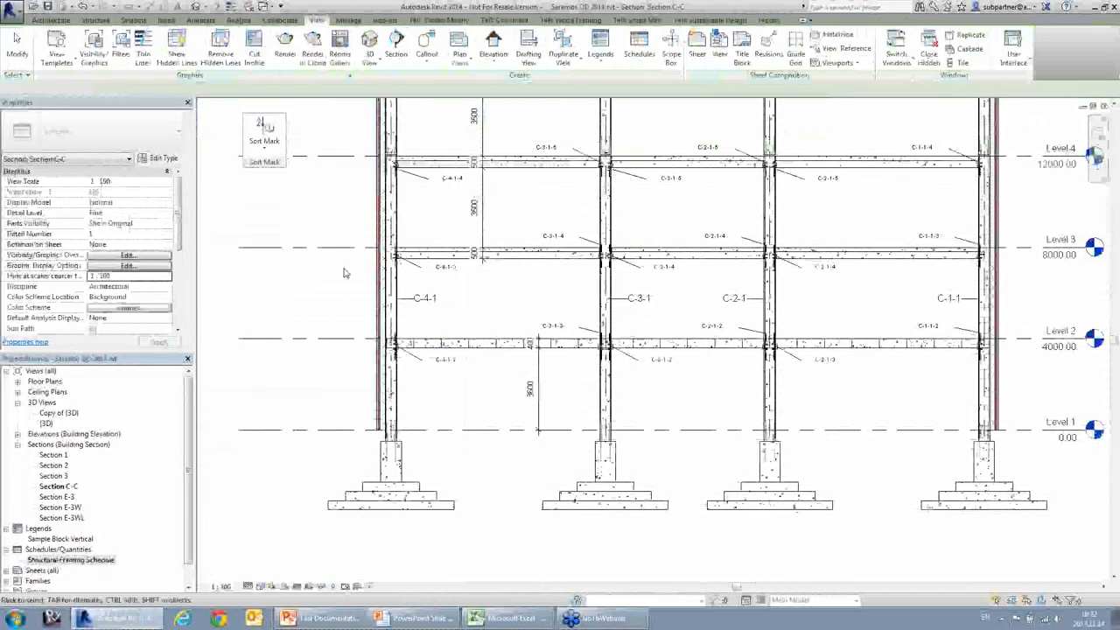
Calculate coordinates for structural column C-4-1, creating a new Identity Data shared parameter named X and Y for the values.
{"action": "left_click", "coordinate": [264, 140]}
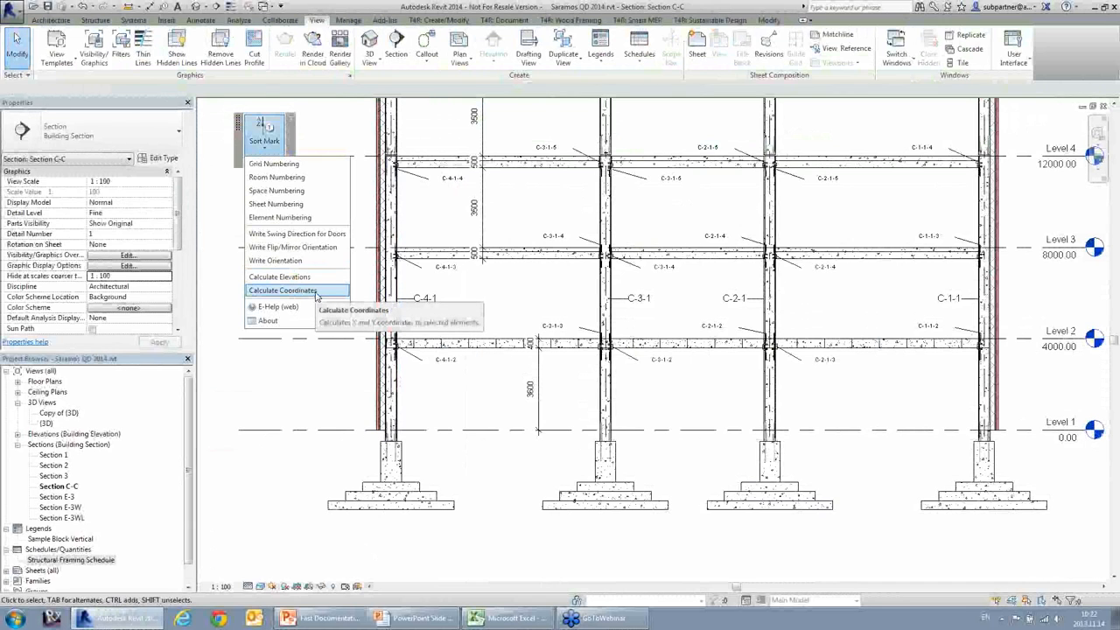
{"action": "left_click", "coordinate": [249, 292]}
{"action": "left_click", "coordinate": [398, 313]}
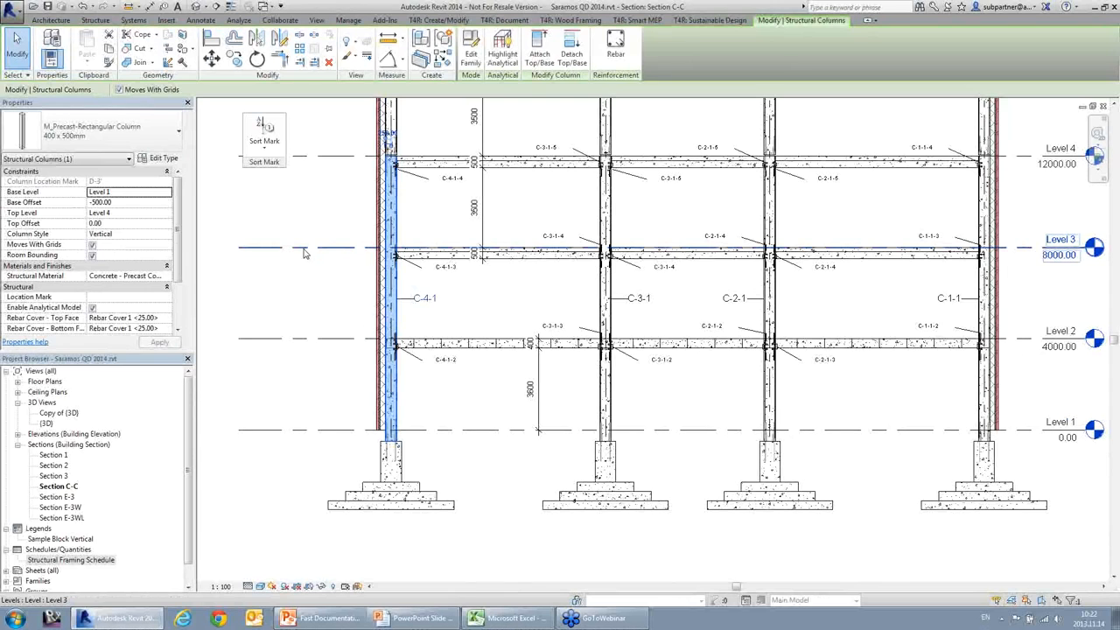
{"action": "left_click", "coordinate": [261, 133]}
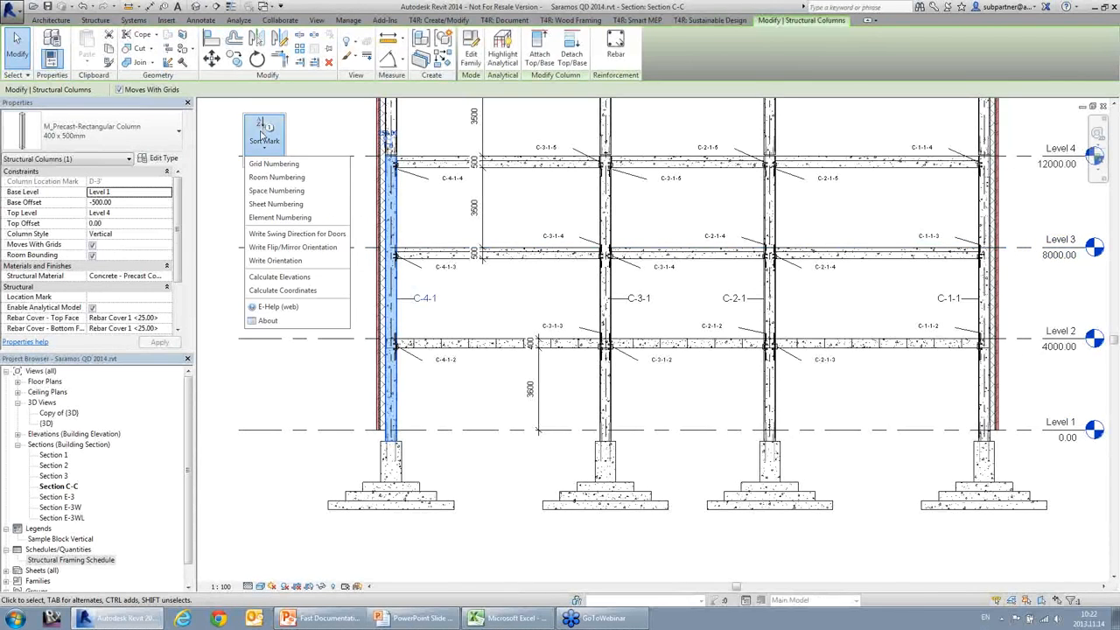
{"action": "left_click", "coordinate": [317, 290]}
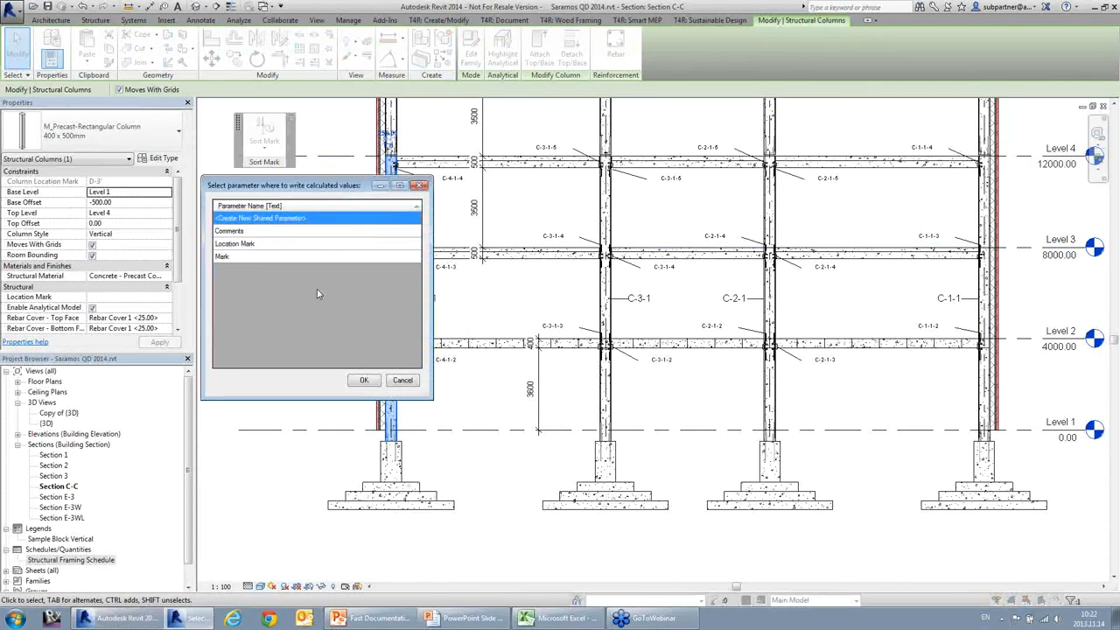
{"action": "left_click", "coordinate": [364, 380]}
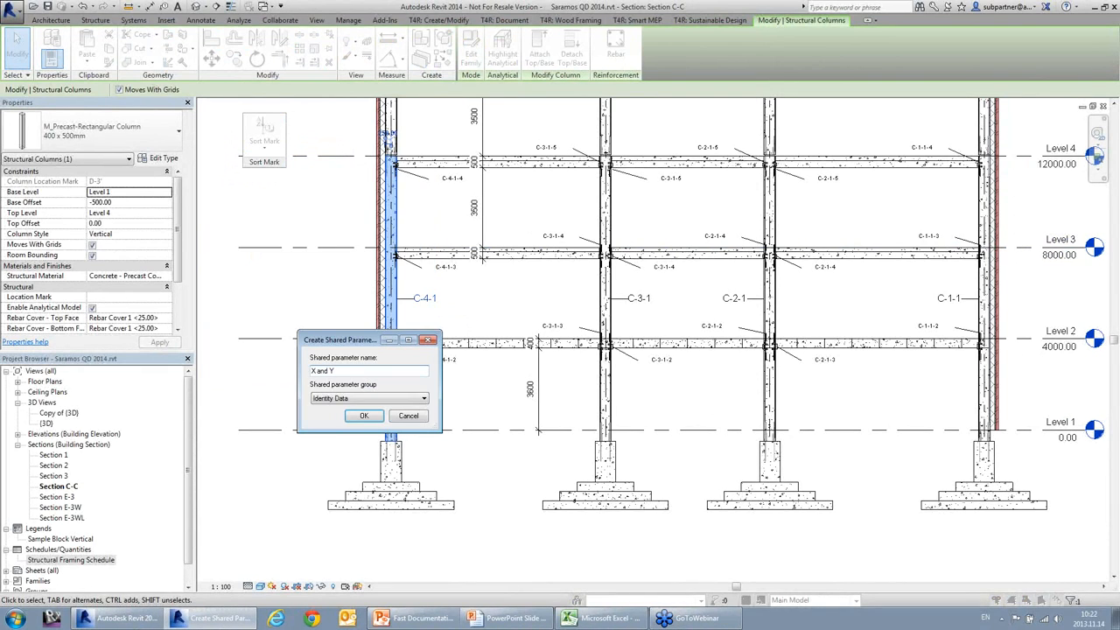
{"action": "left_click", "coordinate": [364, 415]}
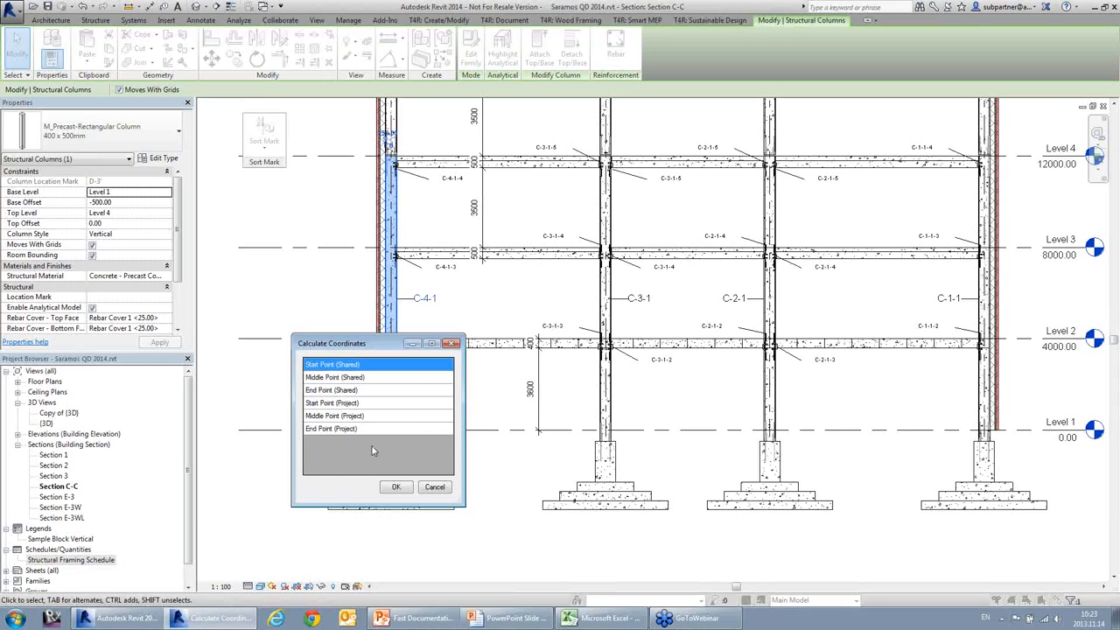
Write the Middle Point (Shared) coordinates of the structural columns into the new parameter.
{"action": "left_click", "coordinate": [372, 379]}
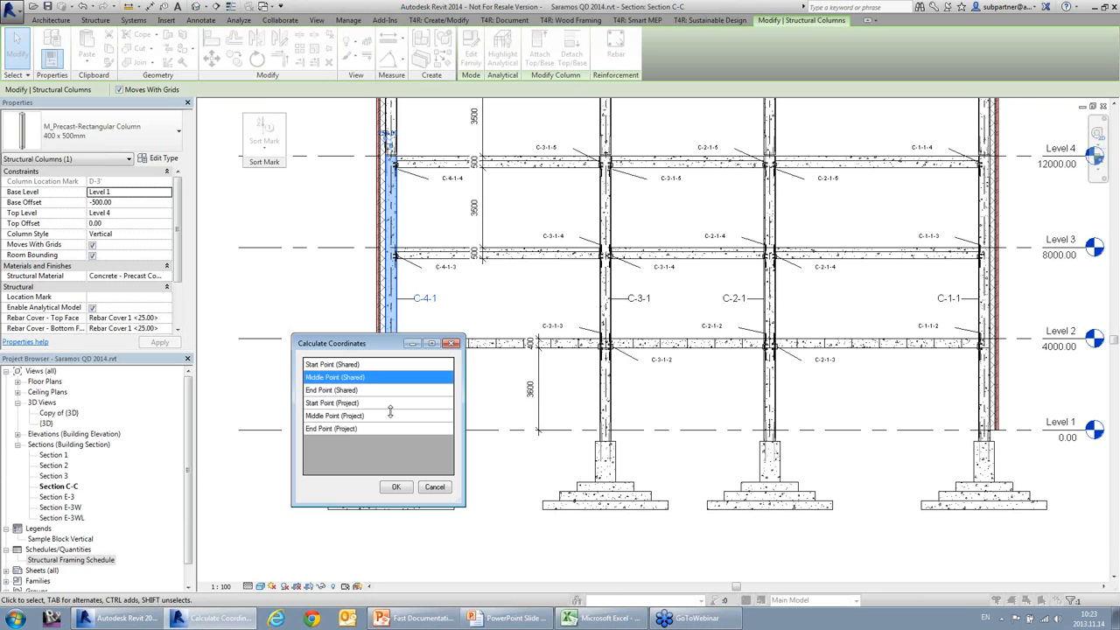
{"action": "left_click", "coordinate": [395, 488]}
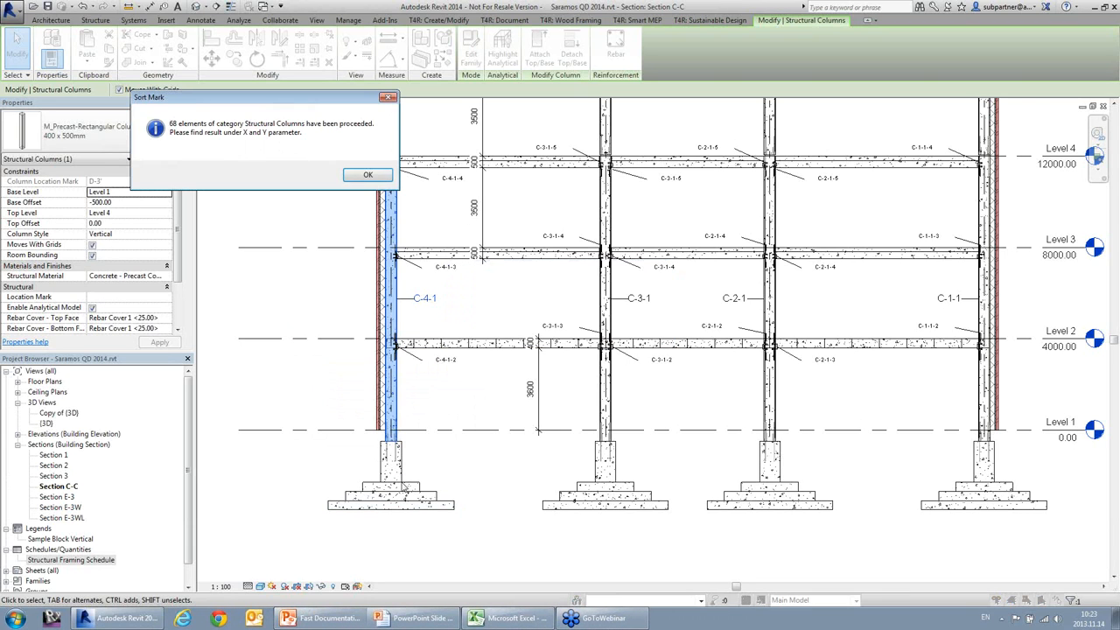
{"action": "left_click", "coordinate": [368, 175]}
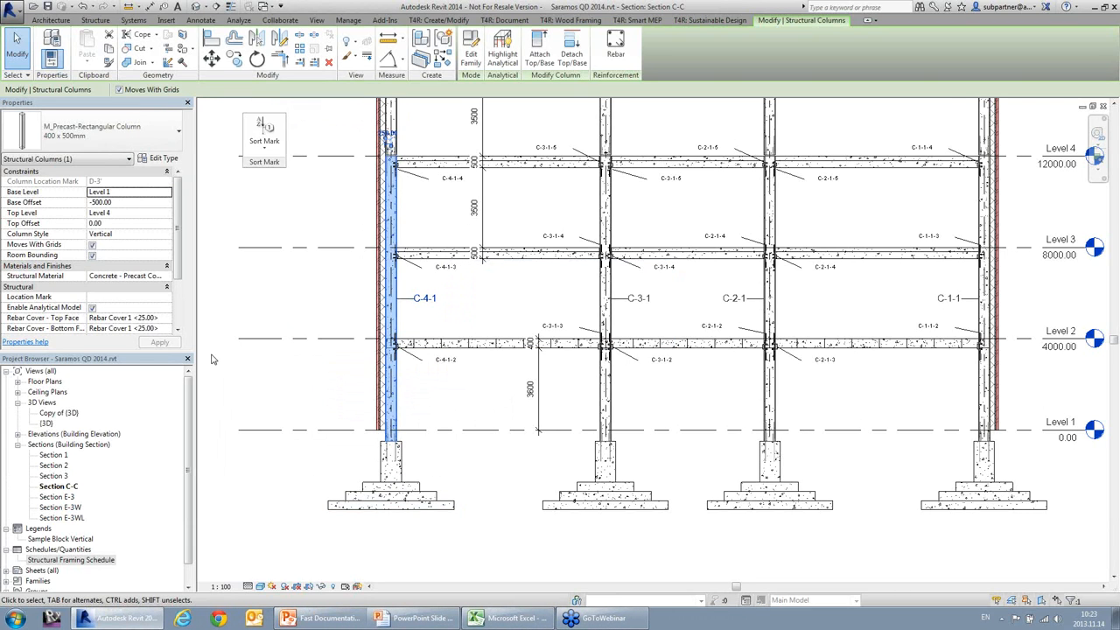
Examine the X and Y value in the column's Identity Data and clear the selection.
{"action": "scroll", "coordinate": [150, 323], "scroll_direction": "down", "scroll_amount": 3}
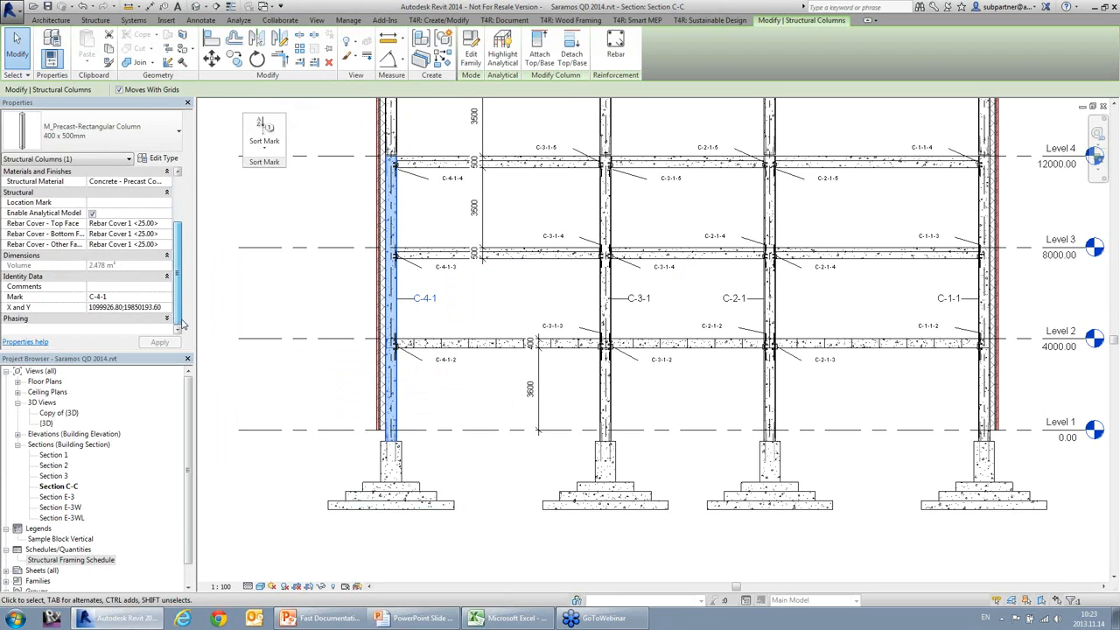
{"action": "left_click", "coordinate": [102, 307]}
{"action": "left_click_drag", "start_coordinate": [91, 307], "coordinate": [112, 308]}
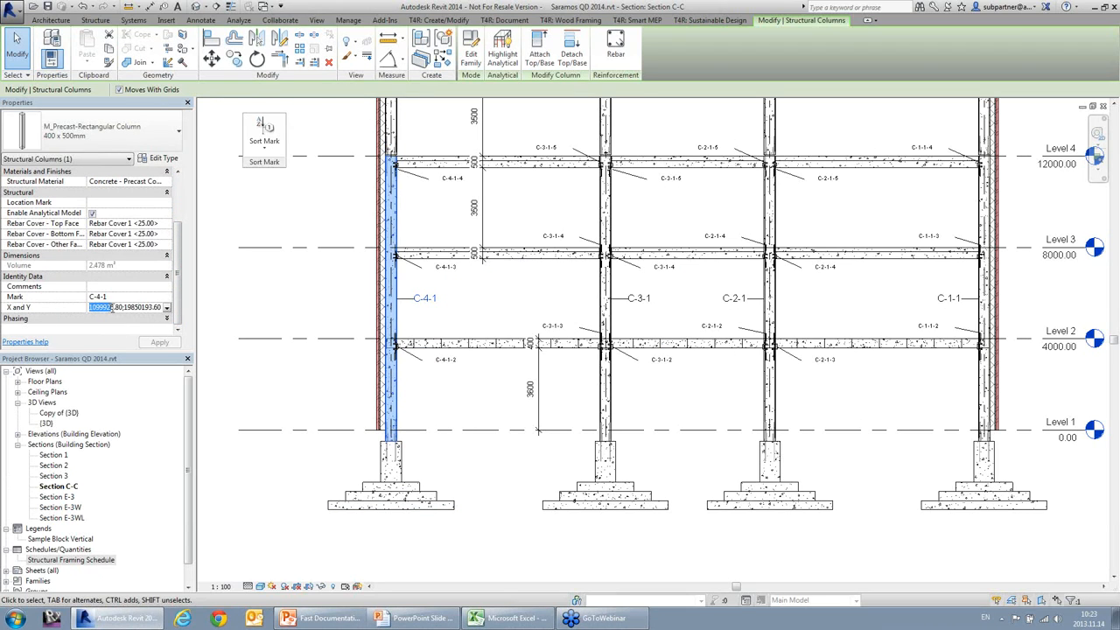
{"action": "left_click", "coordinate": [136, 307]}
{"action": "double_click", "coordinate": [128, 307]}
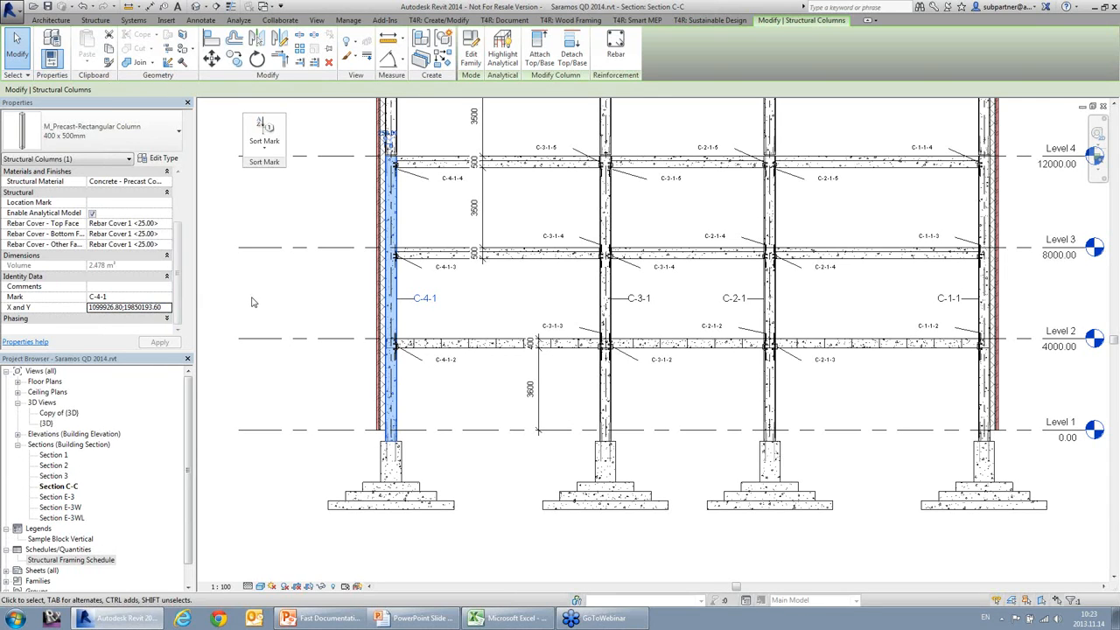
{"action": "left_click", "coordinate": [306, 308]}
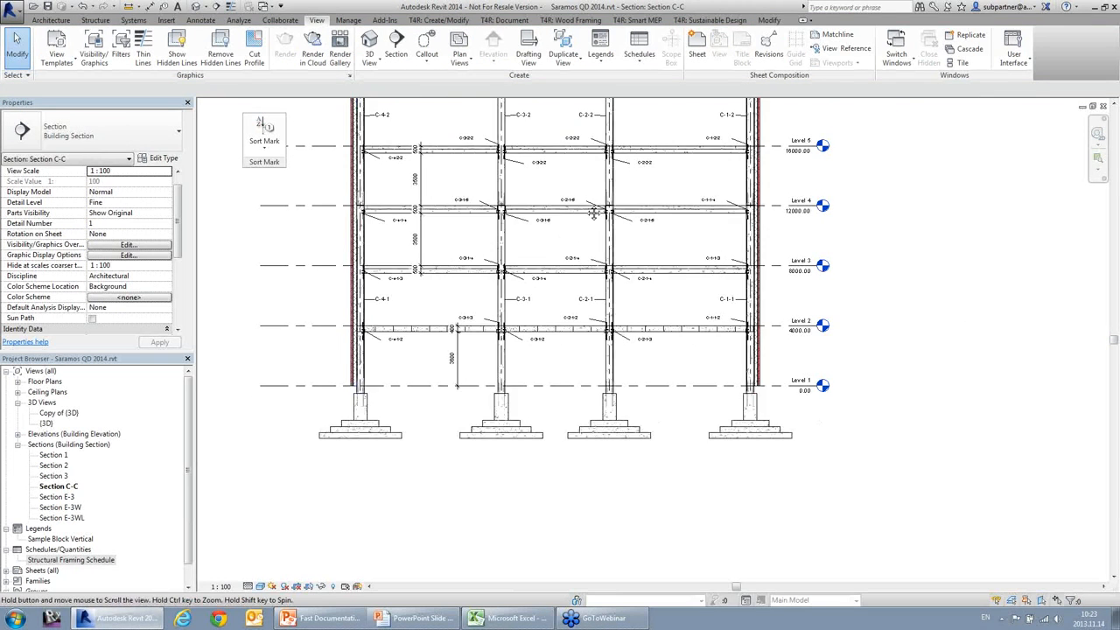
Switch to the 1 Level floor plan of Zarasu_Proj 2014 and bring the hotel-room wing into view.
{"action": "left_click", "coordinate": [264, 143]}
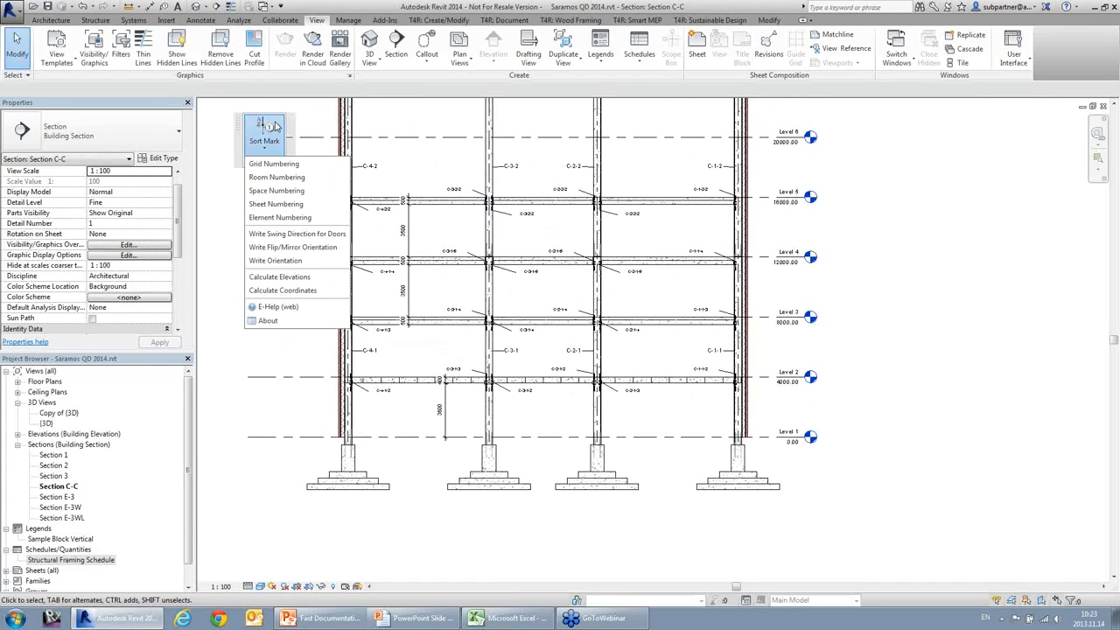
{"action": "left_click", "coordinate": [424, 619]}
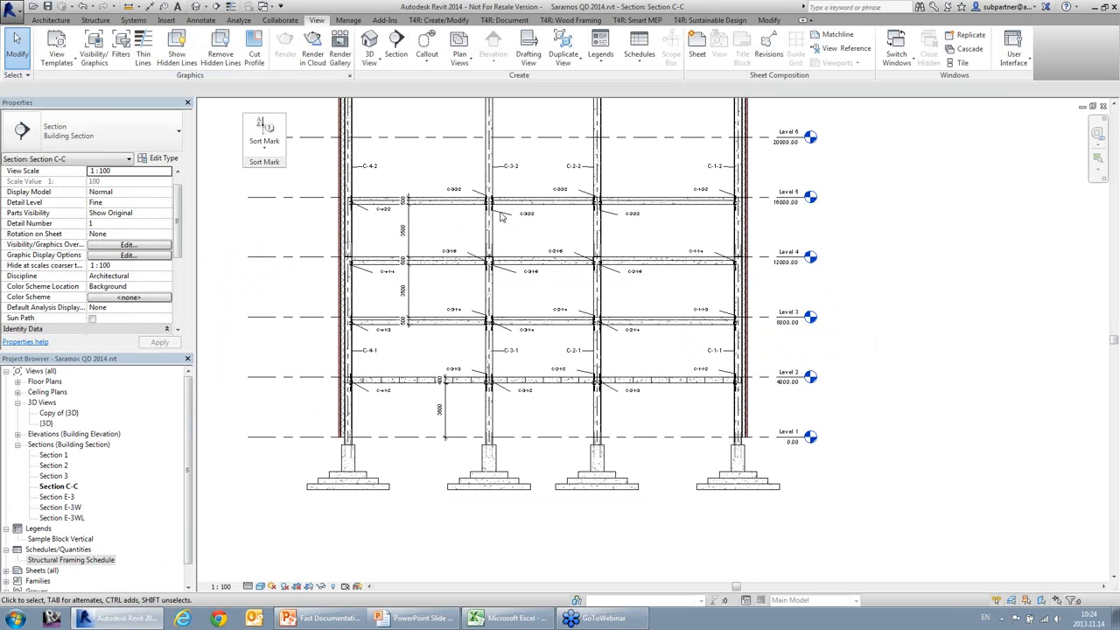
{"action": "left_click", "coordinate": [908, 63]}
{"action": "left_click", "coordinate": [945, 71]}
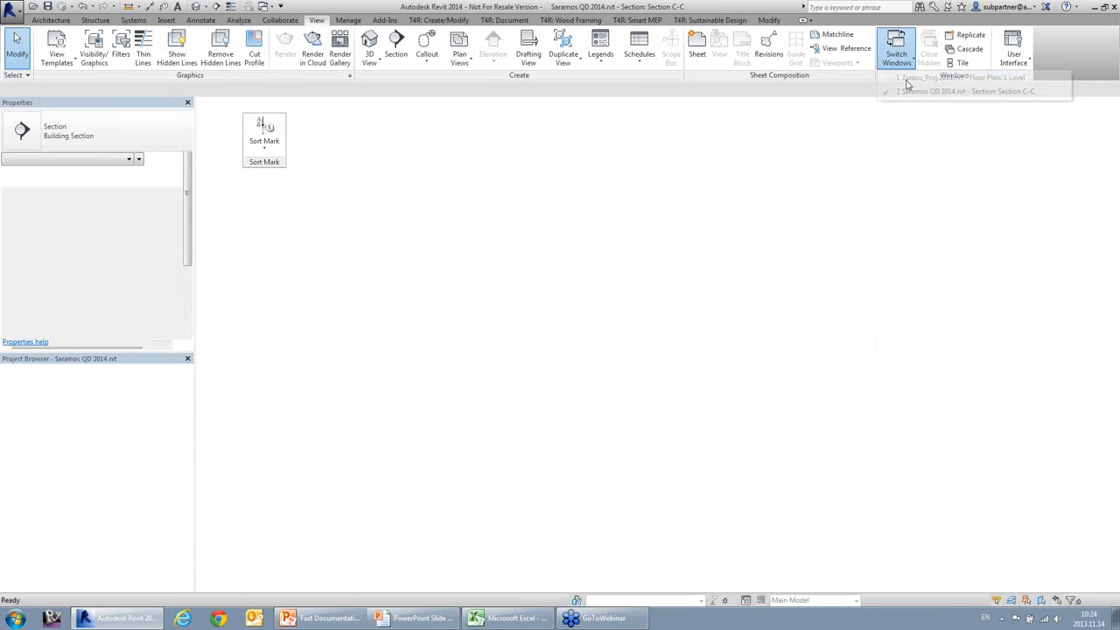
{"action": "scroll", "coordinate": [755, 403], "scroll_direction": "down", "scroll_amount": 6}
{"action": "middle_click_drag", "start_coordinate": [595, 216], "coordinate": [653, 477]}
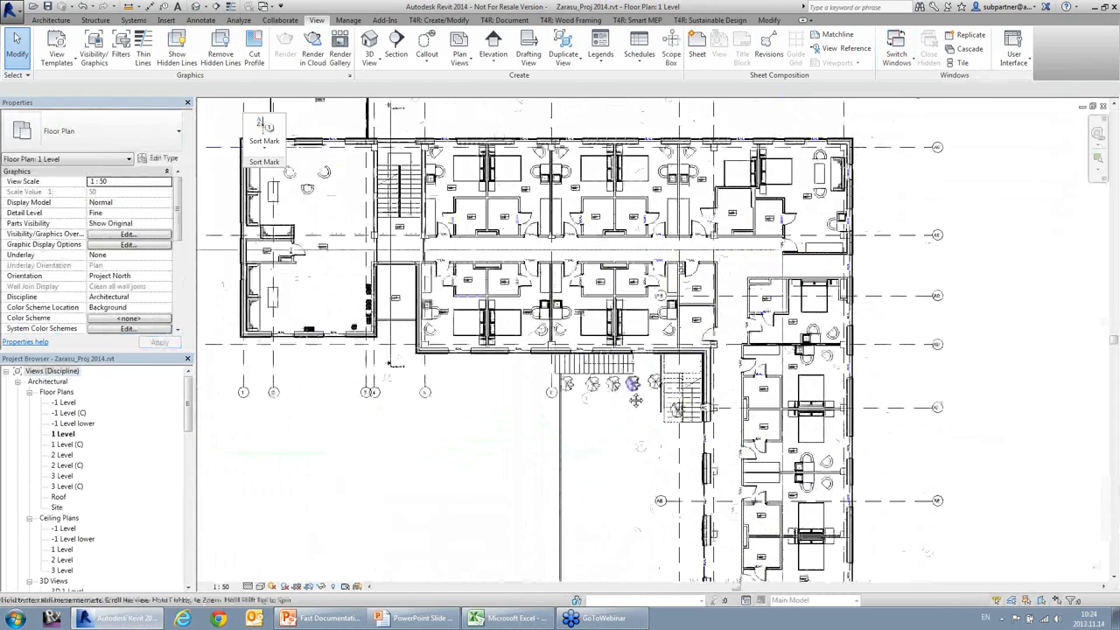
Float the T4R Document Quick Dimensions tools over the drawing area beside the Sort Mark tools.
{"action": "left_click", "coordinate": [503, 25]}
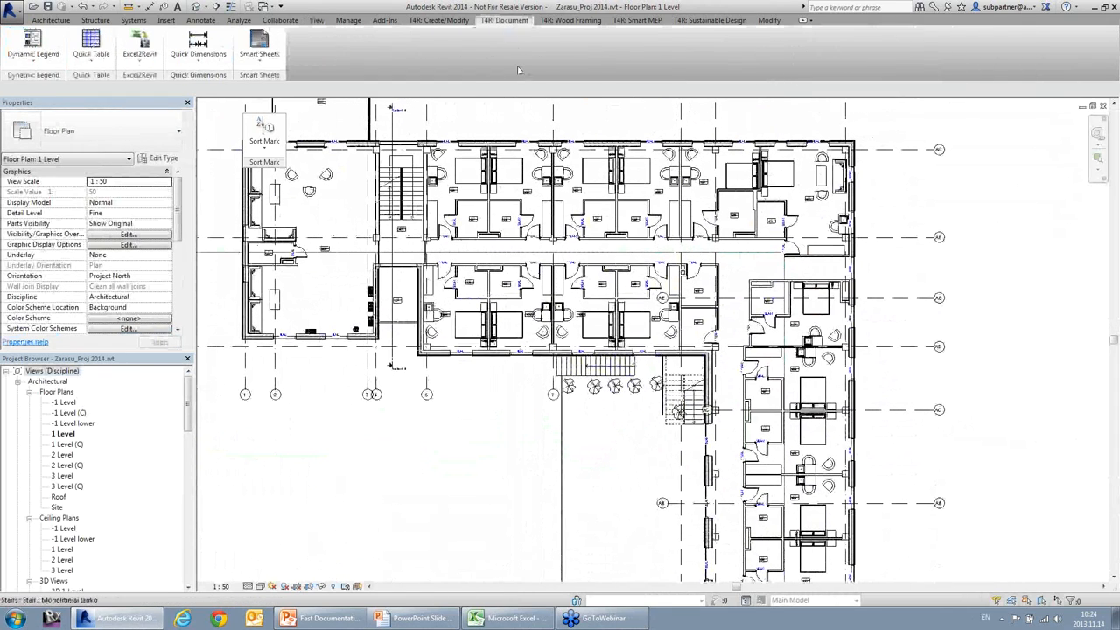
{"action": "left_click_drag", "start_coordinate": [198, 75], "coordinate": [331, 155]}
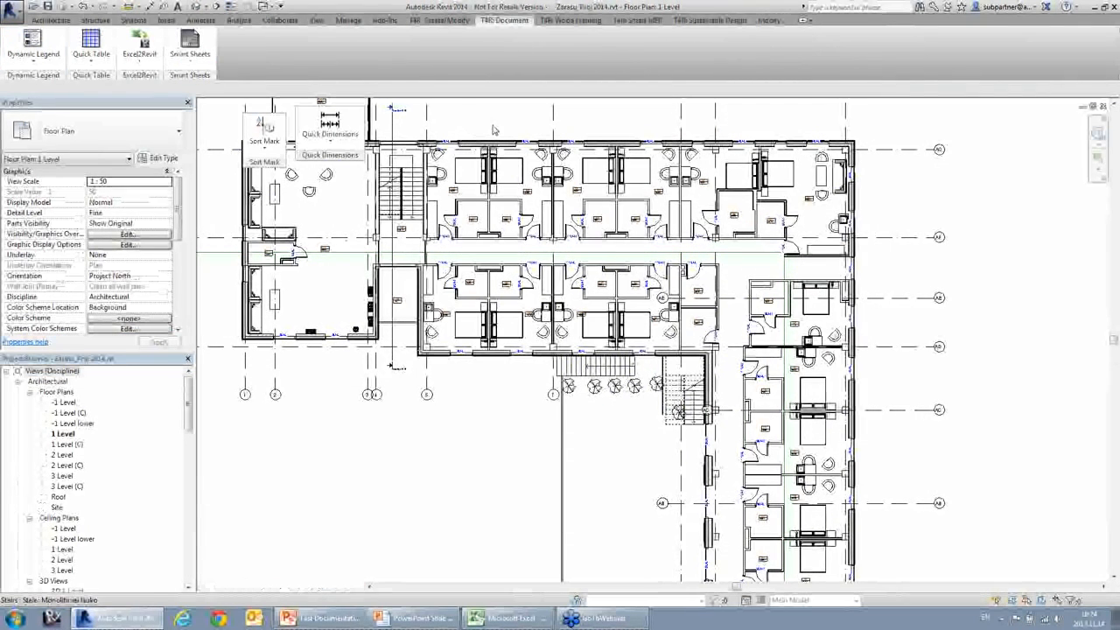
{"action": "scroll", "coordinate": [472, 128], "scroll_direction": "up", "scroll_amount": 5}
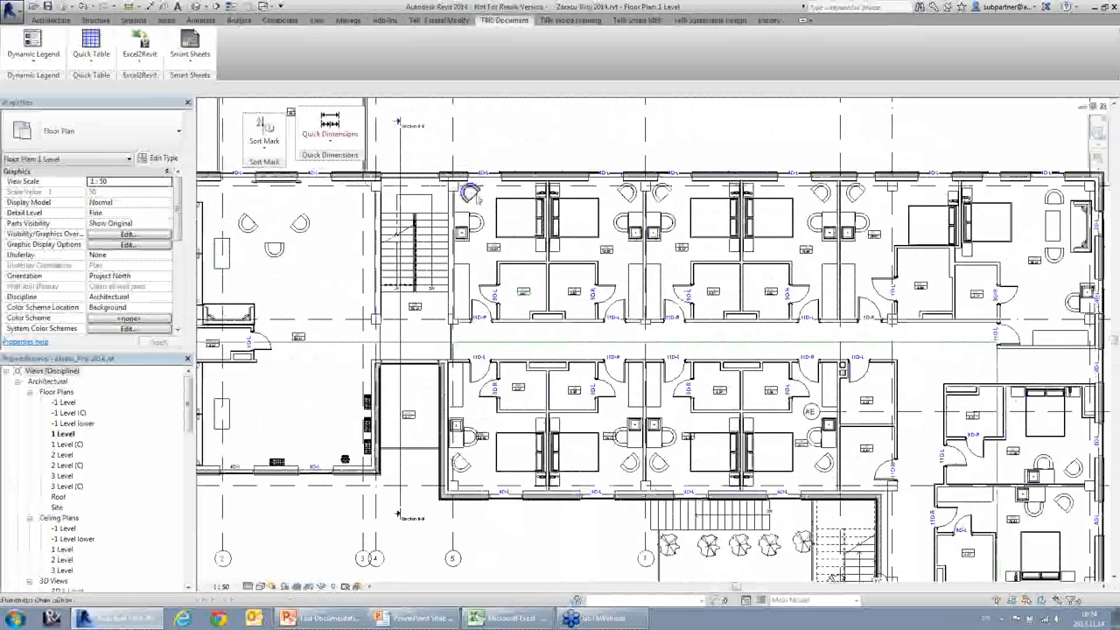
Examine the Walls&Ducts element dimensioning configuration, including the structural categories and the other saved configurations.
{"action": "left_click", "coordinate": [329, 138]}
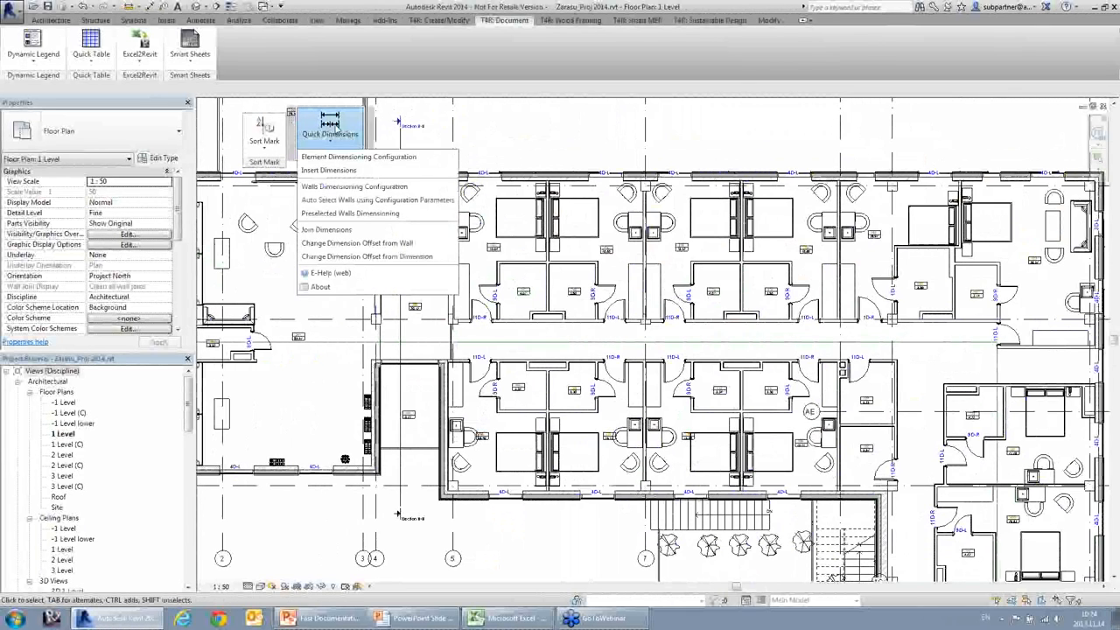
{"action": "left_click", "coordinate": [382, 158]}
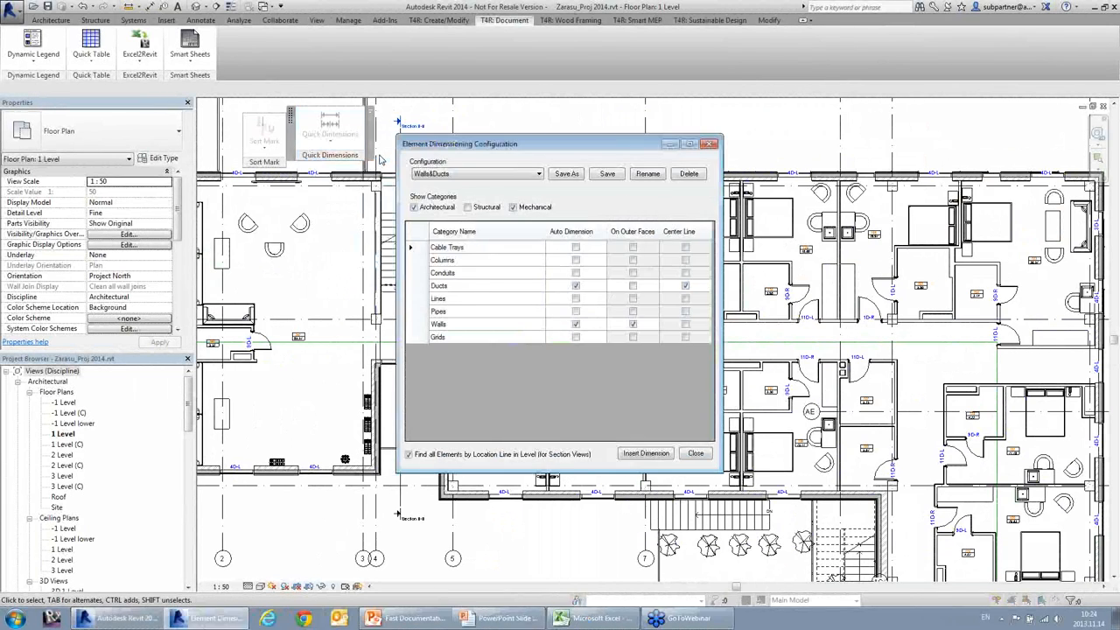
{"action": "left_click_drag", "start_coordinate": [587, 141], "coordinate": [517, 128]}
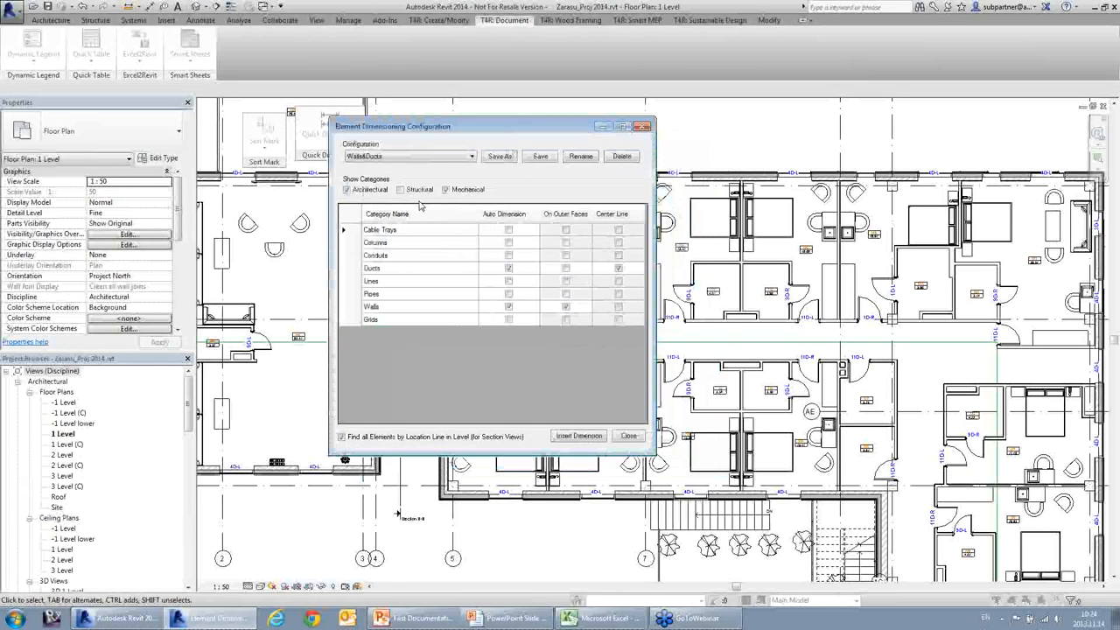
{"action": "left_click", "coordinate": [400, 190]}
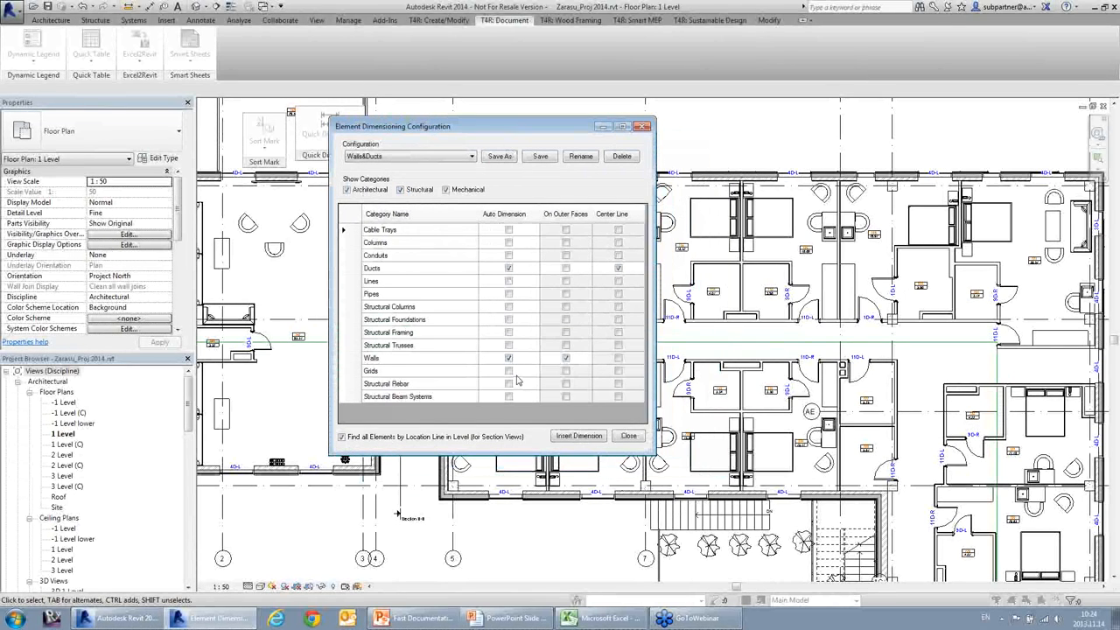
{"action": "left_click", "coordinate": [401, 190]}
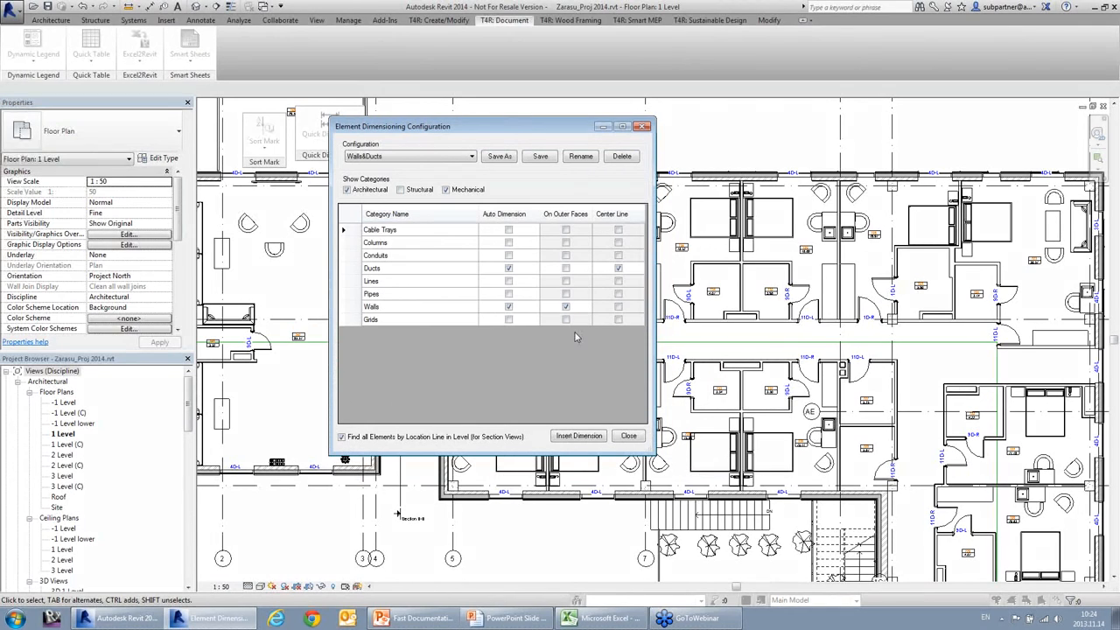
{"action": "left_click", "coordinate": [423, 159]}
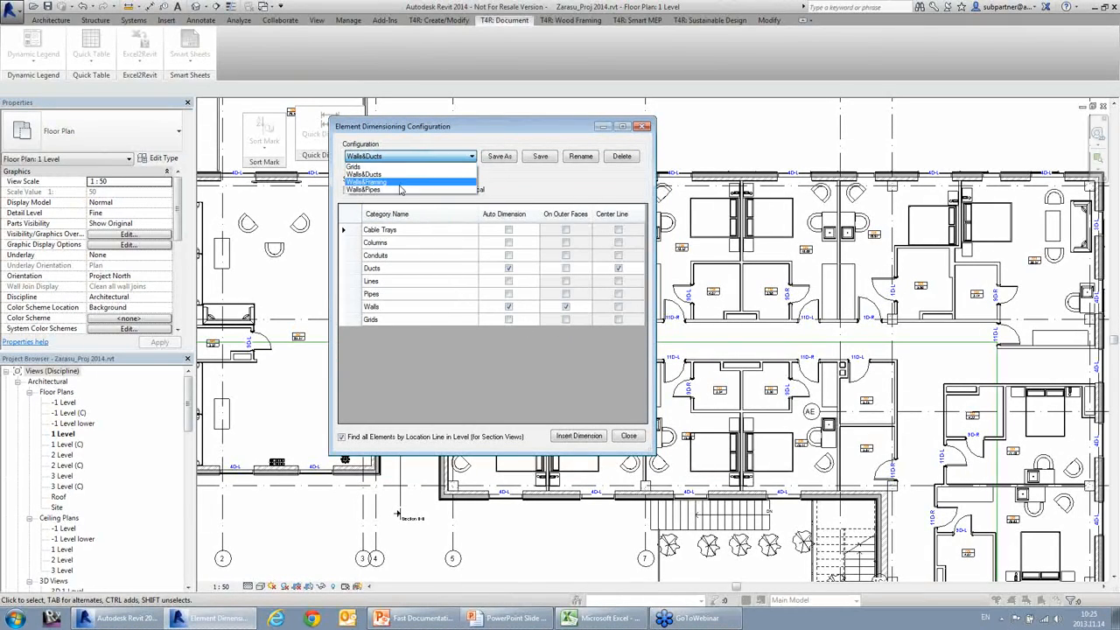
{"action": "left_click", "coordinate": [530, 179]}
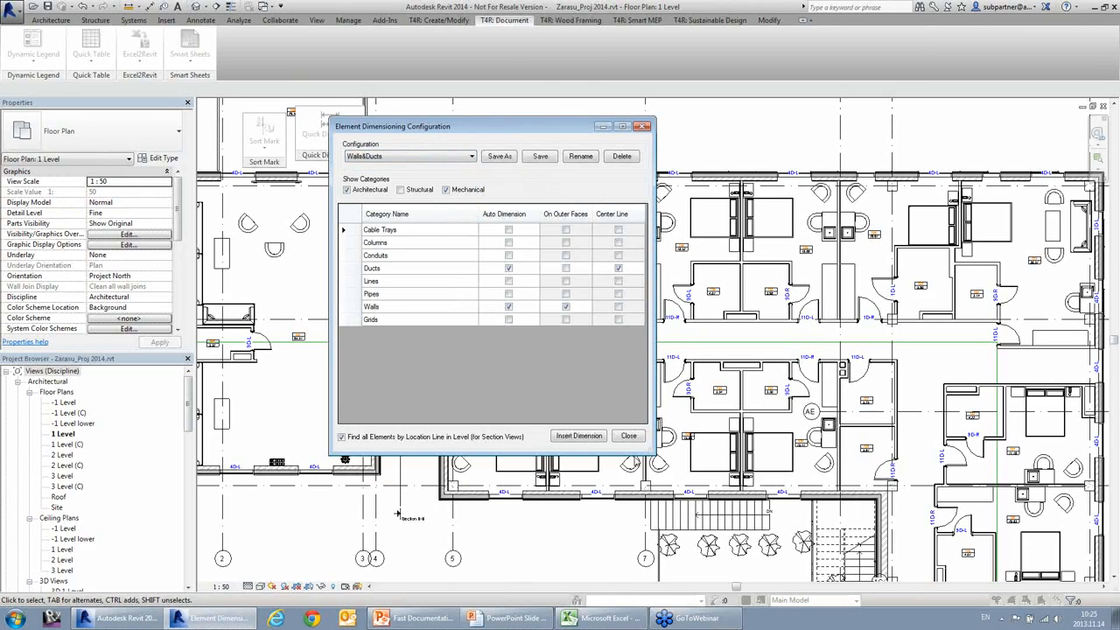
{"action": "left_click", "coordinate": [628, 435]}
Insert a horizontal Quick Dimensions chain across the partition walls of the upper row of rooms.
{"action": "left_click", "coordinate": [451, 127]}
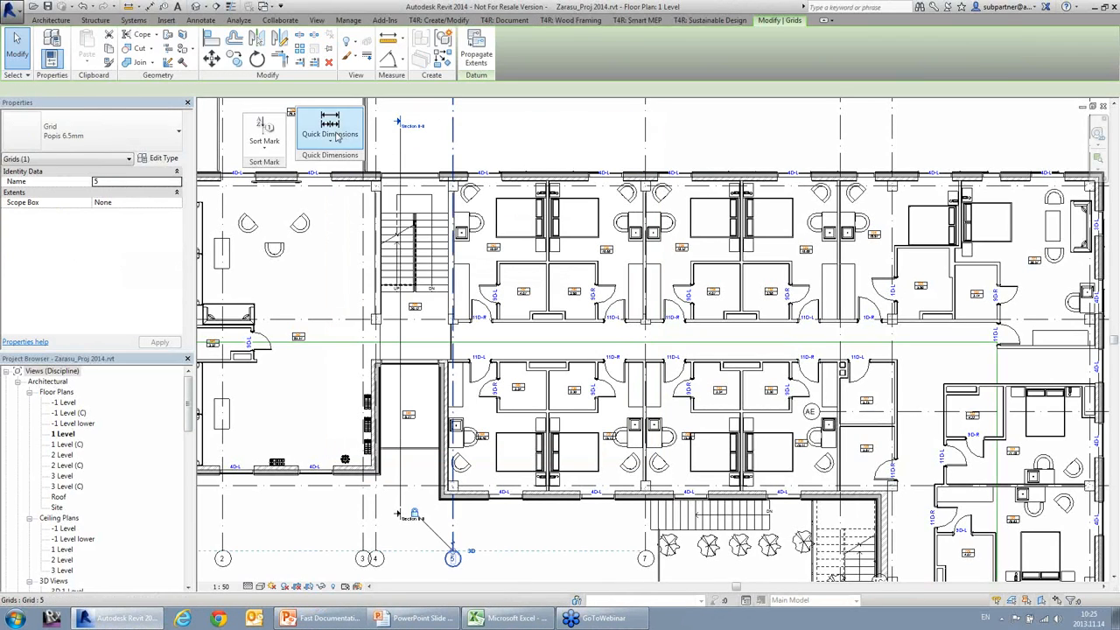
{"action": "left_click", "coordinate": [337, 138]}
{"action": "left_click", "coordinate": [344, 172]}
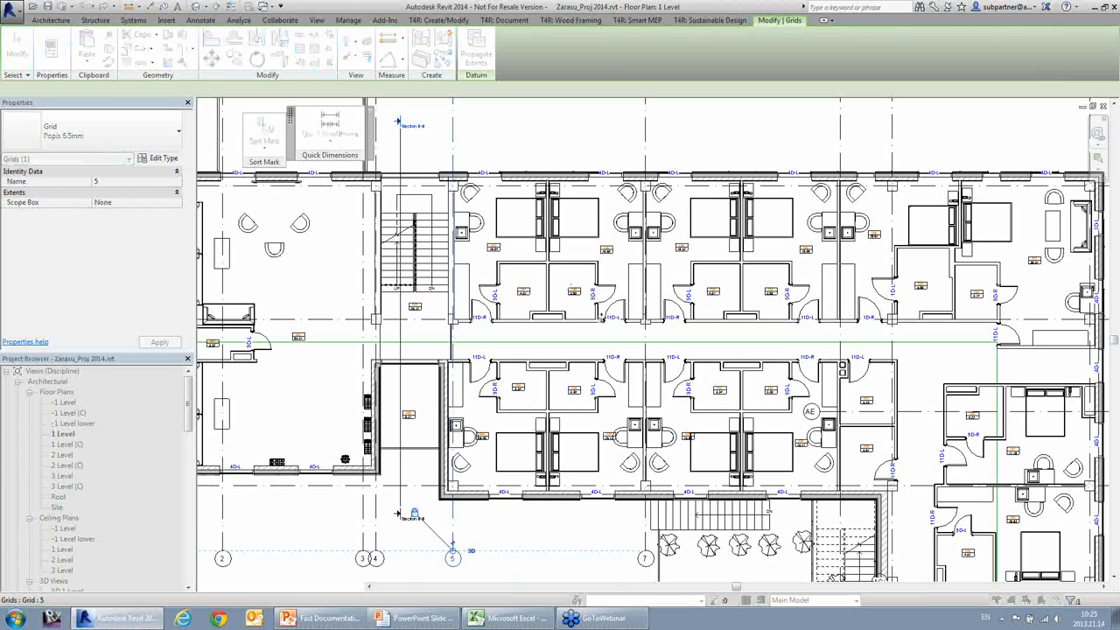
{"action": "middle_click_drag", "start_coordinate": [528, 254], "coordinate": [505, 254]}
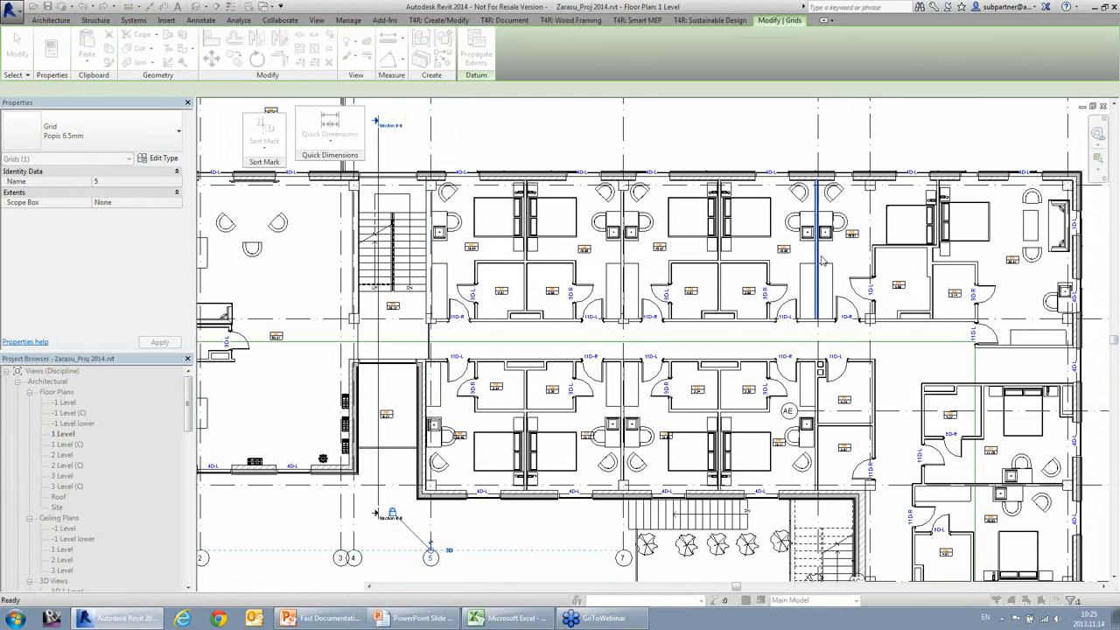
{"action": "key", "text": "Escape"}
{"action": "key", "text": "Escape"}
{"action": "scroll", "coordinate": [792, 267], "scroll_direction": "up", "scroll_amount": 2}
{"action": "scroll", "coordinate": [792, 267], "scroll_direction": "up", "scroll_amount": 1}
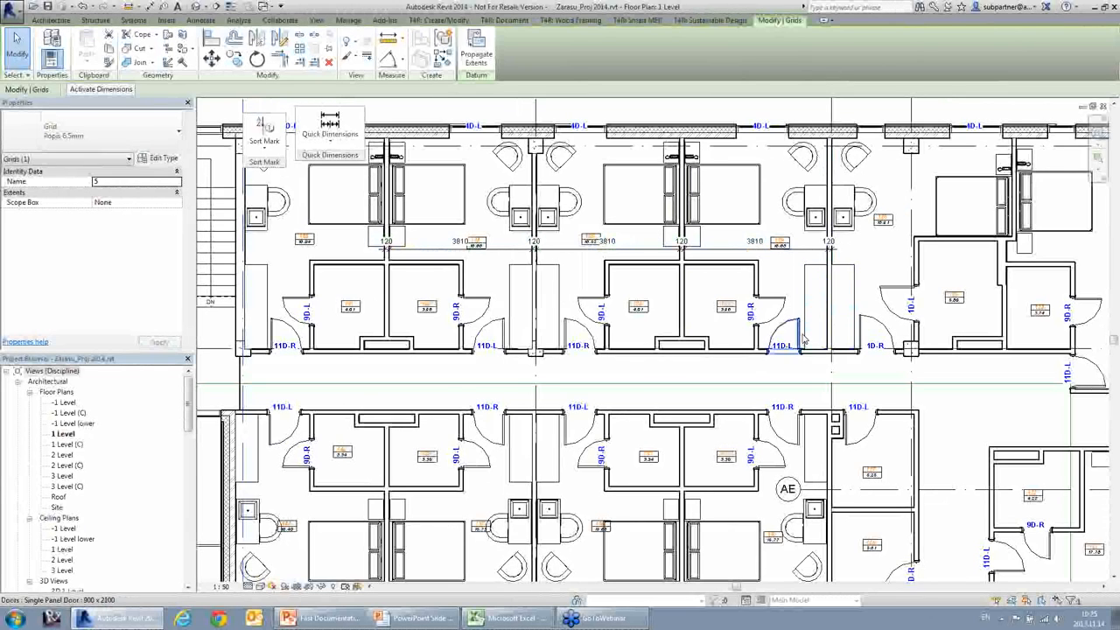
Insert a vertical dimension chain across the corridor and bathroom walls and a horizontal one through the lower row of bathrooms.
{"action": "key", "text": "d"}
{"action": "key", "text": "i"}
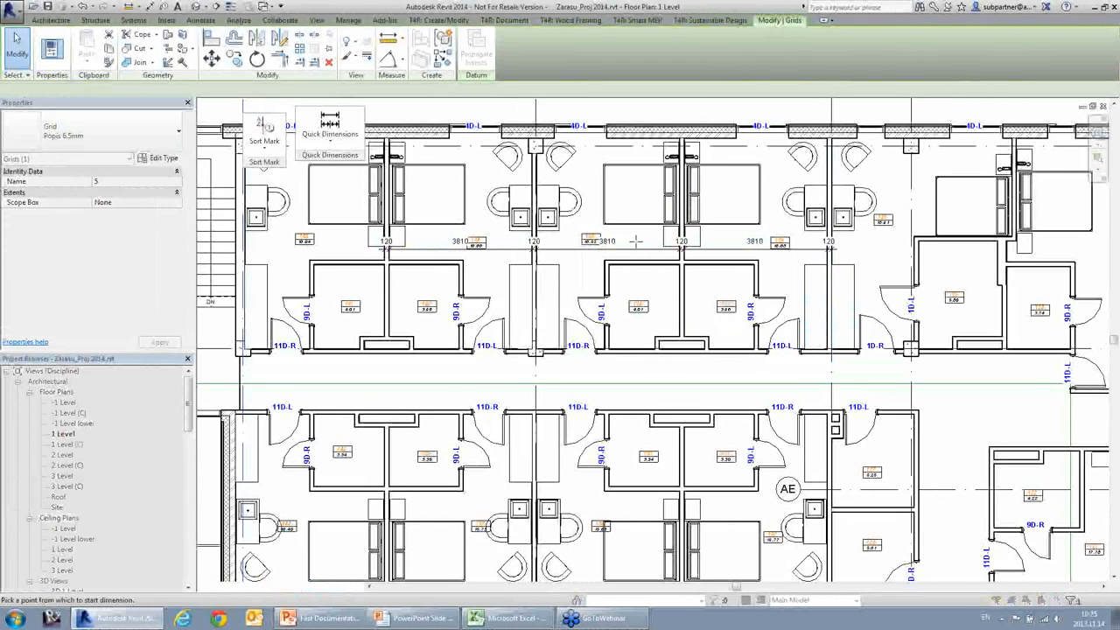
{"action": "left_click", "coordinate": [635, 252]}
{"action": "left_click", "coordinate": [645, 491]}
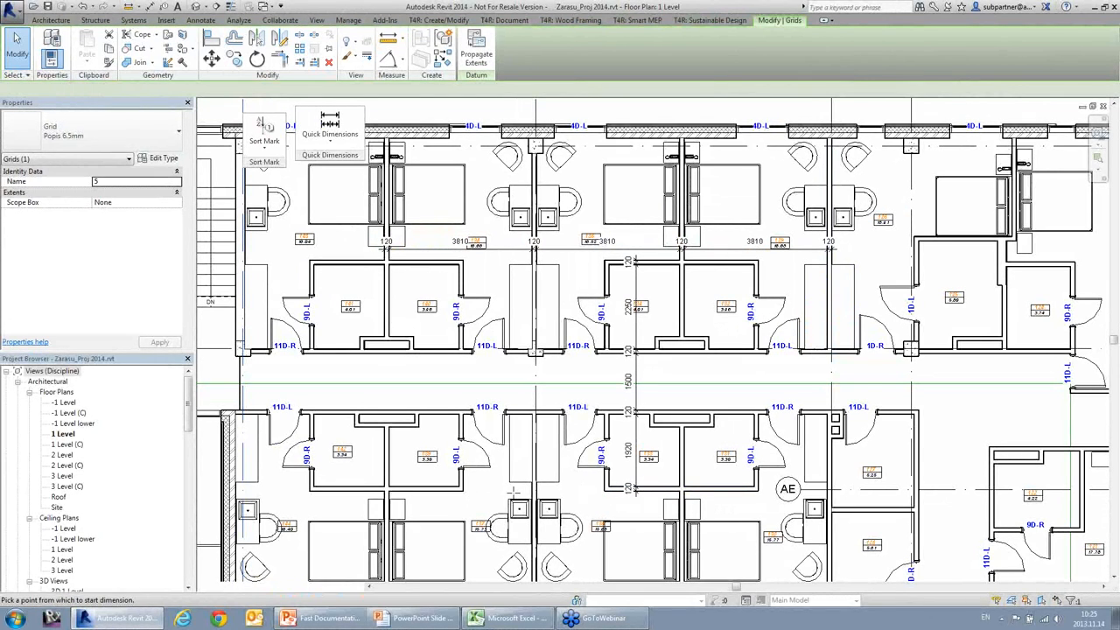
{"action": "left_click", "coordinate": [302, 477]}
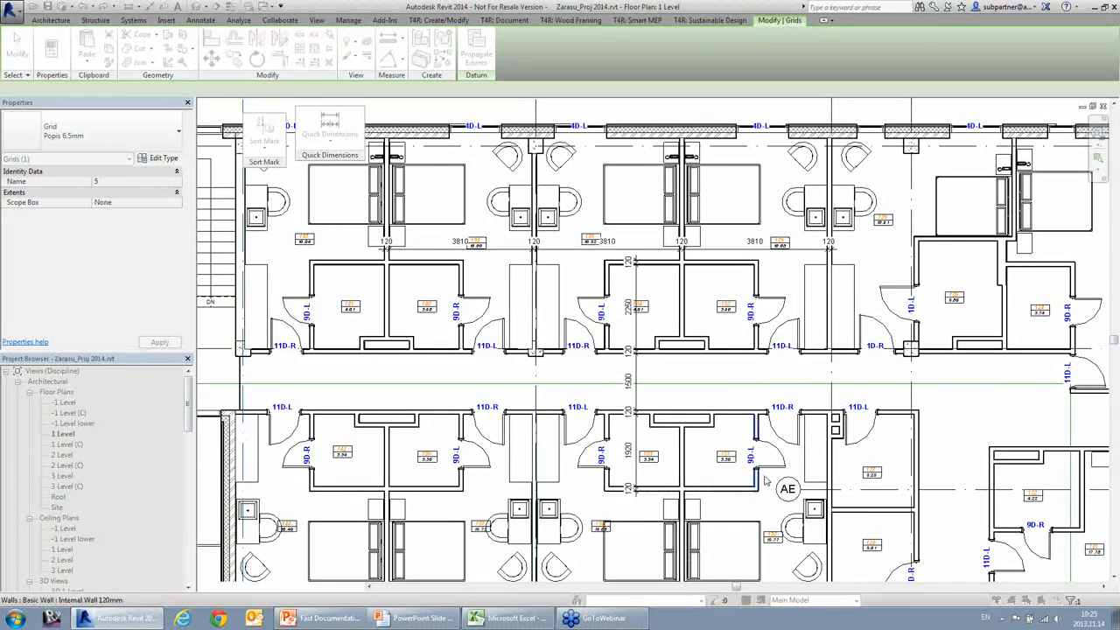
{"action": "left_click", "coordinate": [763, 489]}
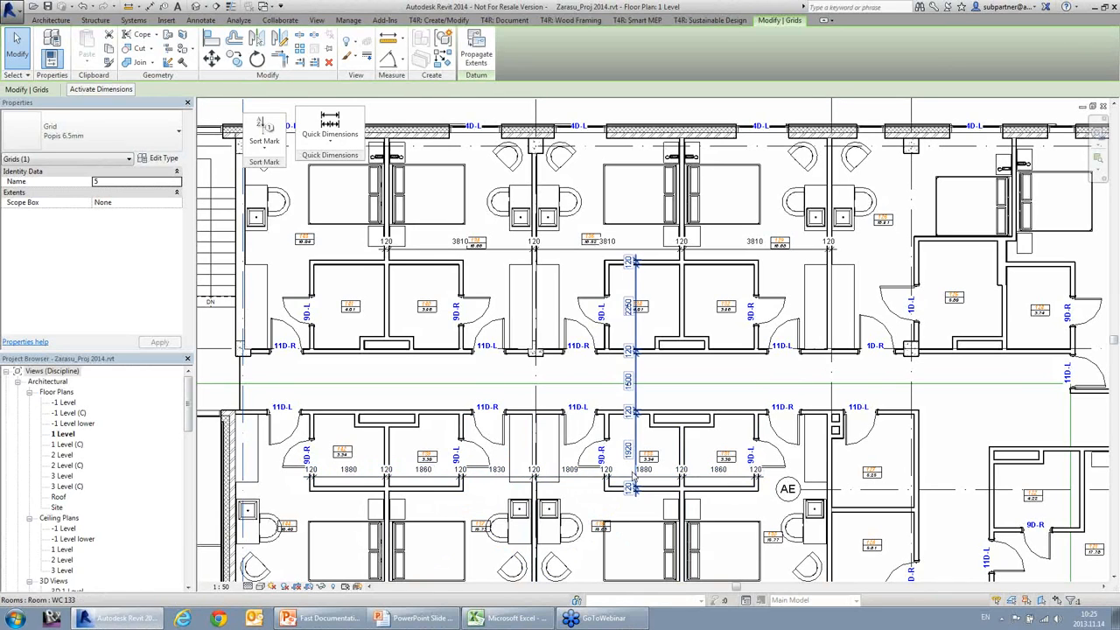
Open the 1 Level Ventilation mechanical floor plan.
{"action": "left_click_drag", "start_coordinate": [190, 426], "coordinate": [189, 487]}
{"action": "left_click", "coordinate": [69, 550]}
{"action": "left_click", "coordinate": [79, 539]}
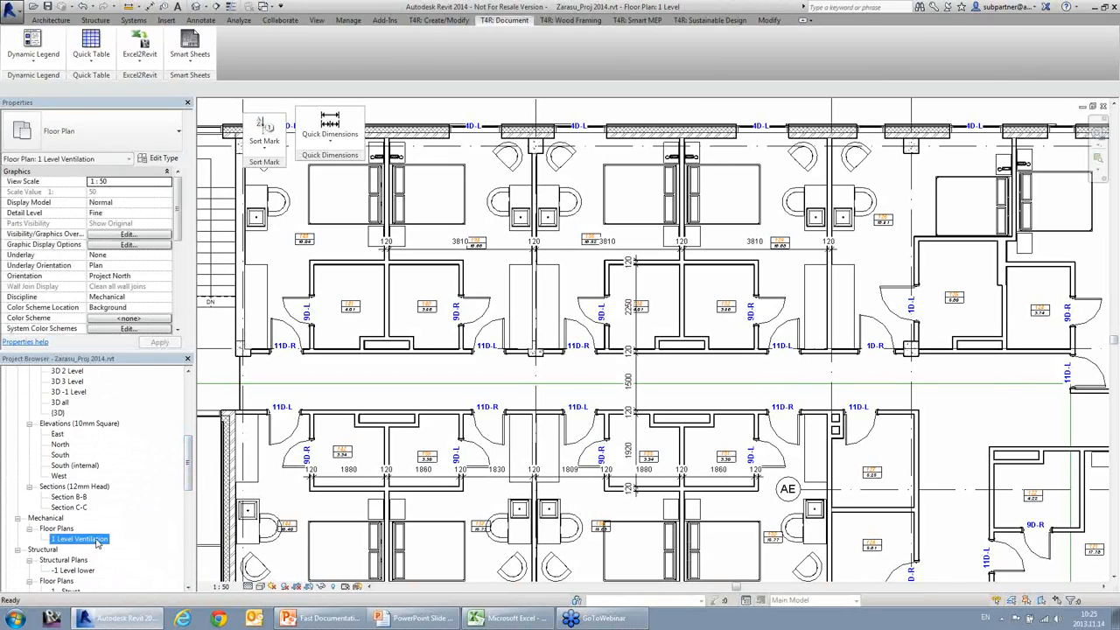
{"action": "double_click", "coordinate": [86, 540]}
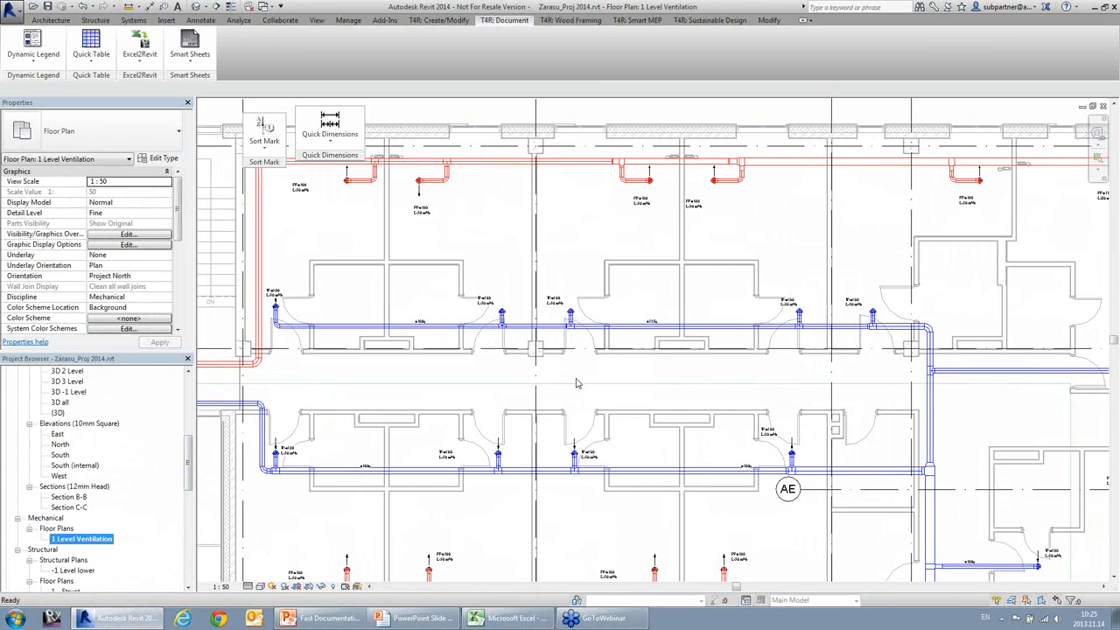
Insert a Quick Dimensions chain across the ducts in the ventilation plan's lower wing, starting at the outer wall beside grid 6.
{"action": "left_click", "coordinate": [536, 189]}
{"action": "scroll", "coordinate": [552, 115], "scroll_direction": "down", "scroll_amount": 5}
{"action": "scroll", "coordinate": [552, 116], "scroll_direction": "down", "scroll_amount": 1}
{"action": "middle_click_drag", "start_coordinate": [625, 474], "coordinate": [570, 213]}
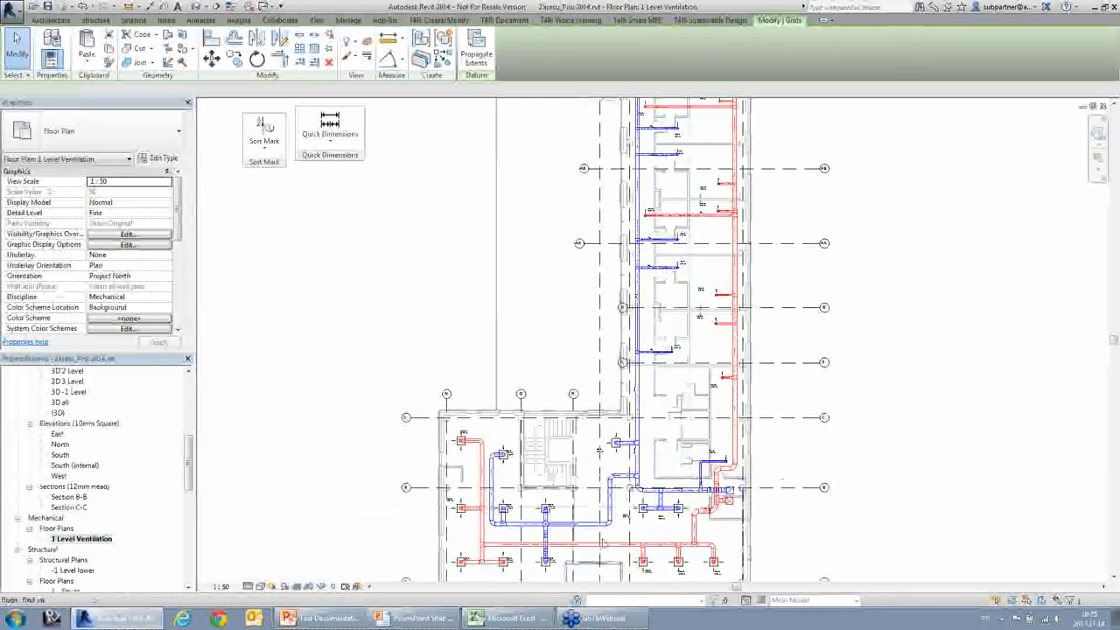
{"action": "scroll", "coordinate": [603, 457], "scroll_direction": "up", "scroll_amount": 5}
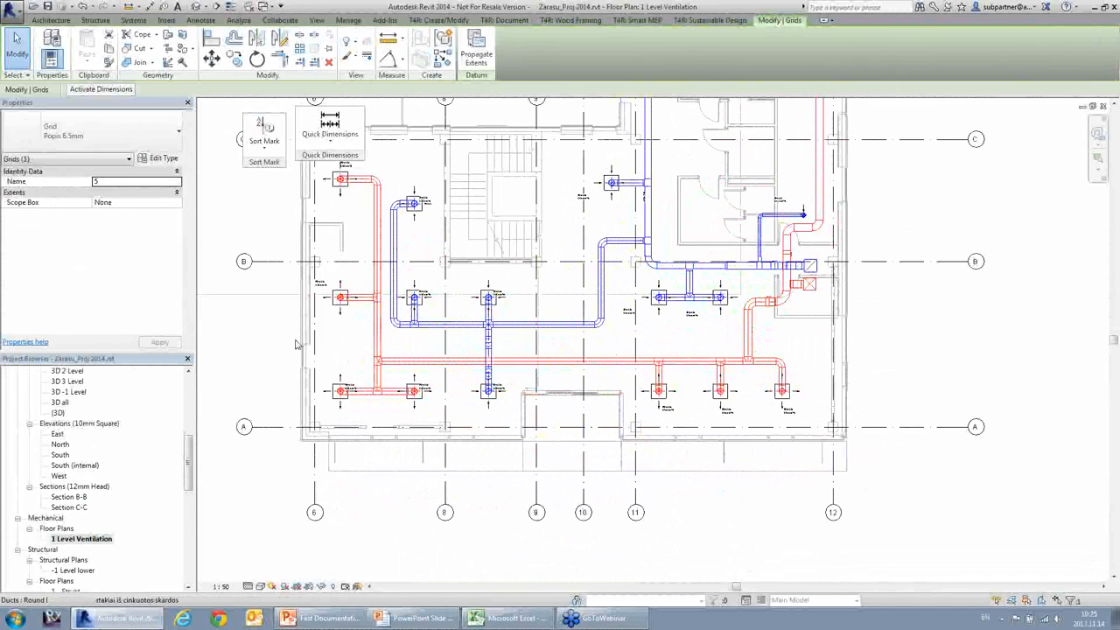
{"action": "left_click", "coordinate": [330, 129]}
{"action": "left_click", "coordinate": [337, 170]}
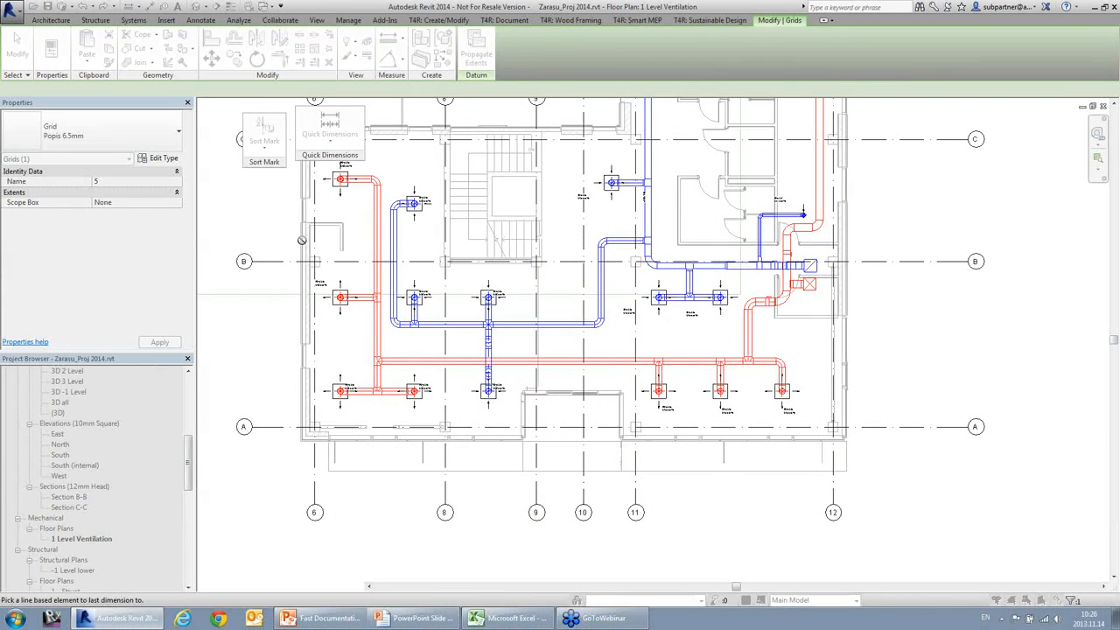
Place a quick dimension chain above grid B from the exterior wall at grid 6 to the vertical blue duct.
{"action": "left_click", "coordinate": [350, 264]}
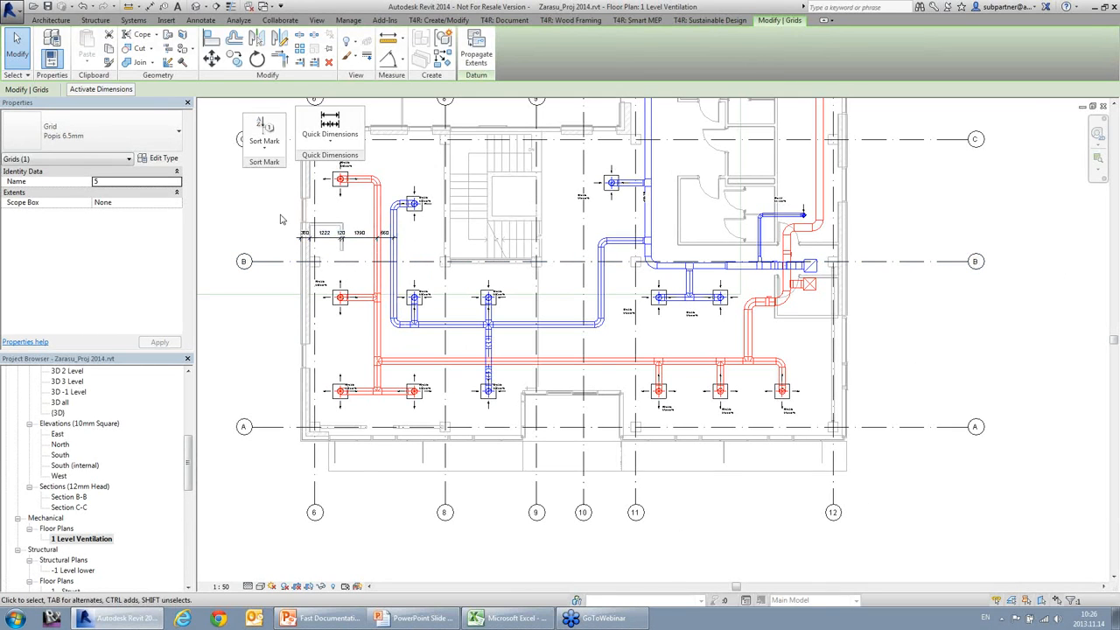
{"action": "scroll", "coordinate": [280, 220], "scroll_direction": "up", "scroll_amount": 2}
{"action": "scroll", "coordinate": [266, 215], "scroll_direction": "down", "scroll_amount": 1}
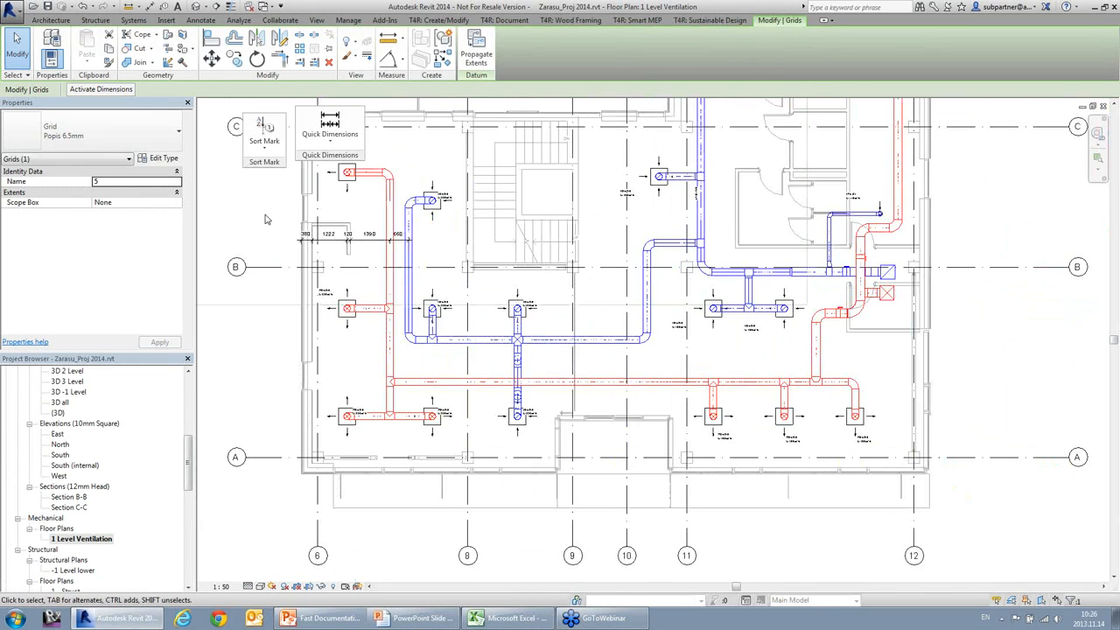
Add a quick dimension chain from the blue duct branch near grid 8 across to the vertical red duct near grid 12.
{"action": "key", "text": "d"}
{"action": "key", "text": "i"}
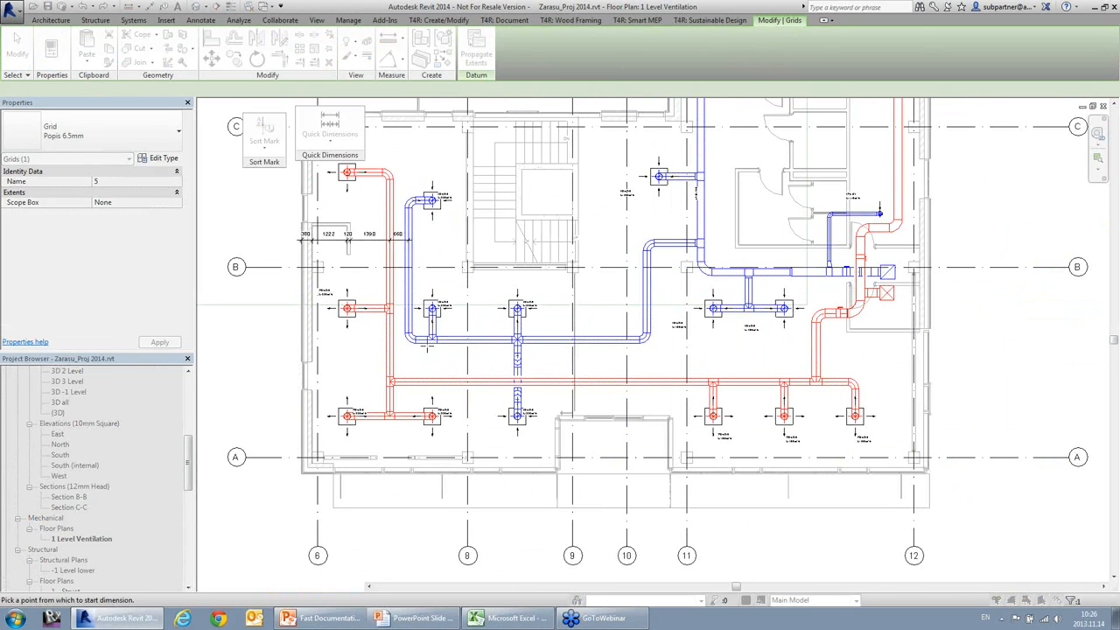
{"action": "key", "text": "Escape"}
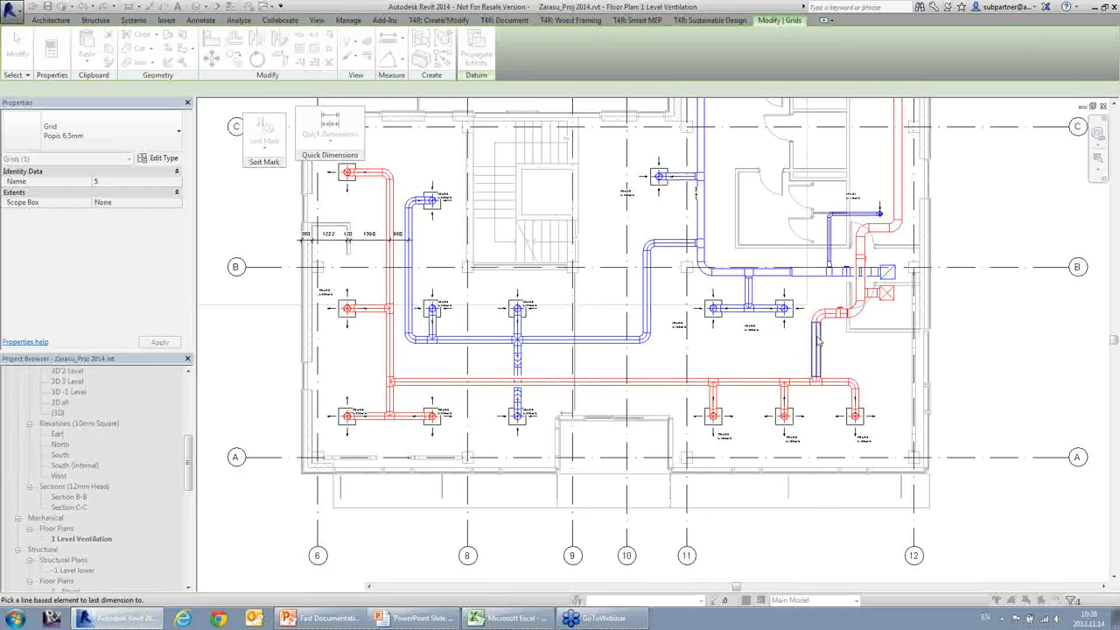
Add a quick dimension chain below the main red duct, from near grid 11 to the exterior wall at grid 12.
{"action": "key", "text": "d"}
{"action": "key", "text": "i"}
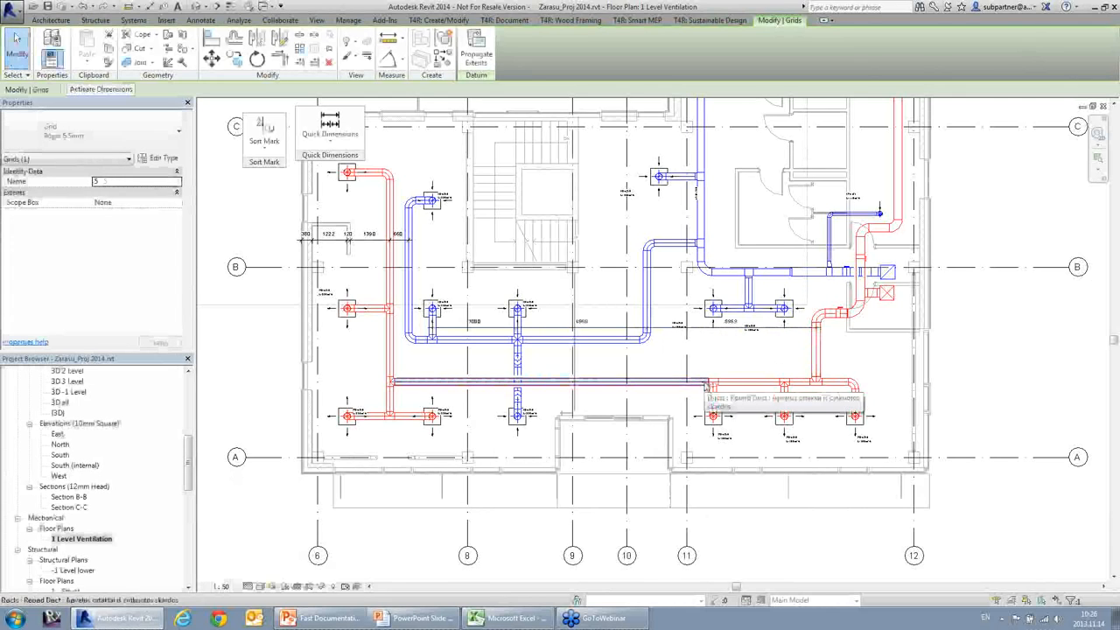
{"action": "left_click", "coordinate": [680, 396]}
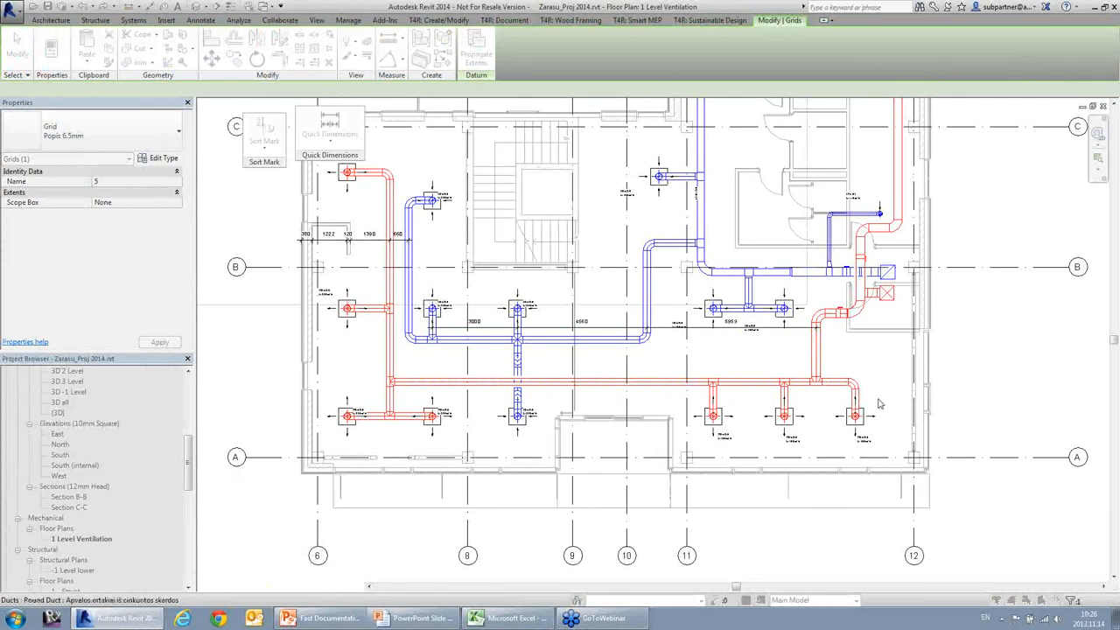
{"action": "left_click", "coordinate": [928, 399]}
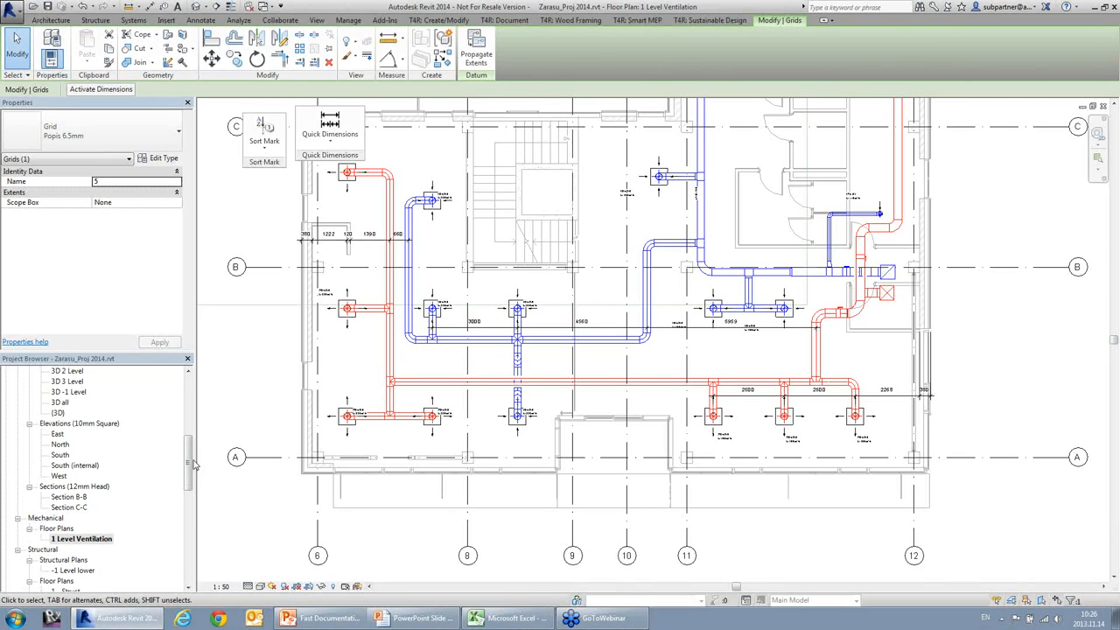
{"action": "key", "text": "Escape"}
Close the 1 Level Ventilation view and bring the western wing of the architectural 1 Level floor plan into view.
{"action": "scroll", "coordinate": [97, 473], "scroll_direction": "up", "scroll_amount": 10}
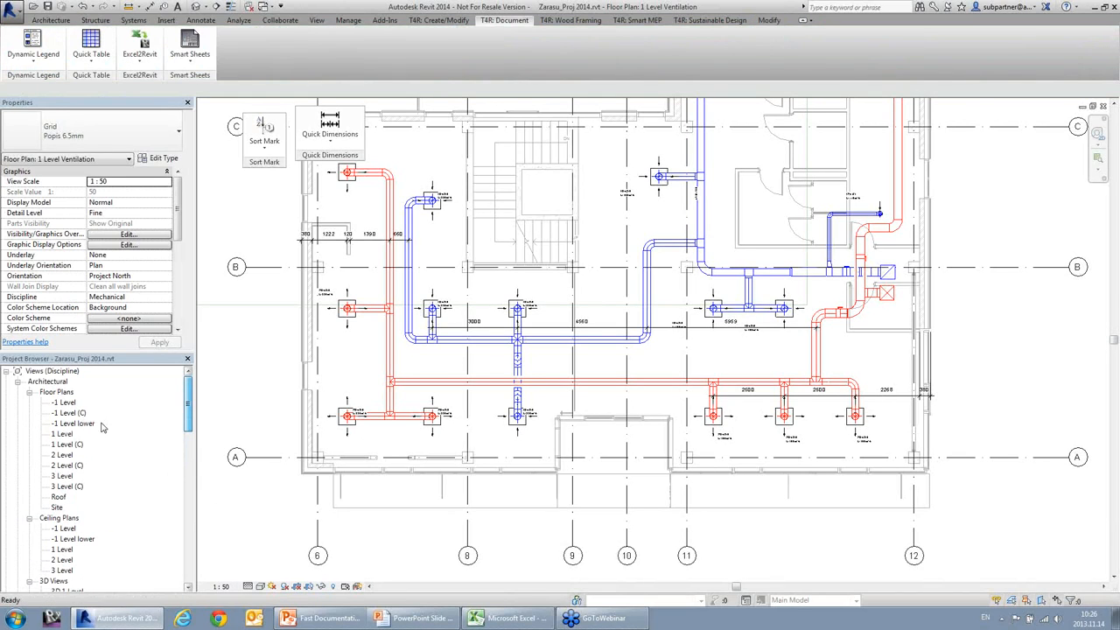
{"action": "left_click", "coordinate": [1104, 106]}
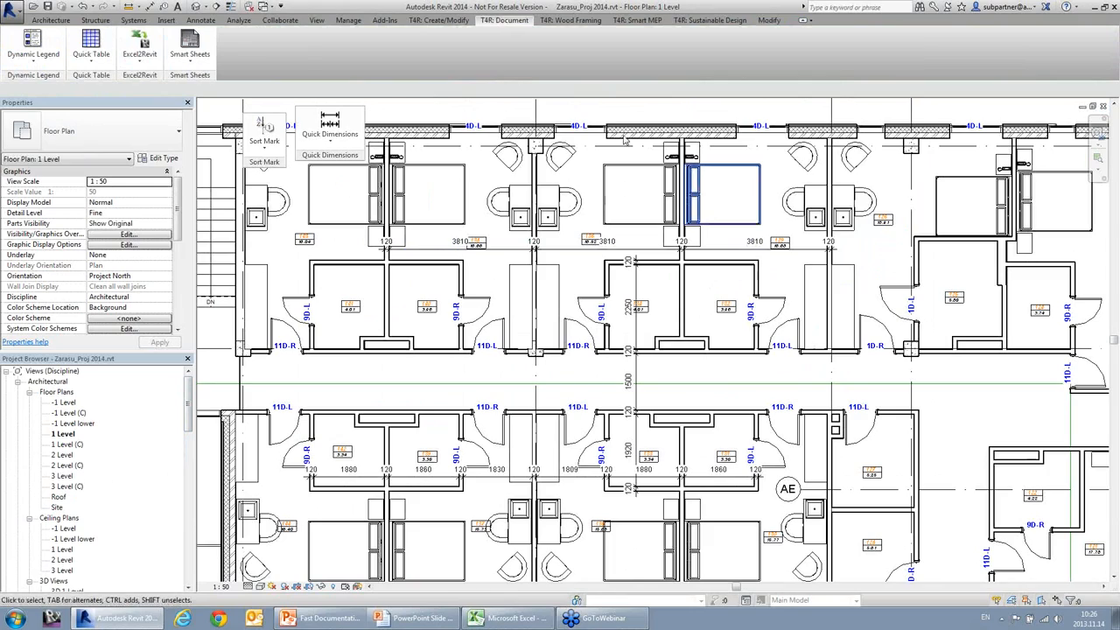
{"action": "scroll", "coordinate": [583, 347], "scroll_direction": "down", "scroll_amount": 2}
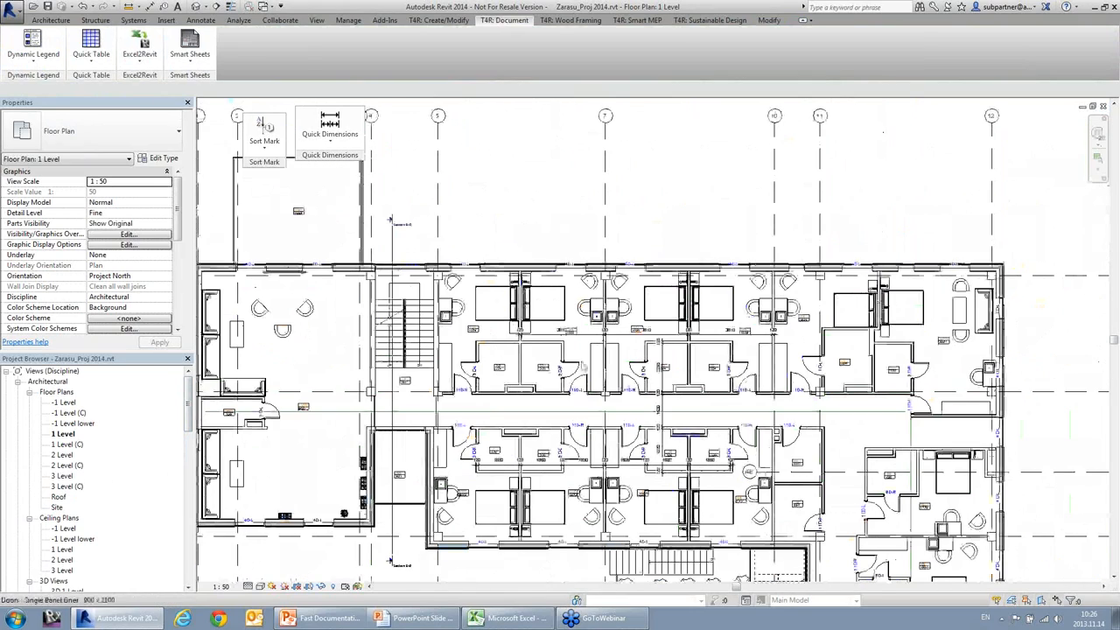
{"action": "middle_click_drag", "start_coordinate": [583, 347], "coordinate": [674, 308]}
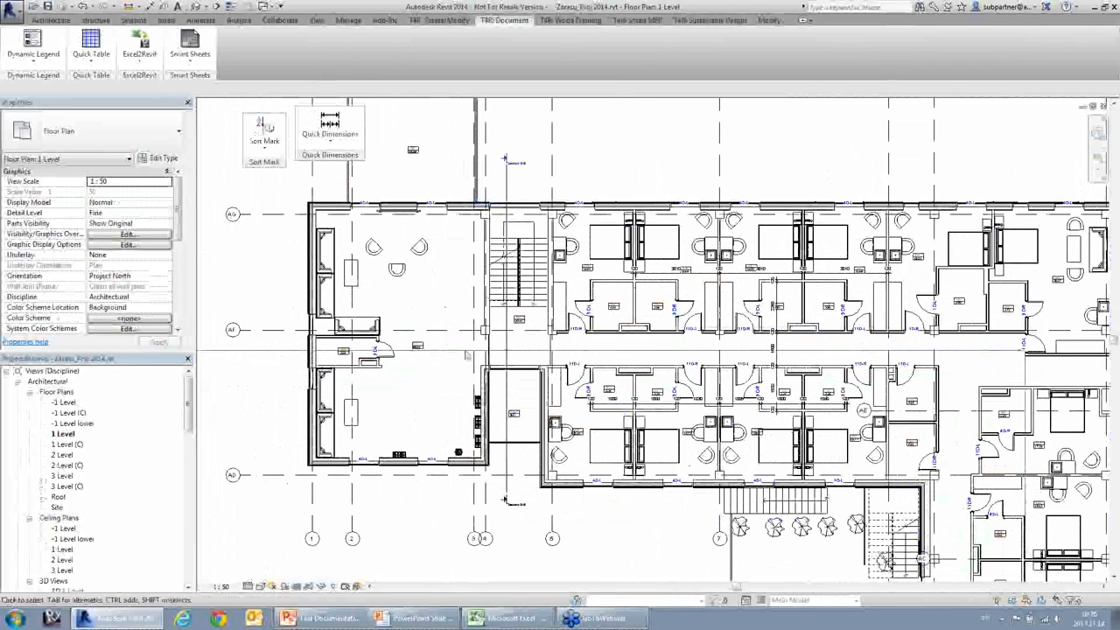
Review the External Walls (Outside Dimensioning) settings, chain references and available configurations in the Walls Dimensioning Configuration.
{"action": "left_click", "coordinate": [340, 132]}
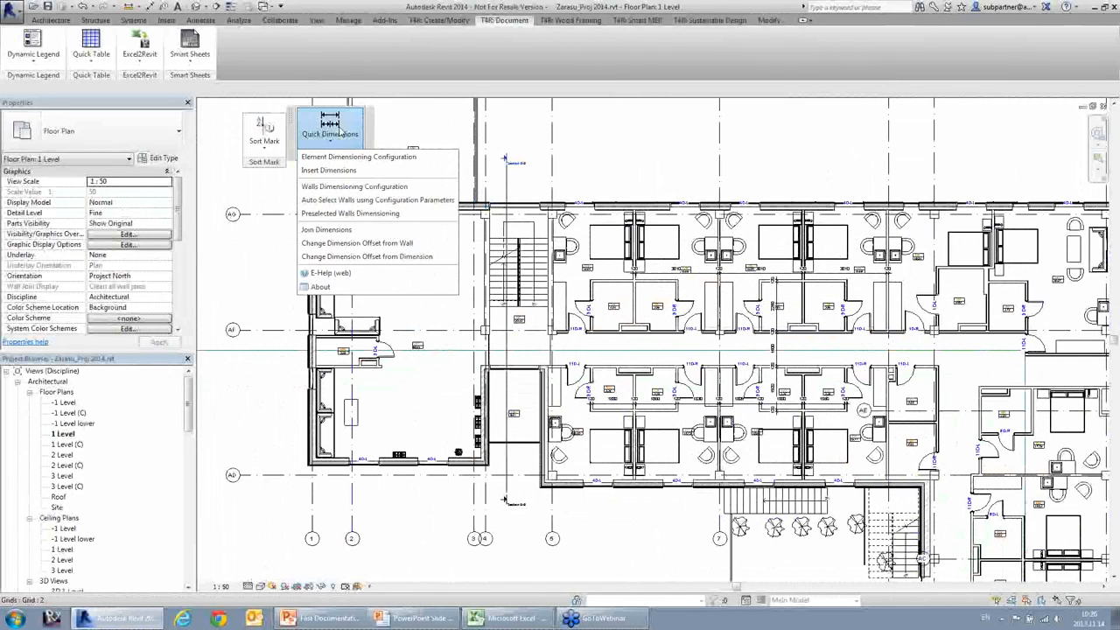
{"action": "left_click", "coordinate": [367, 187]}
{"action": "left_click_drag", "start_coordinate": [568, 189], "coordinate": [520, 180]}
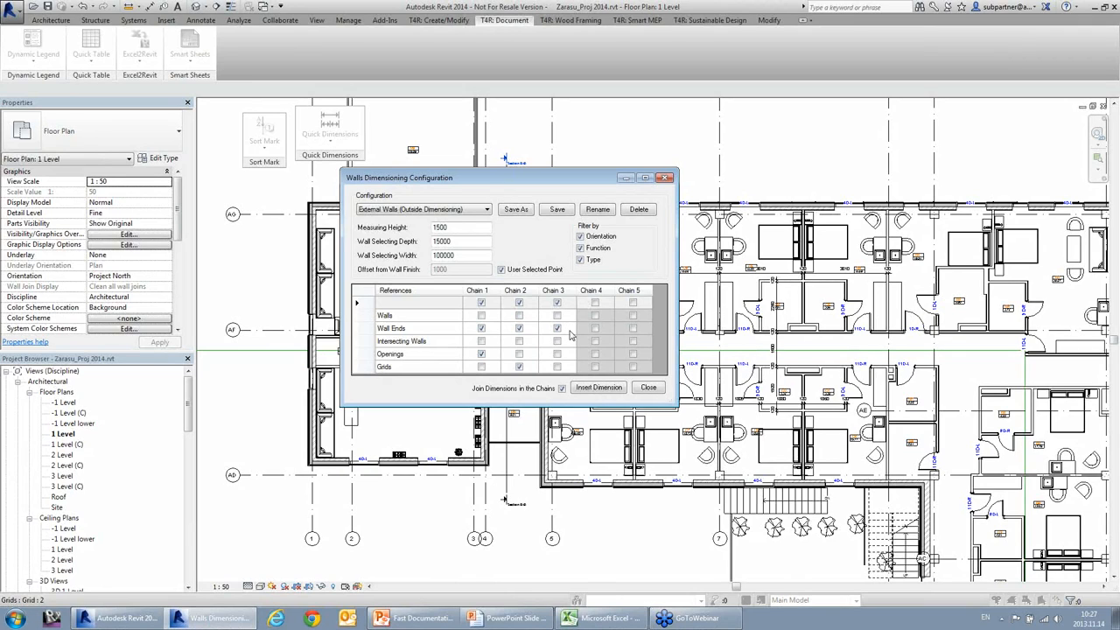
{"action": "left_click", "coordinate": [486, 211]}
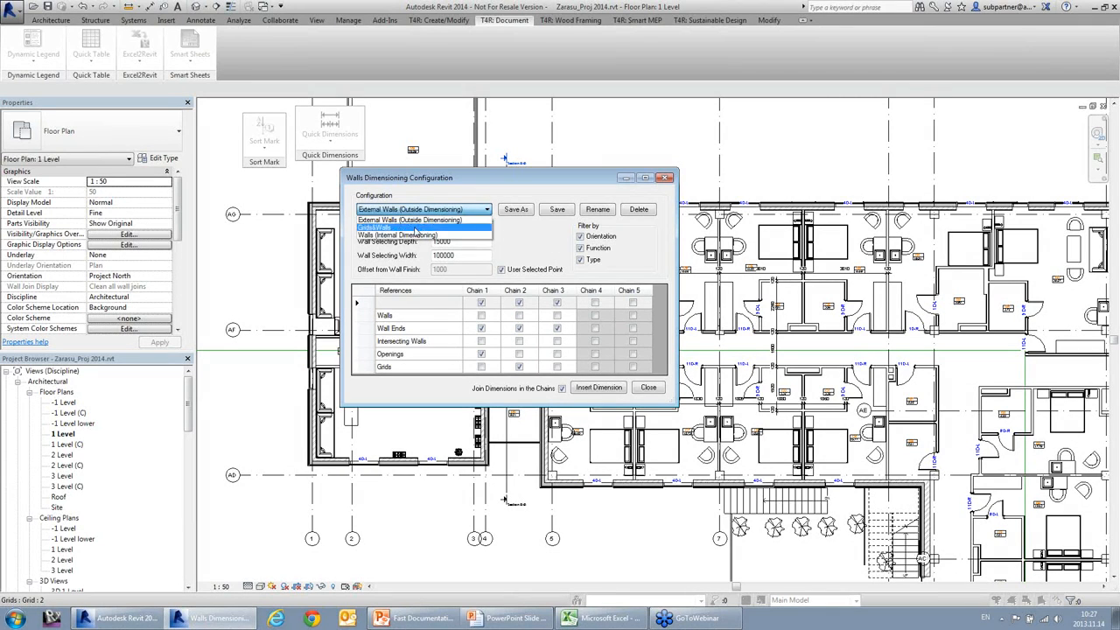
{"action": "left_click", "coordinate": [508, 242]}
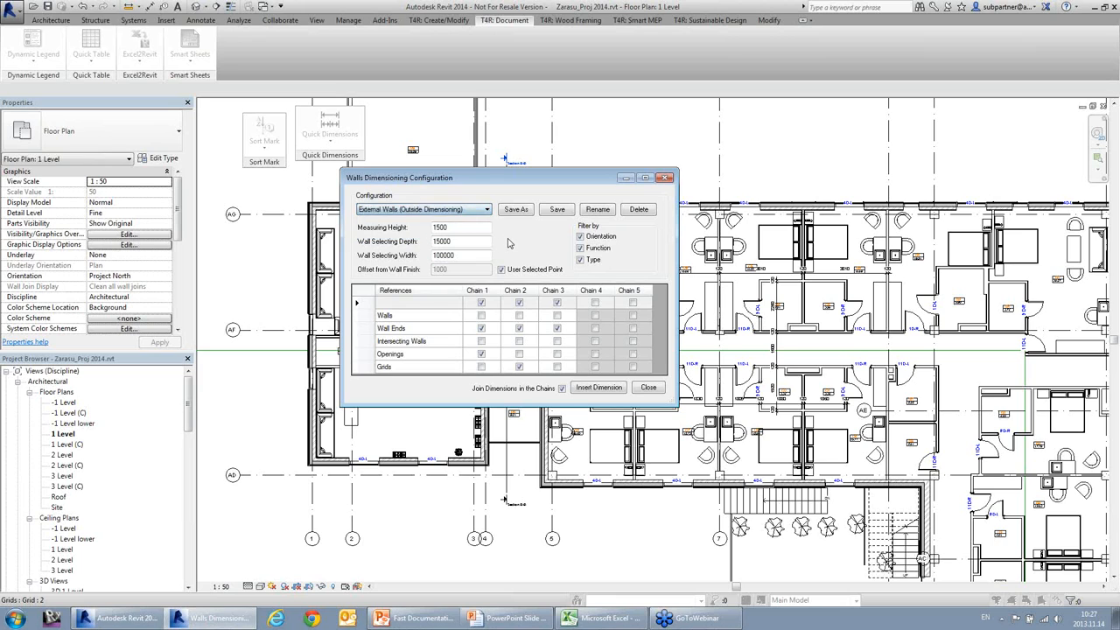
{"action": "left_click", "coordinate": [648, 388]}
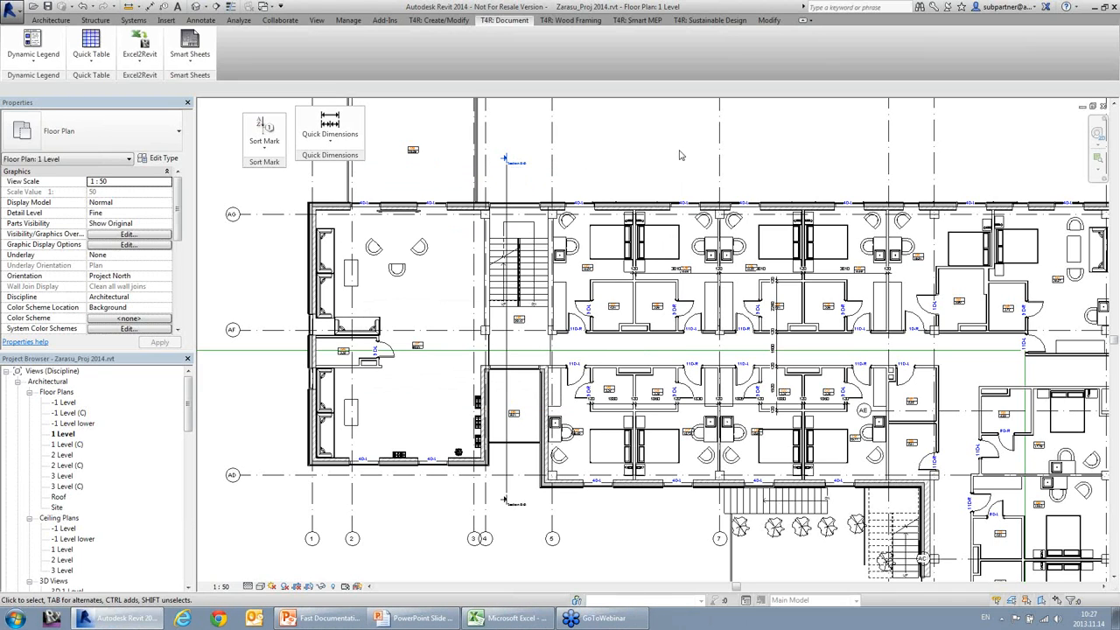
Dimension the two exterior walls along grid AG with Preselected Walls Dimensioning, placing the chains outside the building.
{"action": "left_click", "coordinate": [641, 213]}
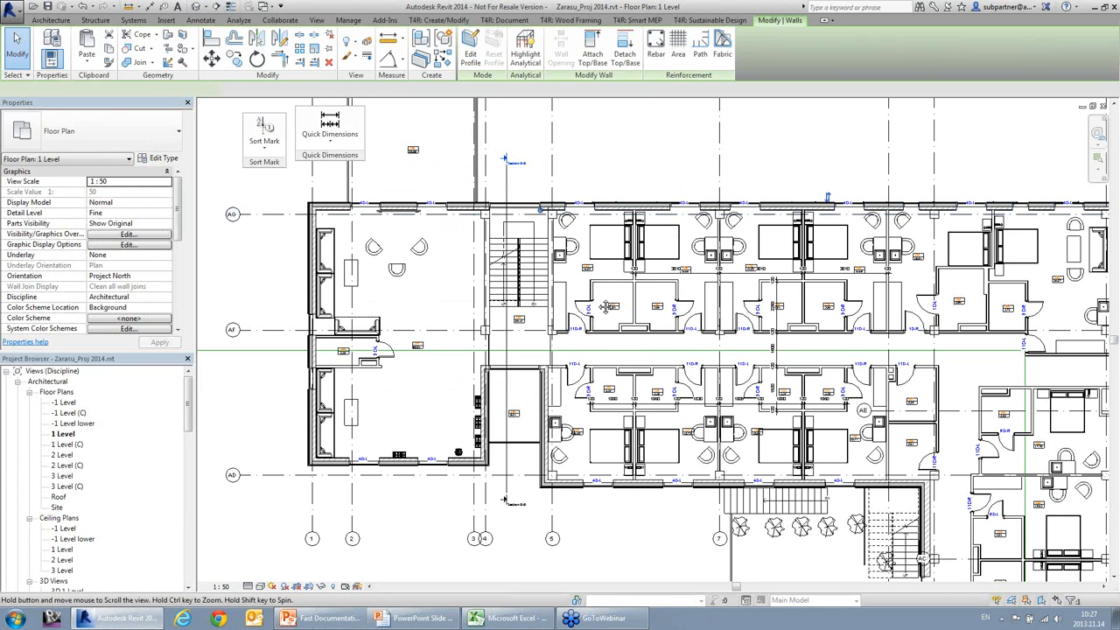
{"action": "middle_click_drag", "start_coordinate": [642, 213], "coordinate": [636, 214]}
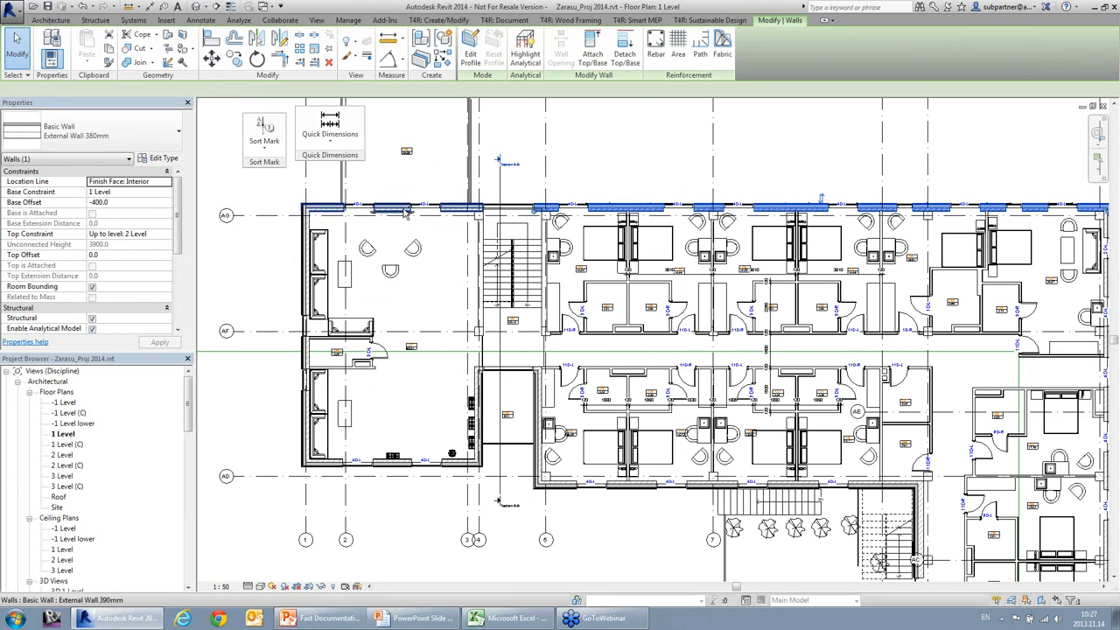
{"action": "left_click", "coordinate": [392, 208], "text": "ctrl"}
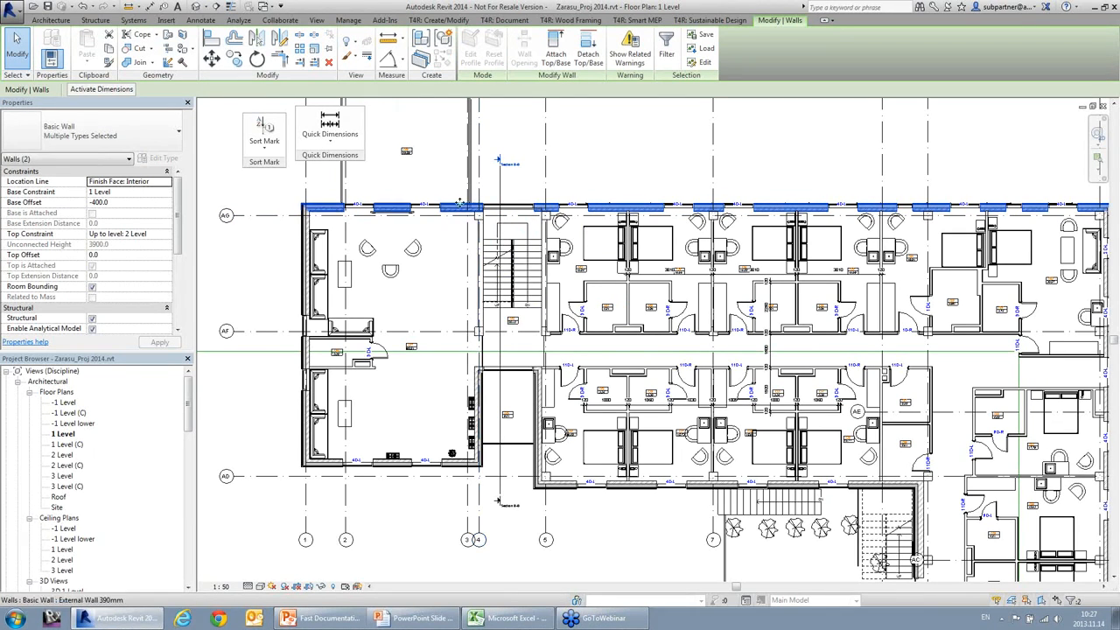
{"action": "left_click", "coordinate": [342, 138]}
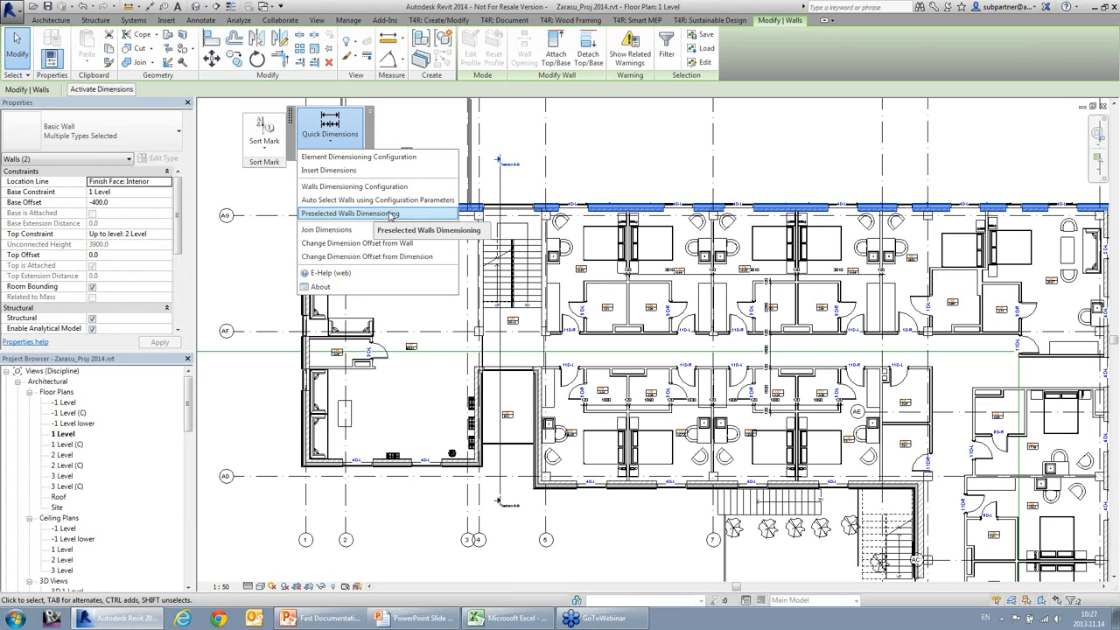
{"action": "left_click", "coordinate": [390, 214]}
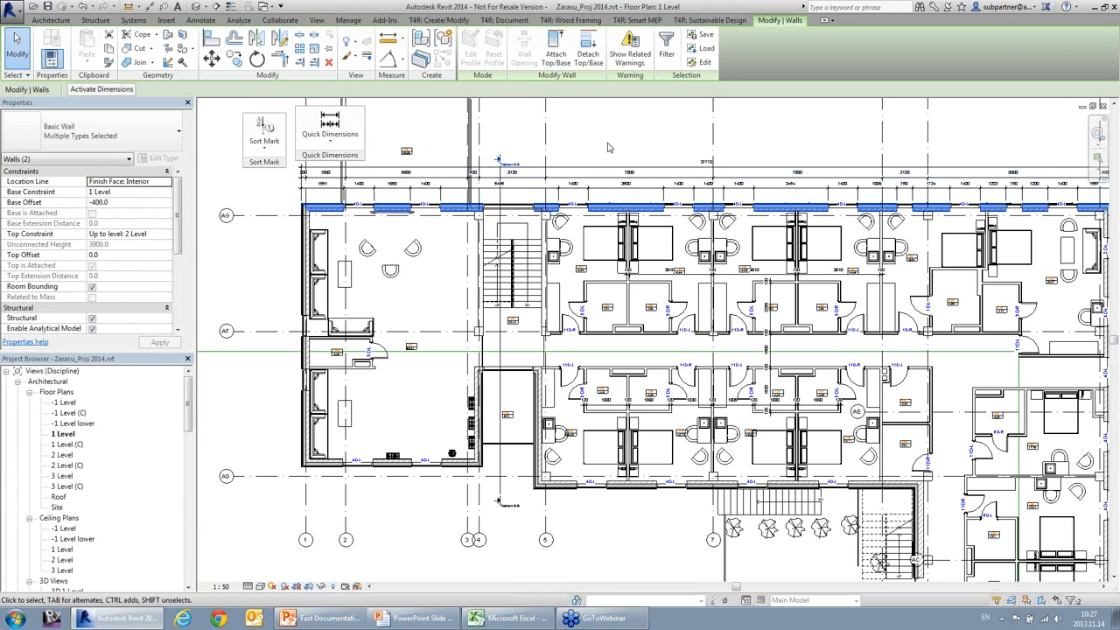
{"action": "scroll", "coordinate": [623, 140], "scroll_direction": "up", "scroll_amount": 3}
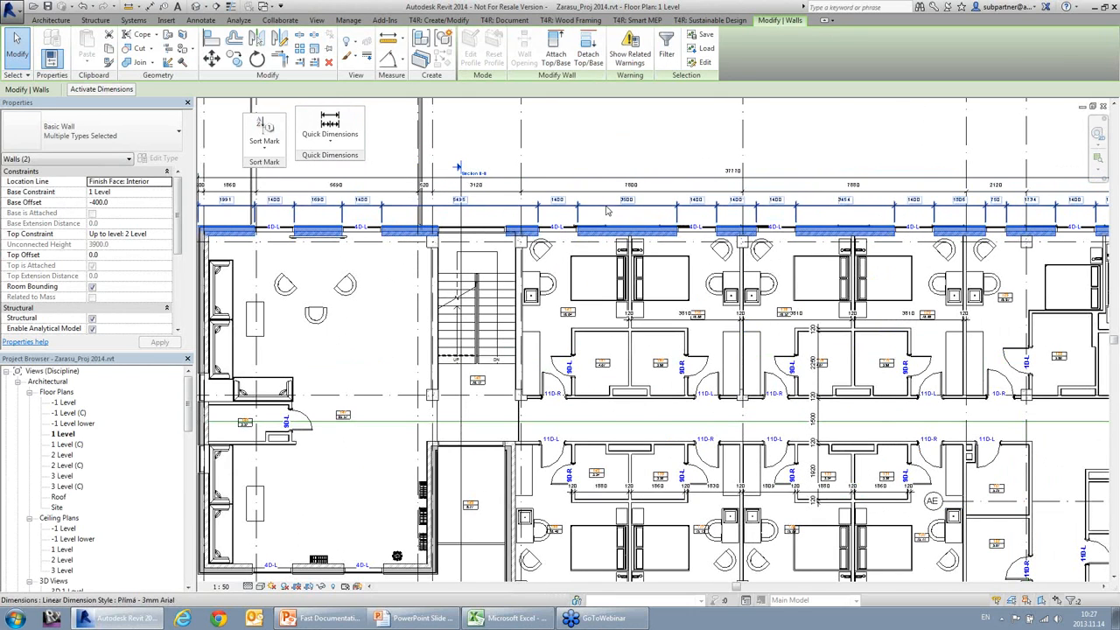
{"action": "scroll", "coordinate": [613, 210], "scroll_direction": "down", "scroll_amount": 3}
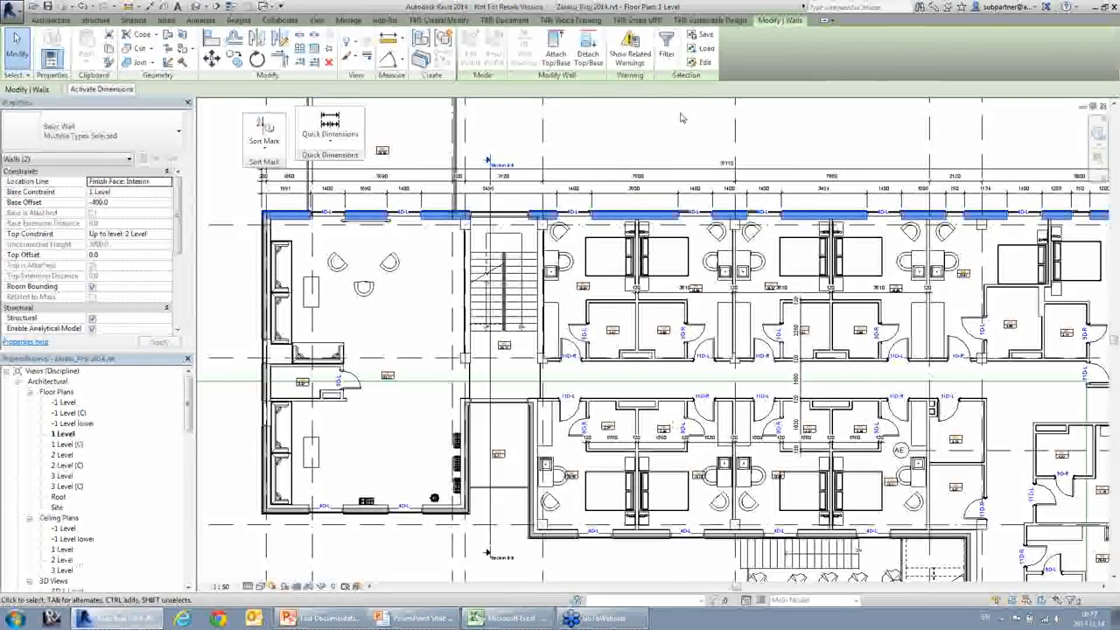
Dimension the exterior wall along grid 1 with Preselected Walls Dimensioning, placing the chains outside the building.
{"action": "left_click", "coordinate": [317, 263]}
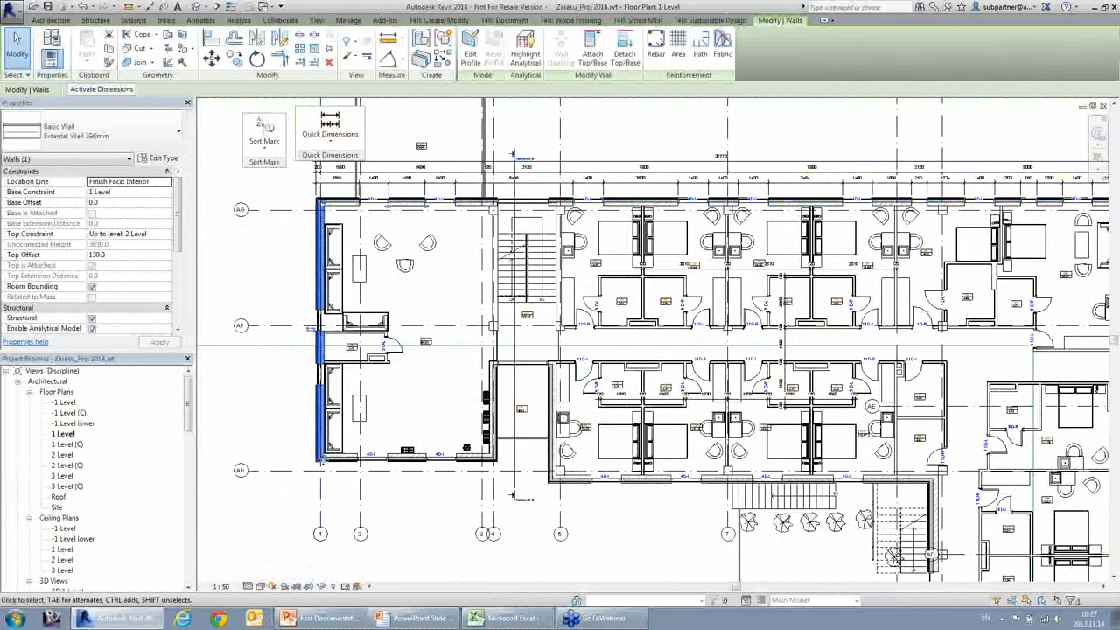
{"action": "left_click", "coordinate": [330, 133]}
{"action": "left_click", "coordinate": [350, 212]}
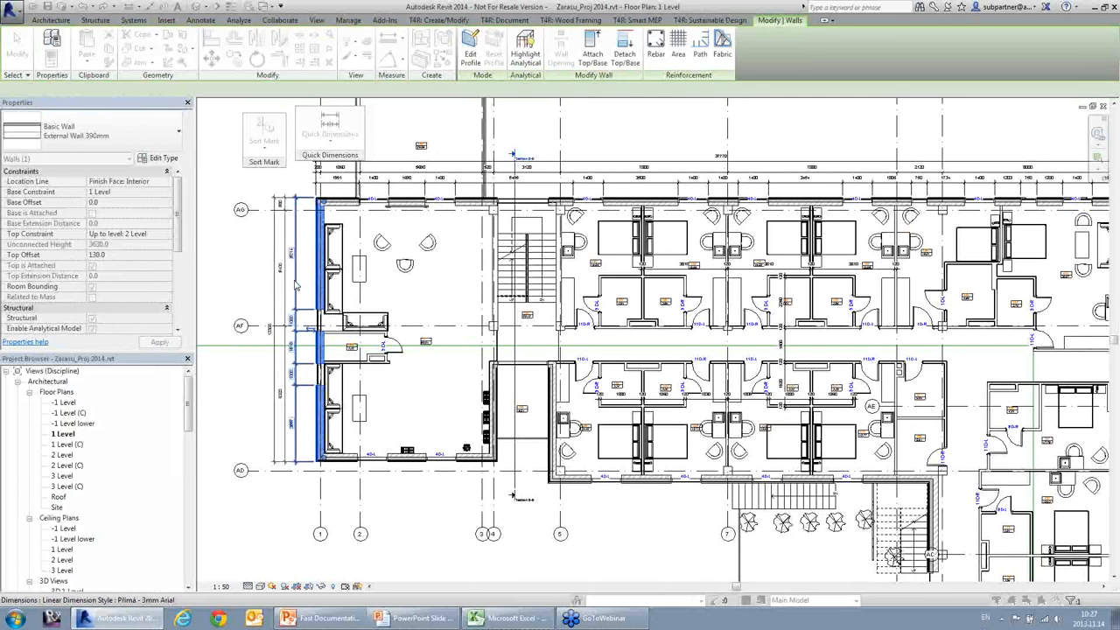
{"action": "scroll", "coordinate": [278, 275], "scroll_direction": "up", "scroll_amount": 2}
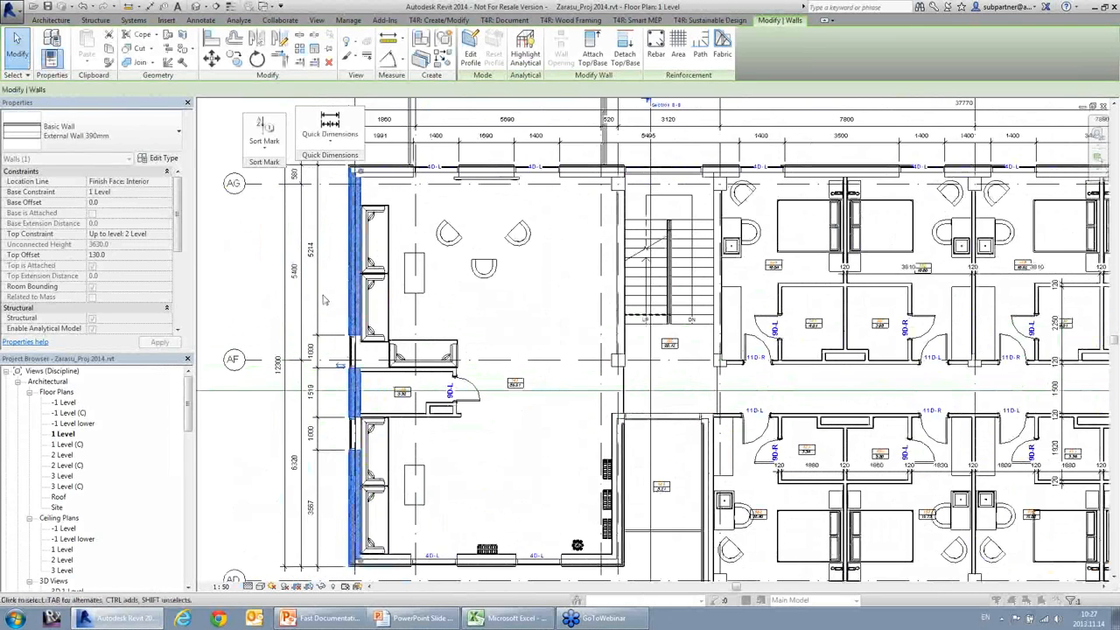
{"action": "scroll", "coordinate": [250, 243], "scroll_direction": "down", "scroll_amount": 2}
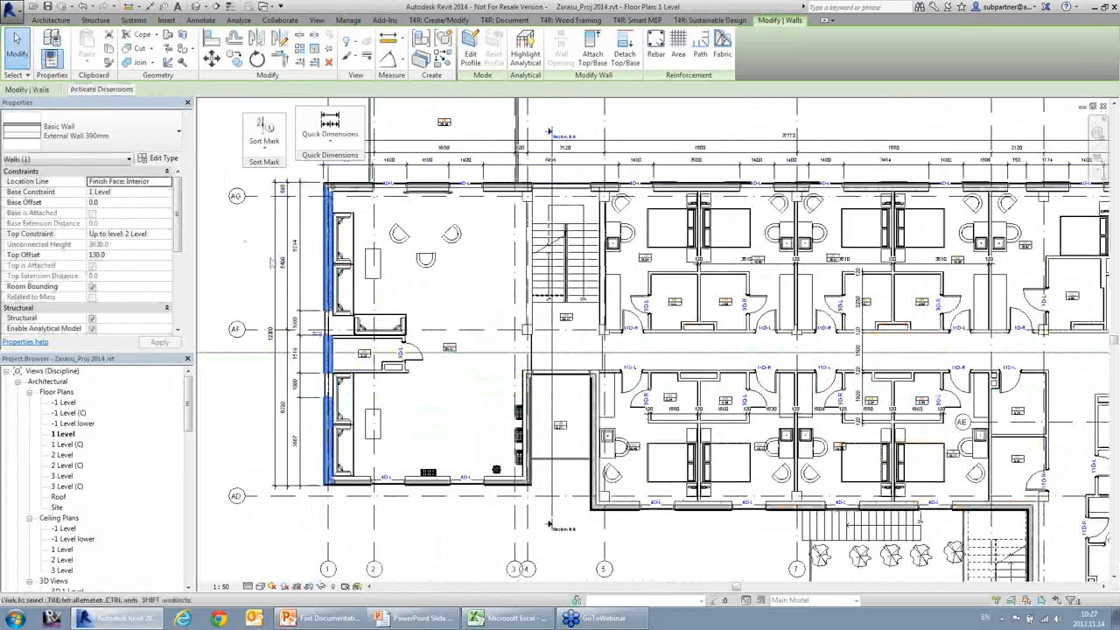
{"action": "scroll", "coordinate": [308, 266], "scroll_direction": "up", "scroll_amount": 2}
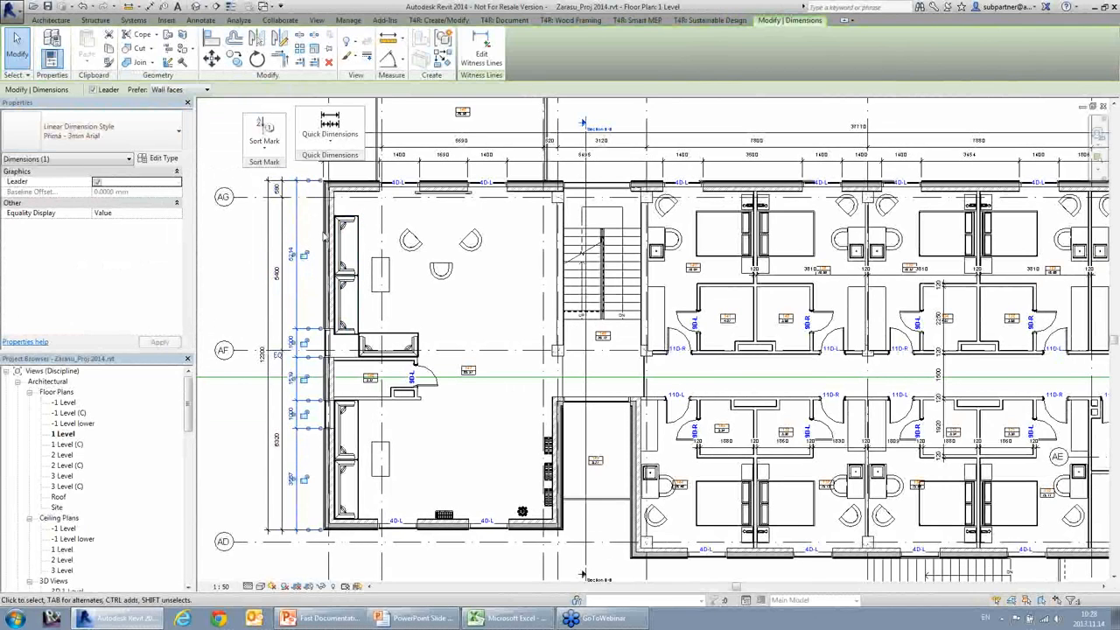
{"action": "key", "text": "Escape"}
Dimension the two offset exterior walls near grid AD together with Preselected Walls Dimensioning, placing the chains outside above the grid bubbles.
{"action": "scroll", "coordinate": [285, 206], "scroll_direction": "down", "scroll_amount": 2}
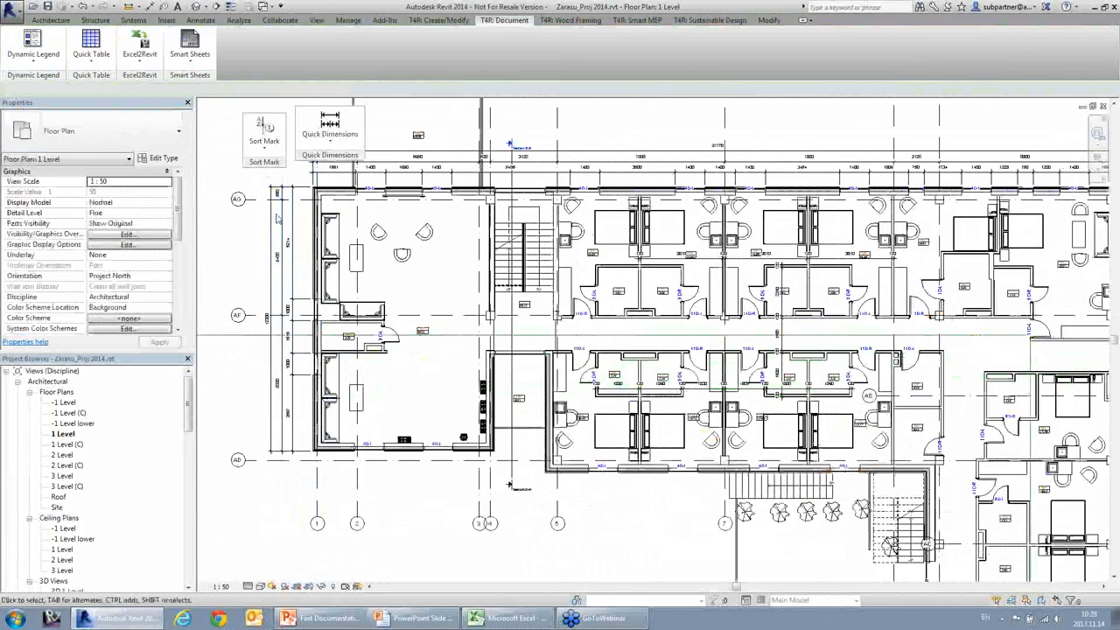
{"action": "left_click", "coordinate": [649, 470]}
{"action": "left_click", "coordinate": [472, 448], "text": "ctrl"}
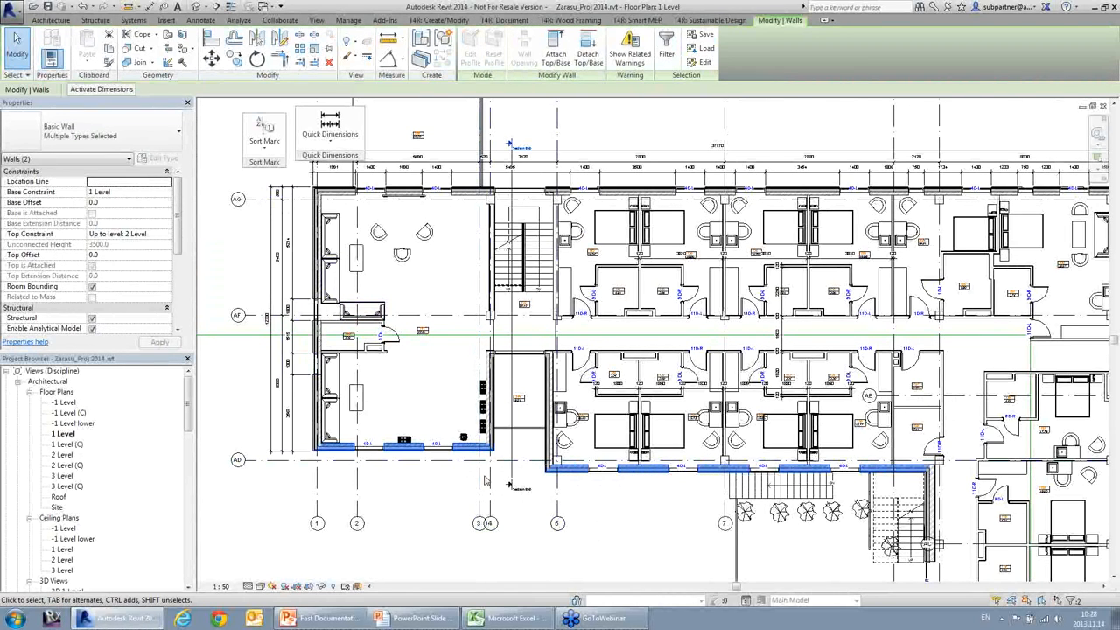
{"action": "left_click", "coordinate": [335, 140]}
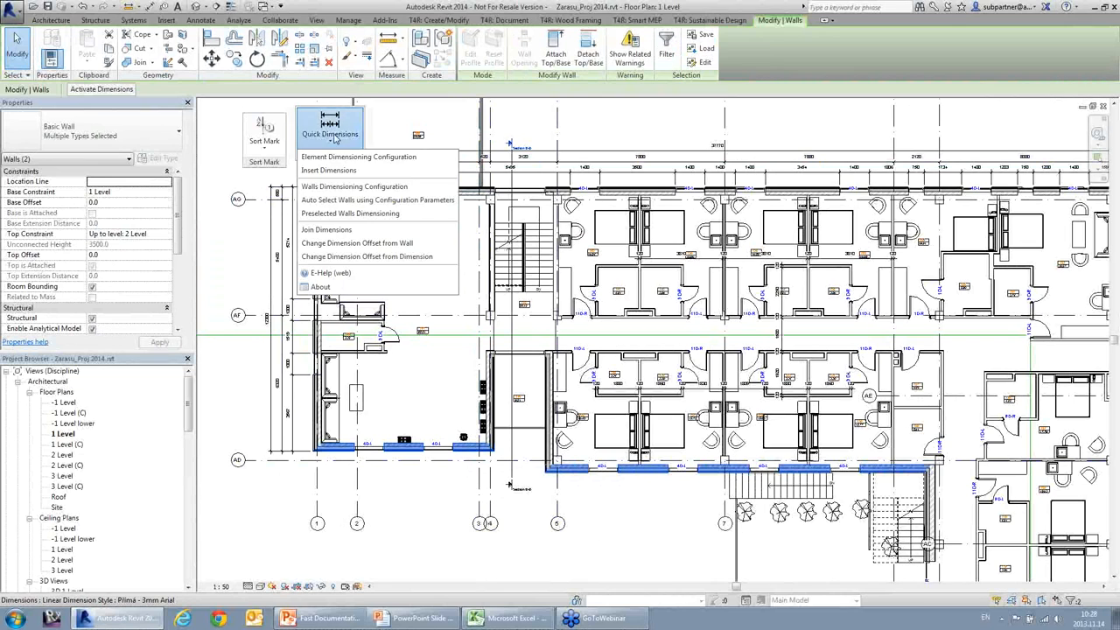
{"action": "left_click", "coordinate": [350, 214]}
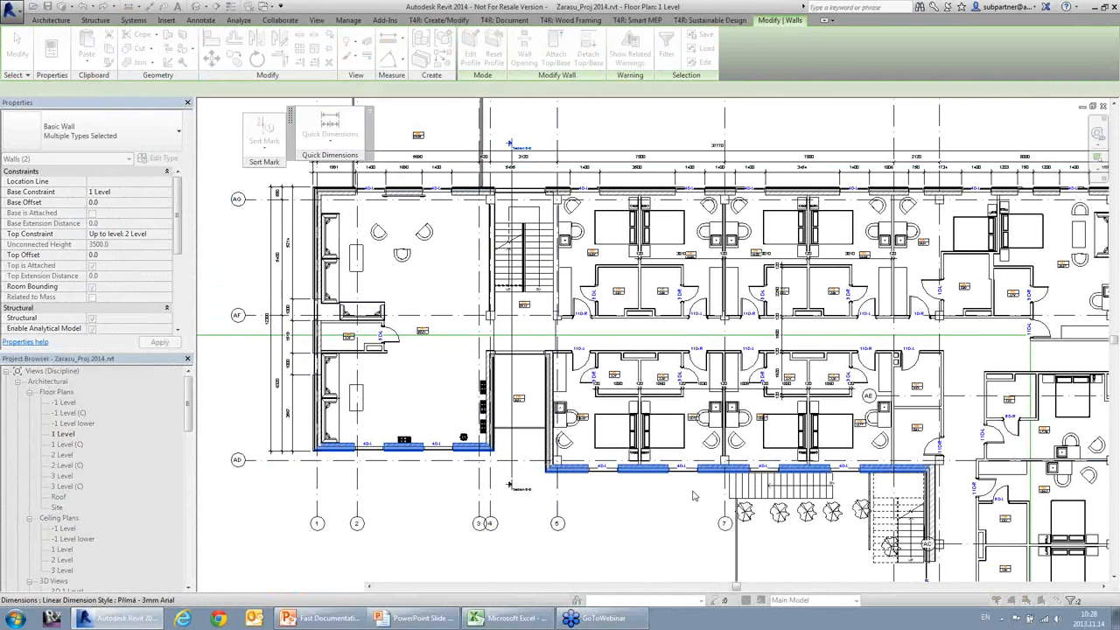
{"action": "left_click", "coordinate": [541, 490]}
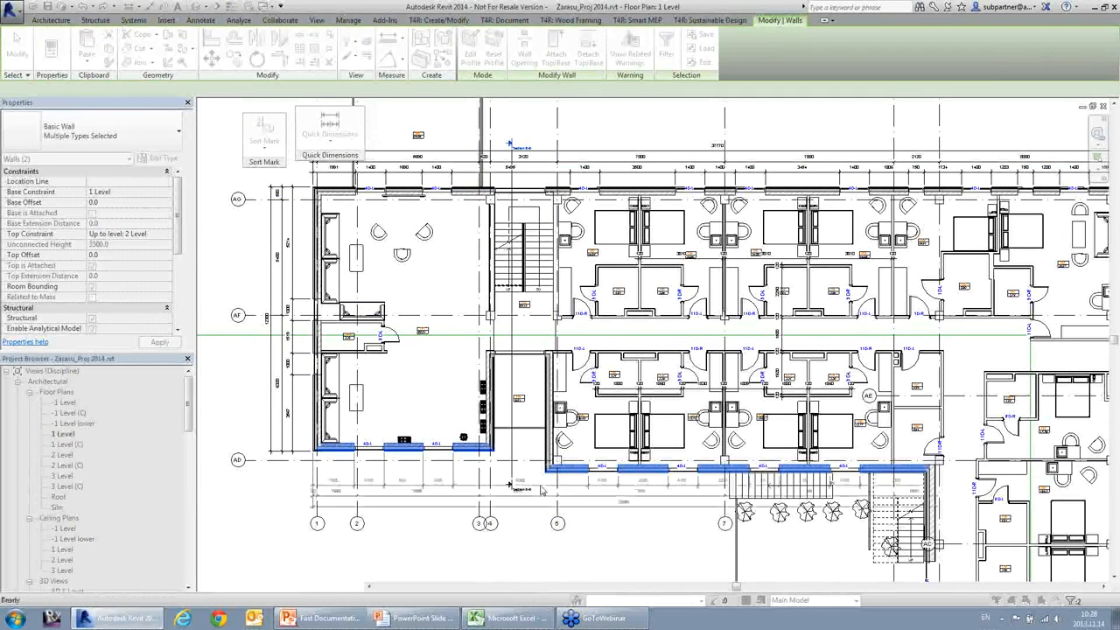
{"action": "left_click", "coordinate": [417, 558]}
{"action": "scroll", "coordinate": [417, 558], "scroll_direction": "up", "scroll_amount": 1}
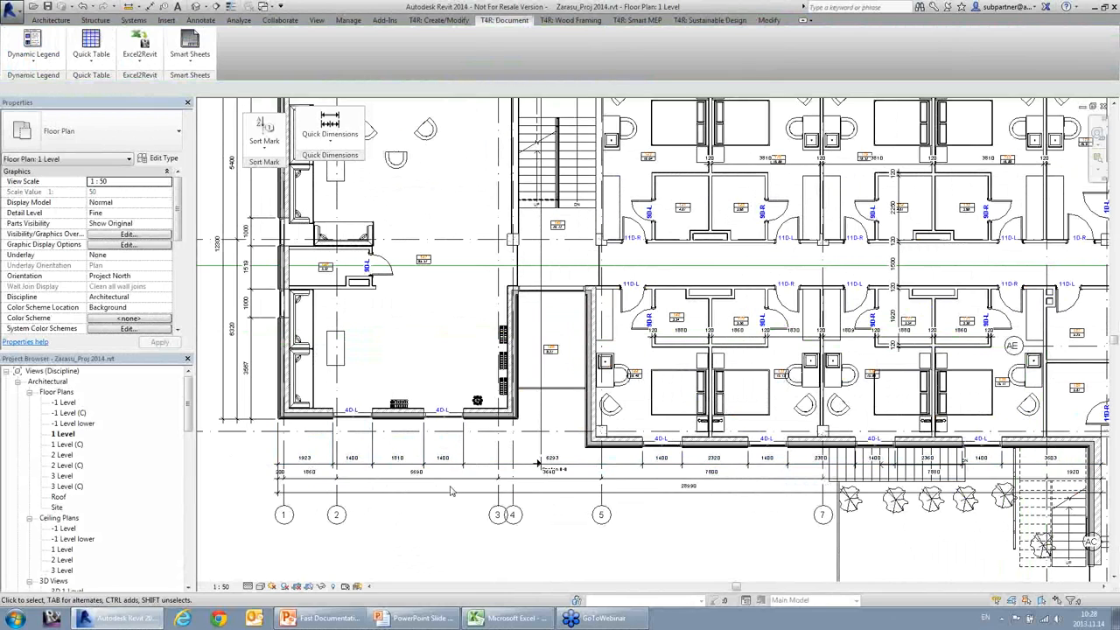
{"action": "scroll", "coordinate": [408, 480], "scroll_direction": "down", "scroll_amount": 2}
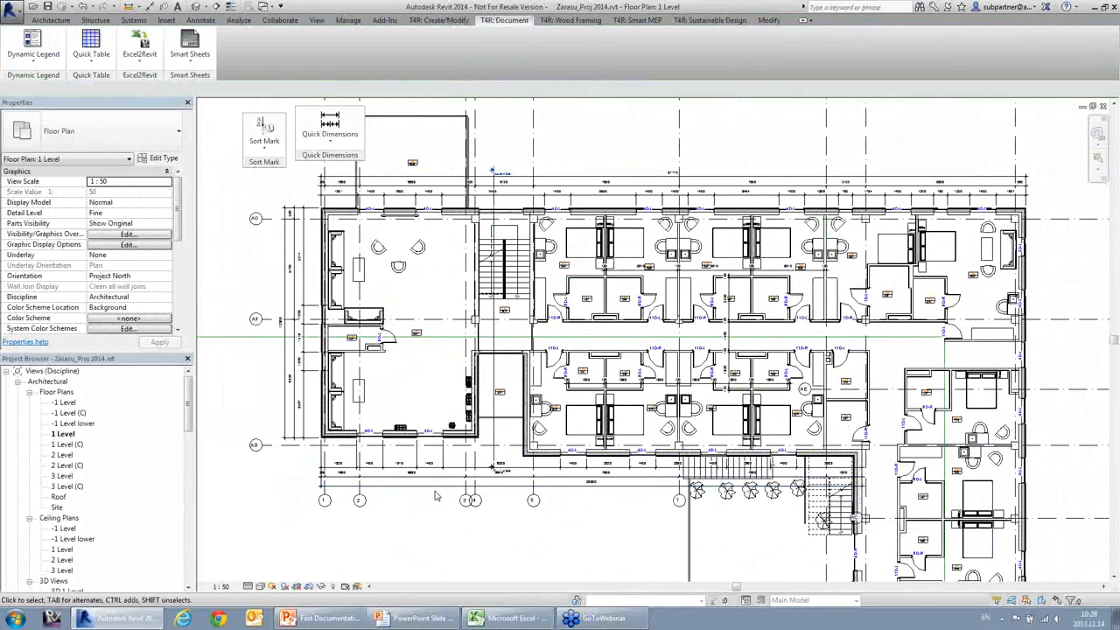
Switch to the Section C-C view of the Saramos QD 2014.rvt project.
{"action": "left_click", "coordinate": [317, 20]}
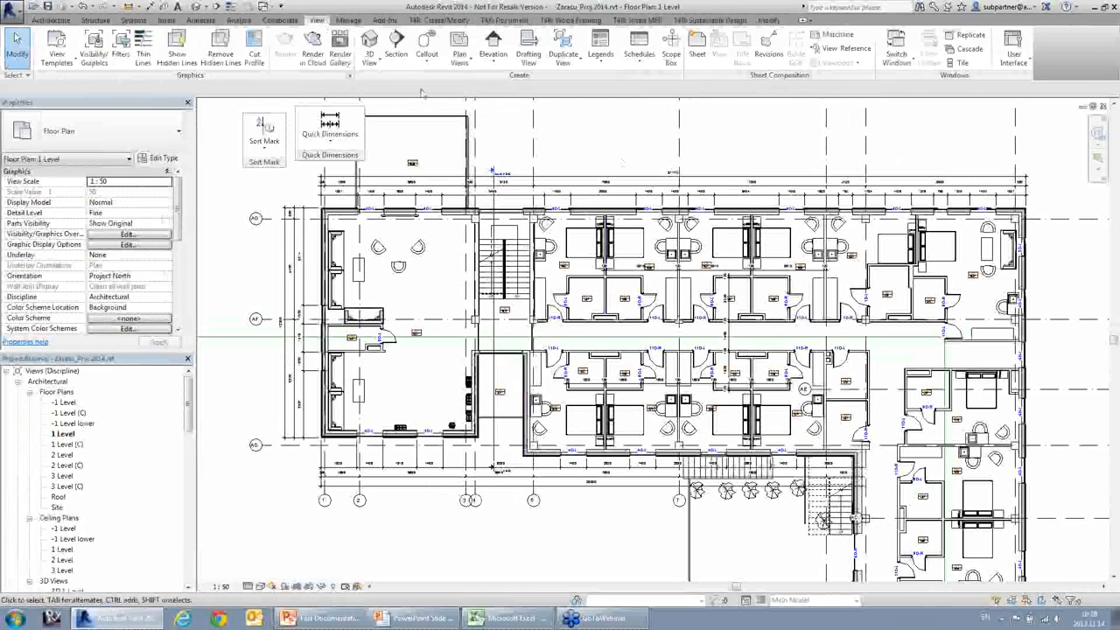
{"action": "left_click", "coordinate": [901, 57]}
{"action": "left_click", "coordinate": [910, 94]}
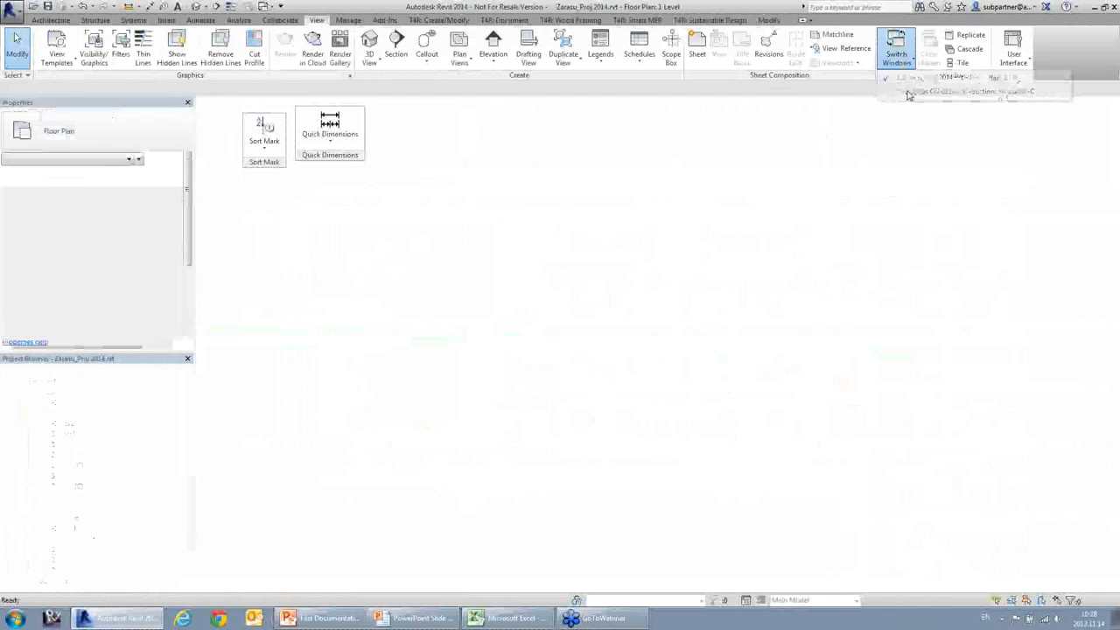
{"action": "scroll", "coordinate": [437, 282], "scroll_direction": "up", "scroll_amount": 2}
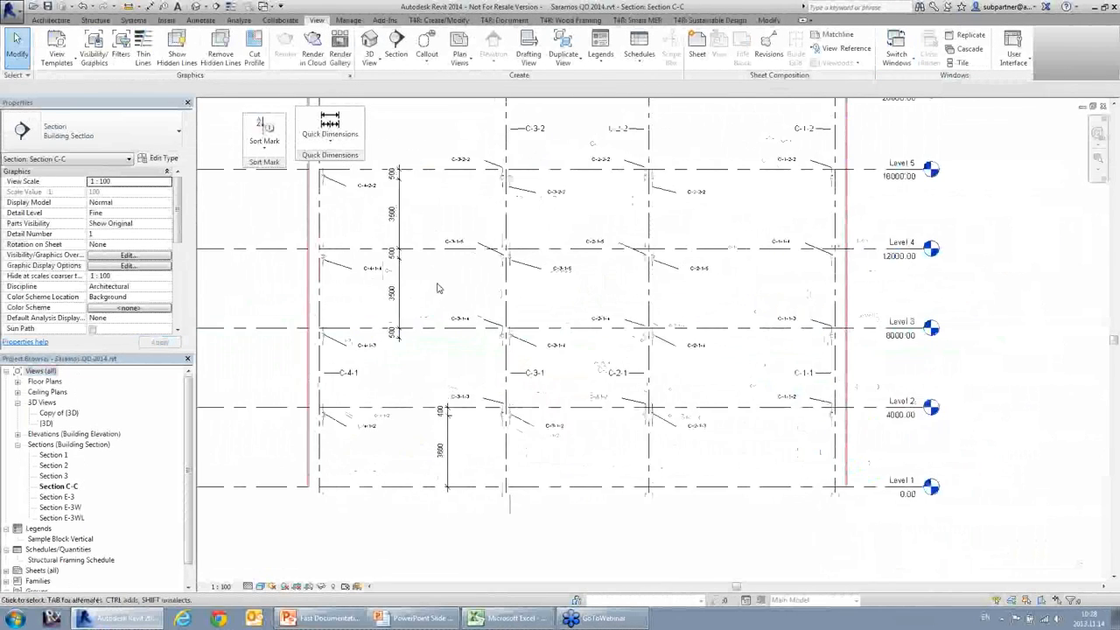
Join the separate lower dimension with the upper vertical chain using Join Dimensions, and check the joined chain by selecting it.
{"action": "left_click", "coordinate": [330, 127]}
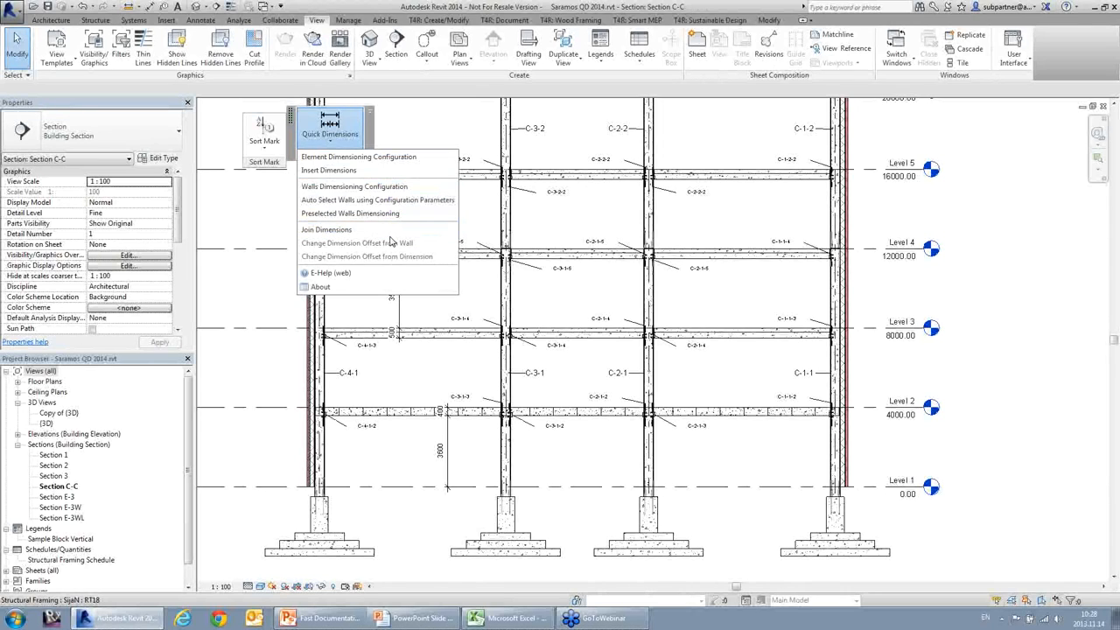
{"action": "left_click", "coordinate": [363, 231]}
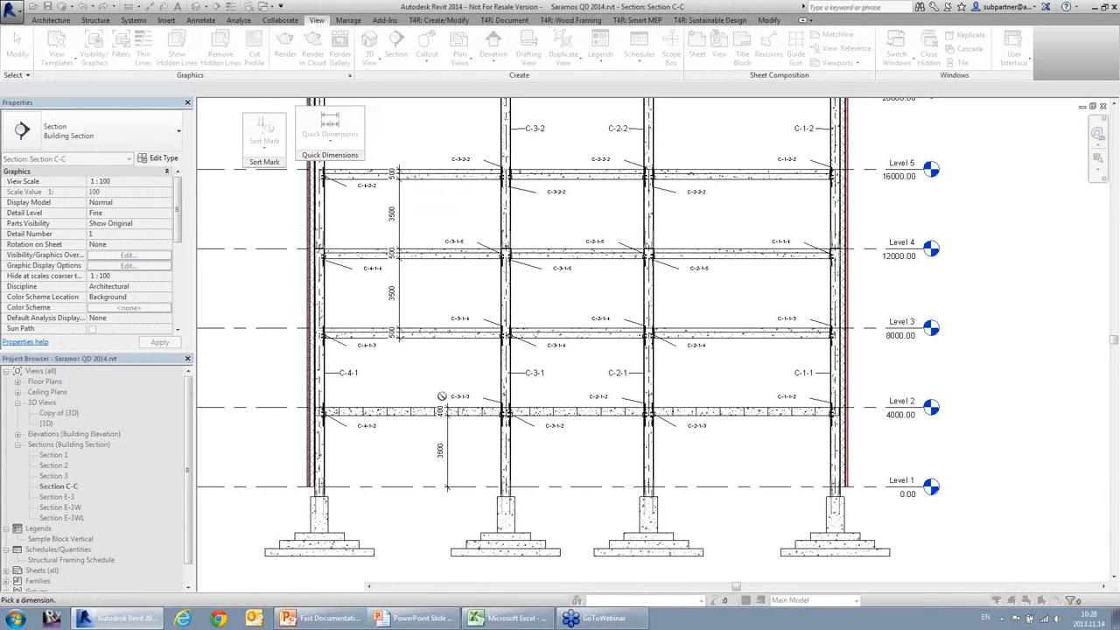
{"action": "left_click", "coordinate": [455, 360]}
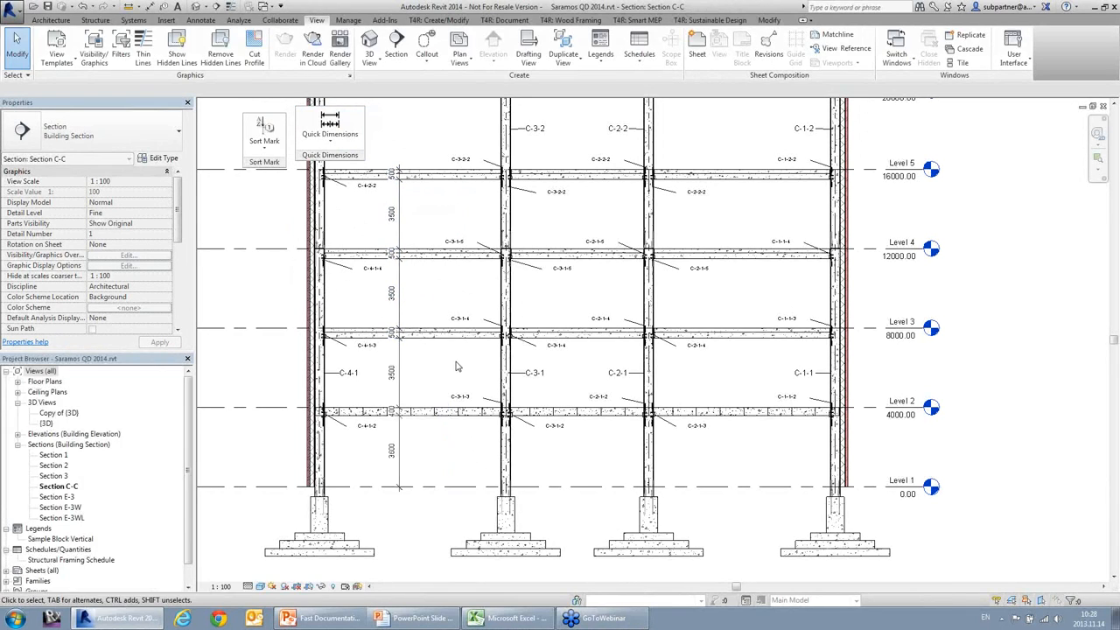
{"action": "left_click", "coordinate": [403, 371]}
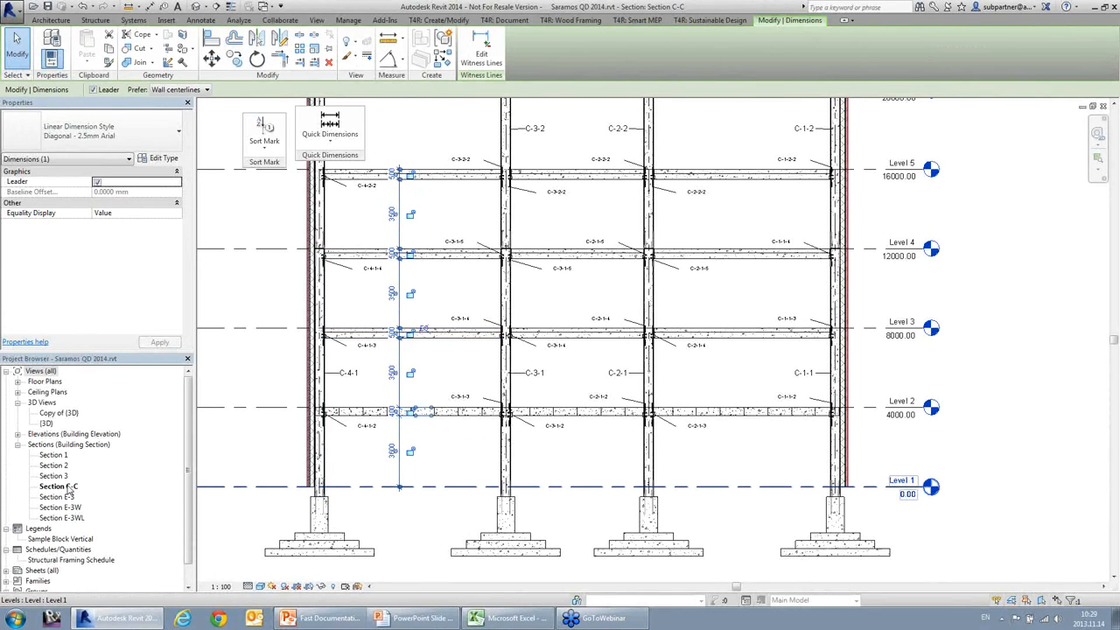
{"action": "left_click", "coordinate": [249, 295]}
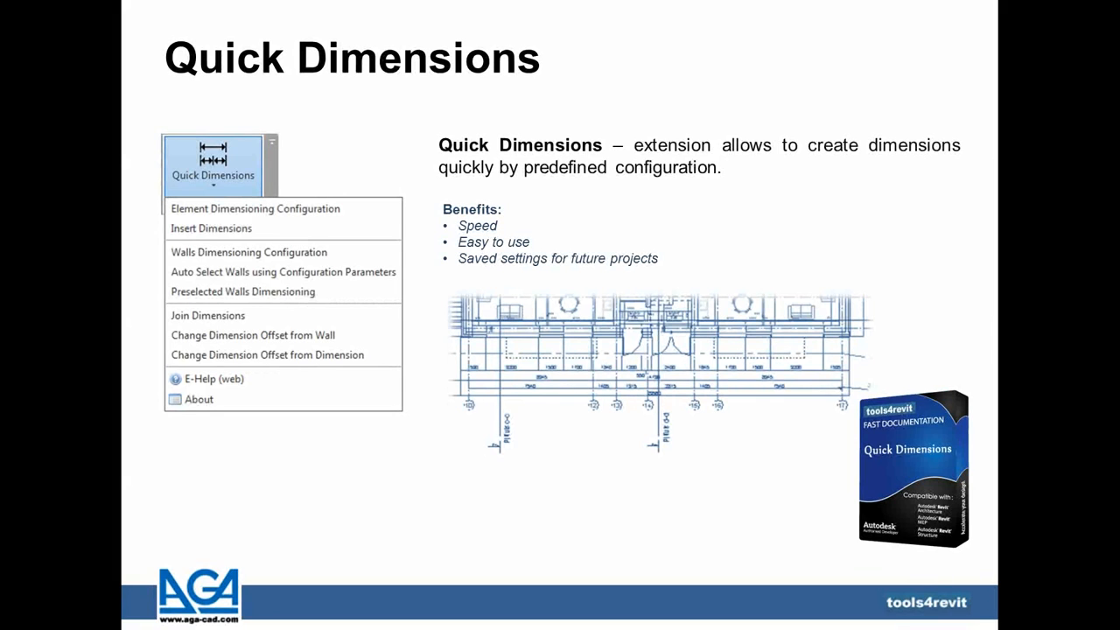
{"action": "key", "text": "Right"}
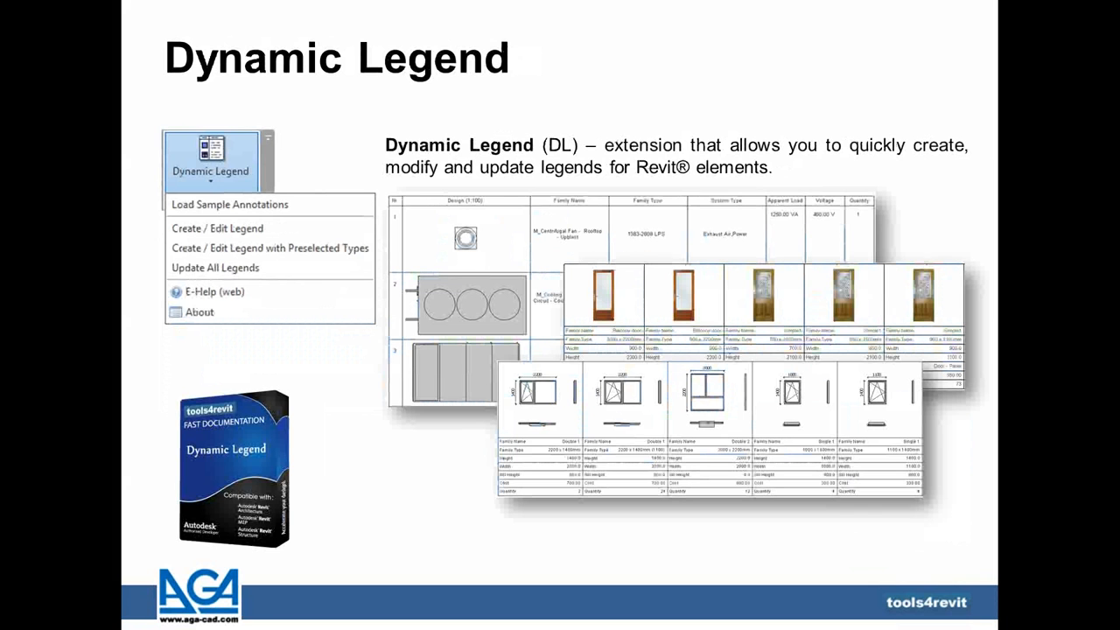
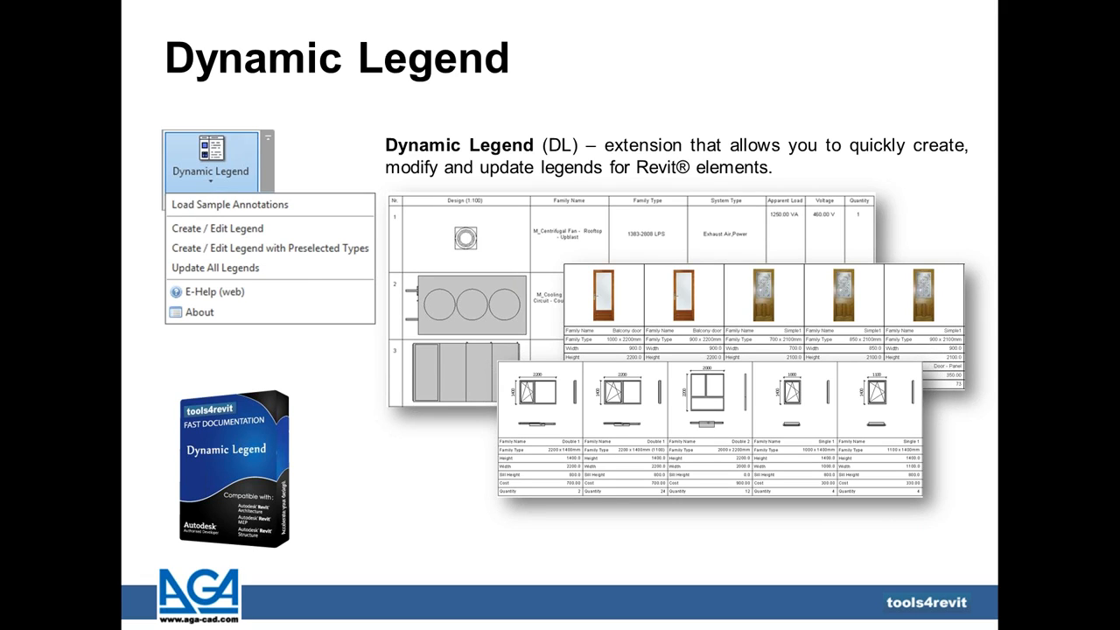
Return to Revit, switch to the Zarasu_Proj 2014.rvt project and open the Sample Legend Block Horizontal legend.
{"action": "key", "text": "alt+Tab"}
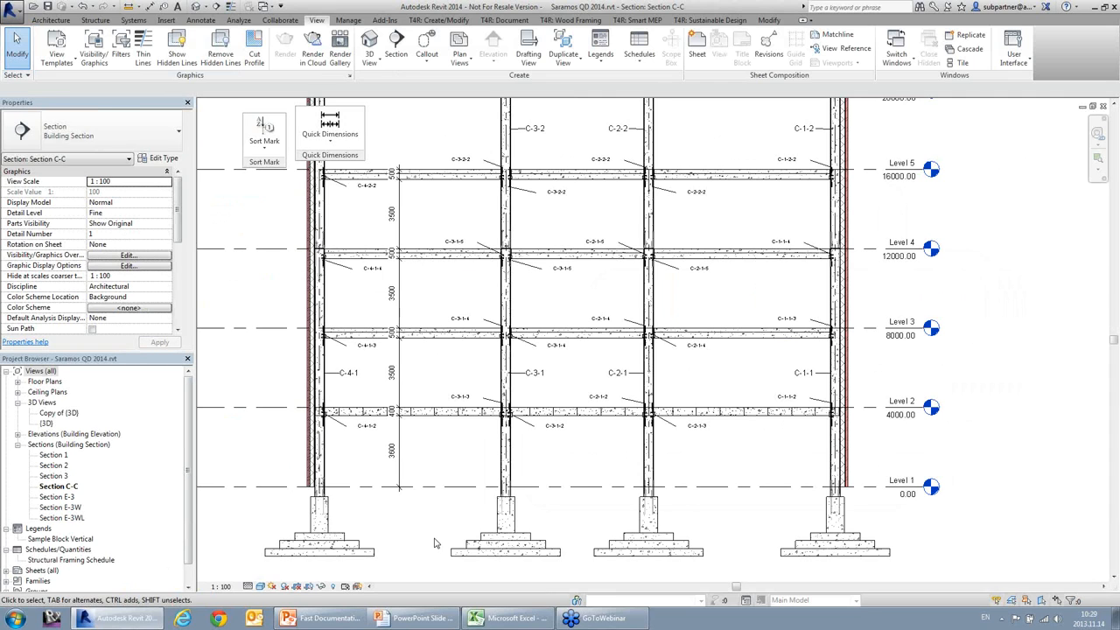
{"action": "left_click", "coordinate": [895, 48]}
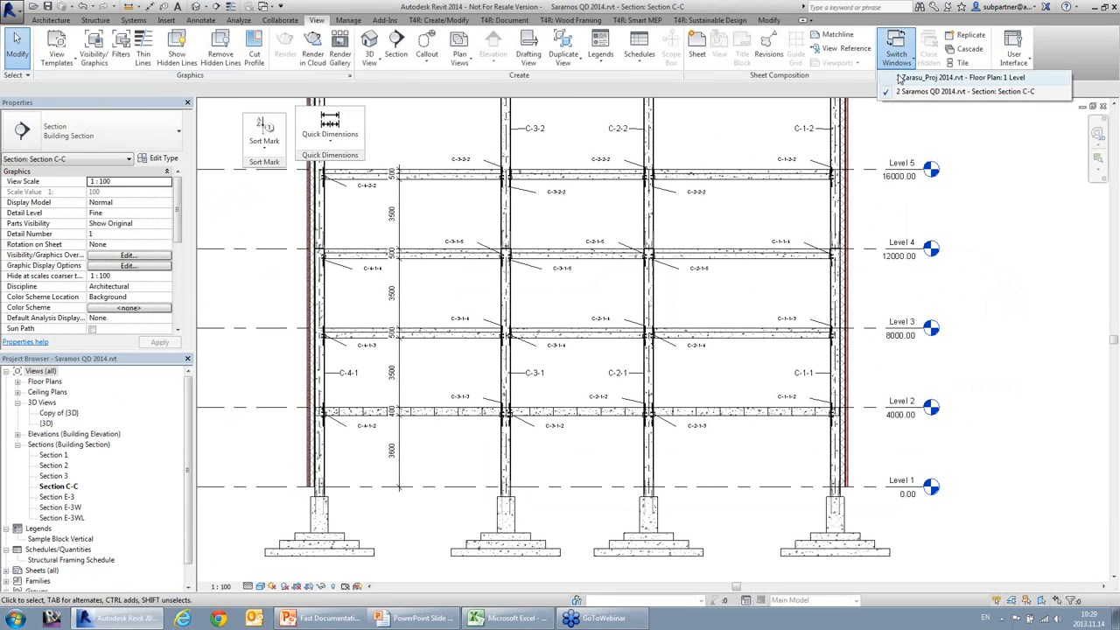
{"action": "left_click", "coordinate": [937, 77]}
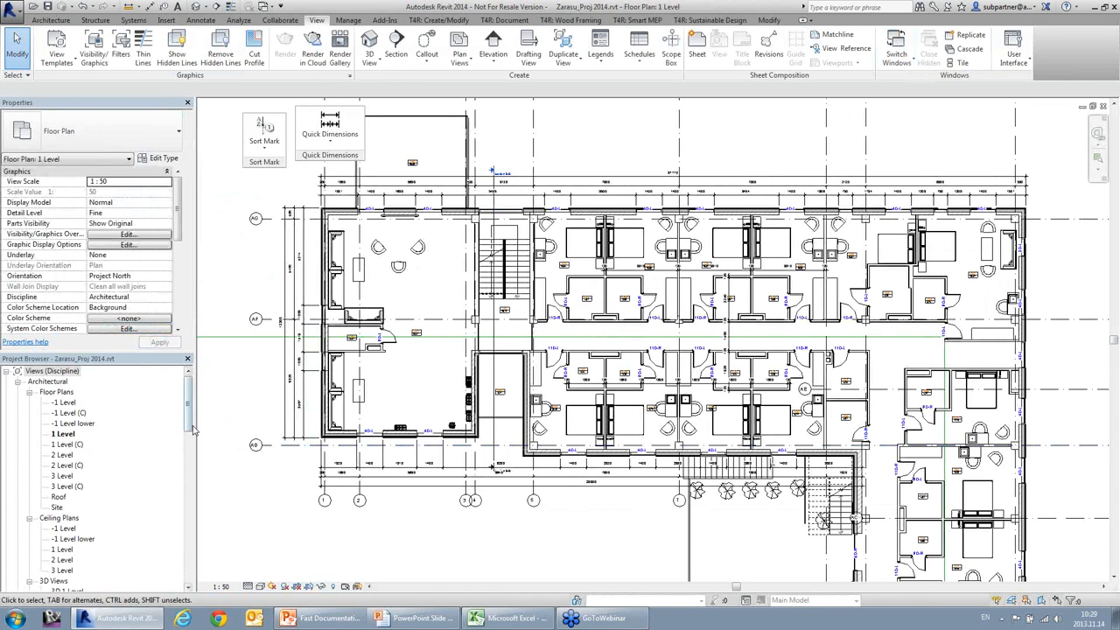
{"action": "scroll", "coordinate": [194, 495], "scroll_direction": "down", "scroll_amount": 5}
{"action": "scroll", "coordinate": [194, 496], "scroll_direction": "down", "scroll_amount": 6}
{"action": "left_click", "coordinate": [88, 472]}
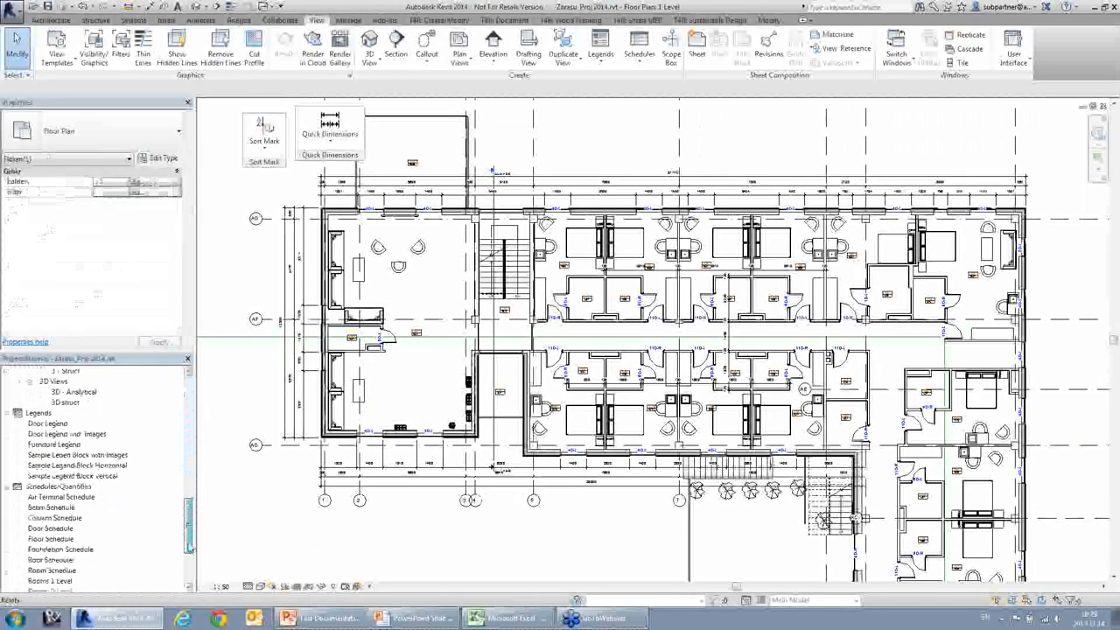
{"action": "double_click", "coordinate": [88, 468]}
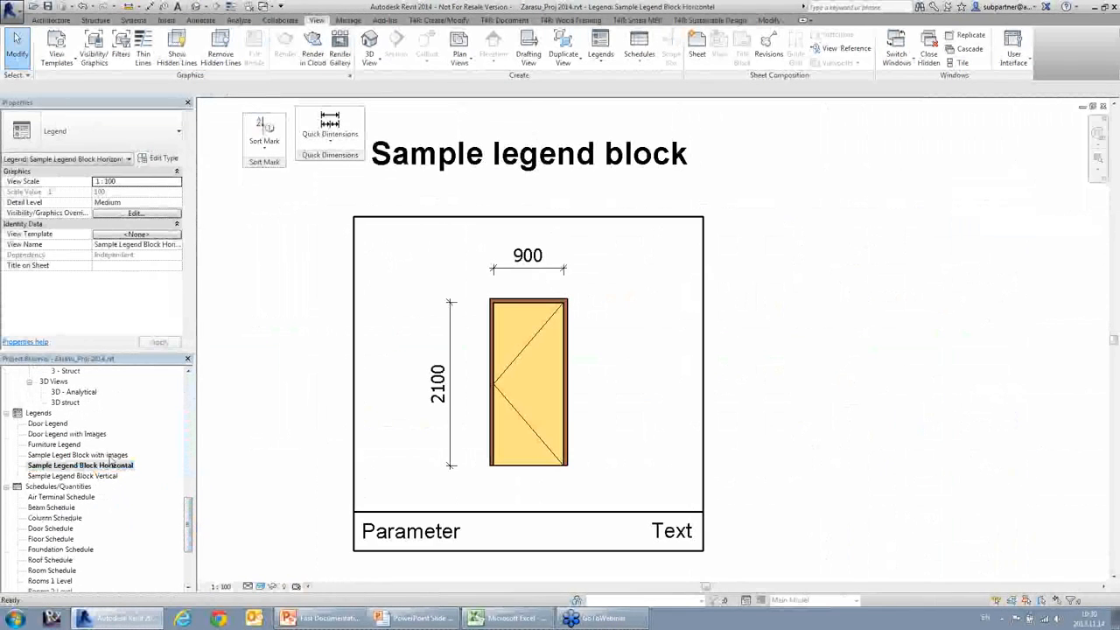
{"action": "scroll", "coordinate": [612, 250], "scroll_direction": "down", "scroll_amount": 1}
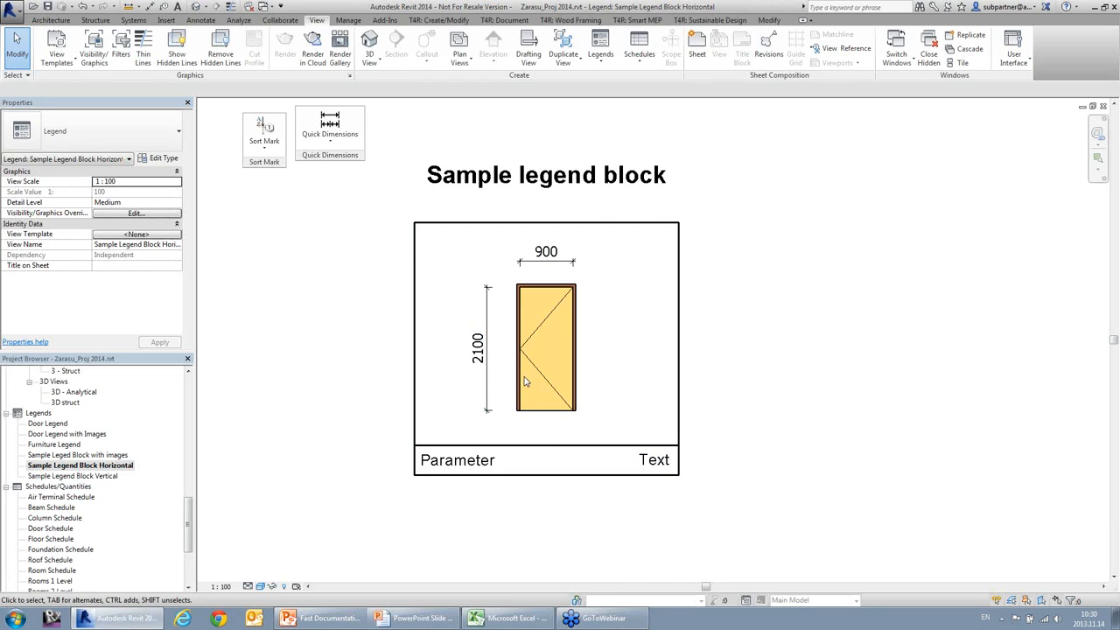
Check the types of the Parameter text note and the Text annotation in the sample legend block.
{"action": "left_click", "coordinate": [477, 466]}
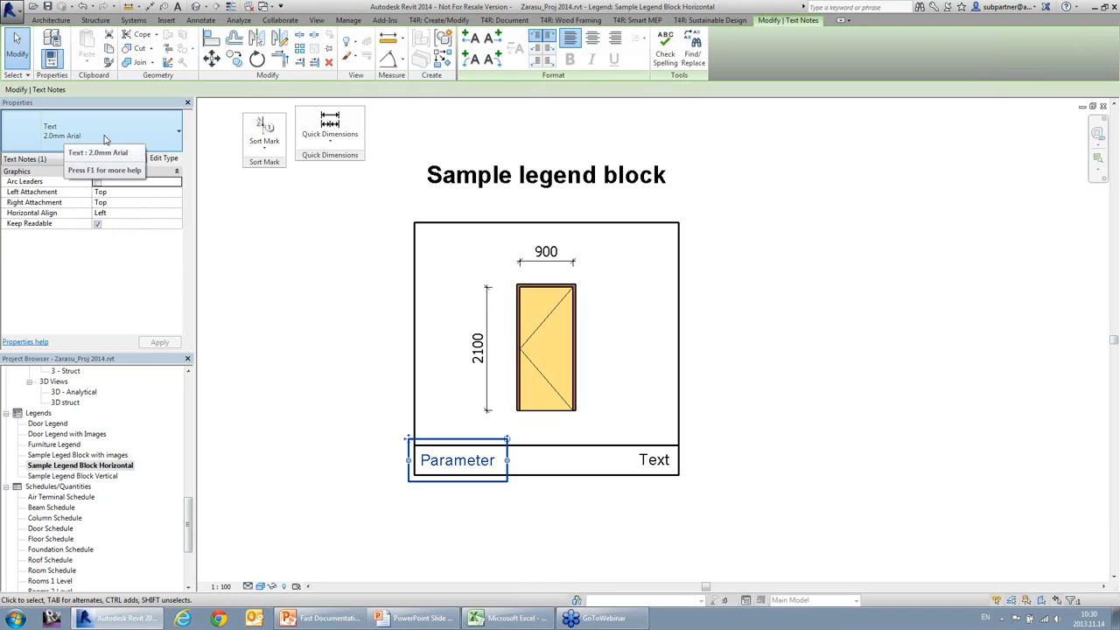
{"action": "left_click", "coordinate": [280, 403]}
{"action": "left_click", "coordinate": [668, 464]}
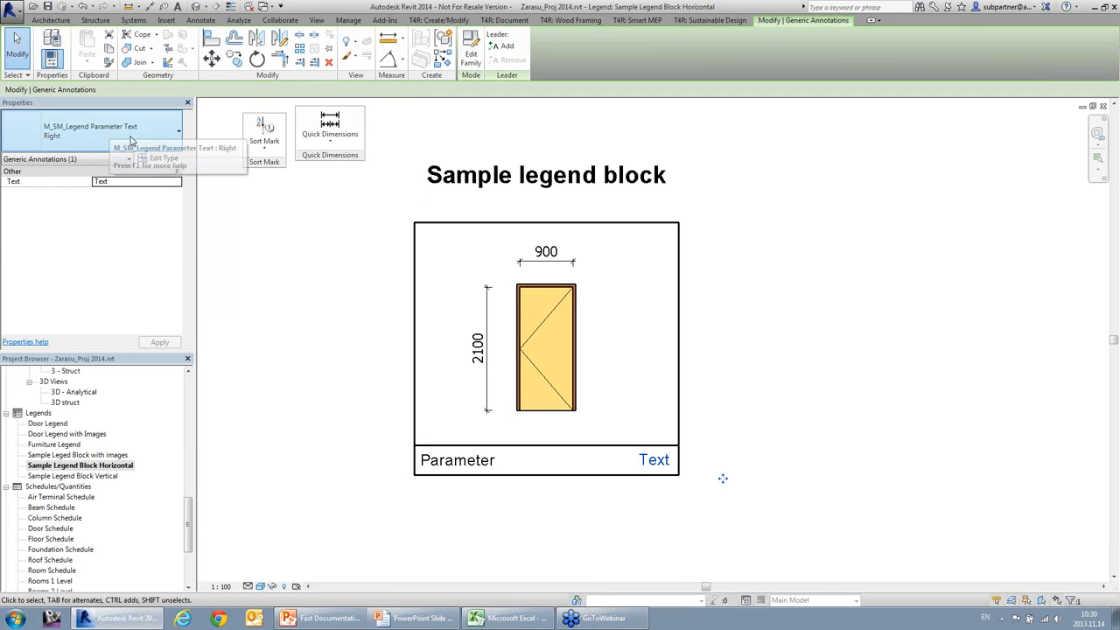
{"action": "left_click", "coordinate": [827, 349]}
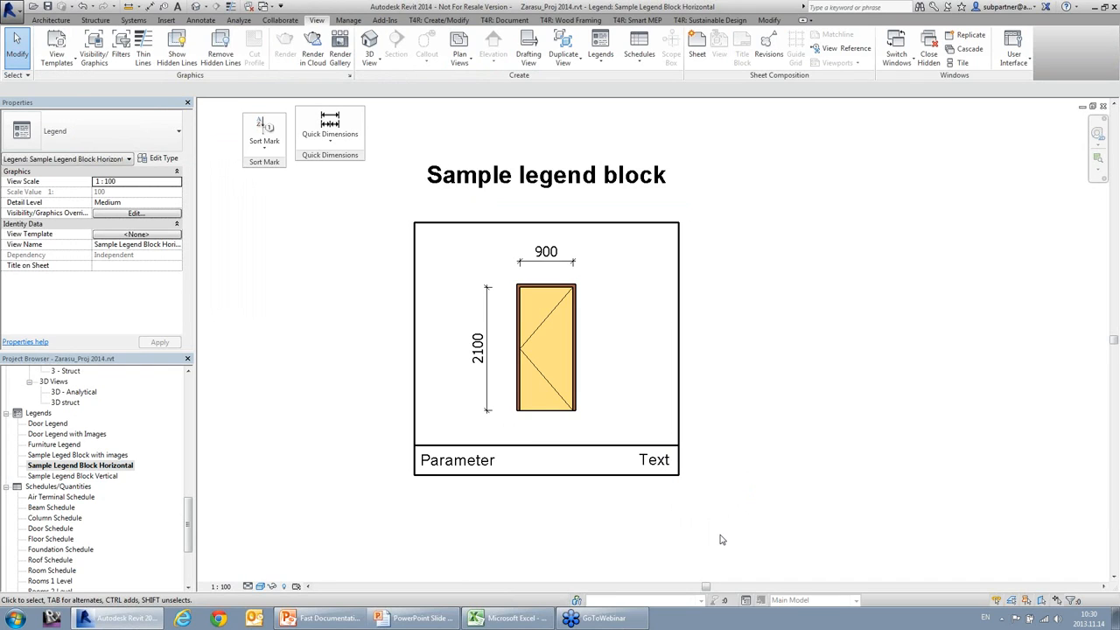
Float the Dynamic Legend tool group over the drawing area beside Quick Dimensions.
{"action": "left_click", "coordinate": [440, 20]}
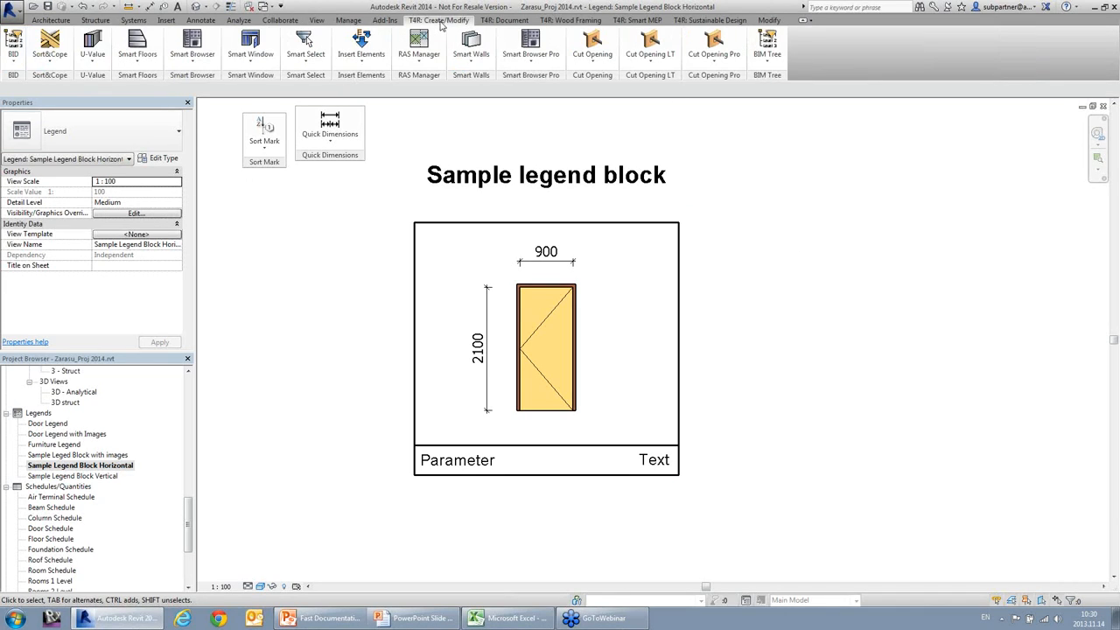
{"action": "left_click", "coordinate": [506, 21]}
{"action": "left_click_drag", "start_coordinate": [27, 78], "coordinate": [405, 163]}
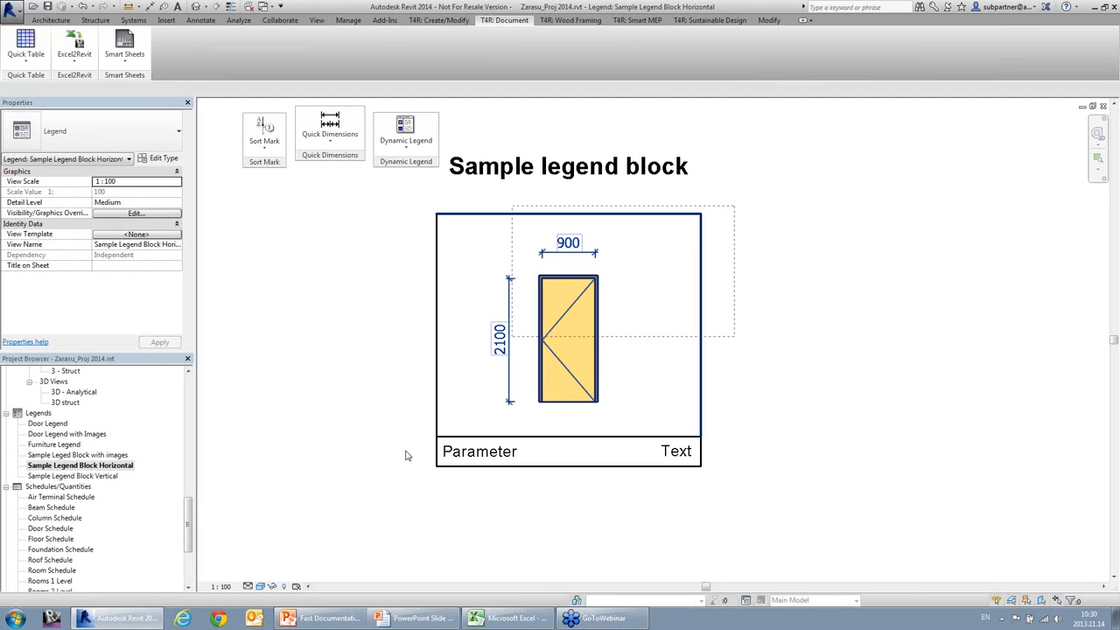
Start Create / Edit Legend for the whole sample door block and widen the Family and Type columns of its table.
{"action": "left_click", "coordinate": [406, 138]}
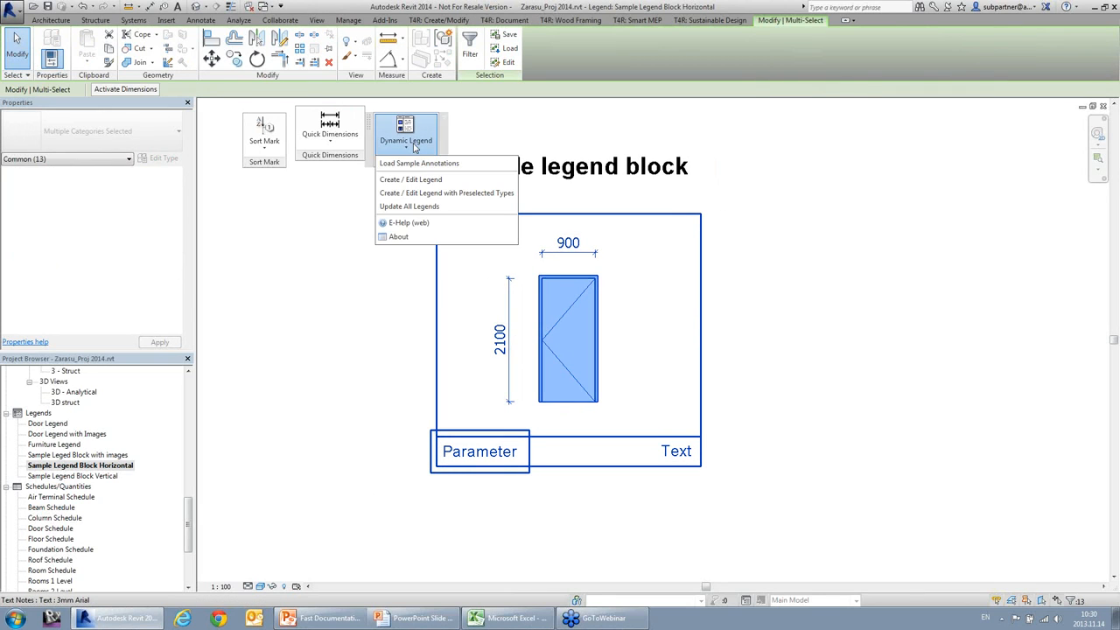
{"action": "left_click", "coordinate": [420, 180]}
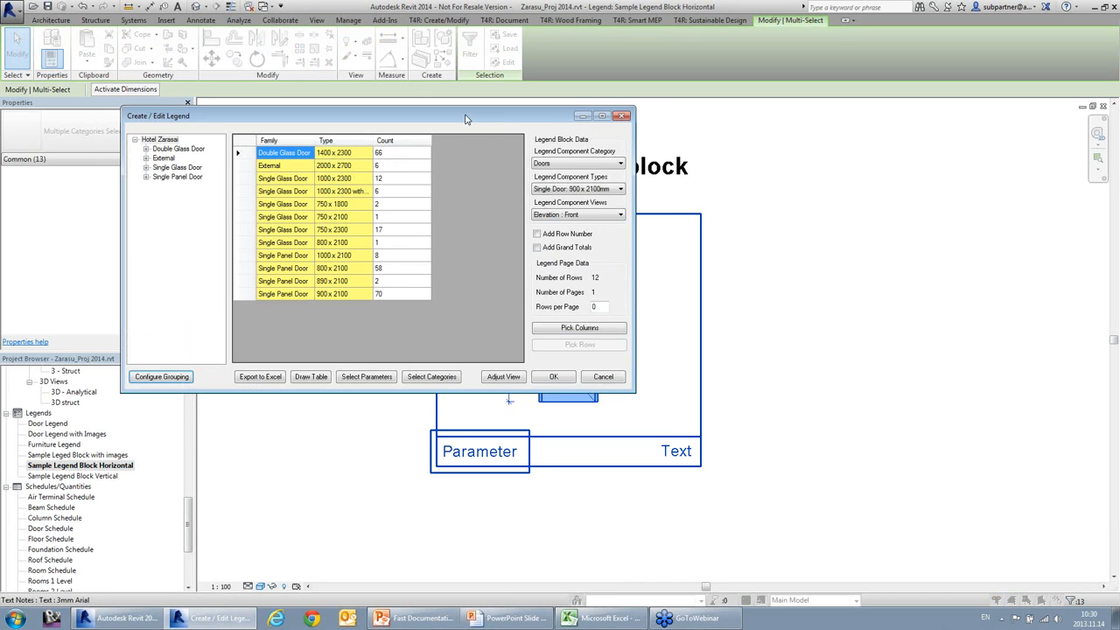
{"action": "left_click_drag", "start_coordinate": [466, 118], "coordinate": [502, 137]}
{"action": "left_click_drag", "start_coordinate": [409, 159], "coordinate": [432, 163]}
{"action": "left_click_drag", "start_coordinate": [352, 160], "coordinate": [369, 159]}
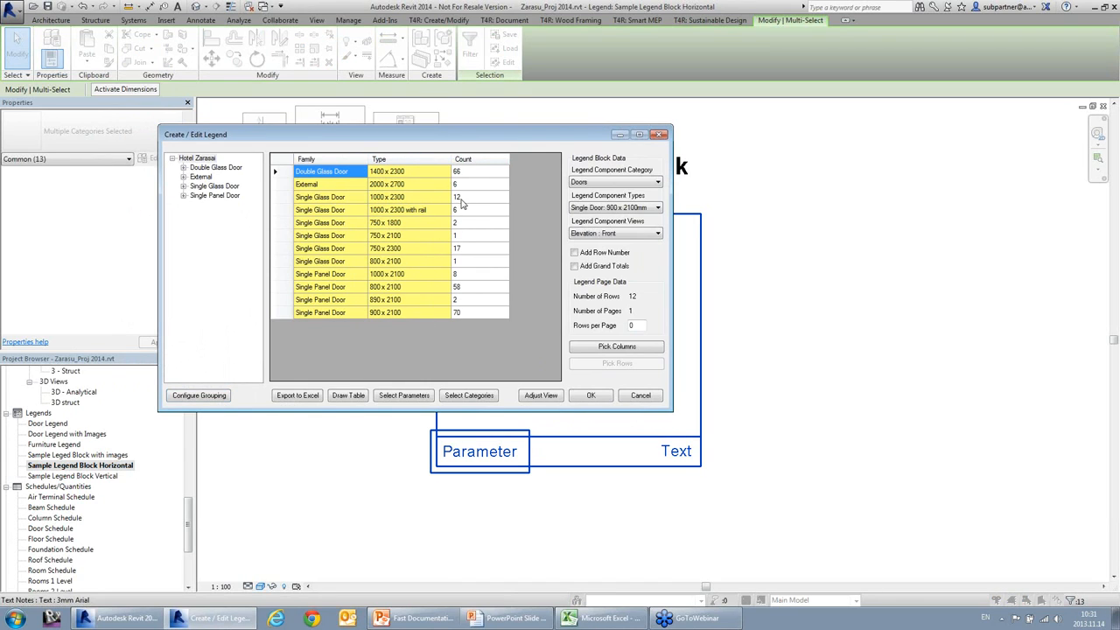
{"action": "left_click", "coordinate": [490, 236]}
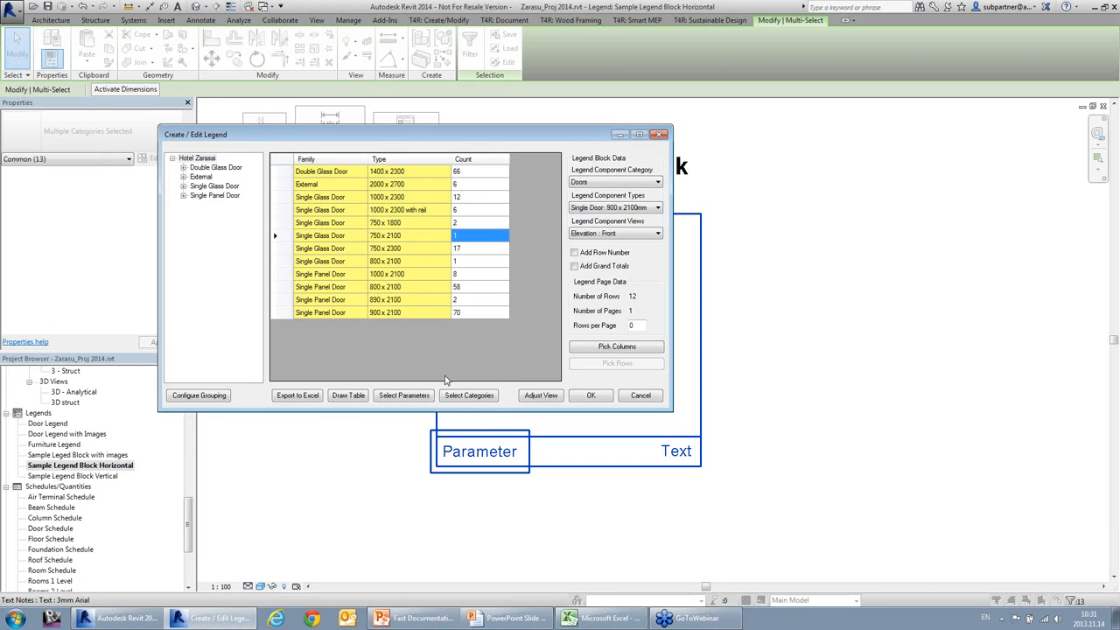
Add the Width and Height type parameters to the door legend's selected parameters.
{"action": "left_click", "coordinate": [414, 398]}
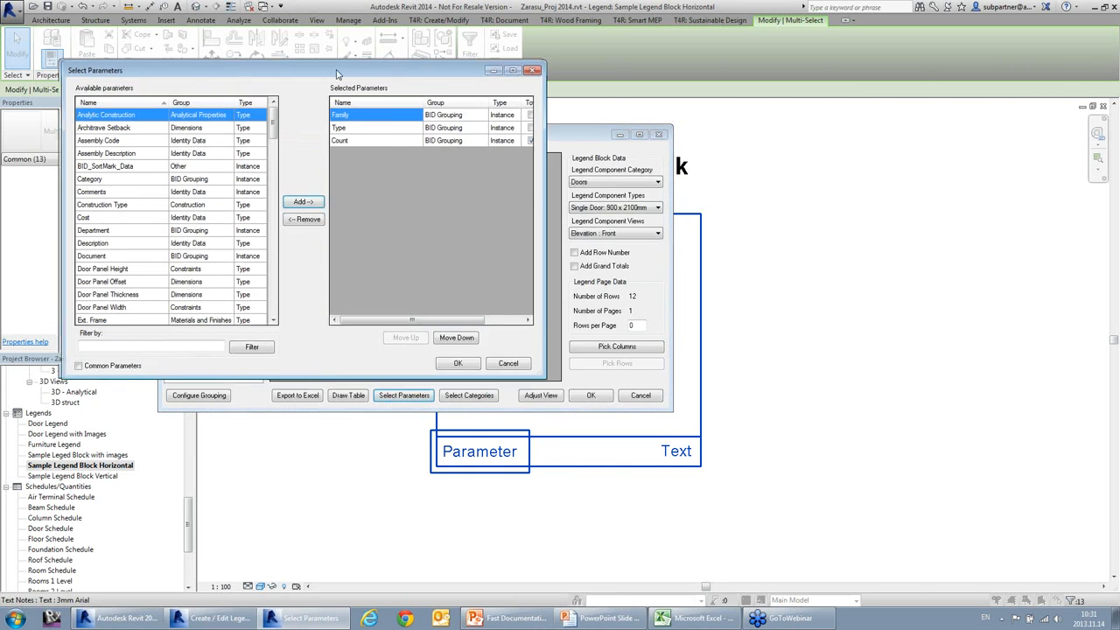
{"action": "left_click_drag", "start_coordinate": [368, 162], "coordinate": [376, 343]}
{"action": "left_click", "coordinate": [262, 327]}
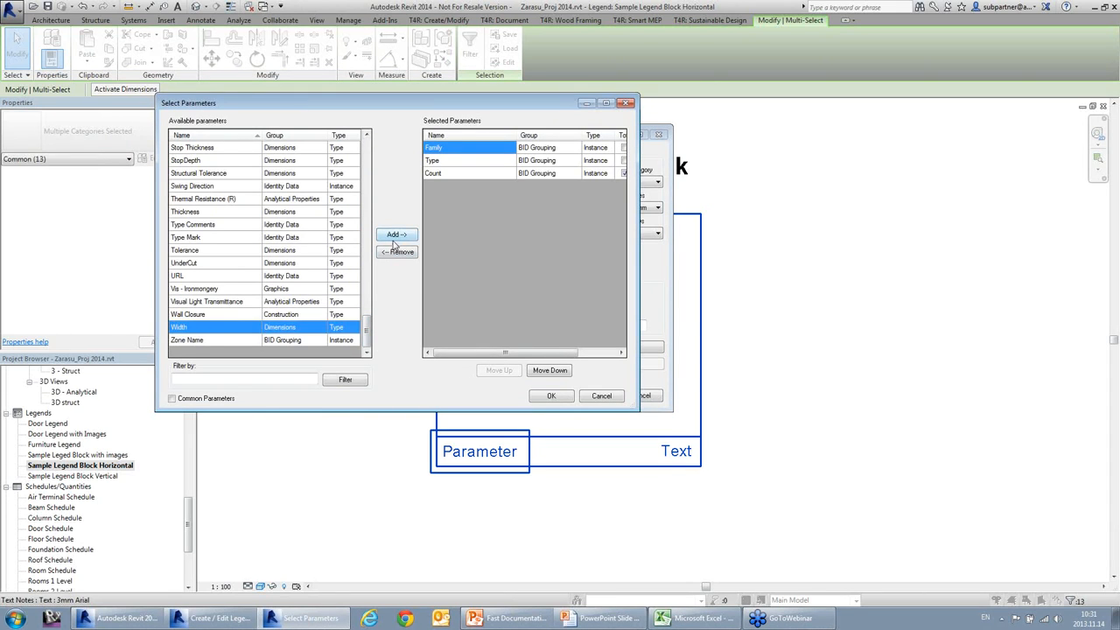
{"action": "left_click", "coordinate": [395, 238]}
{"action": "left_click_drag", "start_coordinate": [368, 326], "coordinate": [379, 235]}
{"action": "scroll", "coordinate": [379, 235], "scroll_direction": "down", "scroll_amount": 1}
{"action": "left_click", "coordinate": [205, 225]}
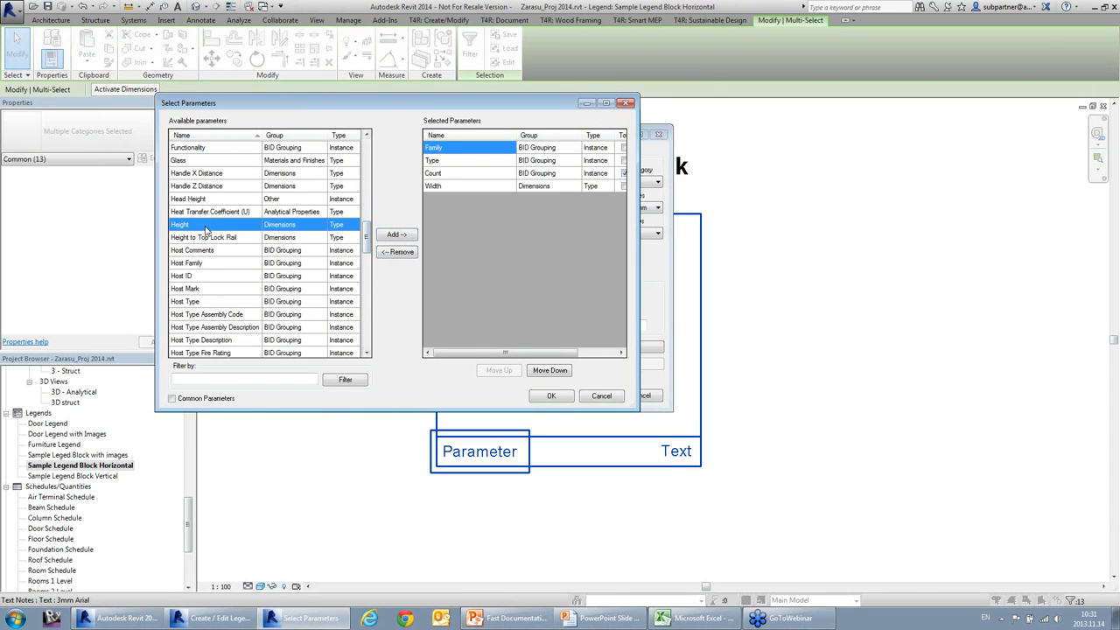
{"action": "left_click", "coordinate": [402, 236]}
Move Count below Width and Height in the selected parameters, apply the selection and widen the Create / Edit Legend window.
{"action": "left_click", "coordinate": [466, 177]}
{"action": "left_click", "coordinate": [549, 370]}
{"action": "left_click", "coordinate": [549, 370]}
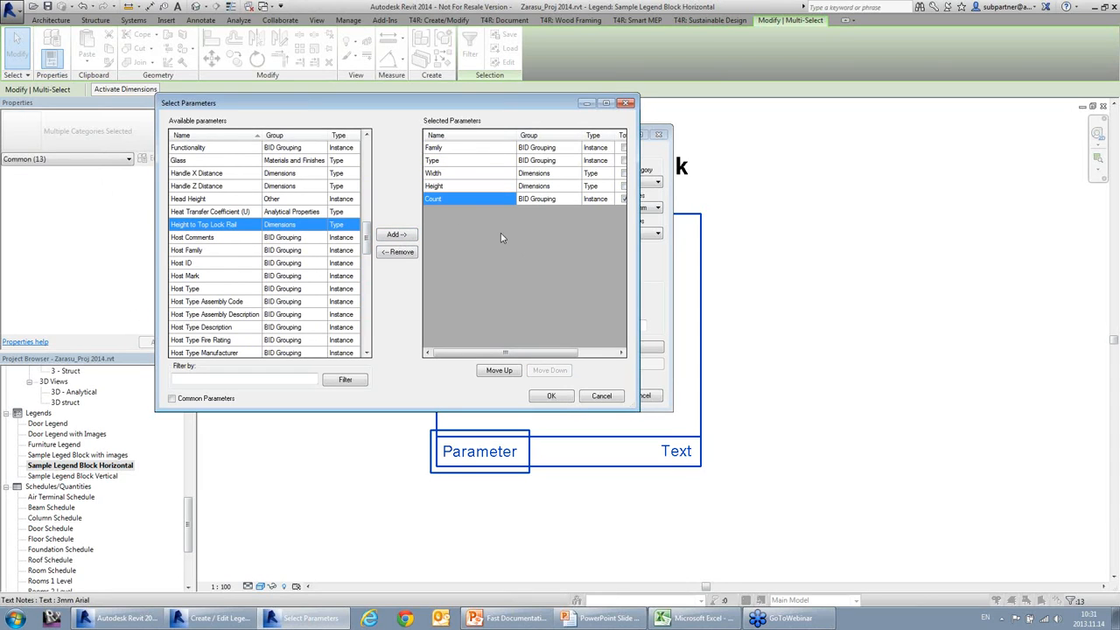
{"action": "left_click", "coordinate": [552, 397]}
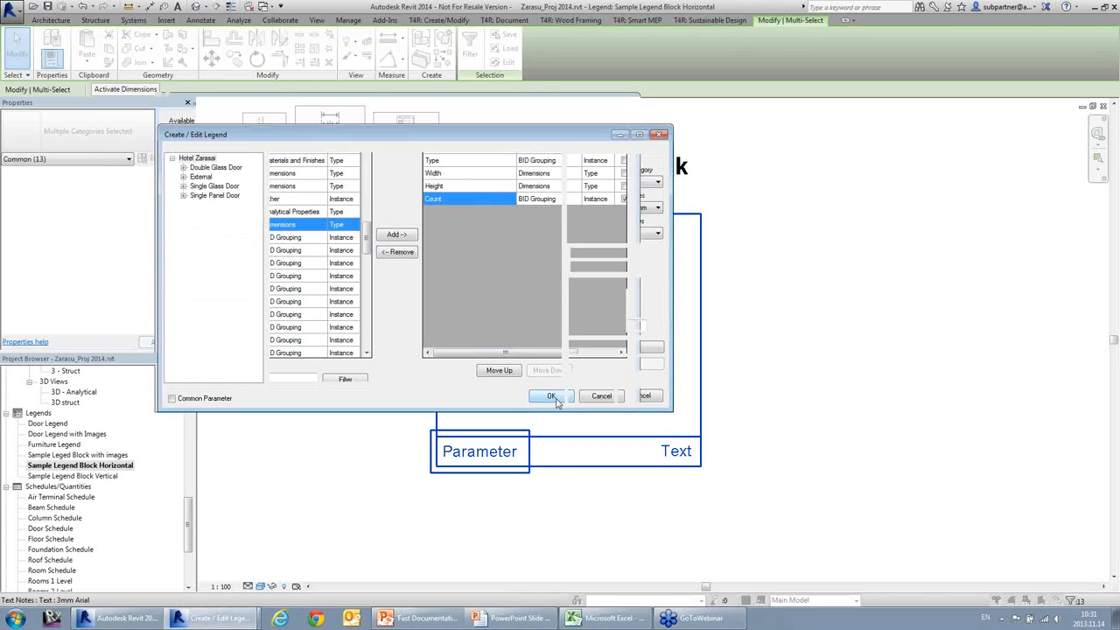
{"action": "left_click_drag", "start_coordinate": [670, 310], "coordinate": [766, 321]}
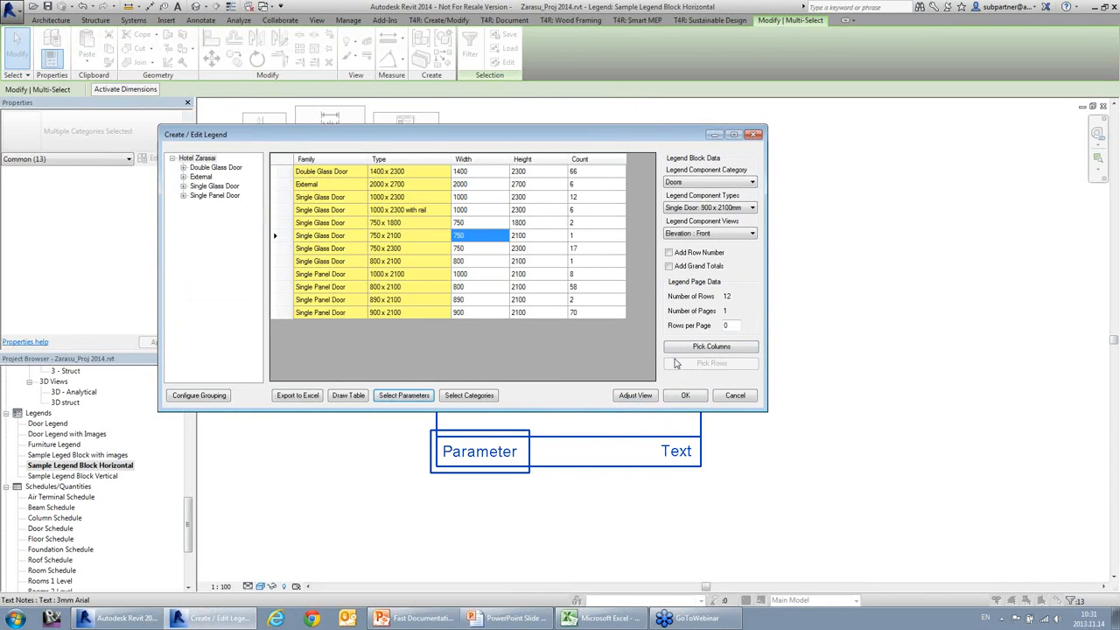
Generate the legend fields from the Parameter/Text row with Pick Columns, and a block for each door type from the whole block with Pick Rows.
{"action": "left_click", "coordinate": [710, 347]}
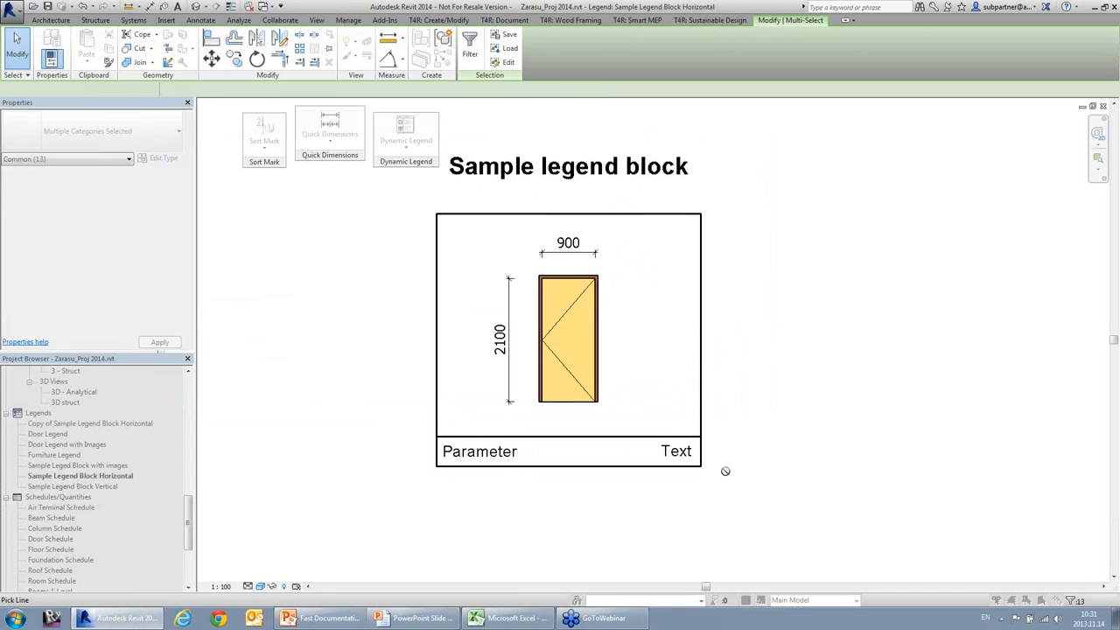
{"action": "left_click_drag", "start_coordinate": [738, 488], "coordinate": [421, 462]}
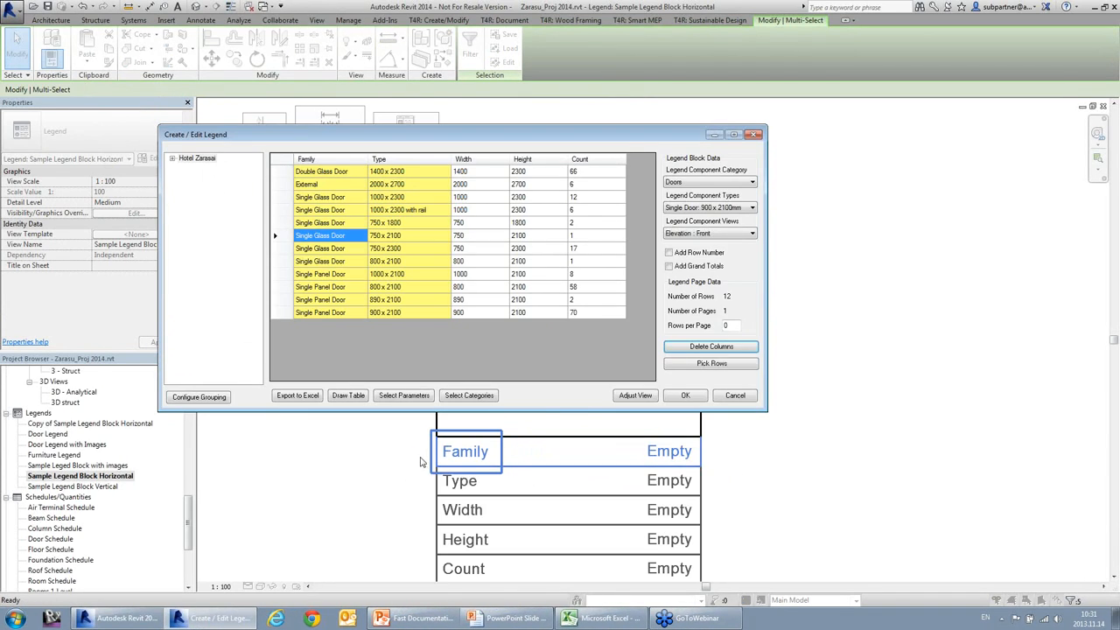
{"action": "left_click", "coordinate": [695, 366]}
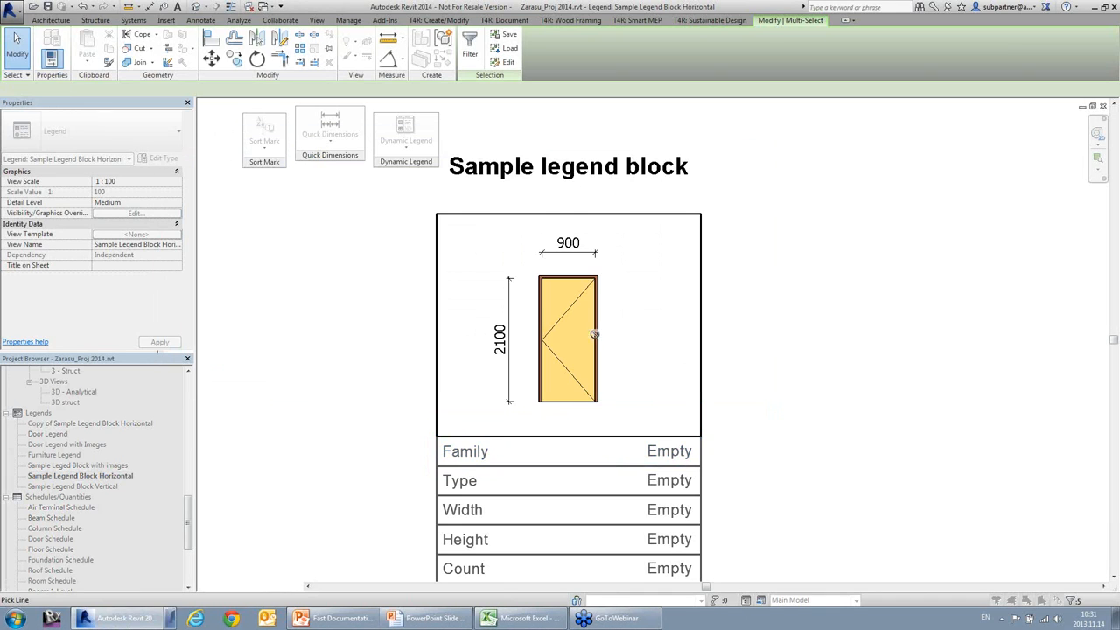
{"action": "left_click_drag", "start_coordinate": [651, 205], "coordinate": [389, 511]}
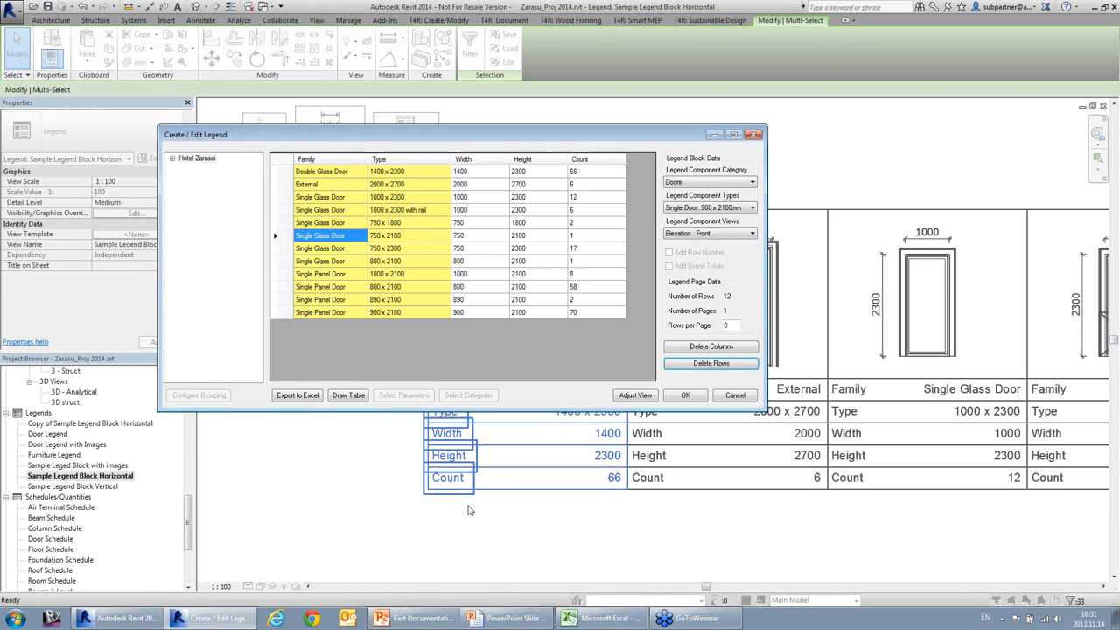
Accept the generated door legend and clear the selection of its first block.
{"action": "left_click", "coordinate": [685, 395]}
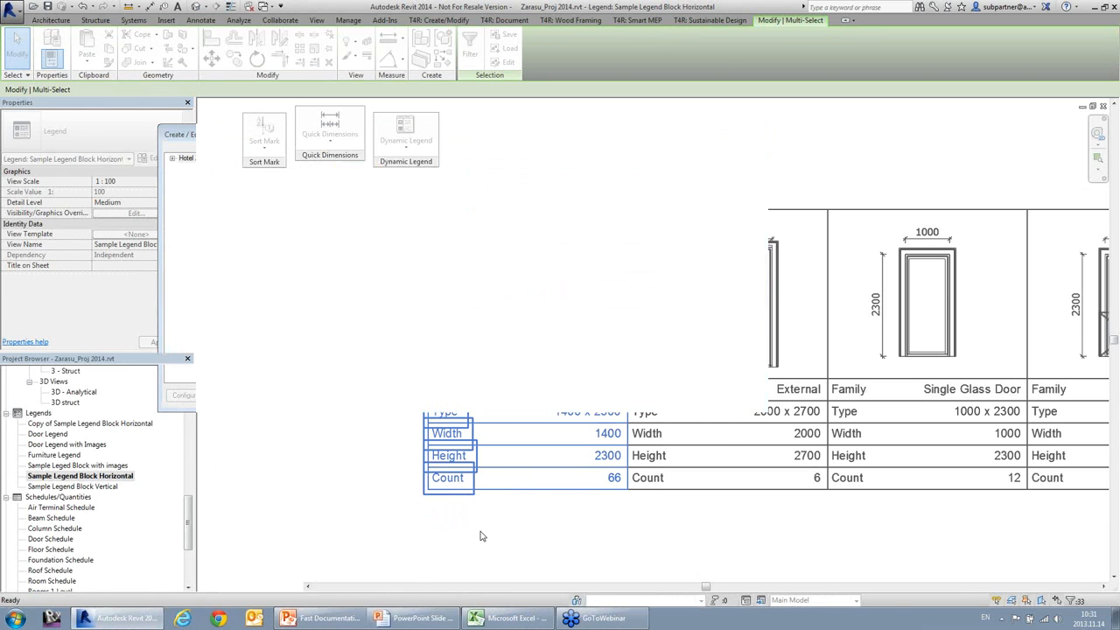
{"action": "left_click", "coordinate": [486, 534]}
{"action": "scroll", "coordinate": [298, 298], "scroll_direction": "down", "scroll_amount": 2}
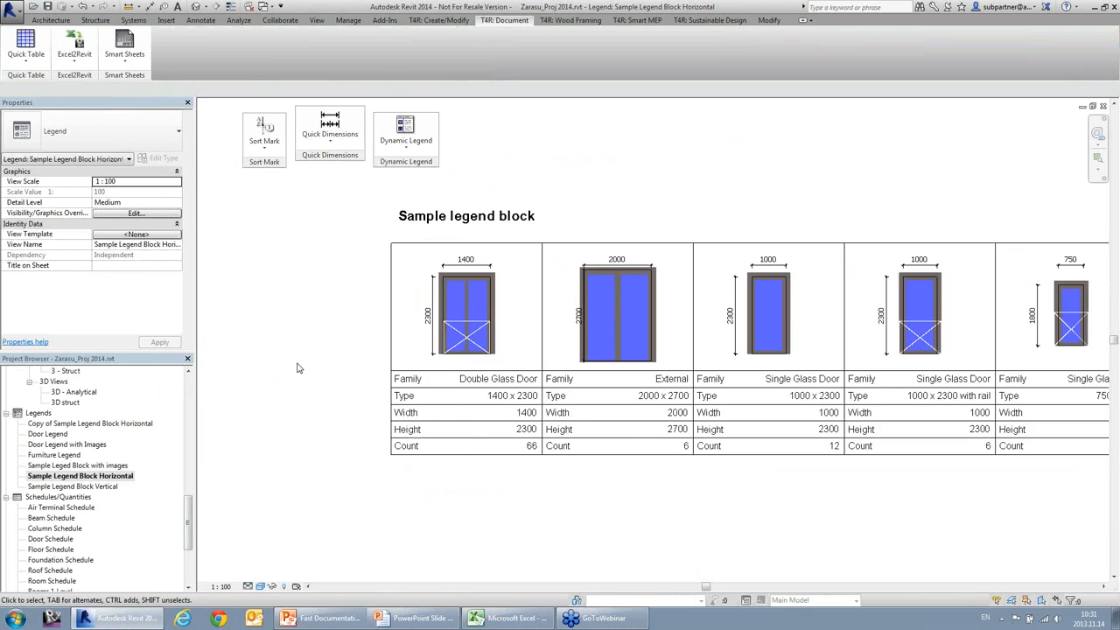
Examine the door legend blocks from Double Glass Door to Single Panel Door, including the Count text of the 800 x 2100 door.
{"action": "middle_click_drag", "start_coordinate": [652, 465], "coordinate": [338, 440]}
{"action": "middle_click_drag", "start_coordinate": [784, 481], "coordinate": [533, 478]}
{"action": "middle_click_drag", "start_coordinate": [764, 490], "coordinate": [476, 490]}
{"action": "middle_click_drag", "start_coordinate": [723, 495], "coordinate": [550, 500]}
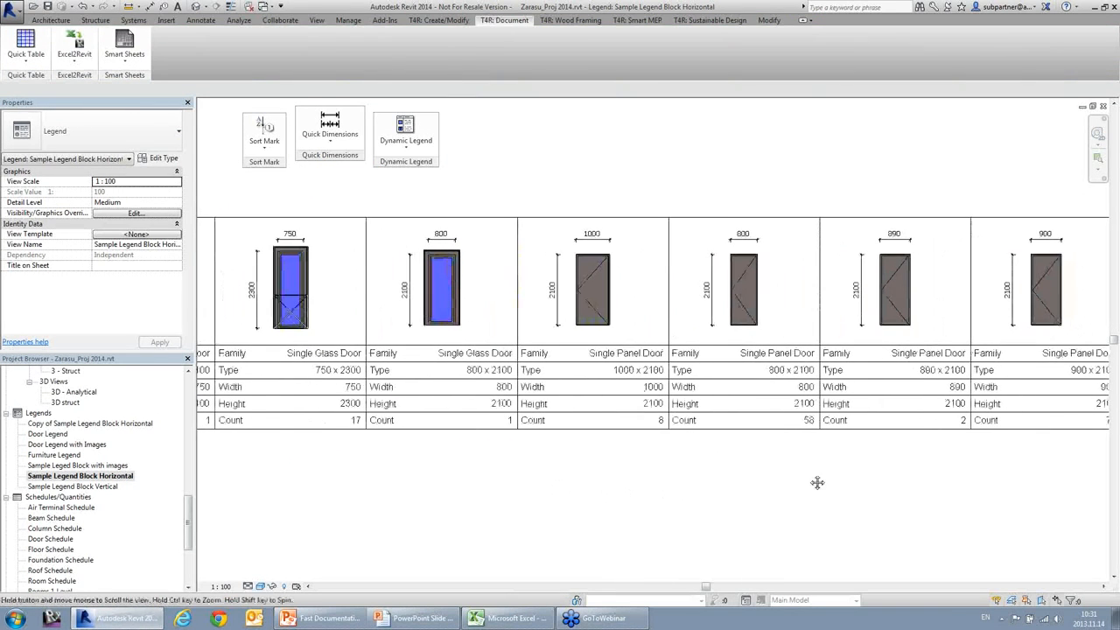
{"action": "middle_click_drag", "start_coordinate": [817, 482], "coordinate": [673, 489]}
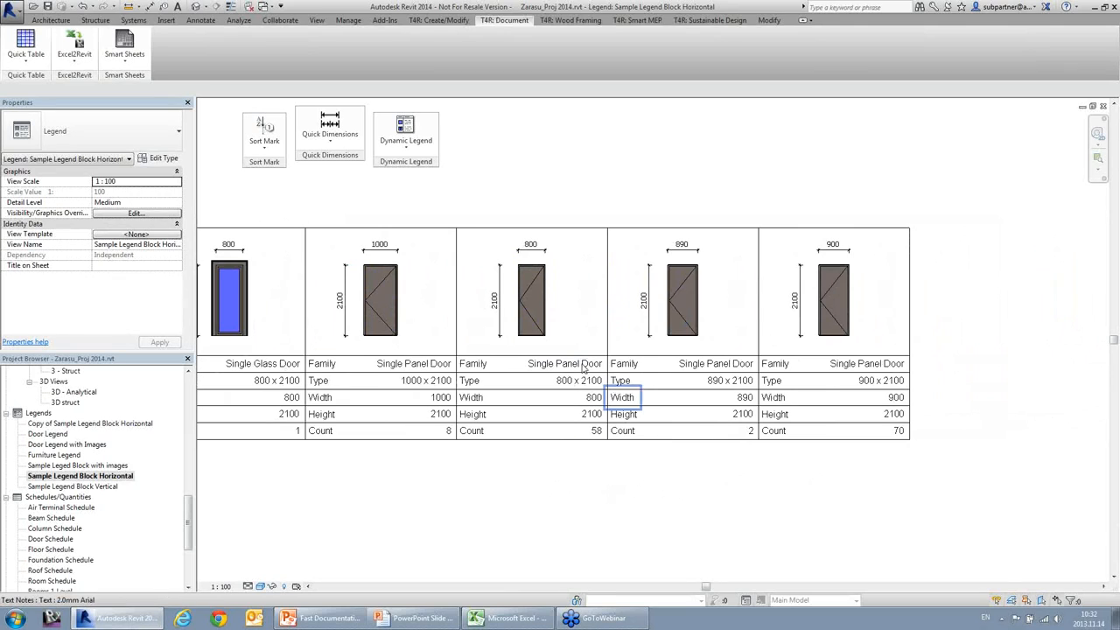
{"action": "scroll", "coordinate": [489, 402], "scroll_direction": "up", "scroll_amount": 2}
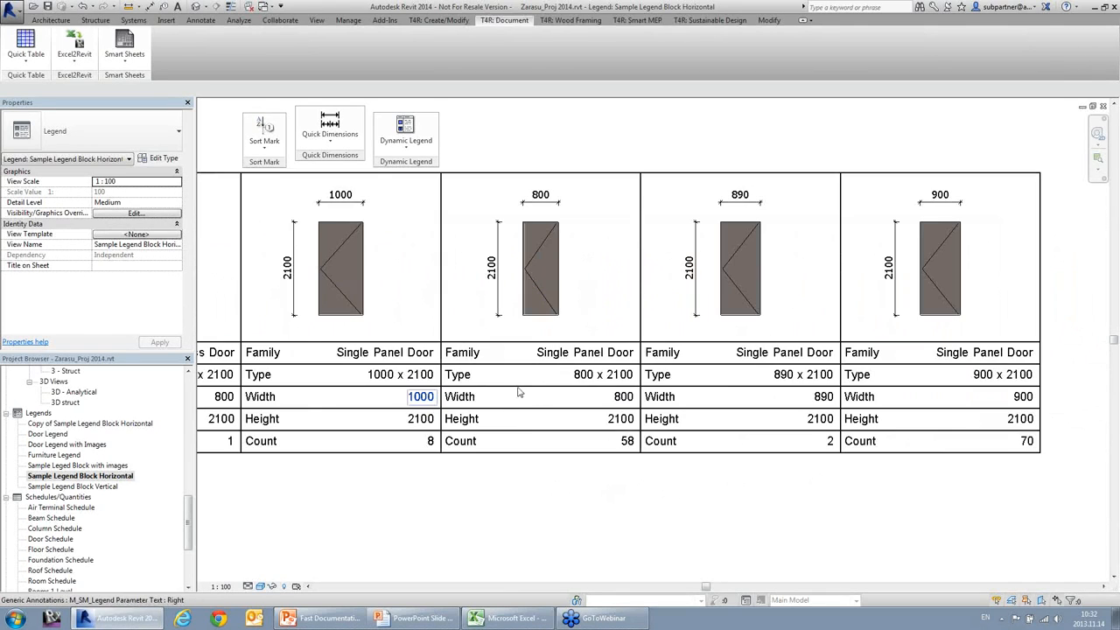
{"action": "left_click", "coordinate": [628, 442]}
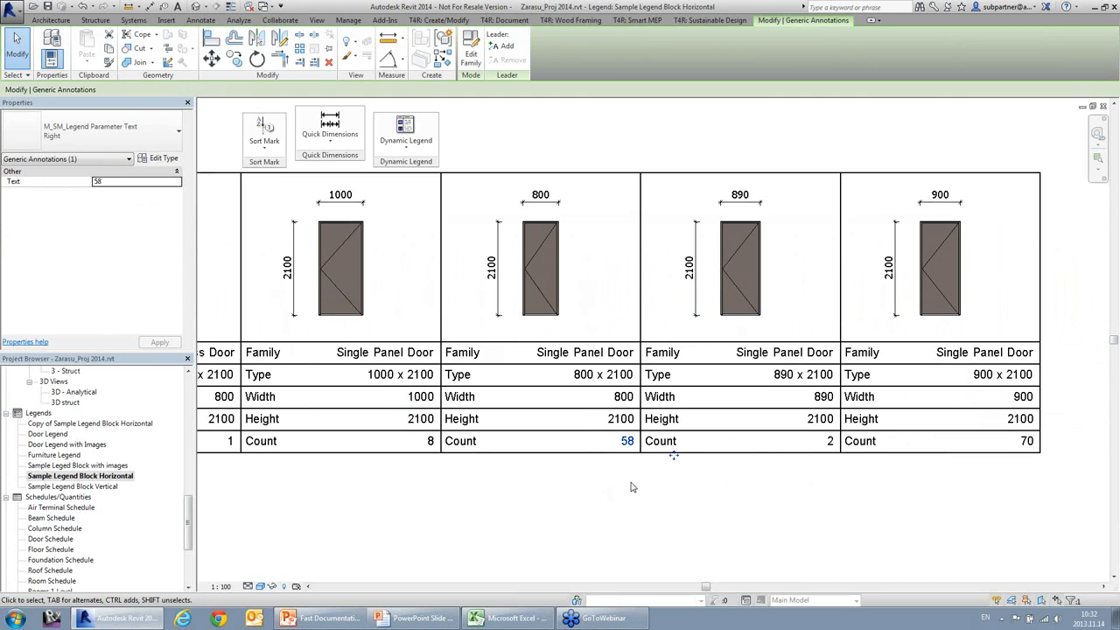
{"action": "left_click", "coordinate": [632, 487]}
{"action": "scroll", "coordinate": [645, 452], "scroll_direction": "down", "scroll_amount": 1}
{"action": "middle_click_drag", "start_coordinate": [709, 438], "coordinate": [539, 421]}
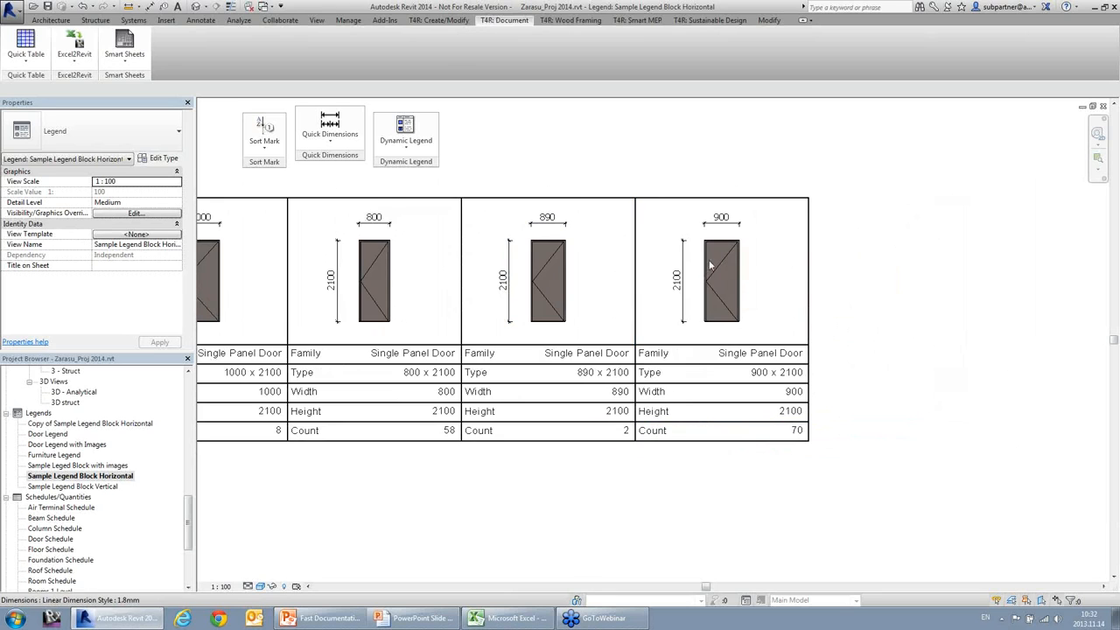
{"action": "scroll", "coordinate": [857, 327], "scroll_direction": "down", "scroll_amount": 1}
{"action": "middle_click_drag", "start_coordinate": [350, 448], "coordinate": [726, 442]}
{"action": "middle_click_drag", "start_coordinate": [455, 453], "coordinate": [707, 454]}
{"action": "scroll", "coordinate": [700, 460], "scroll_direction": "down", "scroll_amount": 1}
{"action": "scroll", "coordinate": [595, 470], "scroll_direction": "down", "scroll_amount": 1}
{"action": "scroll", "coordinate": [324, 409], "scroll_direction": "down", "scroll_amount": 2}
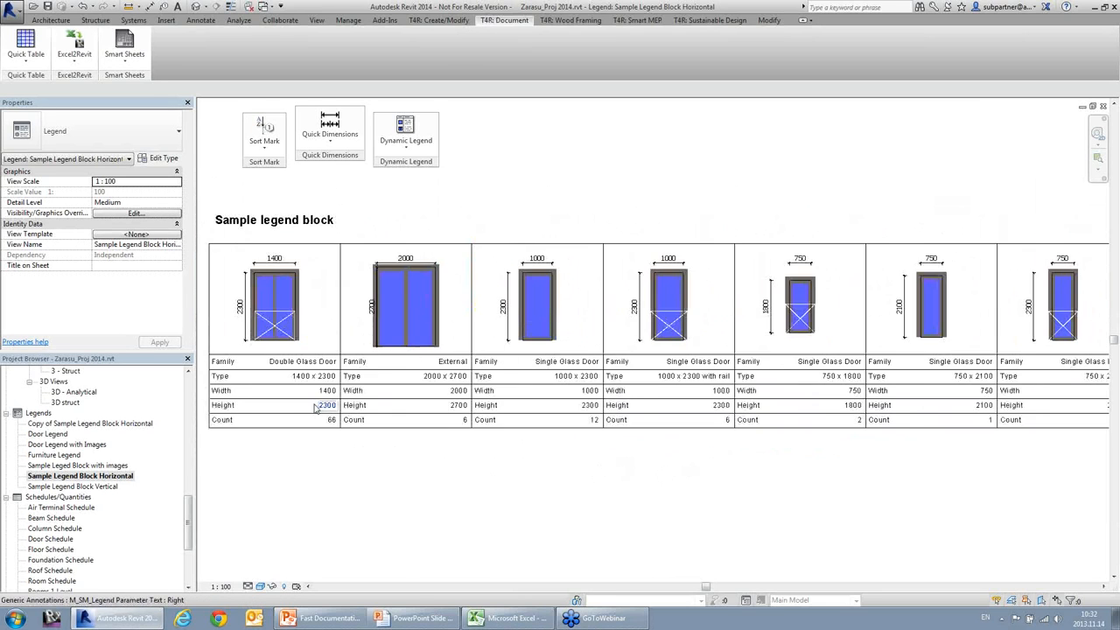
{"action": "scroll", "coordinate": [323, 409], "scroll_direction": "up", "scroll_amount": 1}
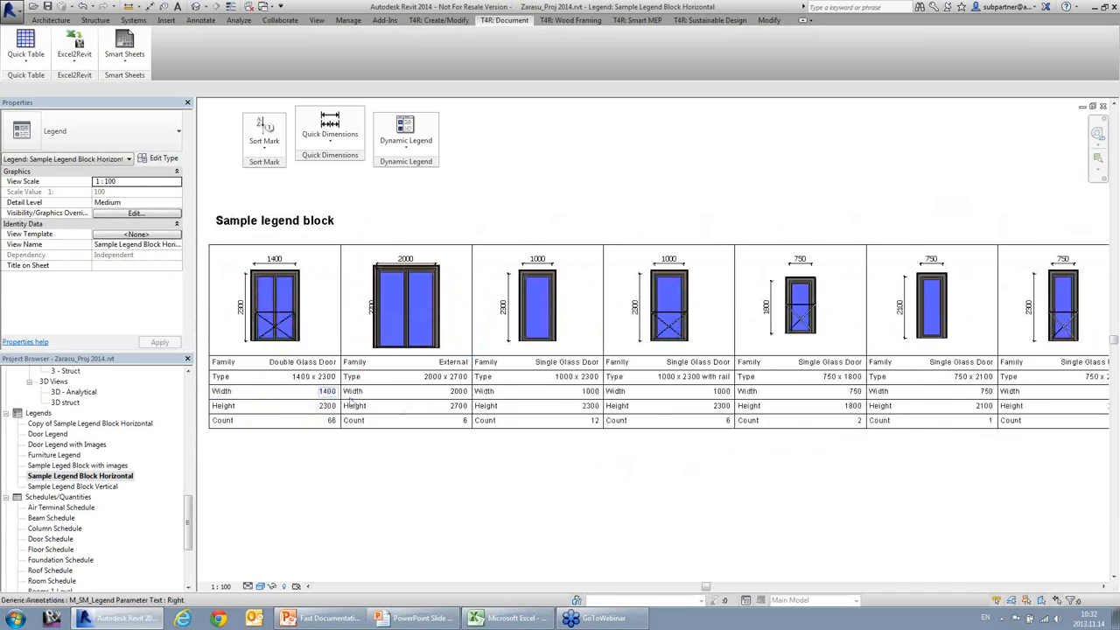
{"action": "scroll", "coordinate": [408, 420], "scroll_direction": "up", "scroll_amount": 1}
Start Create / Edit Legend again and delete the generated legend rows.
{"action": "left_click", "coordinate": [406, 133]}
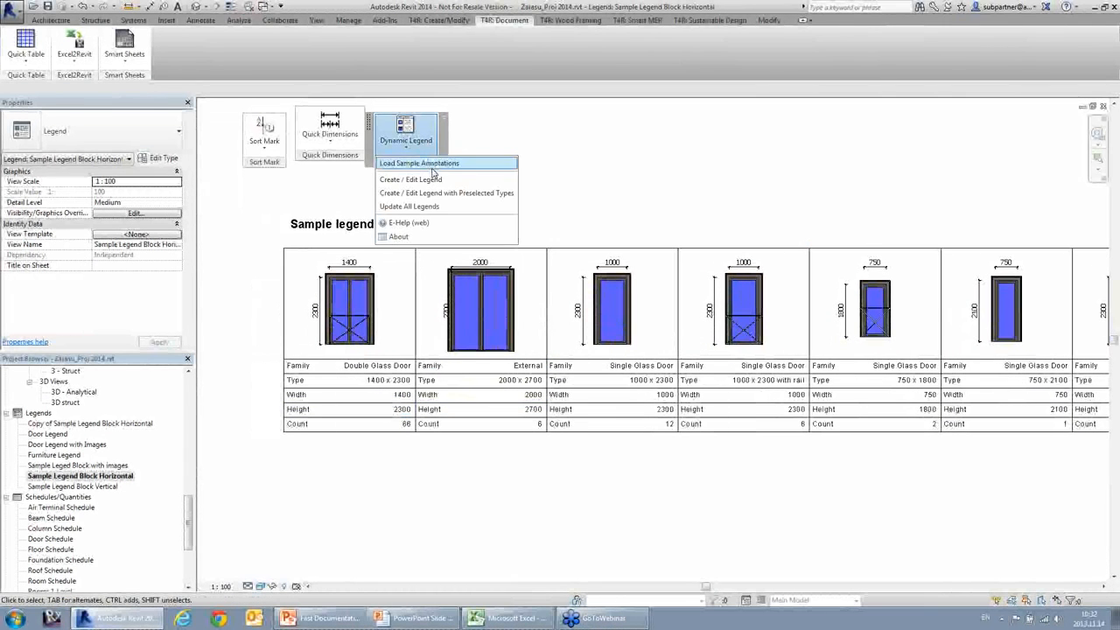
{"action": "left_click", "coordinate": [436, 181]}
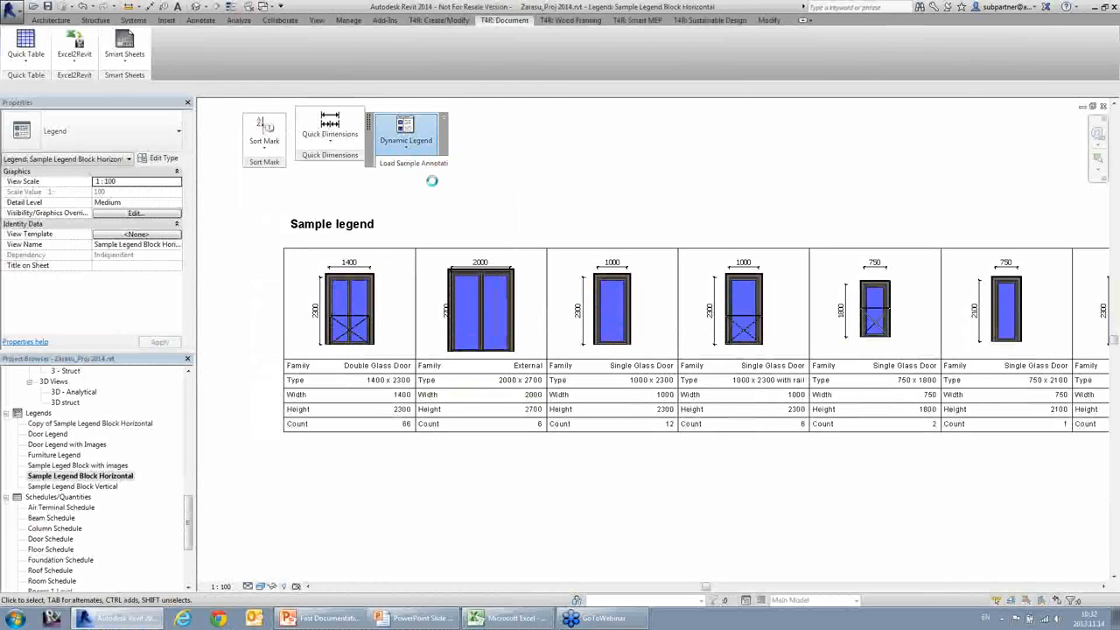
{"action": "left_click", "coordinate": [711, 364]}
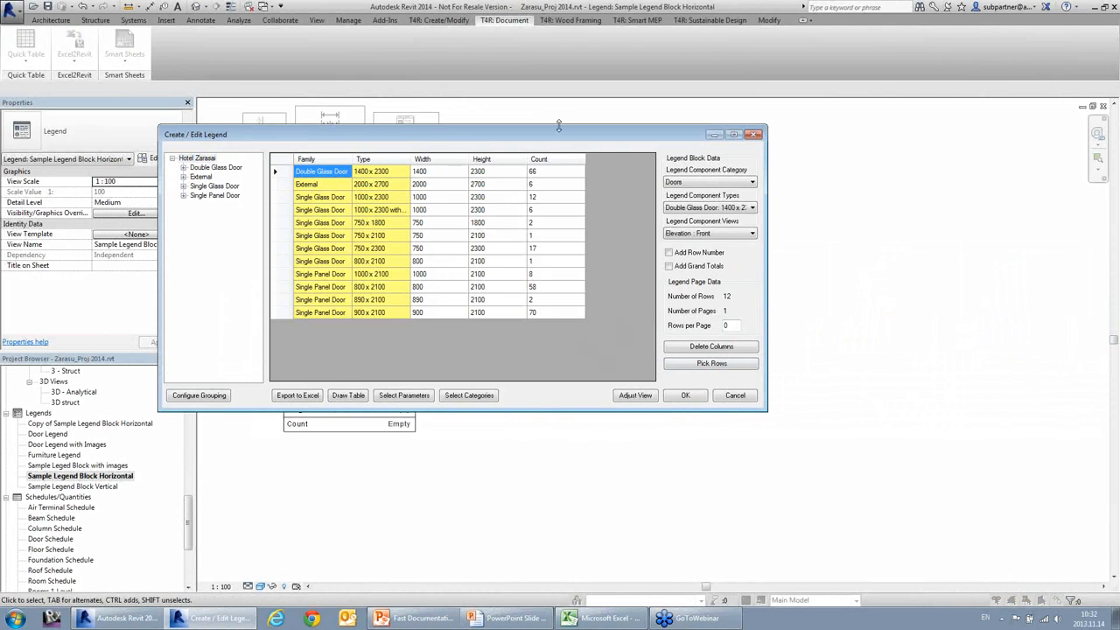
{"action": "mouse_move", "coordinate": [564, 138]}
{"action": "left_mouse_down"}
{"action": "mouse_move", "coordinate": [669, 338]}
{"action": "mouse_move", "coordinate": [545, 140]}
{"action": "left_mouse_up"}
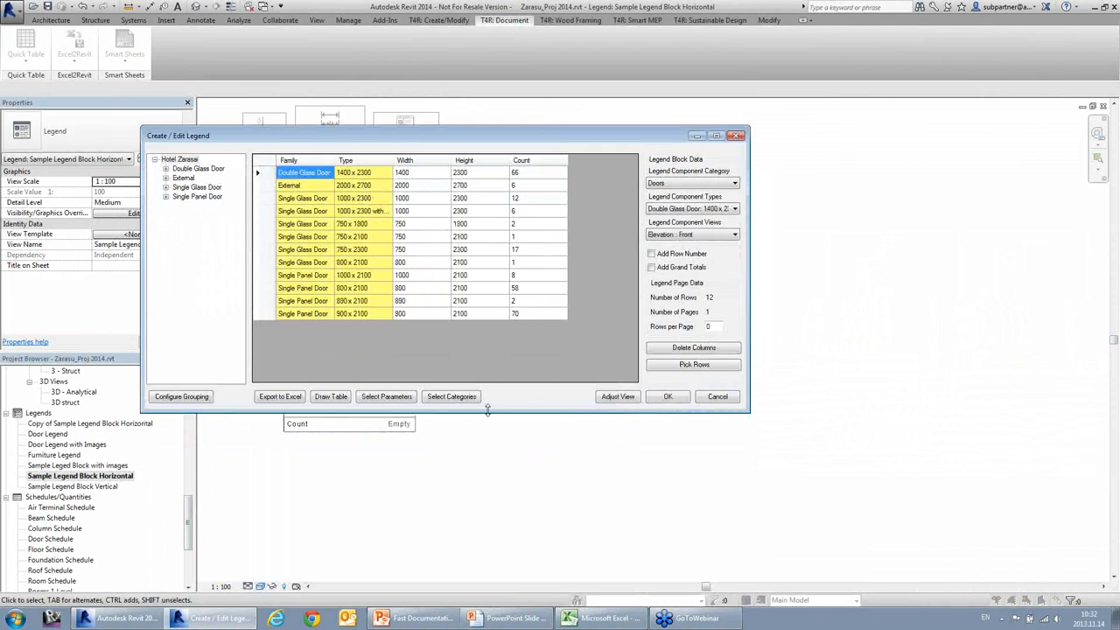
Add the Swing Direction parameter to the legend's selected parameters, move it above Count and apply the selection.
{"action": "left_click", "coordinate": [383, 396]}
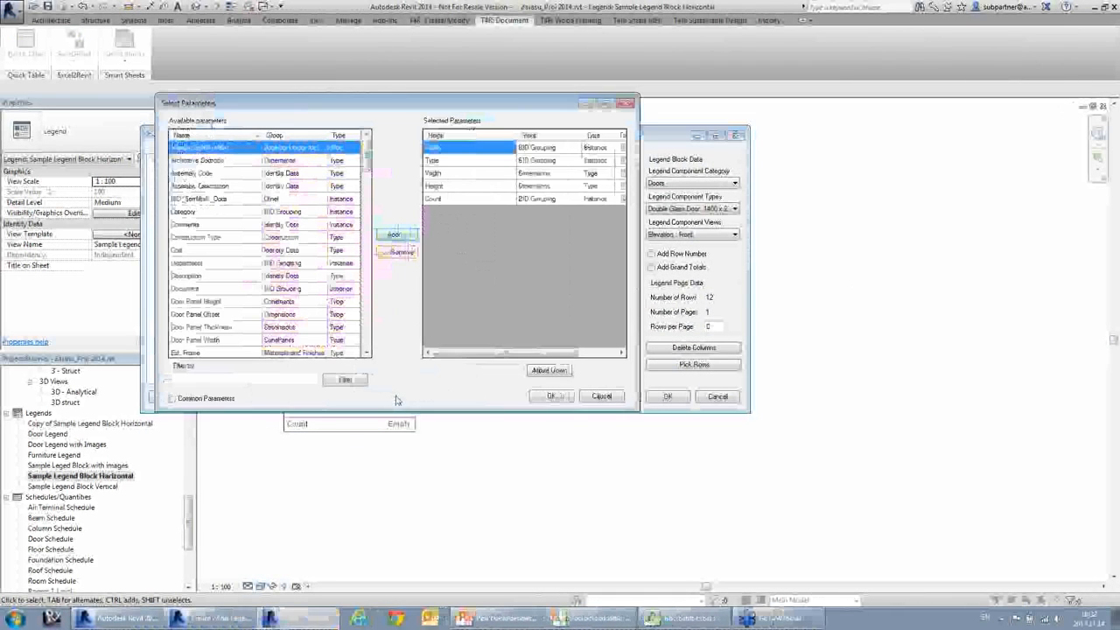
{"action": "left_click_drag", "start_coordinate": [367, 160], "coordinate": [377, 331]}
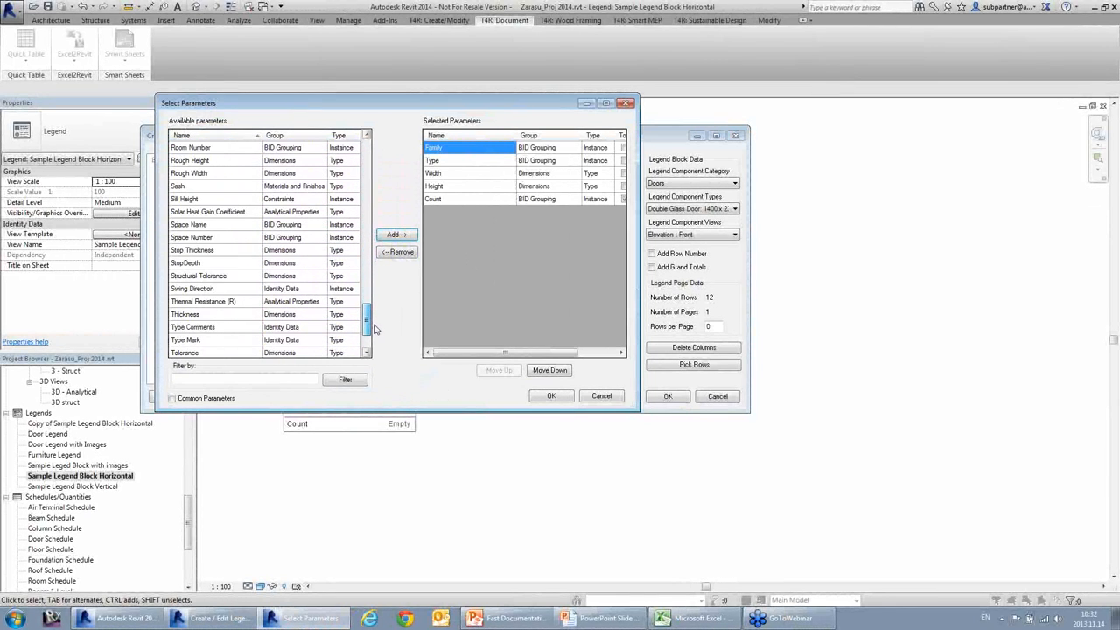
{"action": "left_click", "coordinate": [201, 288]}
{"action": "left_click", "coordinate": [397, 234]}
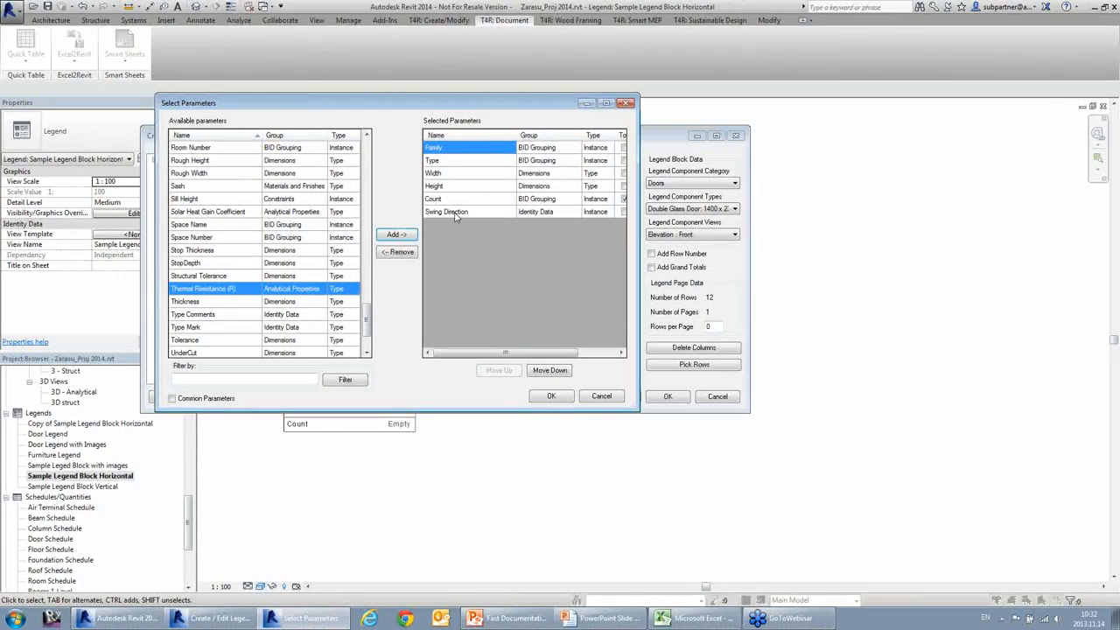
{"action": "left_click", "coordinate": [499, 370]}
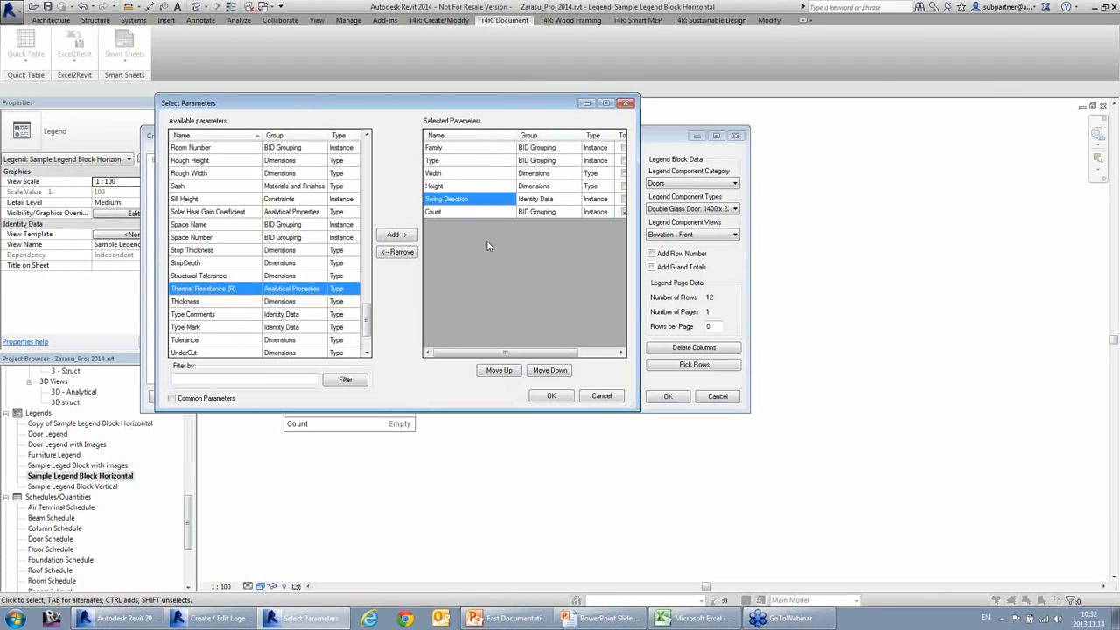
{"action": "left_click", "coordinate": [554, 397]}
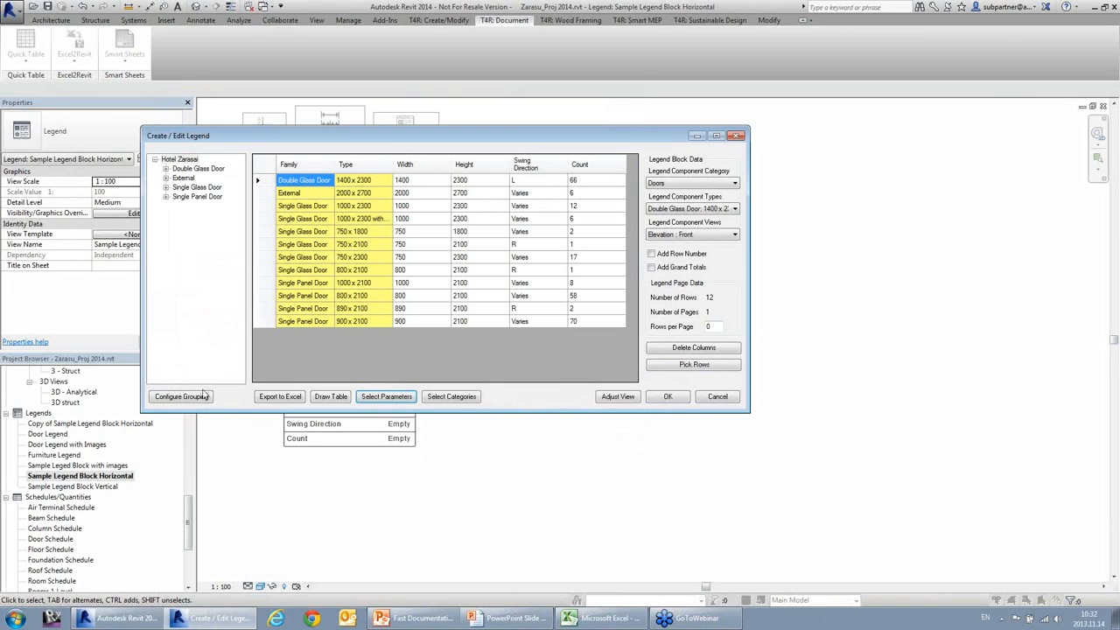
Include Swing Direction in the legend grouping and widen the Create / Edit Legend window.
{"action": "left_click", "coordinate": [200, 397]}
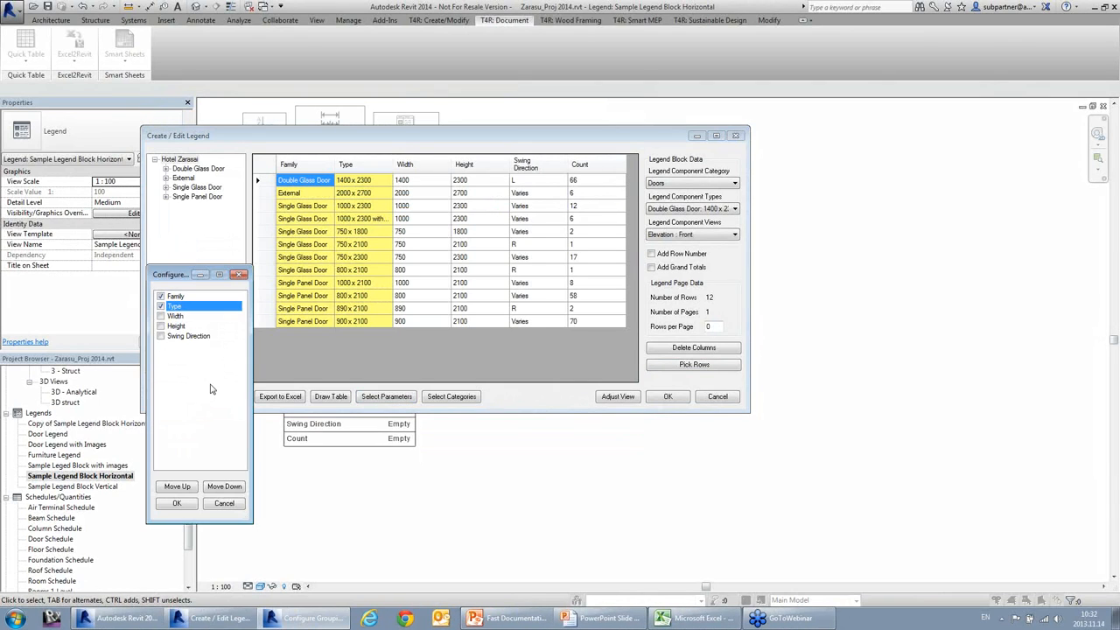
{"action": "left_click", "coordinate": [161, 337]}
{"action": "left_click", "coordinate": [187, 507]}
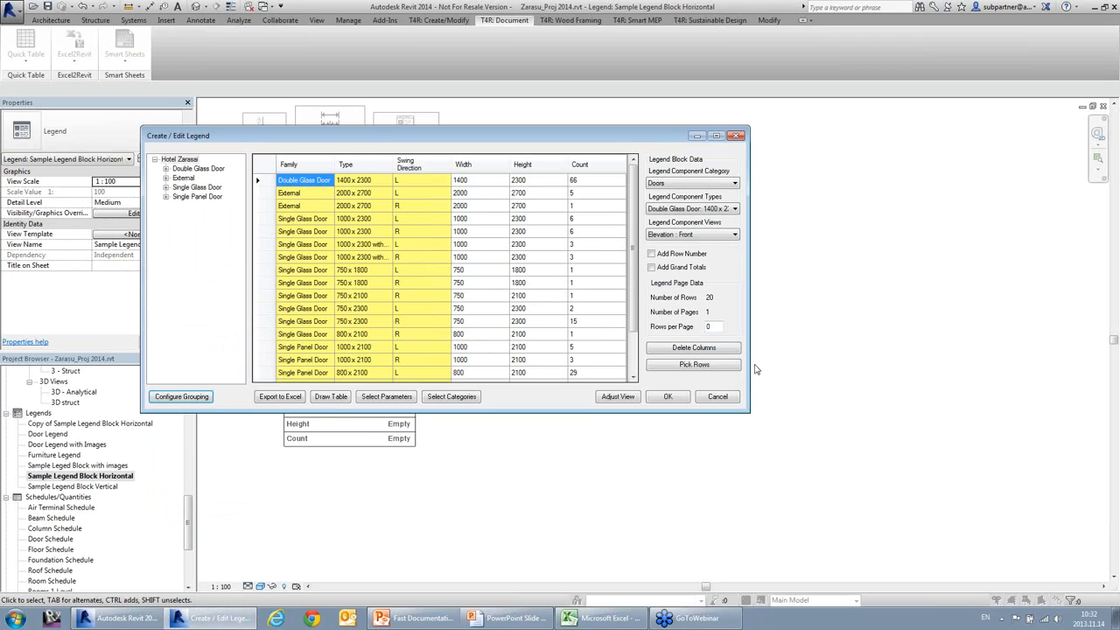
{"action": "left_click_drag", "start_coordinate": [756, 369], "coordinate": [777, 370]}
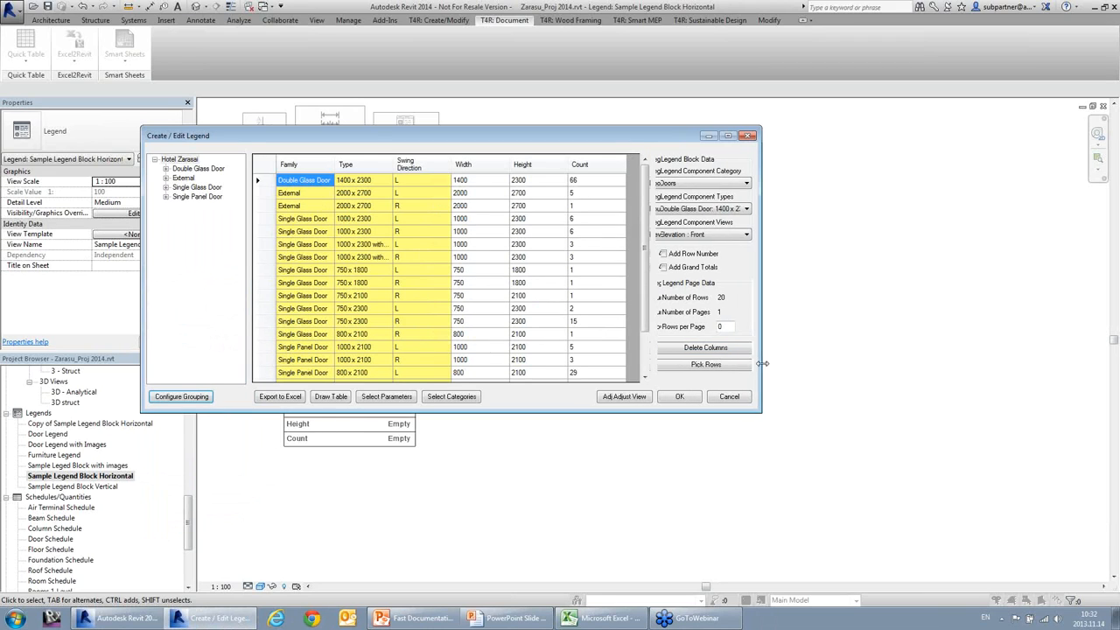
Examine the door counts in the table, now split by family, type and swing direction.
{"action": "left_click", "coordinate": [591, 193]}
{"action": "left_click", "coordinate": [595, 219]}
{"action": "left_click", "coordinate": [598, 245]}
{"action": "left_click", "coordinate": [601, 309]}
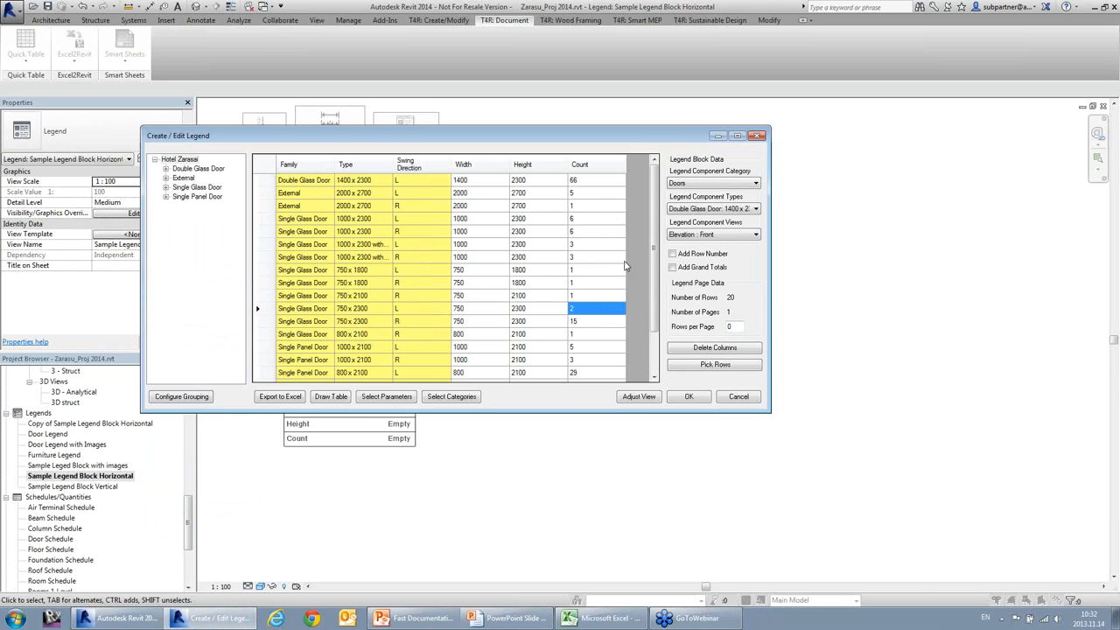
{"action": "left_click", "coordinate": [591, 184]}
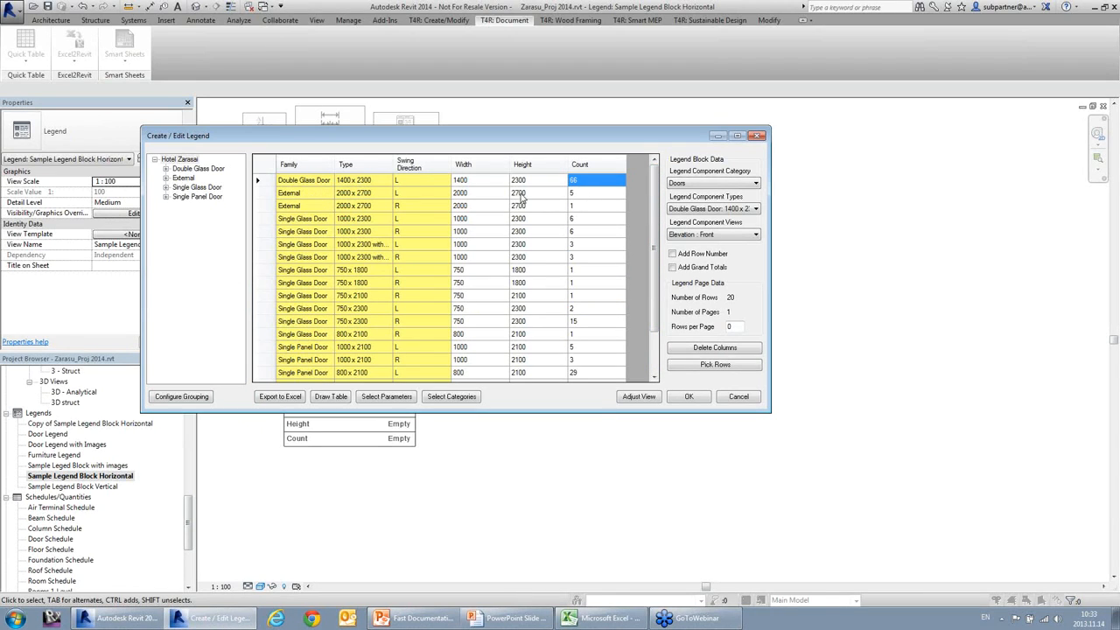
{"action": "left_click", "coordinate": [309, 196]}
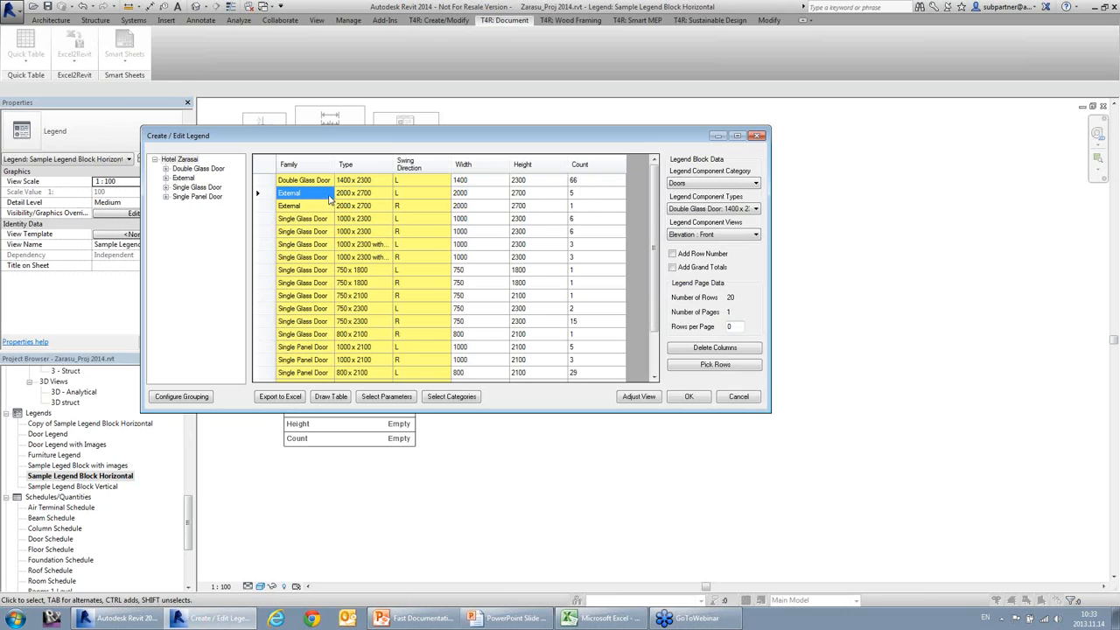
{"action": "left_click", "coordinate": [357, 199]}
{"action": "left_click", "coordinate": [435, 198]}
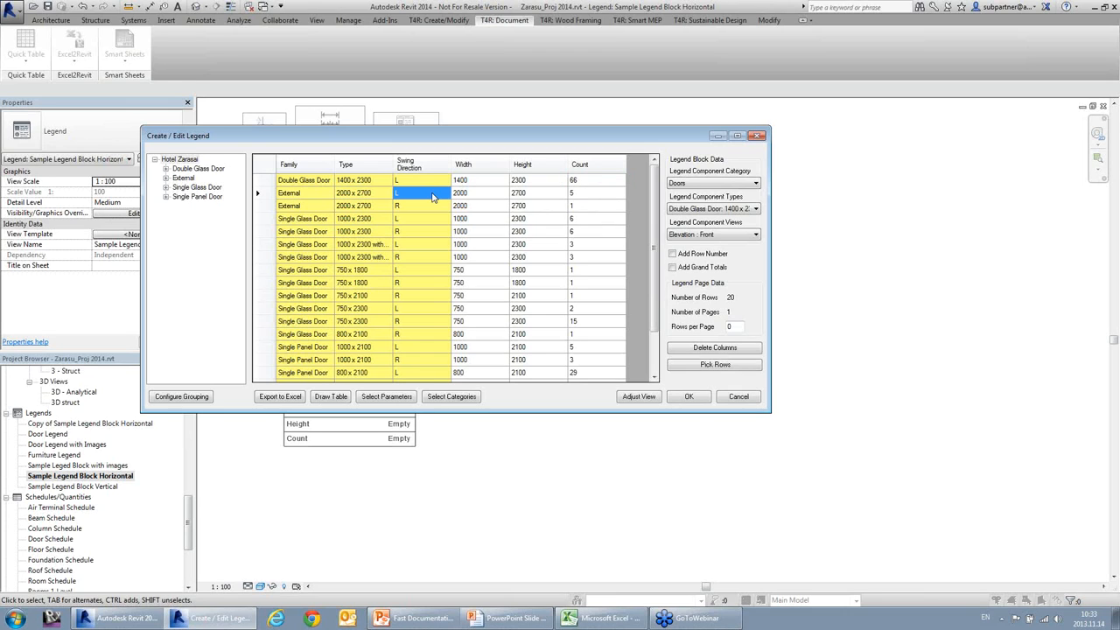
{"action": "left_click", "coordinate": [594, 248]}
{"action": "scroll", "coordinate": [595, 249], "scroll_direction": "down", "scroll_amount": 1}
{"action": "scroll", "coordinate": [569, 258], "scroll_direction": "up", "scroll_amount": 1}
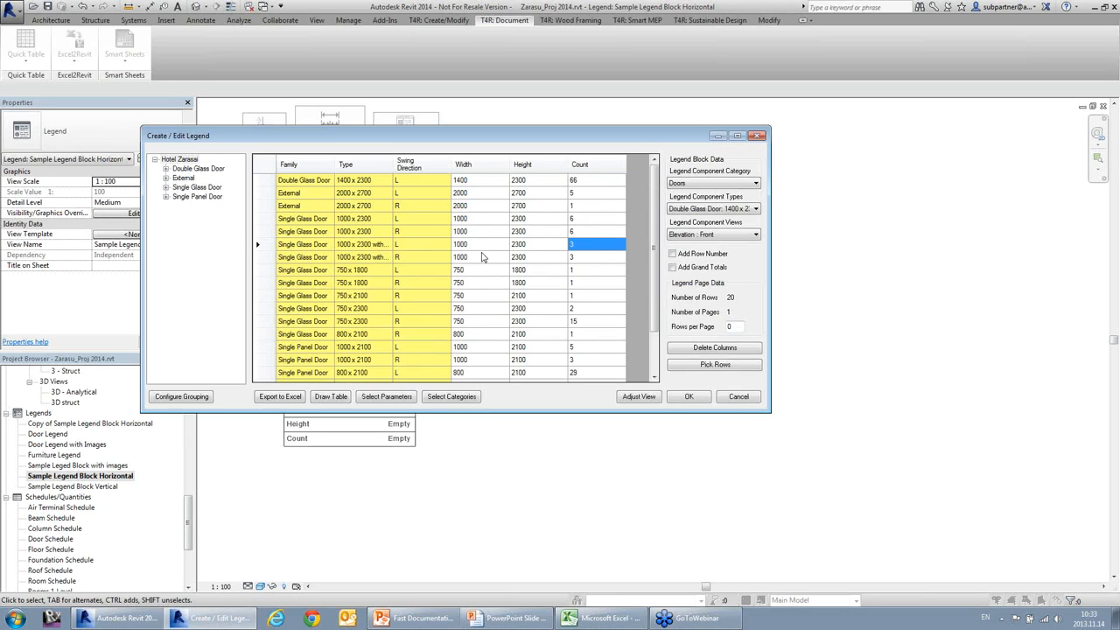
Limit the table to the Single Panel Door family, generate its legend blocks with Pick Rows and accept the legend.
{"action": "left_click", "coordinate": [195, 197]}
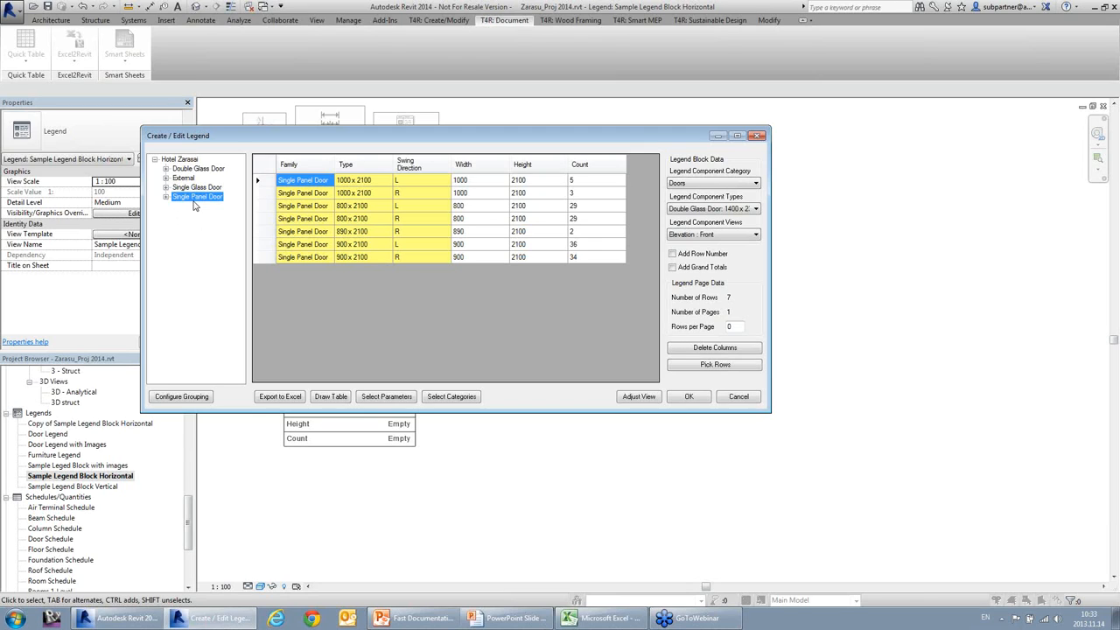
{"action": "left_click", "coordinate": [713, 365]}
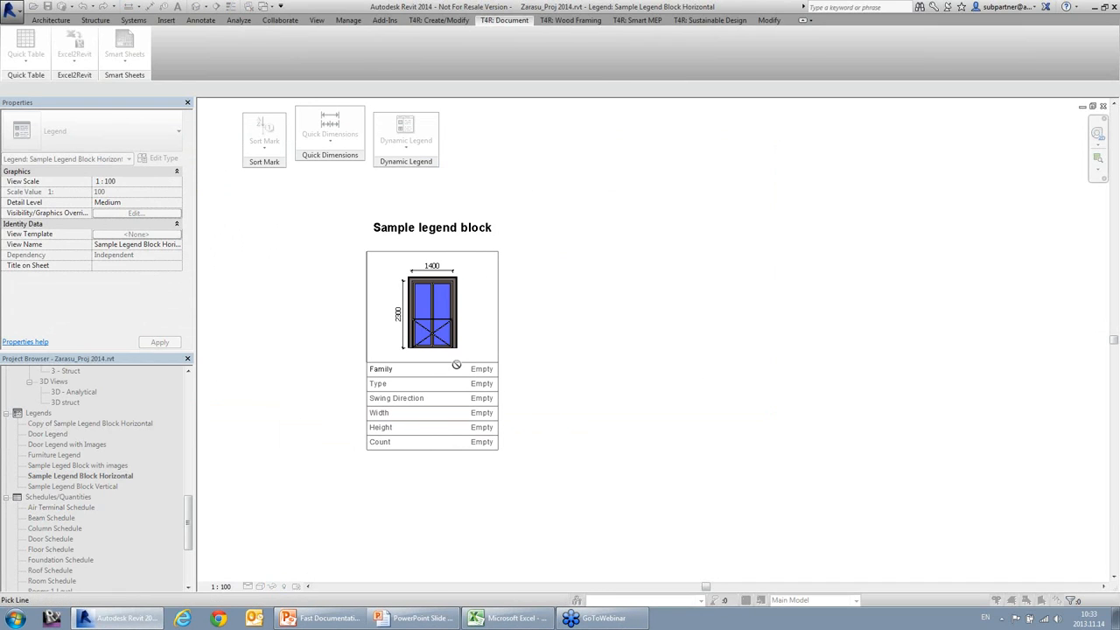
{"action": "left_click", "coordinate": [481, 387]}
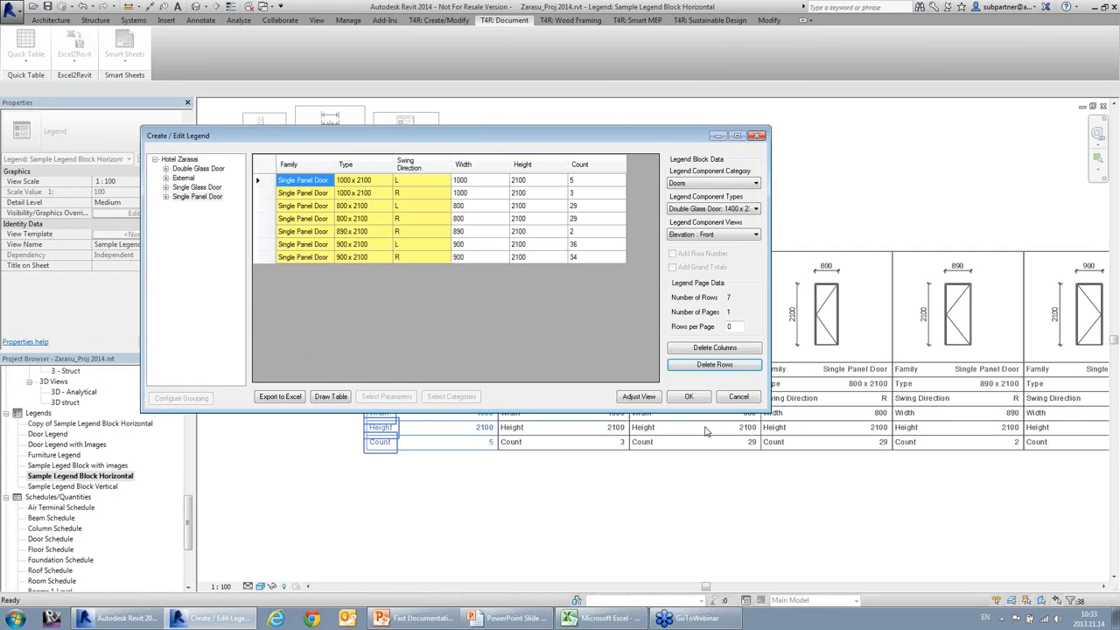
{"action": "left_click", "coordinate": [719, 398]}
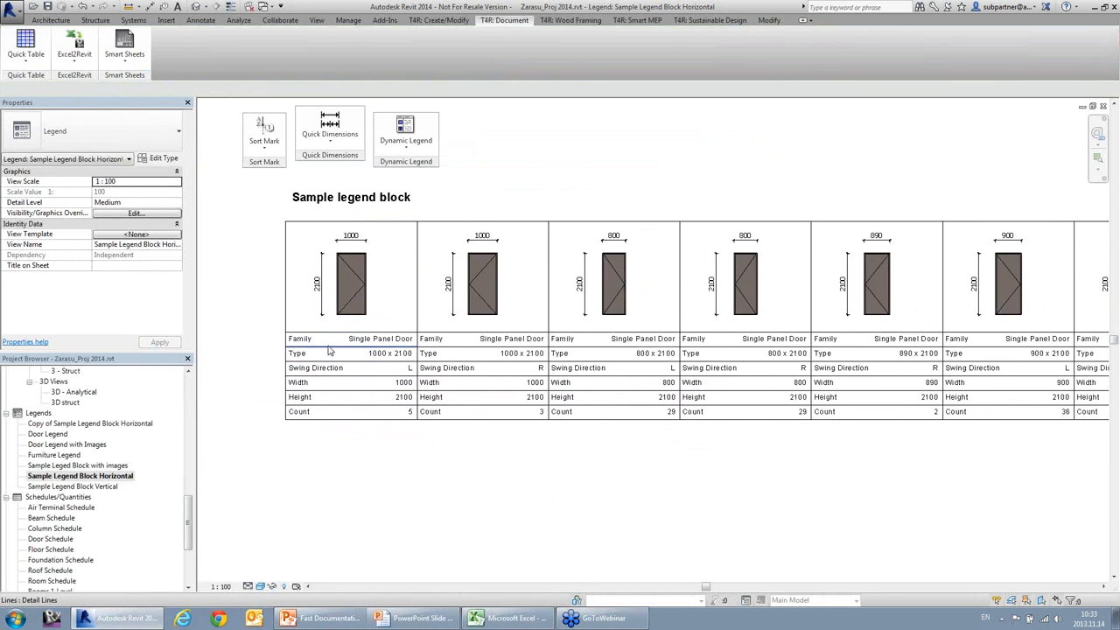
Inspect the Single Panel Door legend blocks, comparing door swings, Swing Direction values and counts.
{"action": "scroll", "coordinate": [341, 350], "scroll_direction": "up", "scroll_amount": 2}
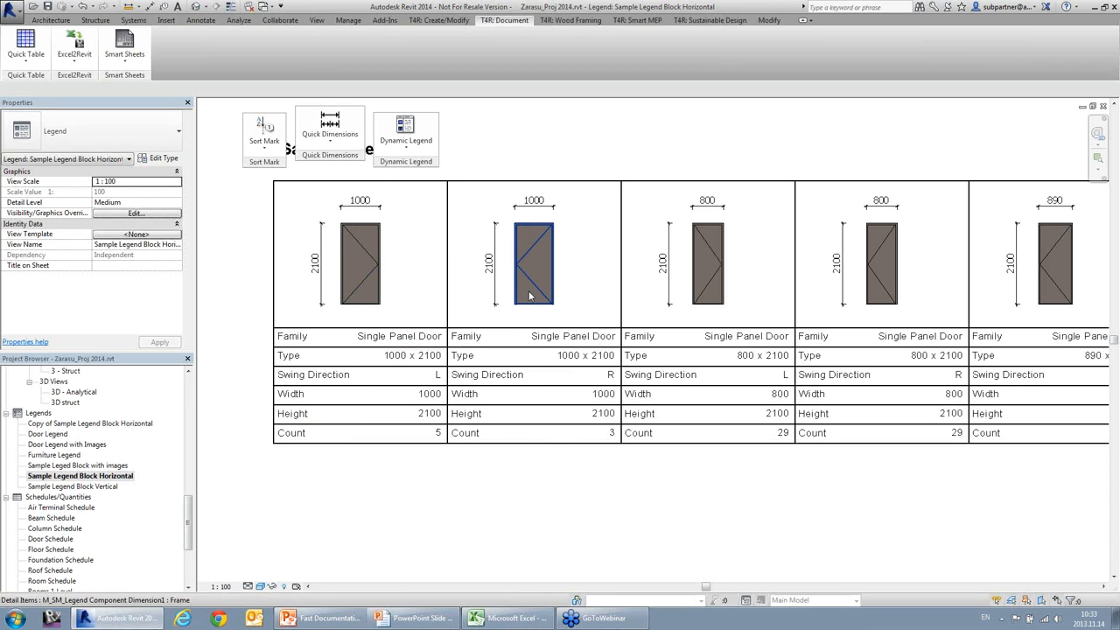
{"action": "middle_click_drag", "start_coordinate": [634, 308], "coordinate": [497, 306]}
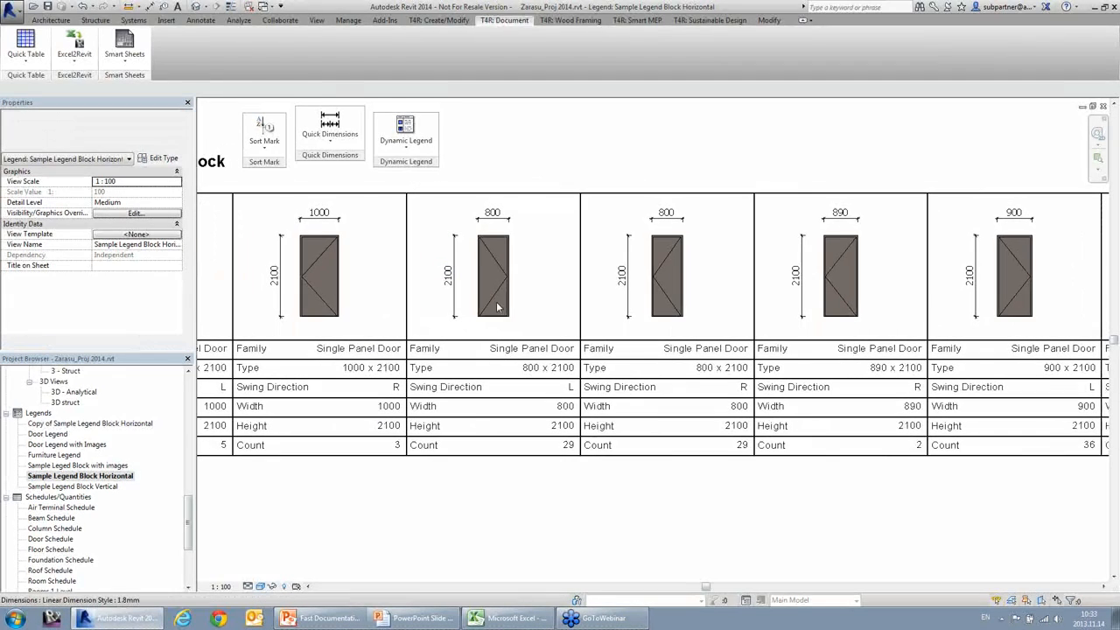
{"action": "middle_click_drag", "start_coordinate": [712, 403], "coordinate": [485, 402]}
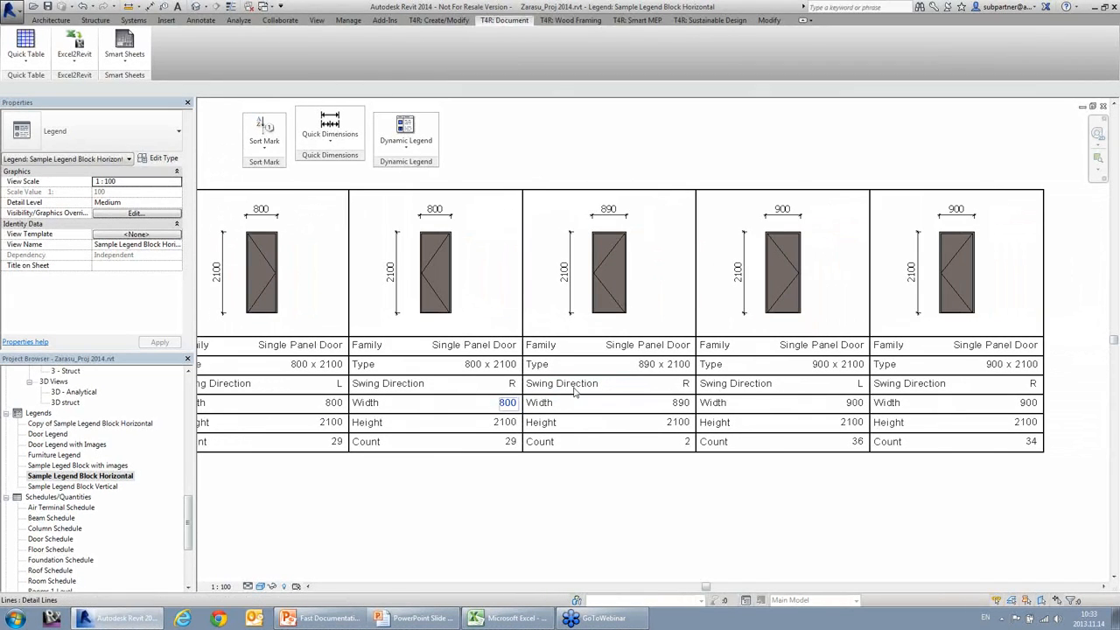
{"action": "middle_click_drag", "start_coordinate": [691, 387], "coordinate": [712, 413]}
{"action": "scroll", "coordinate": [751, 394], "scroll_direction": "down", "scroll_amount": 2}
{"action": "scroll", "coordinate": [467, 458], "scroll_direction": "up", "scroll_amount": 2}
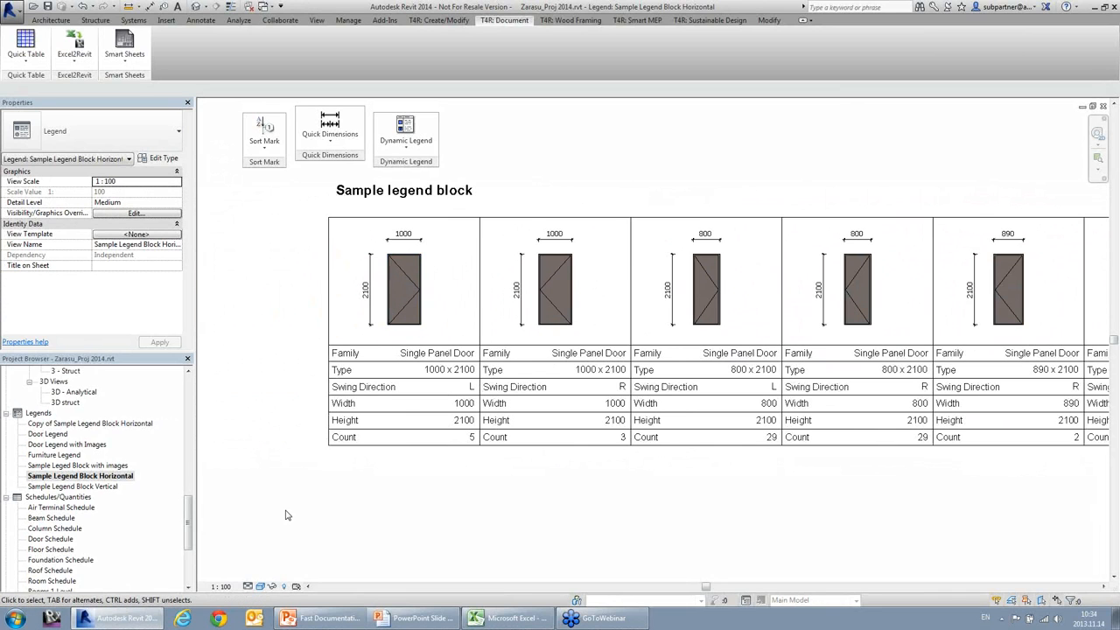
Open the Sample Leged Block with images legend view.
{"action": "double_click", "coordinate": [94, 467]}
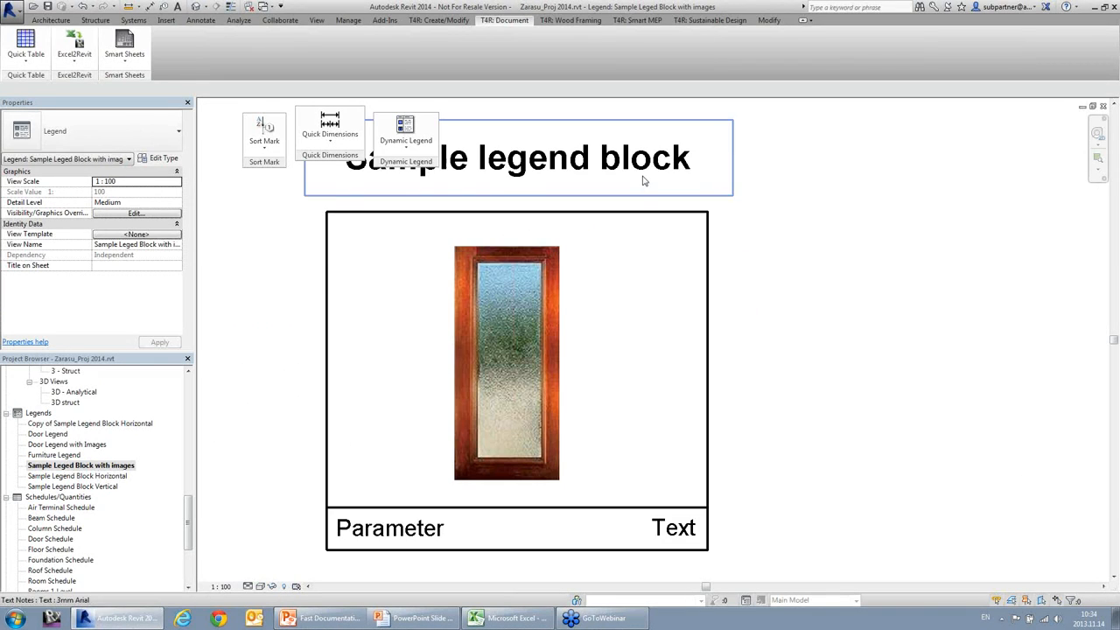
Select the balcony door image in the sample legend block to view its raster image properties.
{"action": "scroll", "coordinate": [813, 354], "scroll_direction": "down", "scroll_amount": 2}
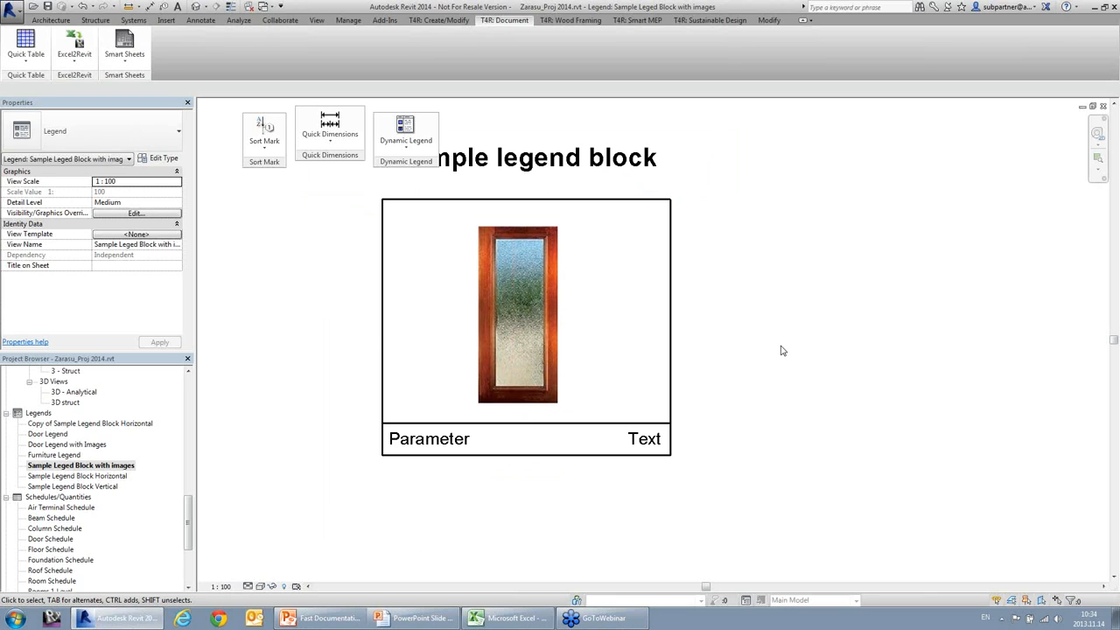
{"action": "left_click", "coordinate": [560, 293]}
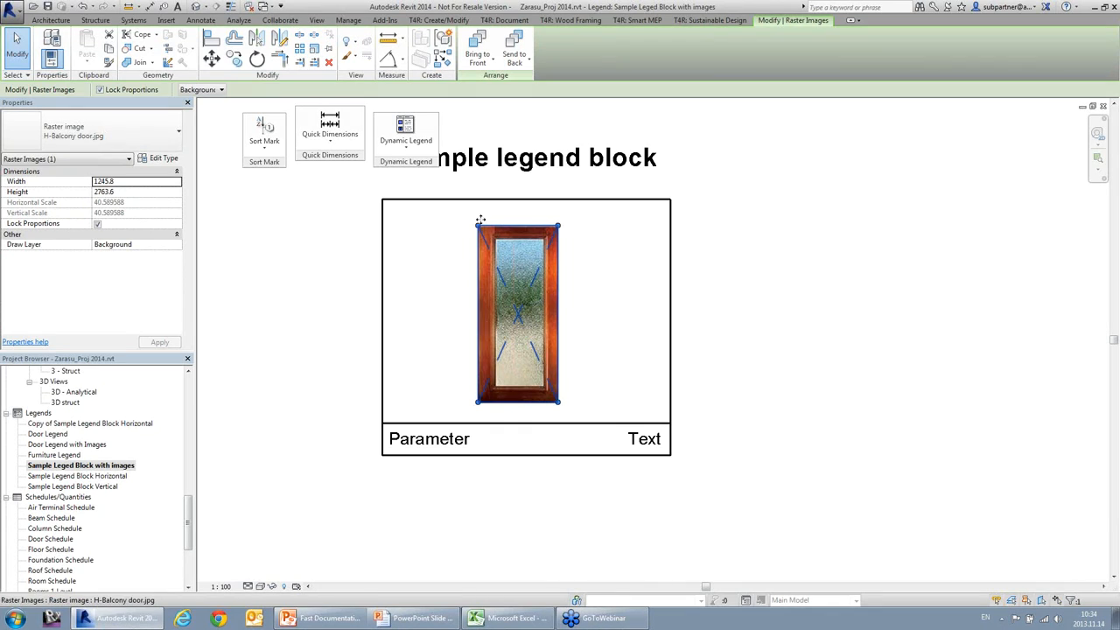
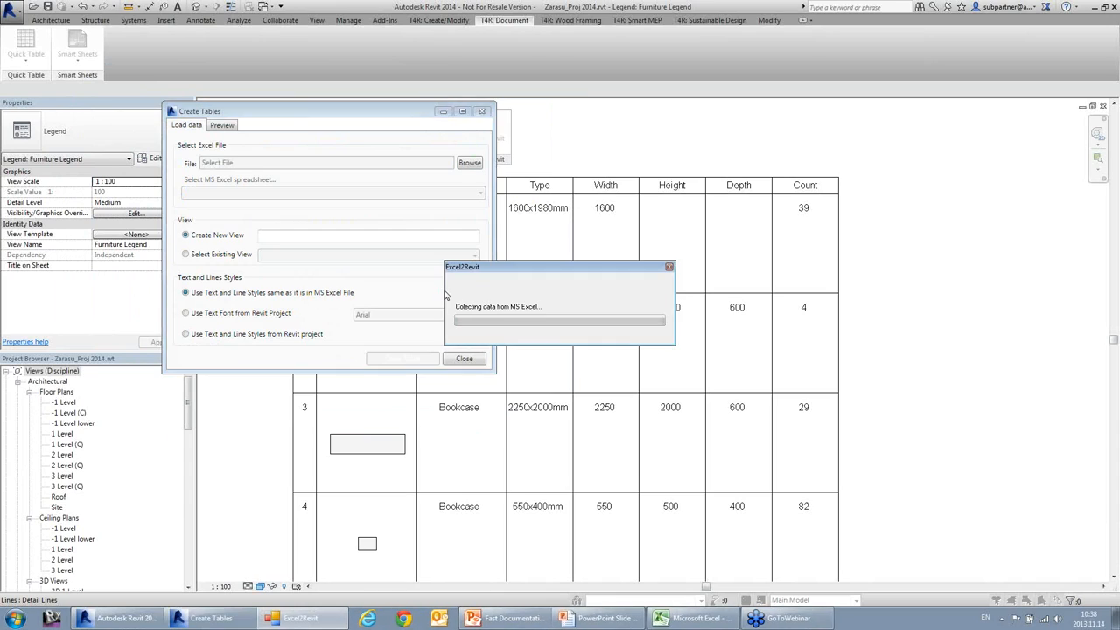
Draw the MX-AHU spreadsheet as a table in a new view named MX-AHU, keeping the Excel file's text and line styles.
{"action": "left_click", "coordinate": [235, 195]}
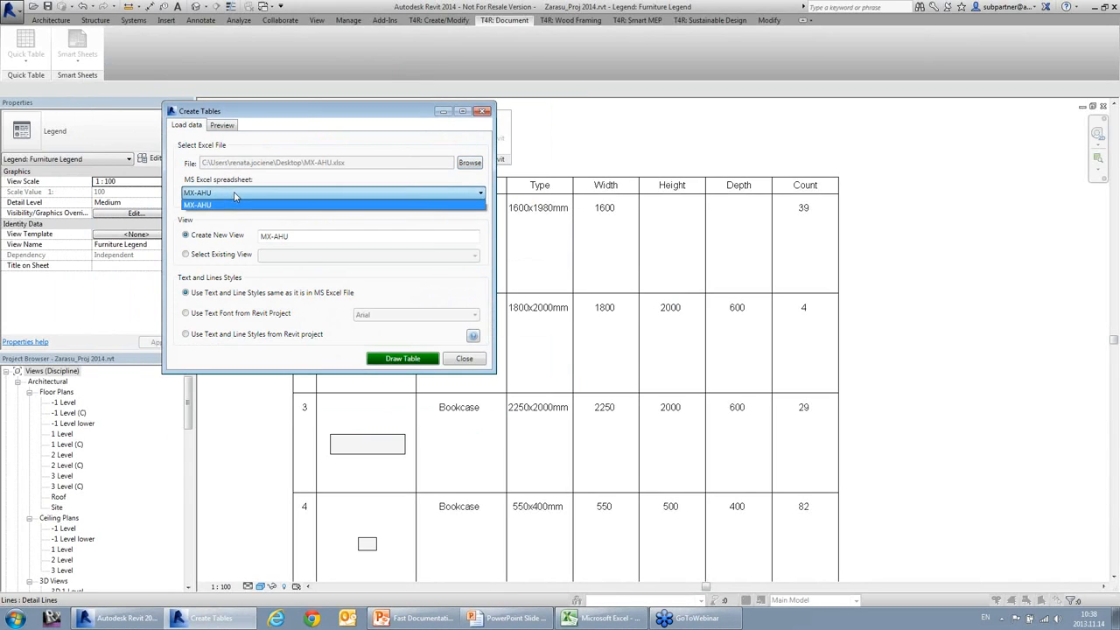
{"action": "left_click", "coordinate": [242, 196]}
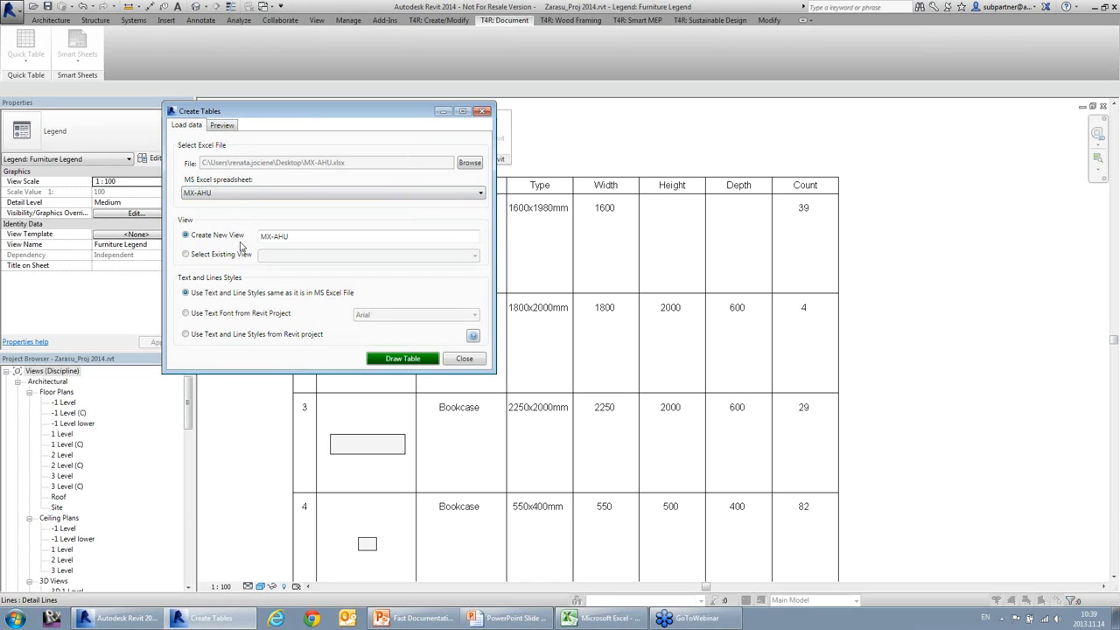
{"action": "left_click_drag", "start_coordinate": [318, 237], "coordinate": [238, 238]}
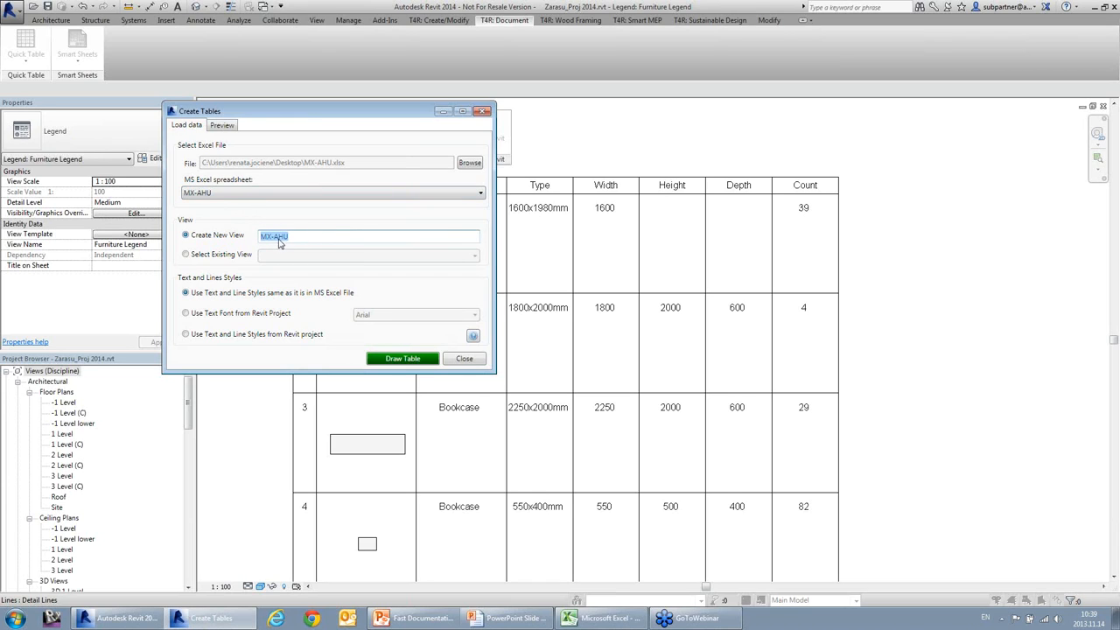
{"action": "left_click", "coordinate": [307, 236]}
{"action": "left_click", "coordinate": [400, 362]}
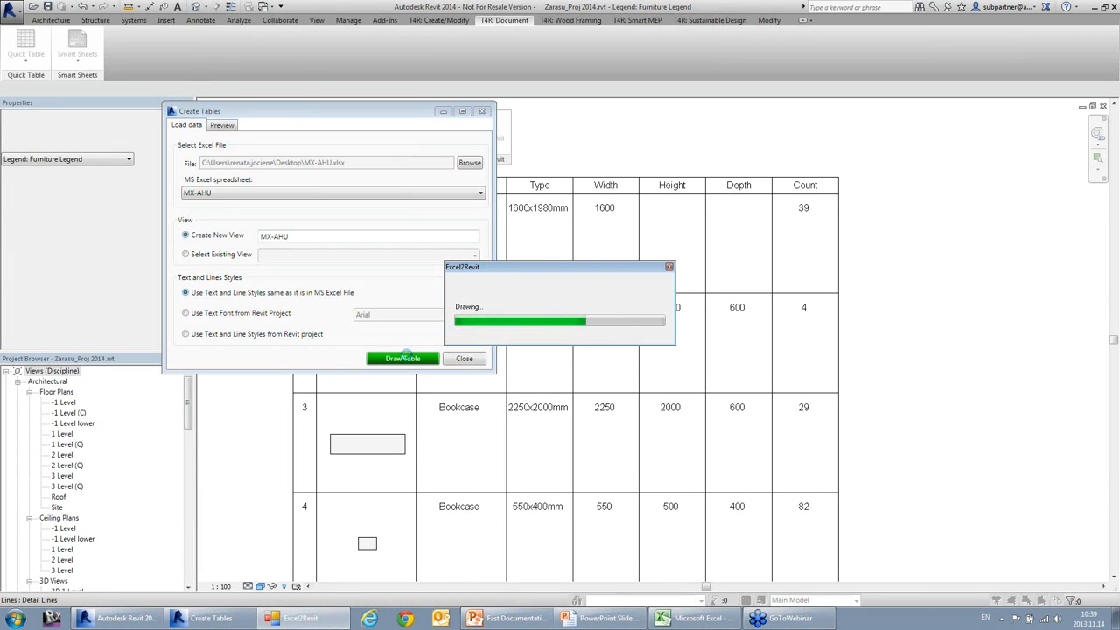
{"action": "left_click", "coordinate": [574, 330]}
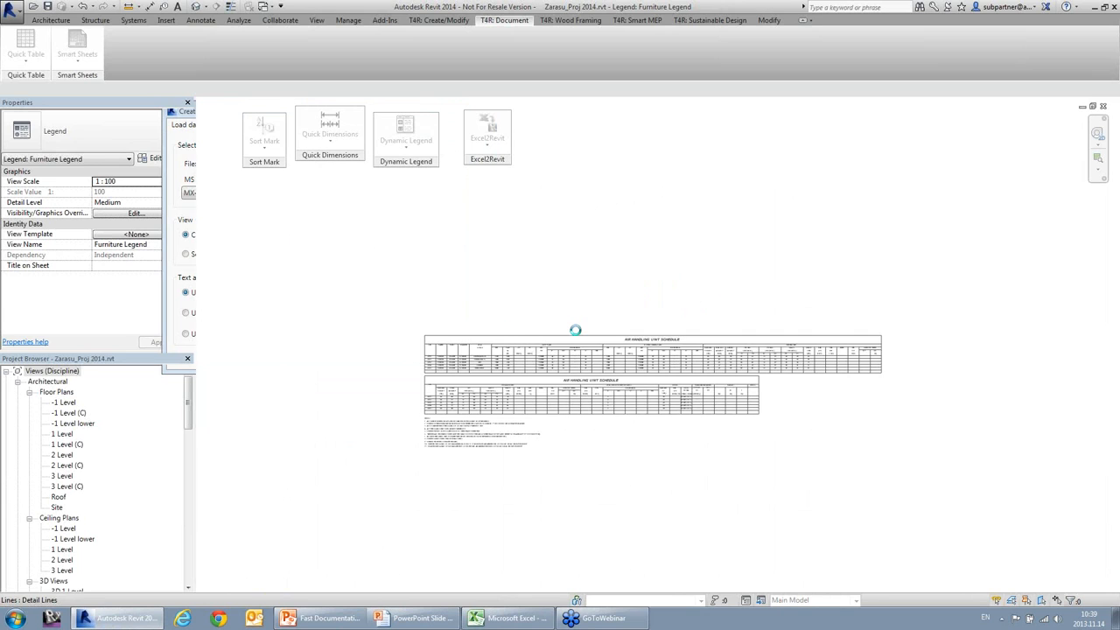
Examine the imported air handling unit schedules and check the text type assigned to note 1 below them.
{"action": "scroll", "coordinate": [556, 443], "scroll_direction": "up", "scroll_amount": 2}
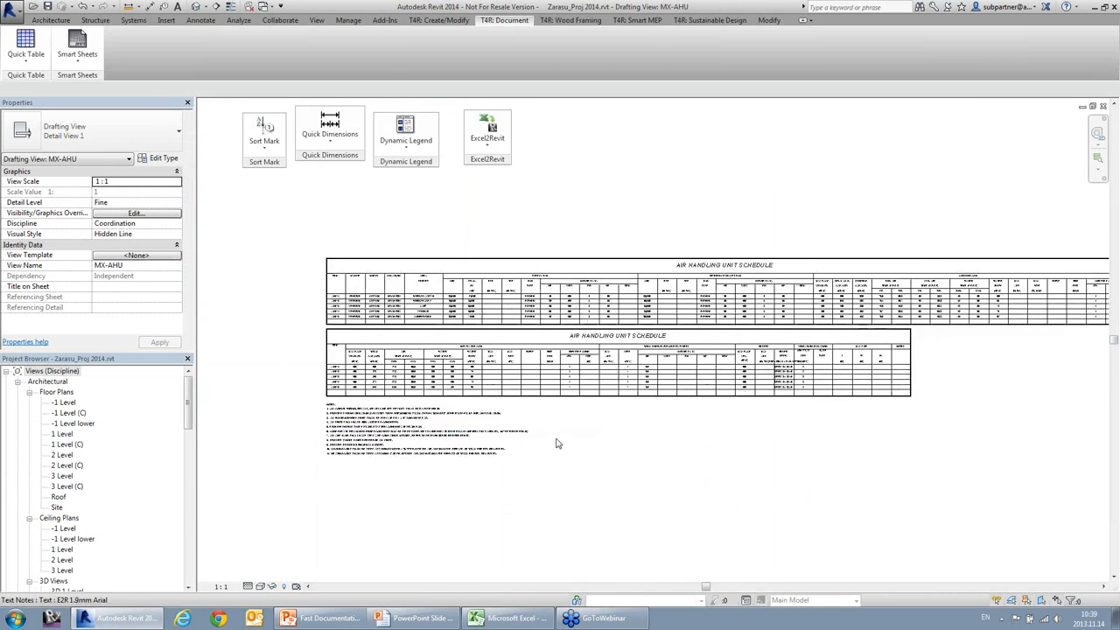
{"action": "scroll", "coordinate": [556, 444], "scroll_direction": "up", "scroll_amount": 2}
{"action": "scroll", "coordinate": [628, 515], "scroll_direction": "up", "scroll_amount": 1}
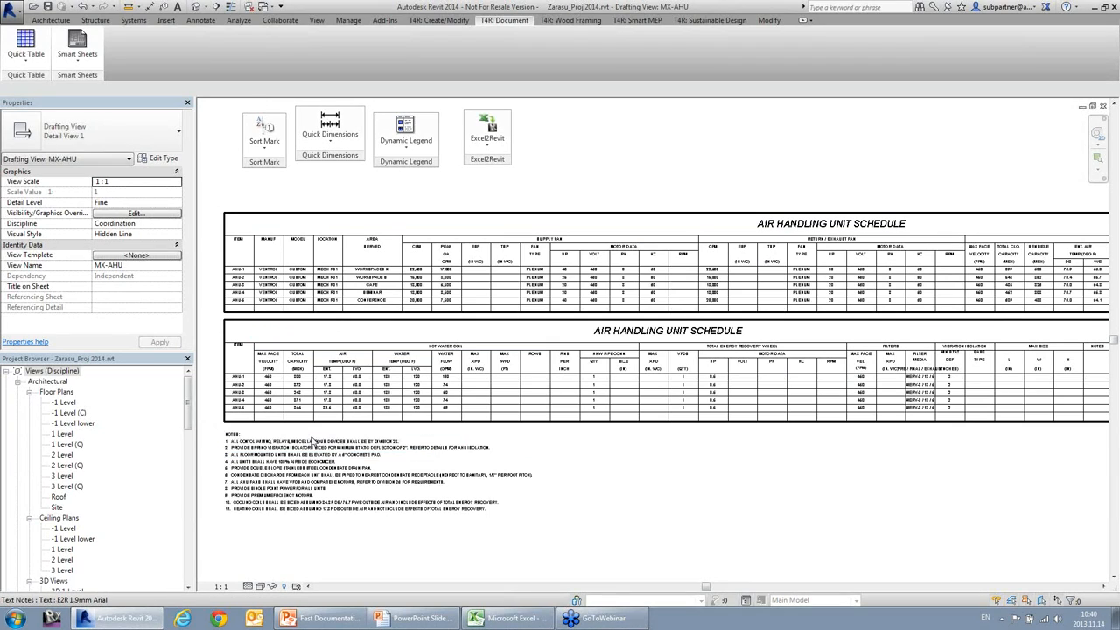
{"action": "left_click", "coordinate": [317, 443]}
{"action": "scroll", "coordinate": [263, 454], "scroll_direction": "up", "scroll_amount": 3}
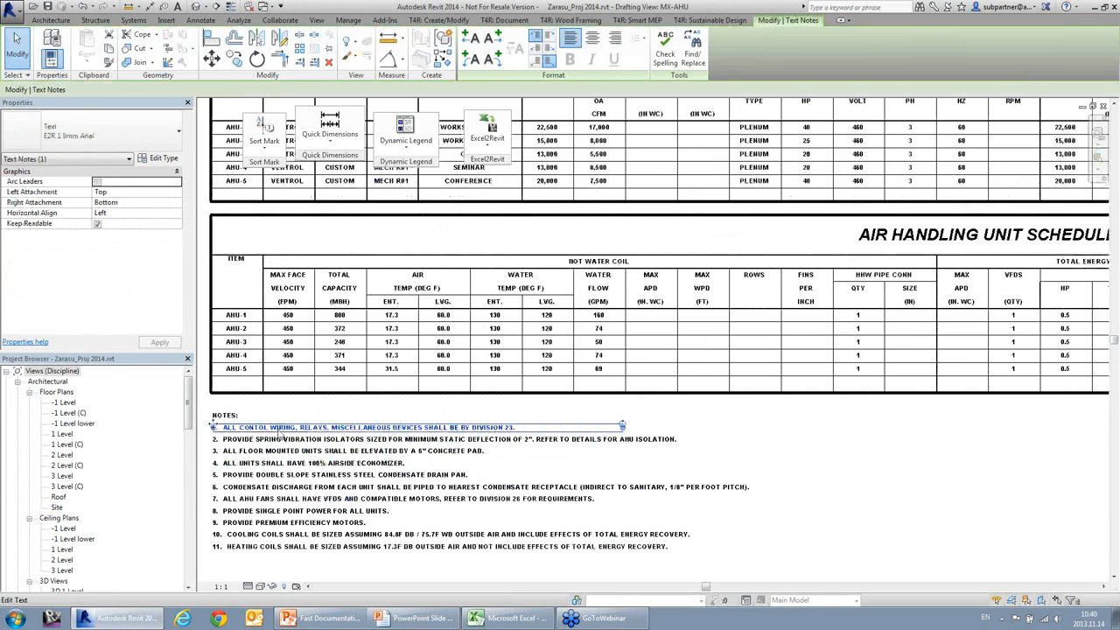
{"action": "left_click", "coordinate": [281, 428]}
{"action": "key", "text": "ctrl+a"}
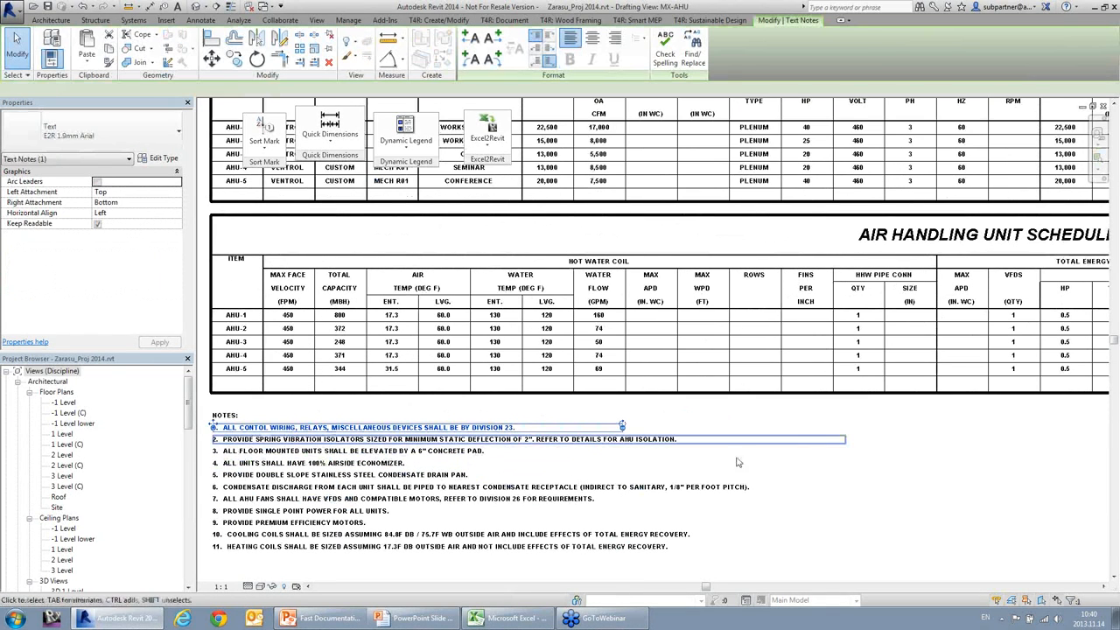
{"action": "scroll", "coordinate": [451, 398], "scroll_direction": "down", "scroll_amount": 3}
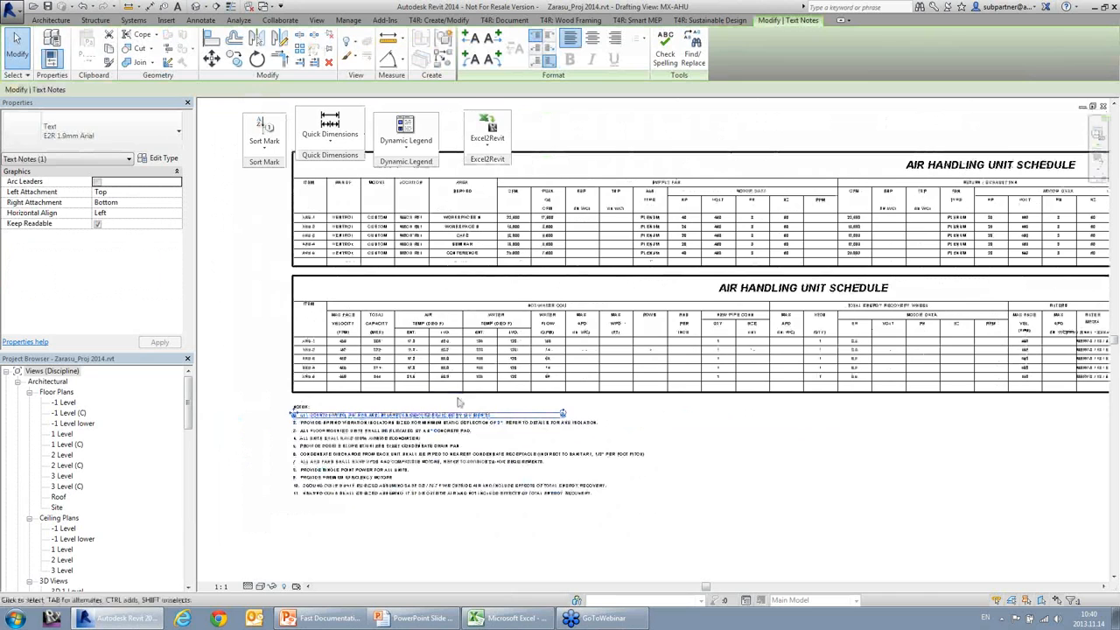
{"action": "left_click", "coordinate": [140, 133]}
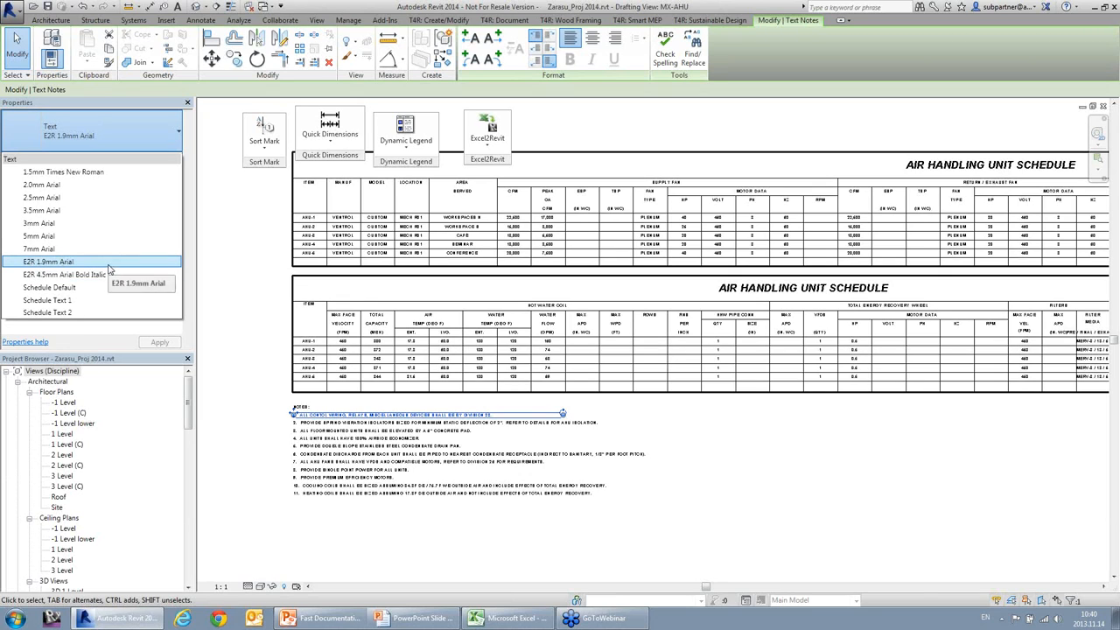
{"action": "left_click", "coordinate": [256, 269]}
Locate the MX-AHU drafting view under Coordination in the Project Browser and check note 1 as a separate text element.
{"action": "left_click_drag", "start_coordinate": [189, 393], "coordinate": [196, 489]}
{"action": "left_click", "coordinate": [20, 468]}
{"action": "left_click", "coordinate": [30, 476]}
{"action": "left_click", "coordinate": [63, 487]}
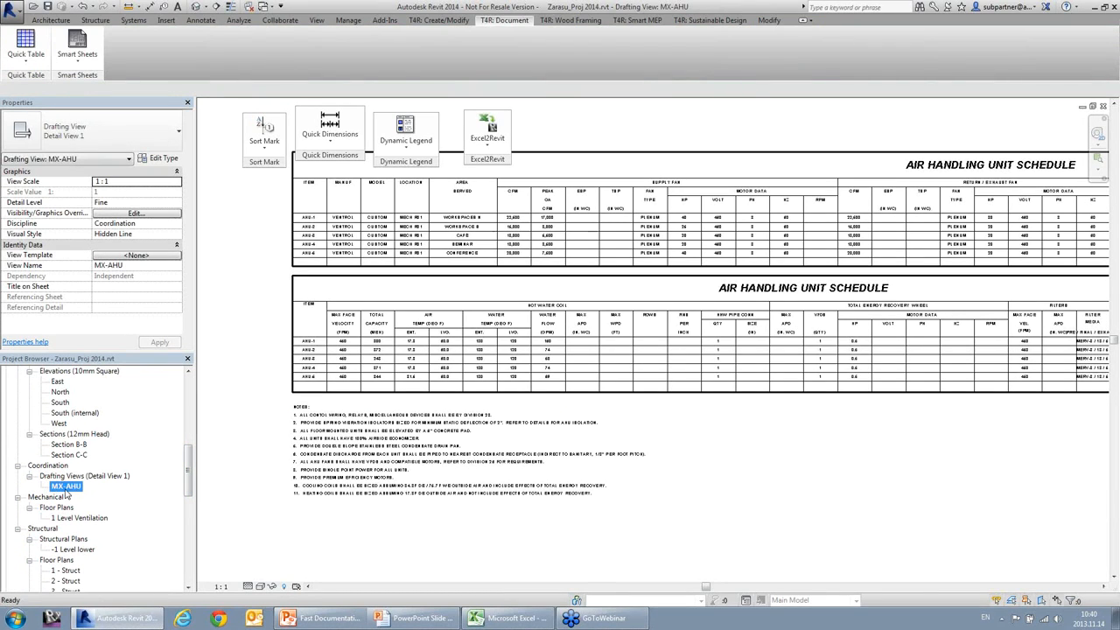
{"action": "left_click", "coordinate": [294, 415]}
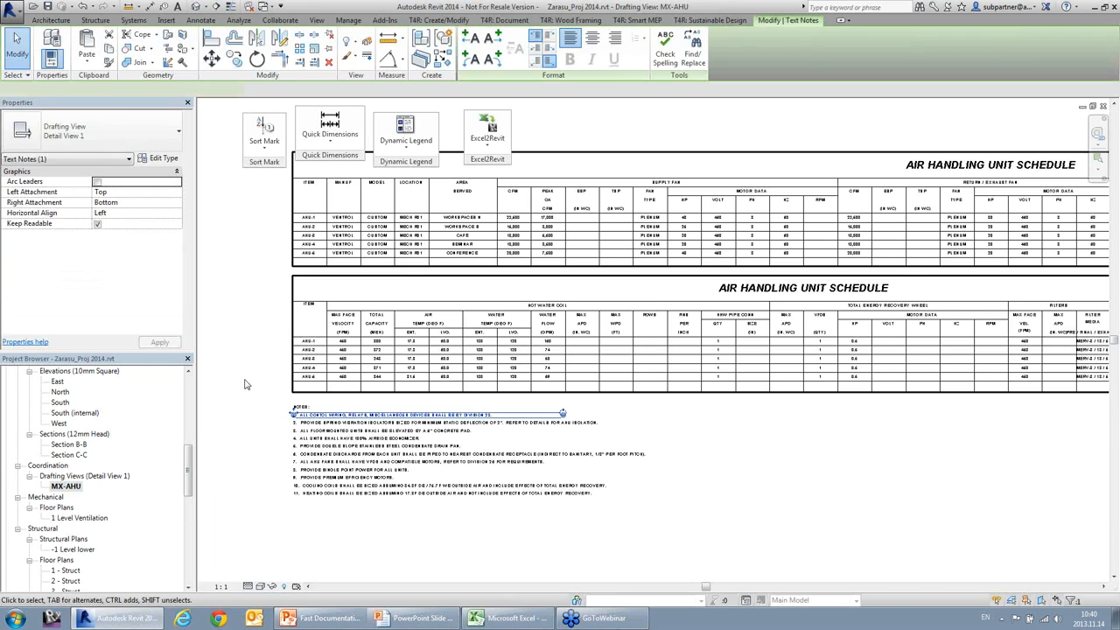
{"action": "scroll", "coordinate": [244, 380], "scroll_direction": "down", "scroll_amount": 1}
{"action": "left_click", "coordinate": [739, 554]}
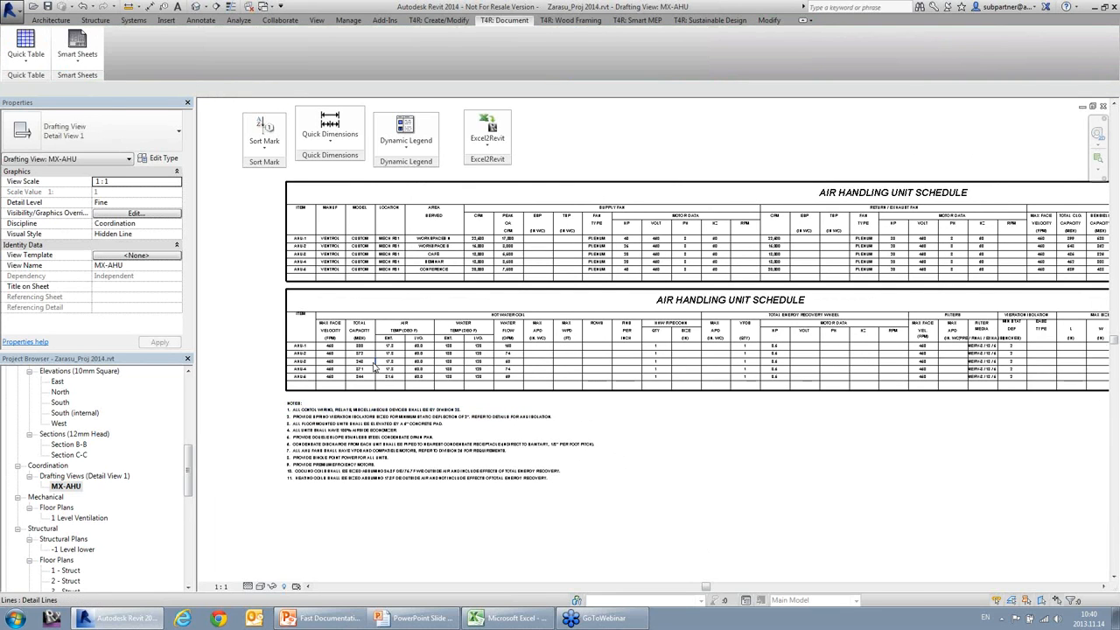
Switch to Excel, change the second table's title in B14 to "AIR HANDLING UNIT SCHEDULE (modified)" and save the workbook.
{"action": "left_click", "coordinate": [512, 618]}
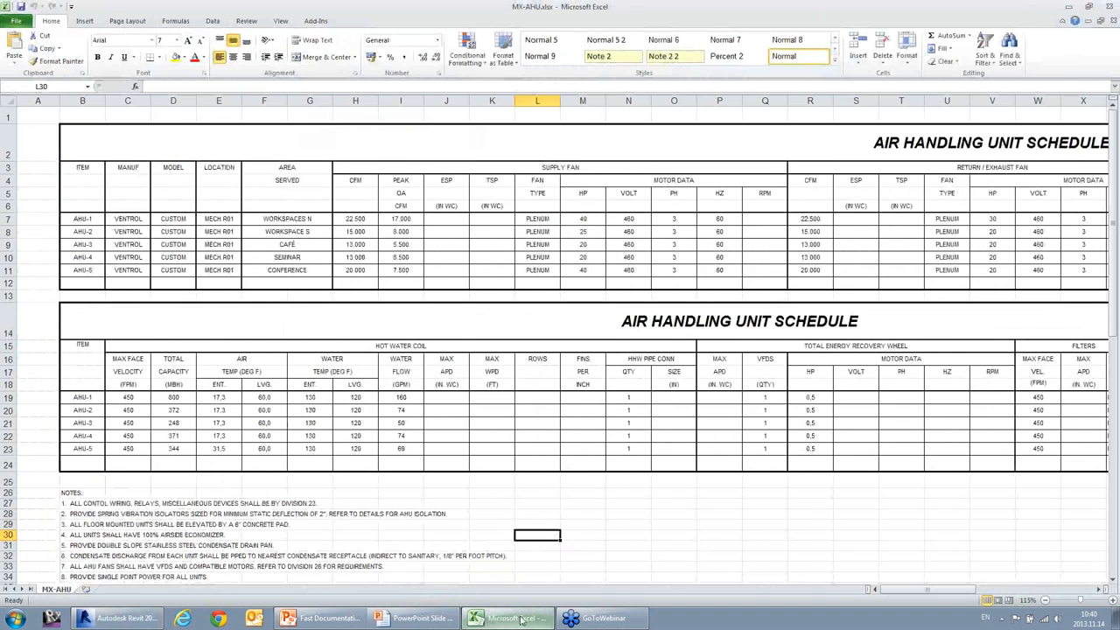
{"action": "left_click", "coordinate": [815, 329]}
{"action": "left_click", "coordinate": [93, 317]}
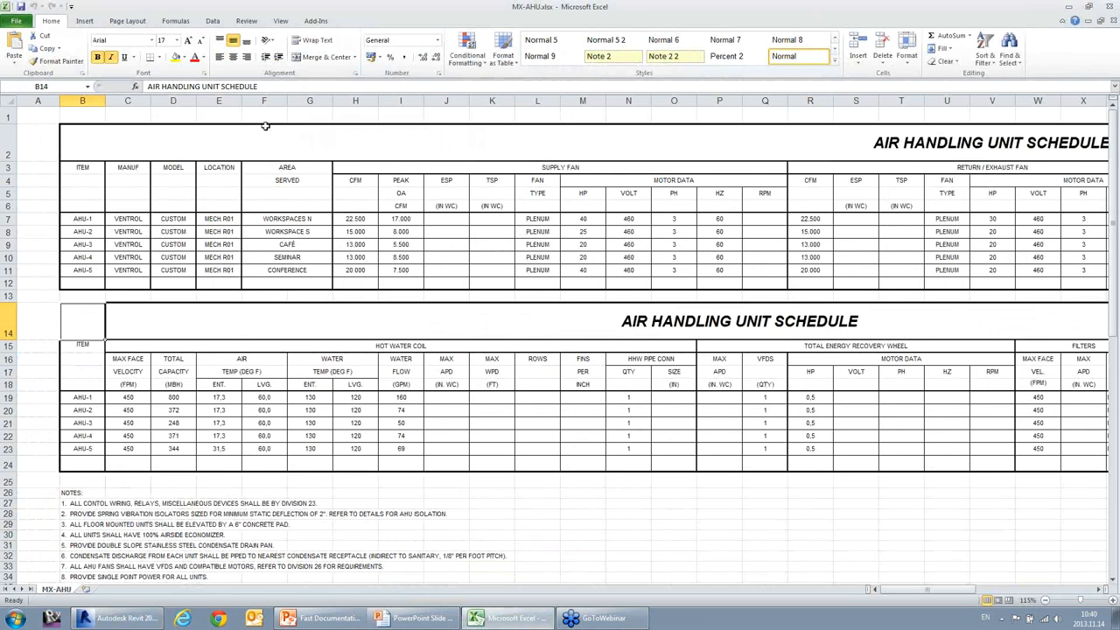
{"action": "left_click", "coordinate": [277, 85]}
{"action": "type", "text": "()"}
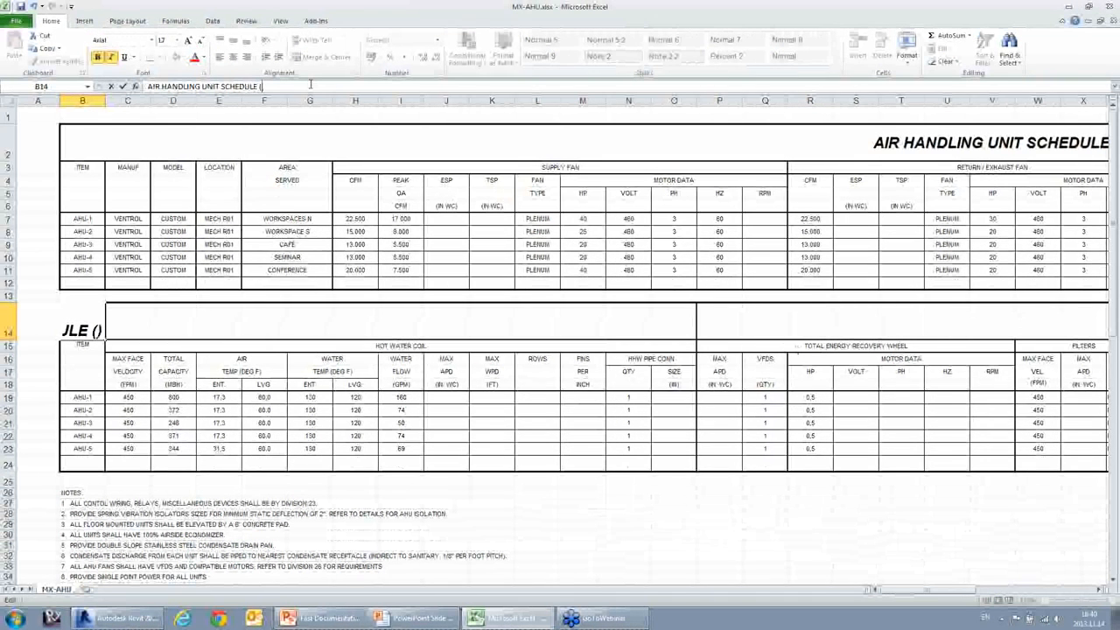
{"action": "type", "text": "mo"}
{"action": "type", "text": "dified"}
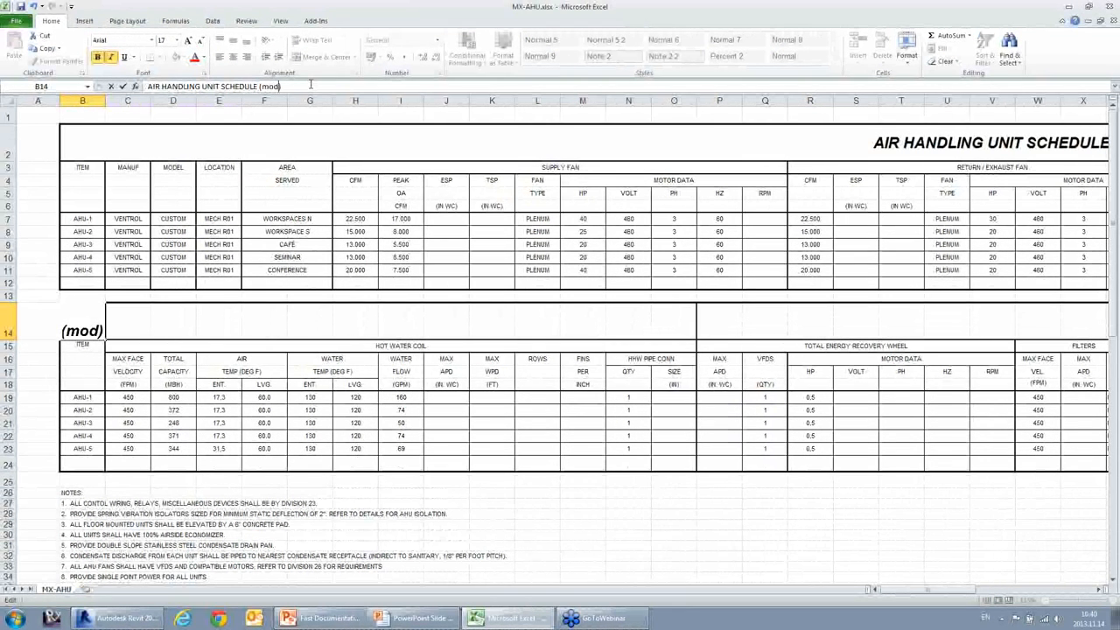
{"action": "key", "text": "Return"}
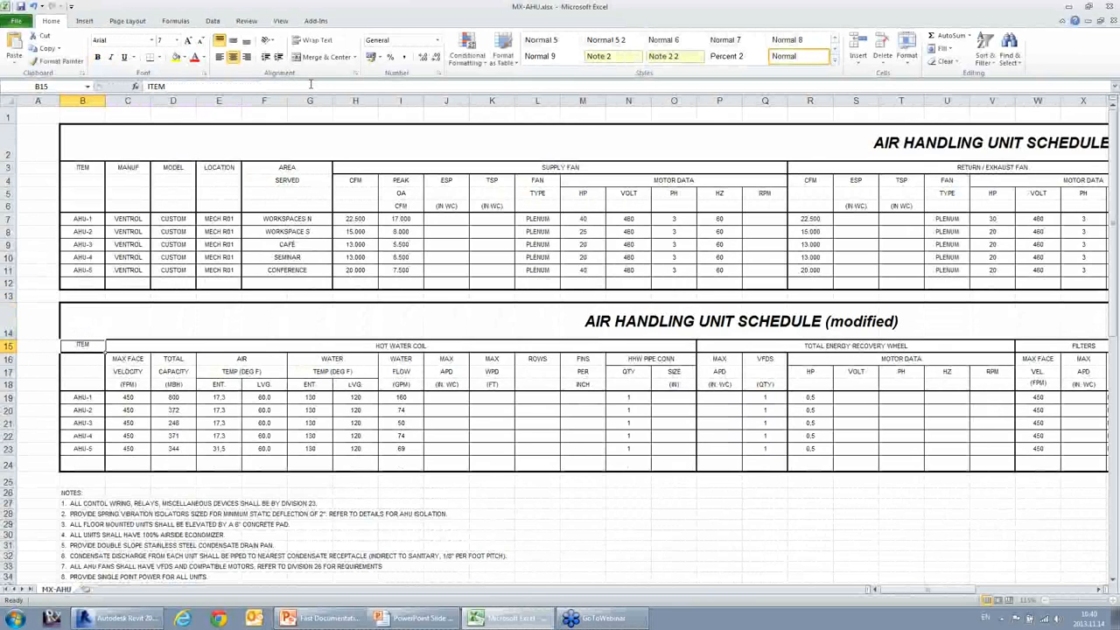
{"action": "left_click", "coordinate": [21, 7]}
Switch back to Revit, update the MX-AHU table from its Excel file with Manage Tables and check the second schedule's title.
{"action": "left_click", "coordinate": [525, 617]}
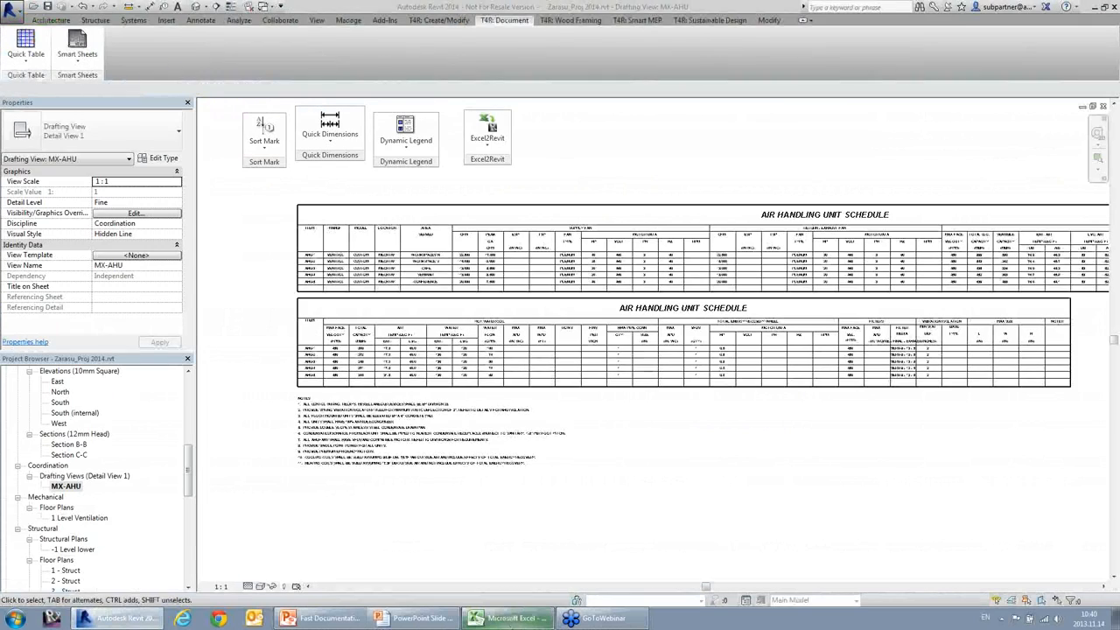
{"action": "left_click", "coordinate": [489, 131]}
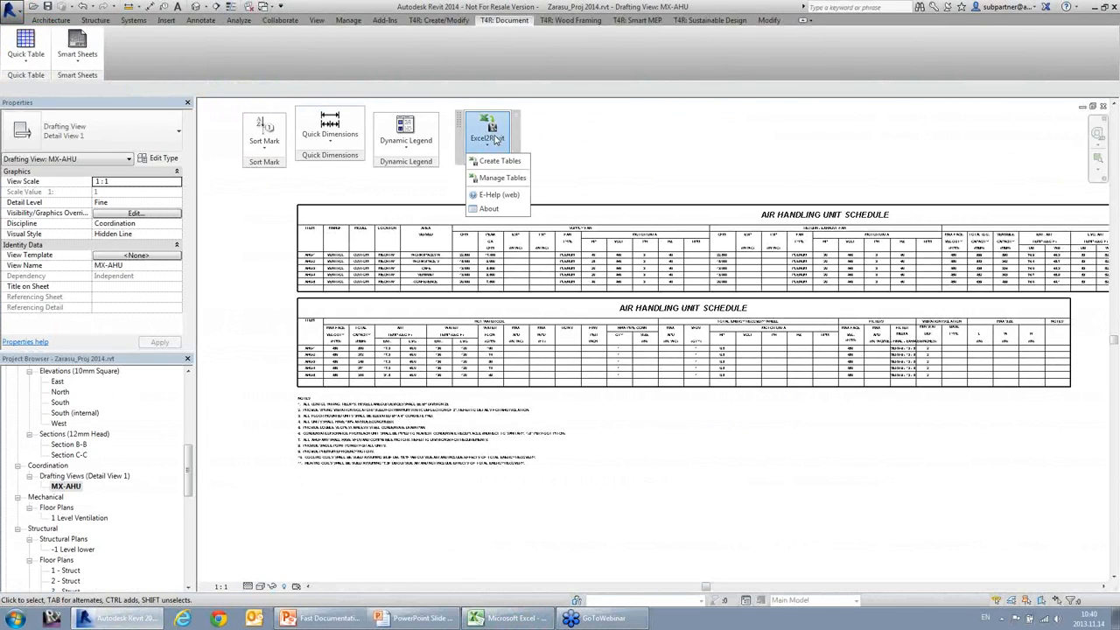
{"action": "left_click", "coordinate": [501, 178]}
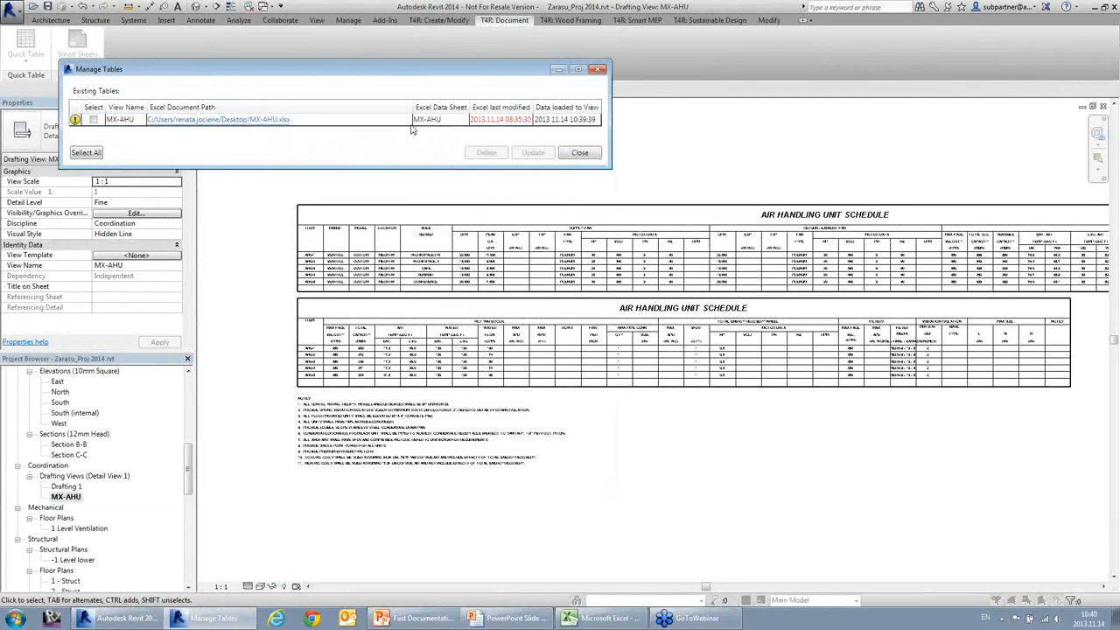
{"action": "left_click", "coordinate": [94, 119]}
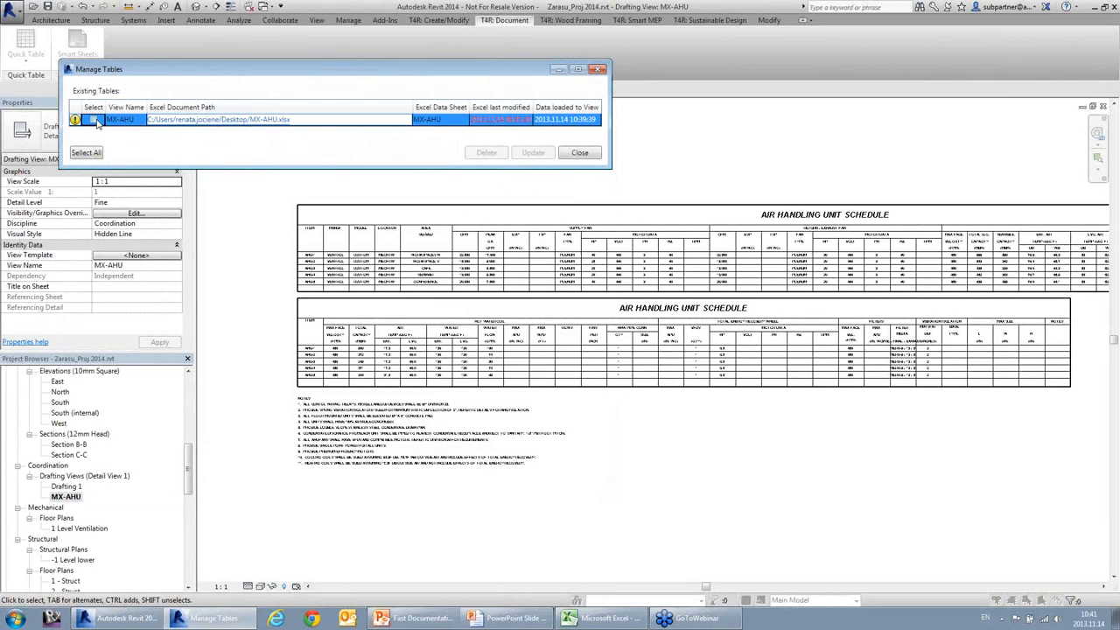
{"action": "left_click", "coordinate": [536, 154]}
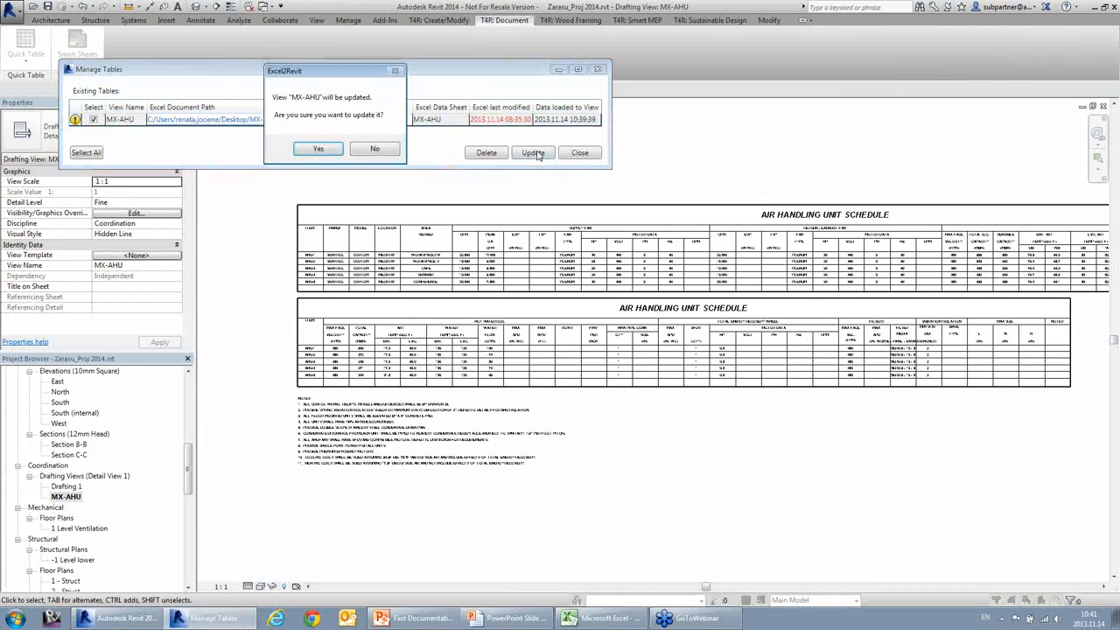
{"action": "left_click", "coordinate": [328, 152]}
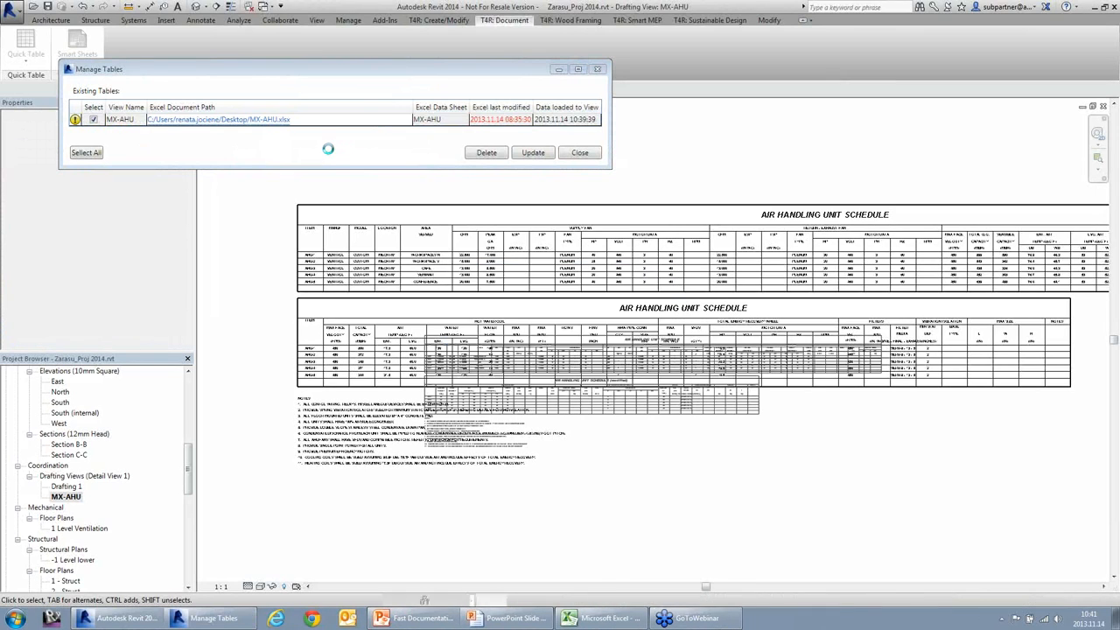
{"action": "left_click", "coordinate": [613, 329]}
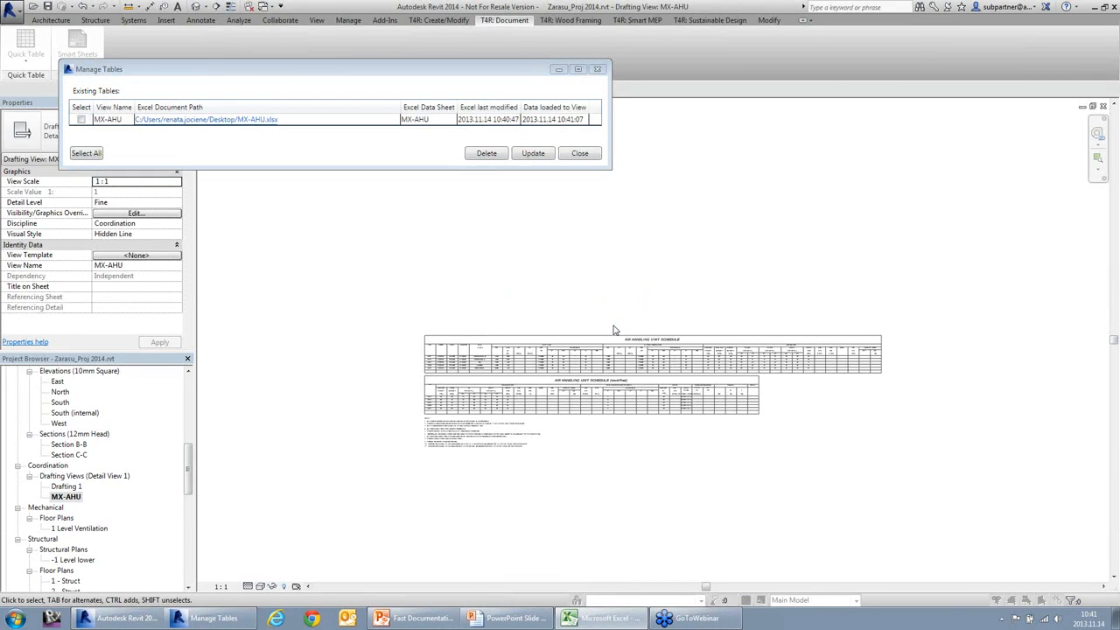
{"action": "left_click", "coordinate": [580, 154]}
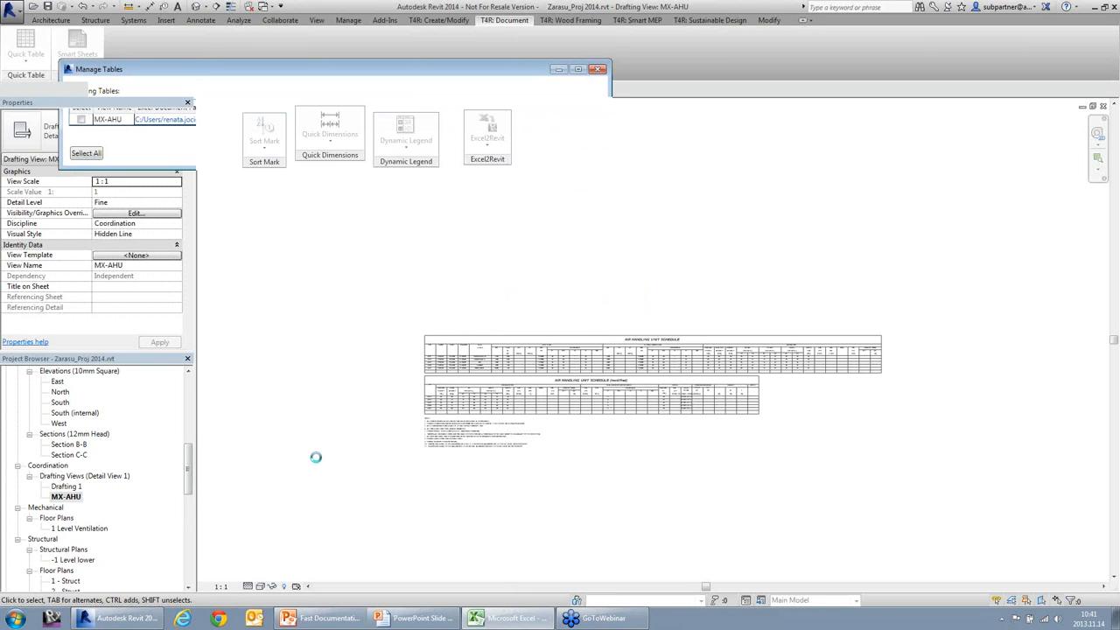
{"action": "scroll", "coordinate": [595, 438], "scroll_direction": "up", "scroll_amount": 1}
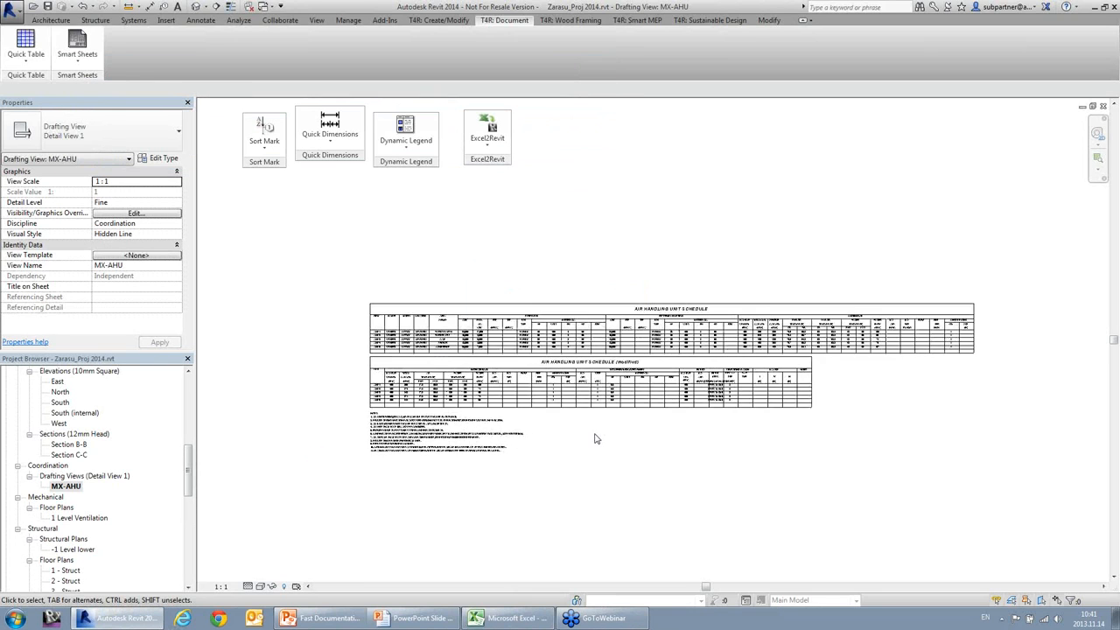
{"action": "scroll", "coordinate": [595, 438], "scroll_direction": "up", "scroll_amount": 2}
{"action": "scroll", "coordinate": [615, 366], "scroll_direction": "up", "scroll_amount": 1}
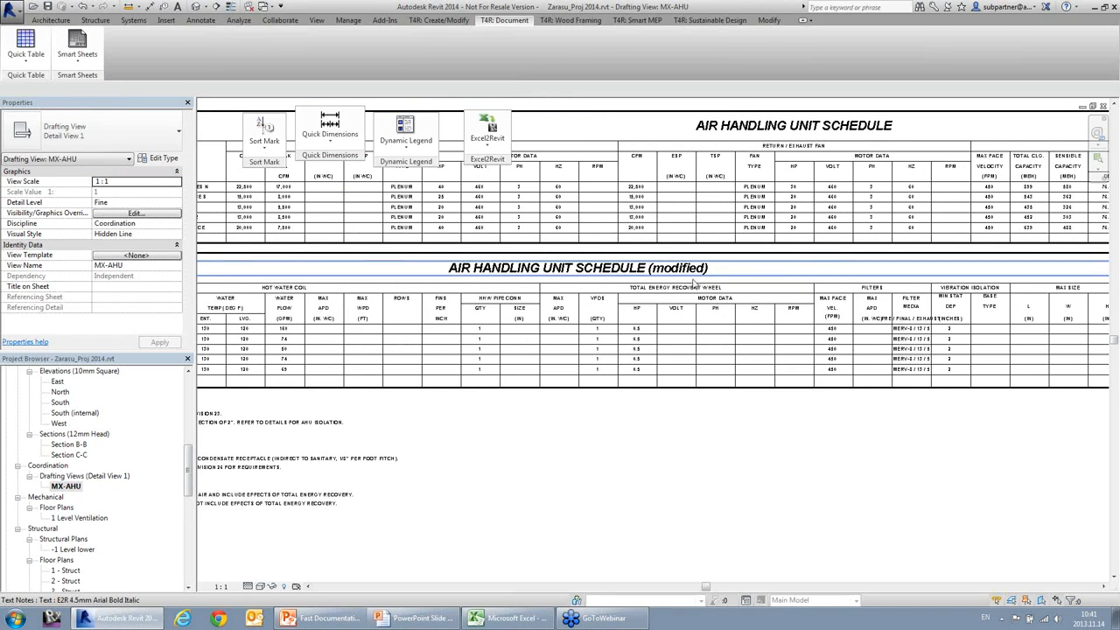
{"action": "scroll", "coordinate": [733, 378], "scroll_direction": "down", "scroll_amount": 2}
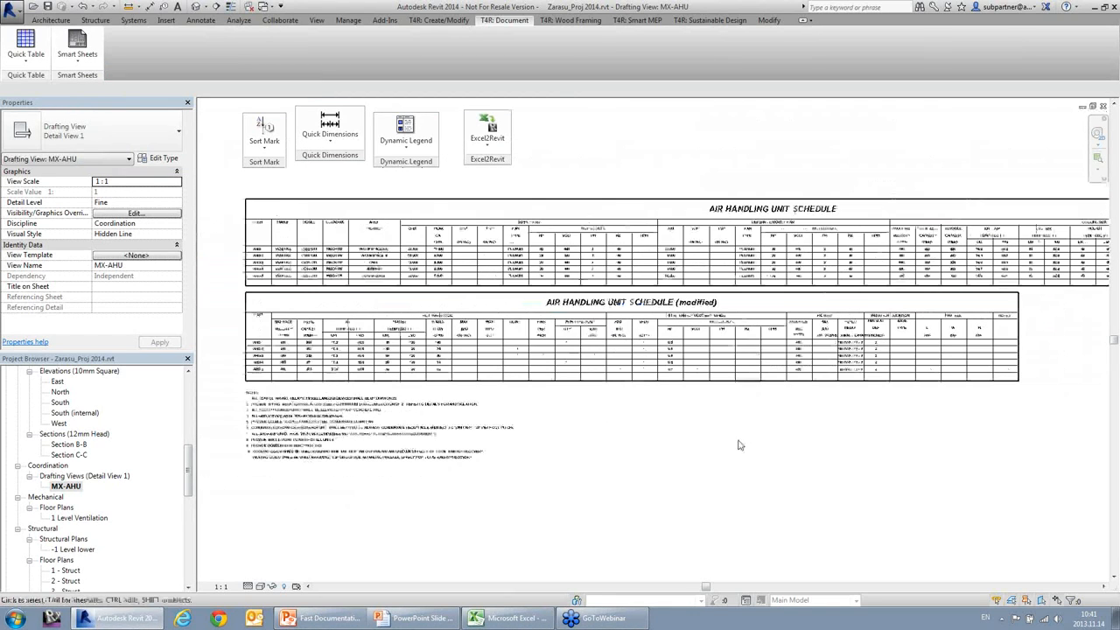
Start creating another table with Excel2Revit and load MX-AHU.xlsx from the Desktop as its source file.
{"action": "left_click", "coordinate": [491, 127]}
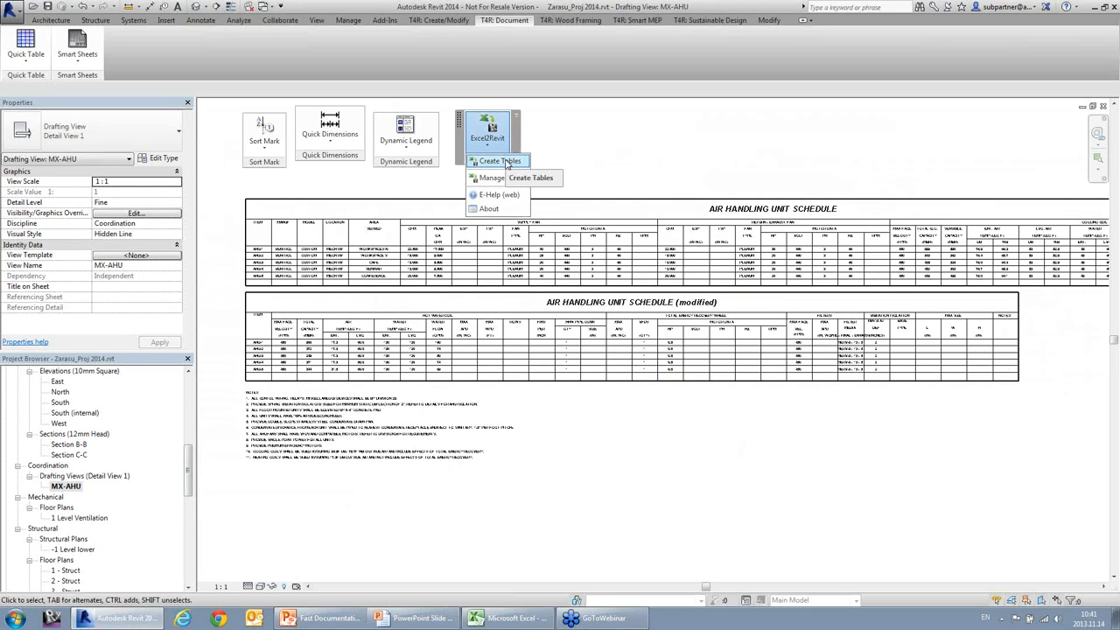
{"action": "left_click", "coordinate": [506, 163]}
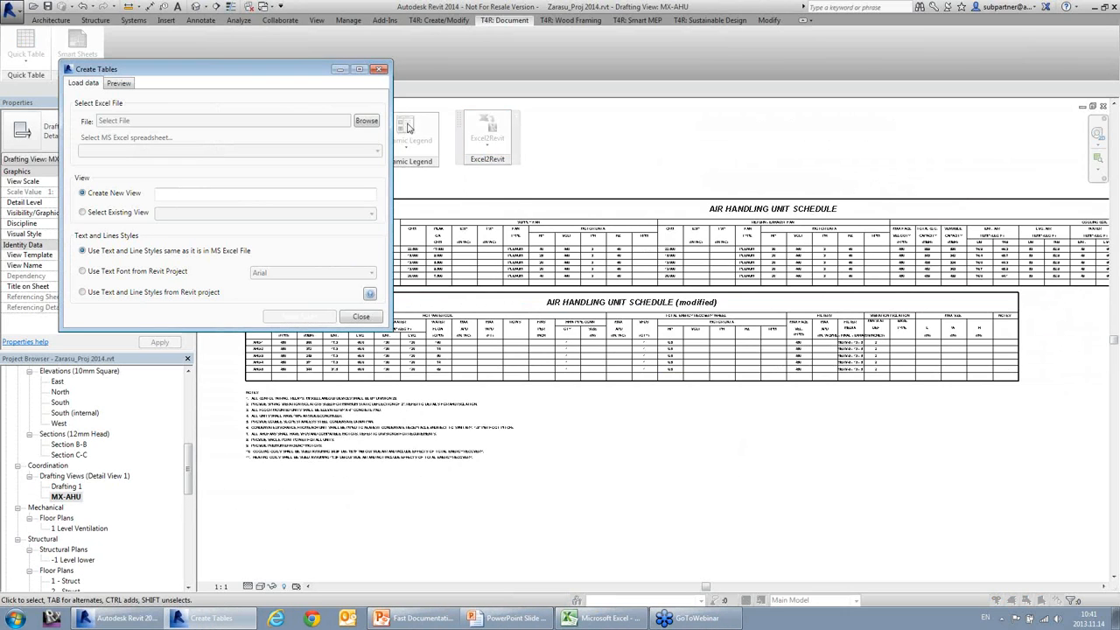
{"action": "left_click_drag", "start_coordinate": [277, 77], "coordinate": [289, 99]}
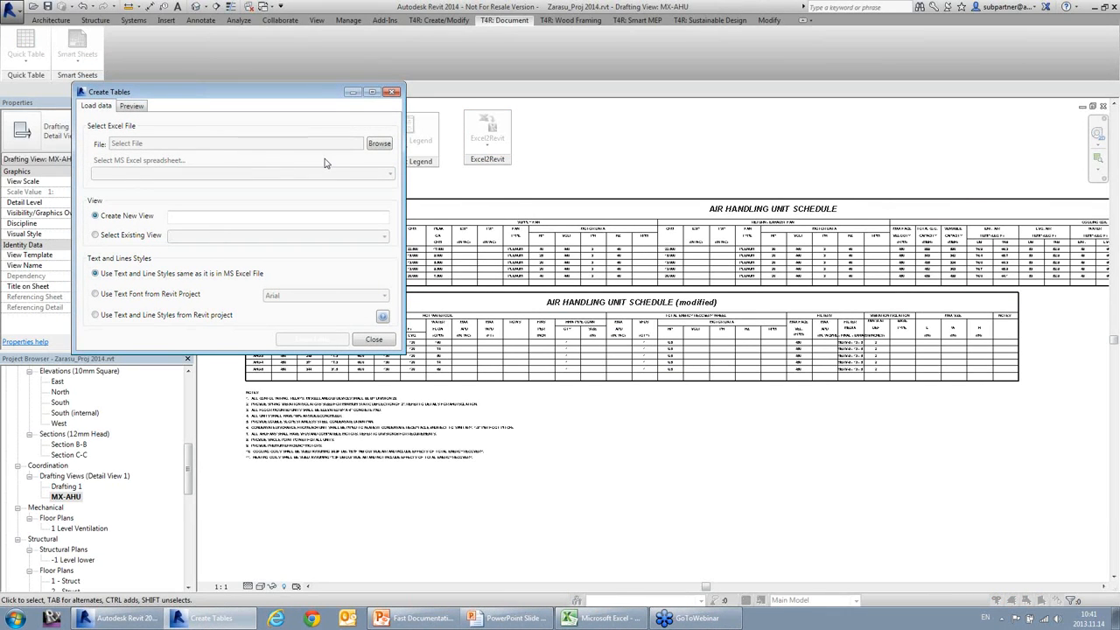
{"action": "left_click", "coordinate": [379, 143]}
{"action": "left_click", "coordinate": [248, 232]}
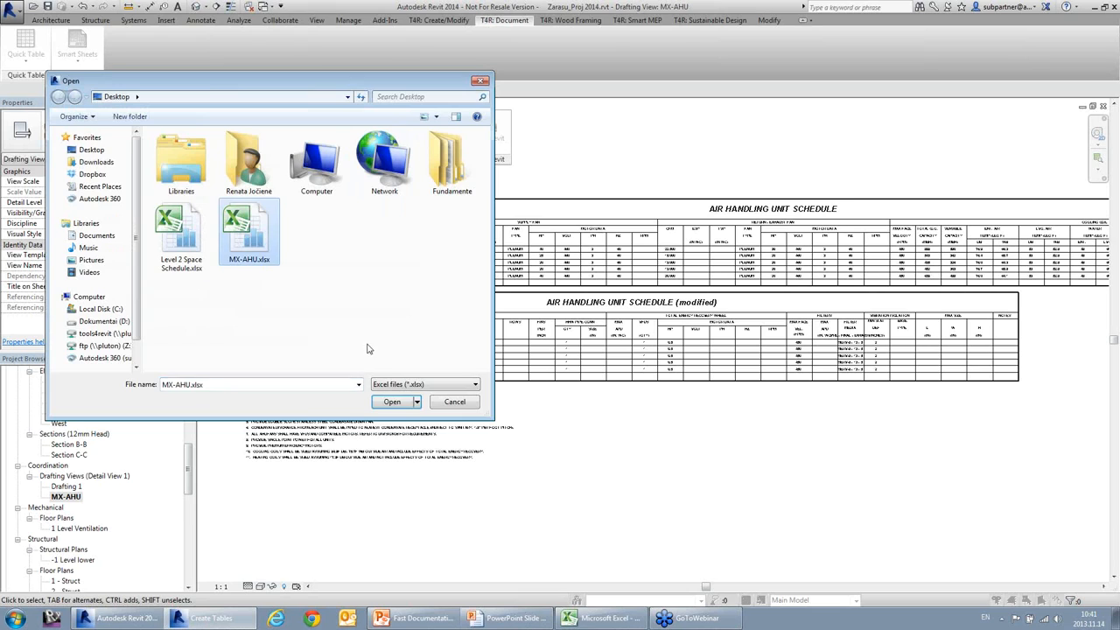
{"action": "left_click", "coordinate": [392, 403]}
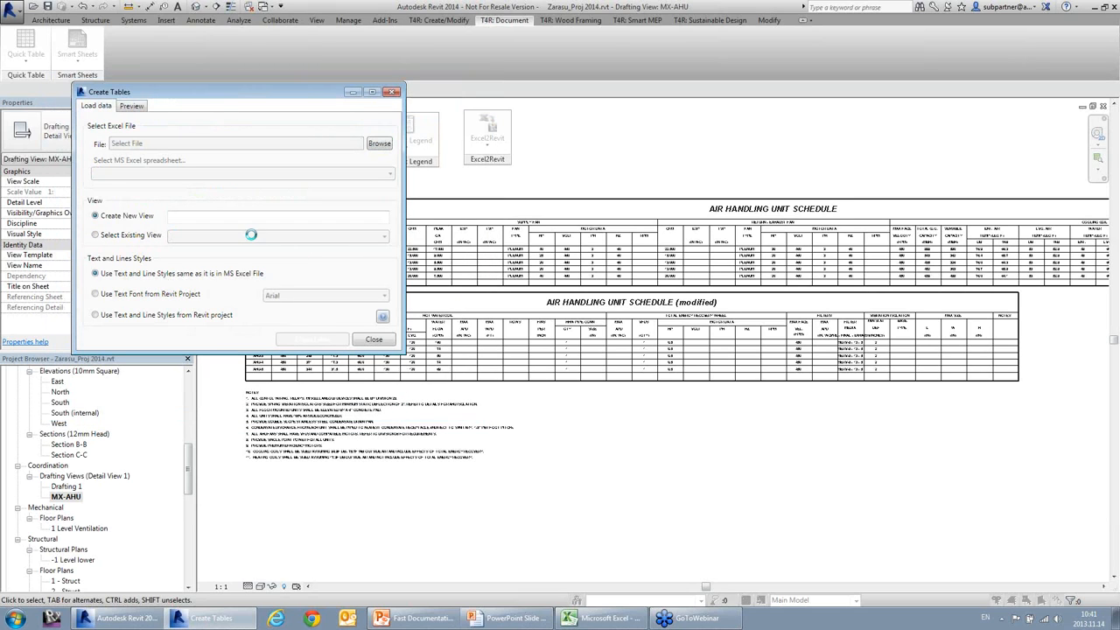
Target the existing view MX-AHU, choose to use text and line styles from the Revit project, and proceed to the style mapping.
{"action": "left_click", "coordinate": [119, 237]}
{"action": "left_click", "coordinate": [185, 237]}
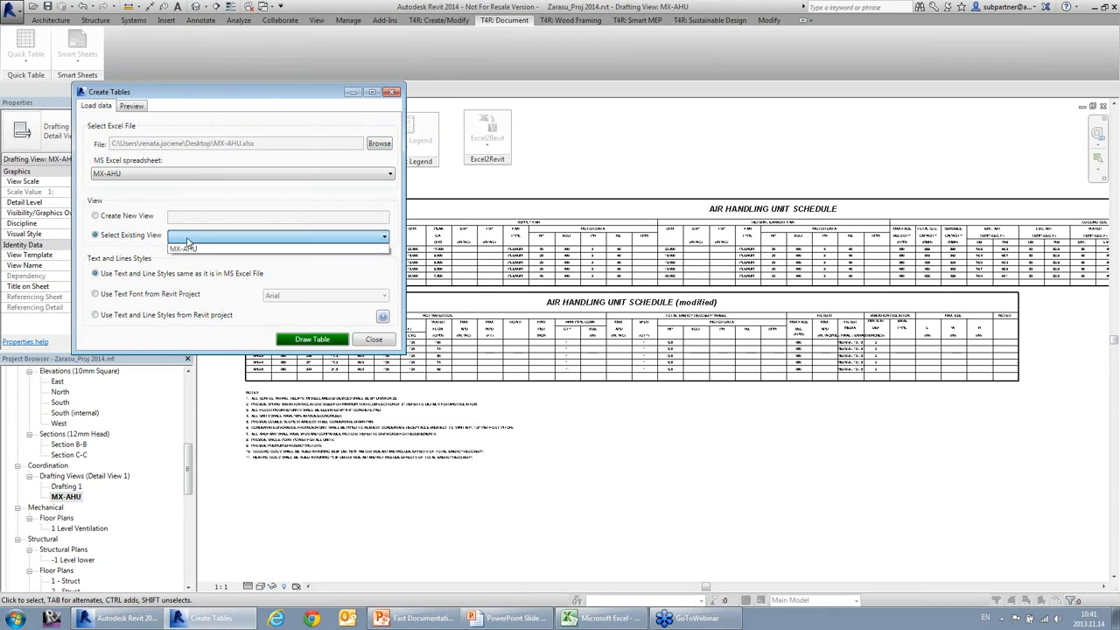
{"action": "left_click", "coordinate": [193, 251]}
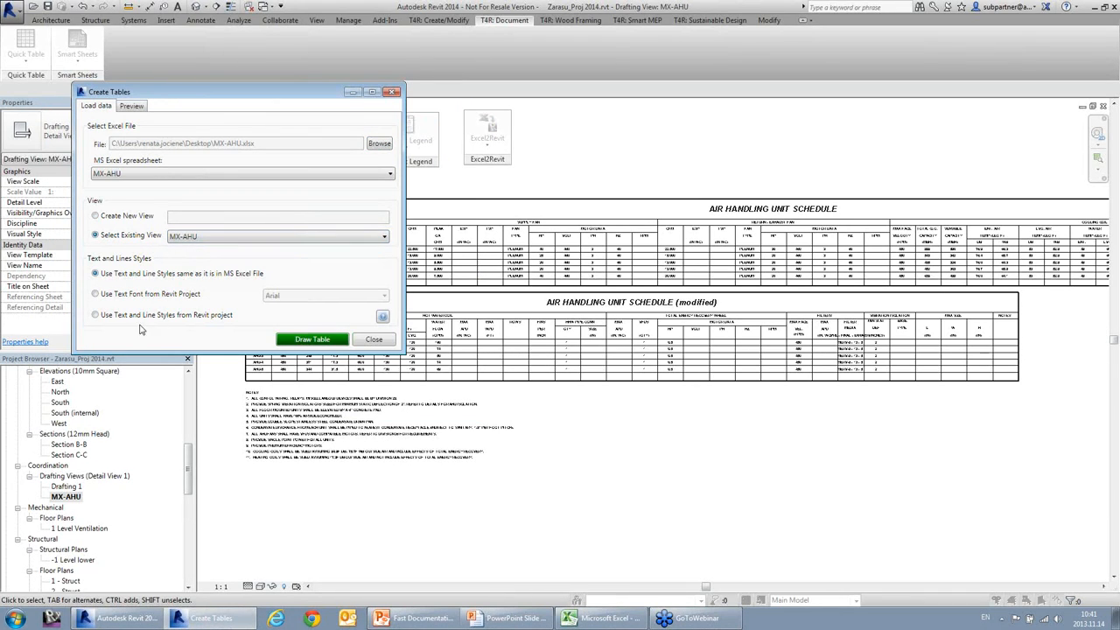
{"action": "left_click", "coordinate": [97, 316]}
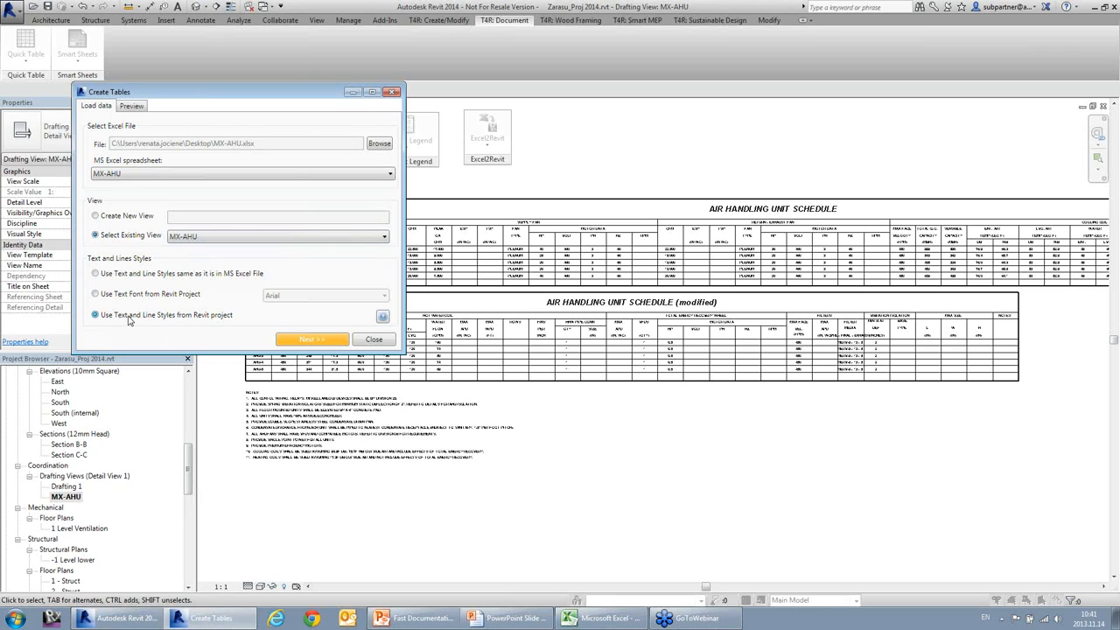
{"action": "left_click", "coordinate": [307, 342]}
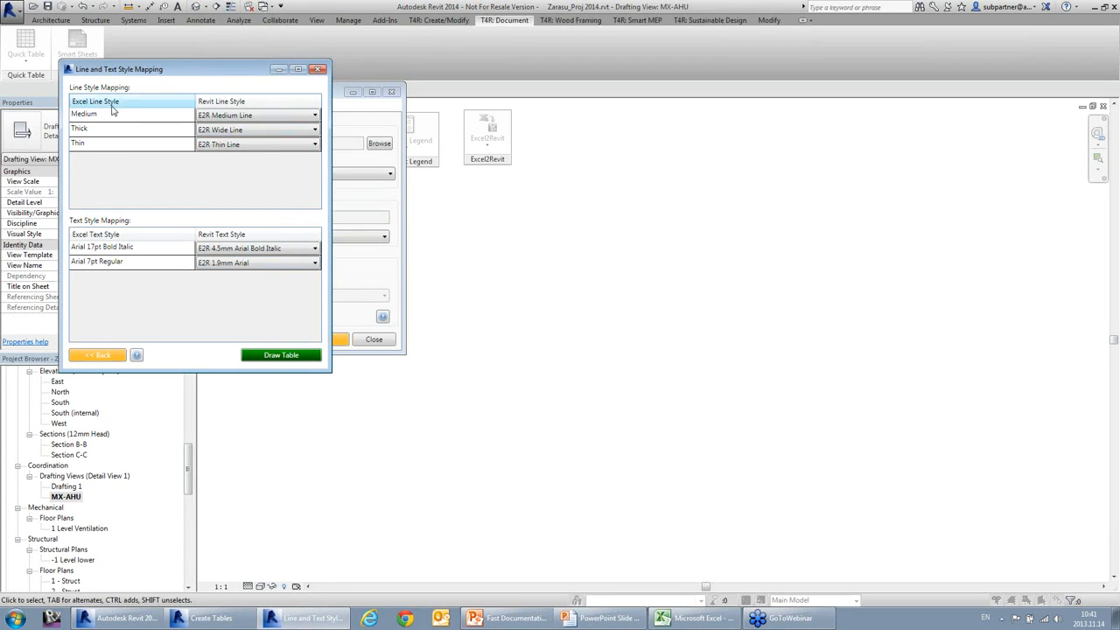
Map the Excel Thin line style to Dash dash and Arial 7pt Regular text to 1.5mm Times New Roman.
{"action": "left_click", "coordinate": [252, 119]}
{"action": "left_click", "coordinate": [254, 133]}
{"action": "left_click", "coordinate": [256, 144]}
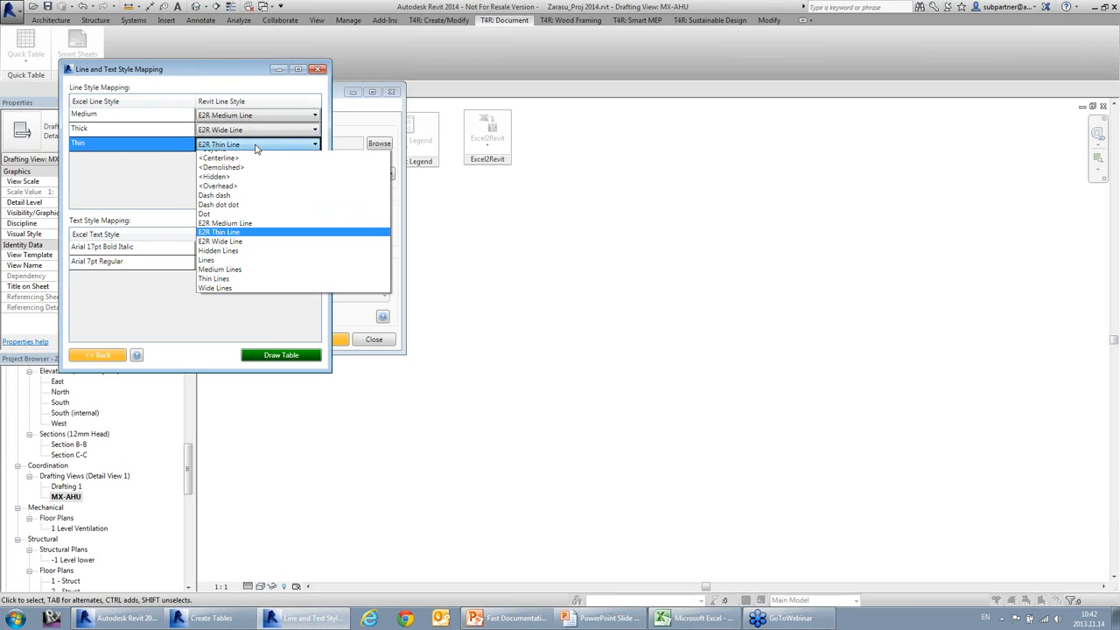
{"action": "scroll", "coordinate": [253, 210], "scroll_direction": "up", "scroll_amount": 1}
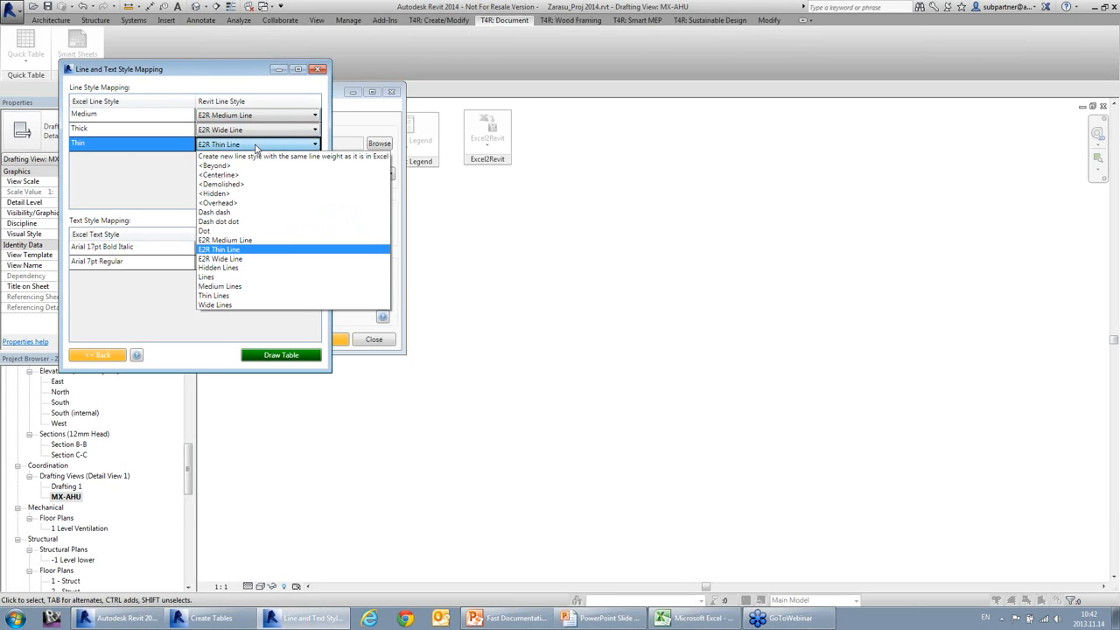
{"action": "left_click", "coordinate": [244, 213]}
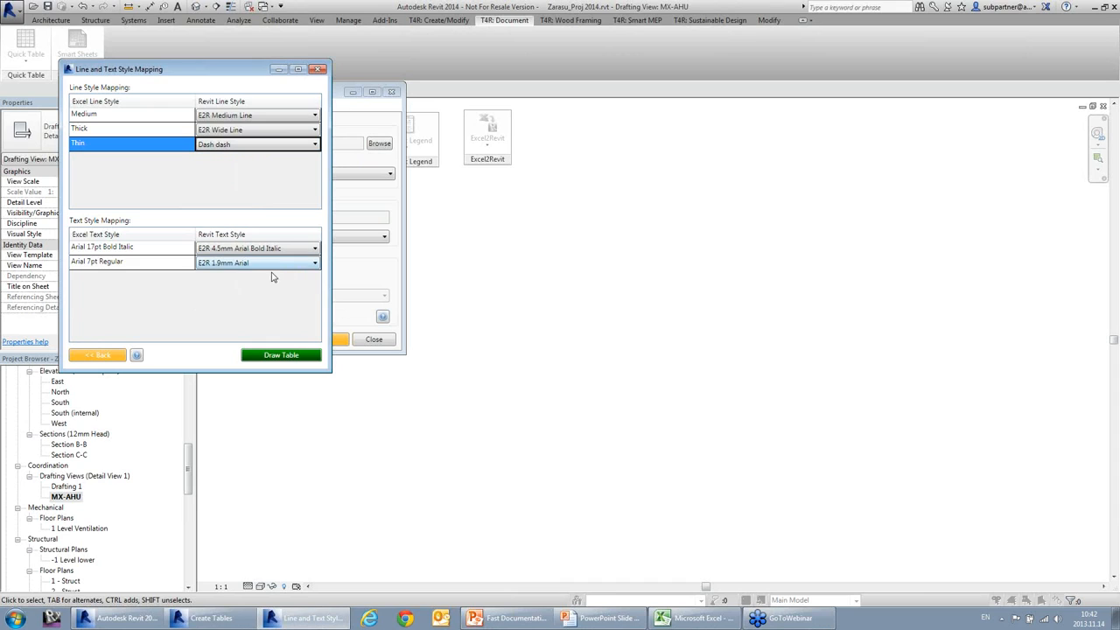
{"action": "left_click", "coordinate": [245, 263]}
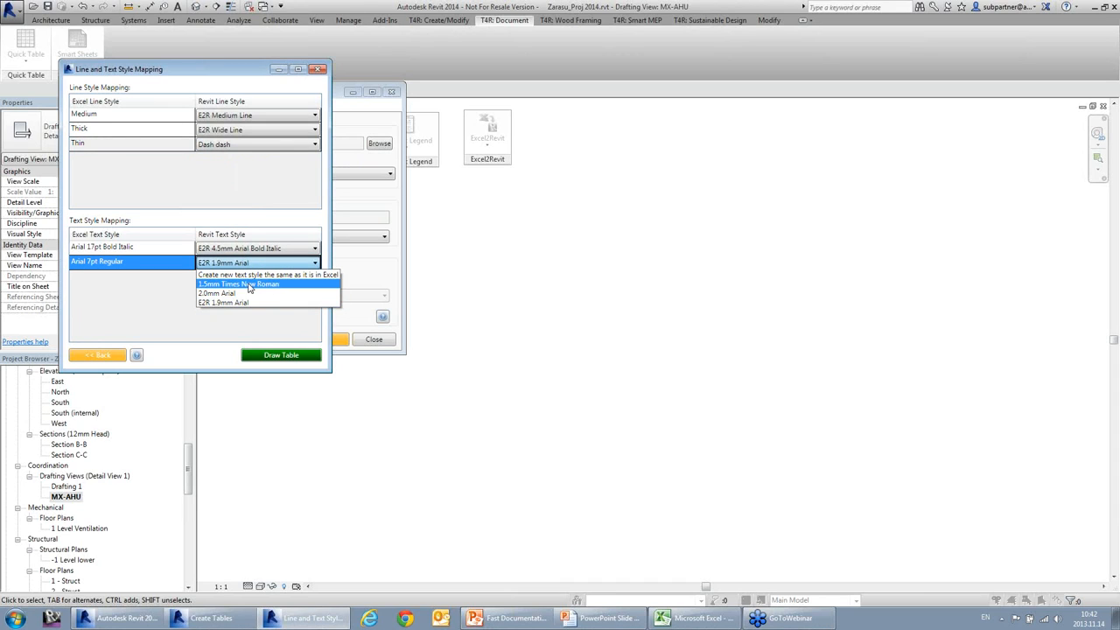
{"action": "left_click", "coordinate": [250, 284]}
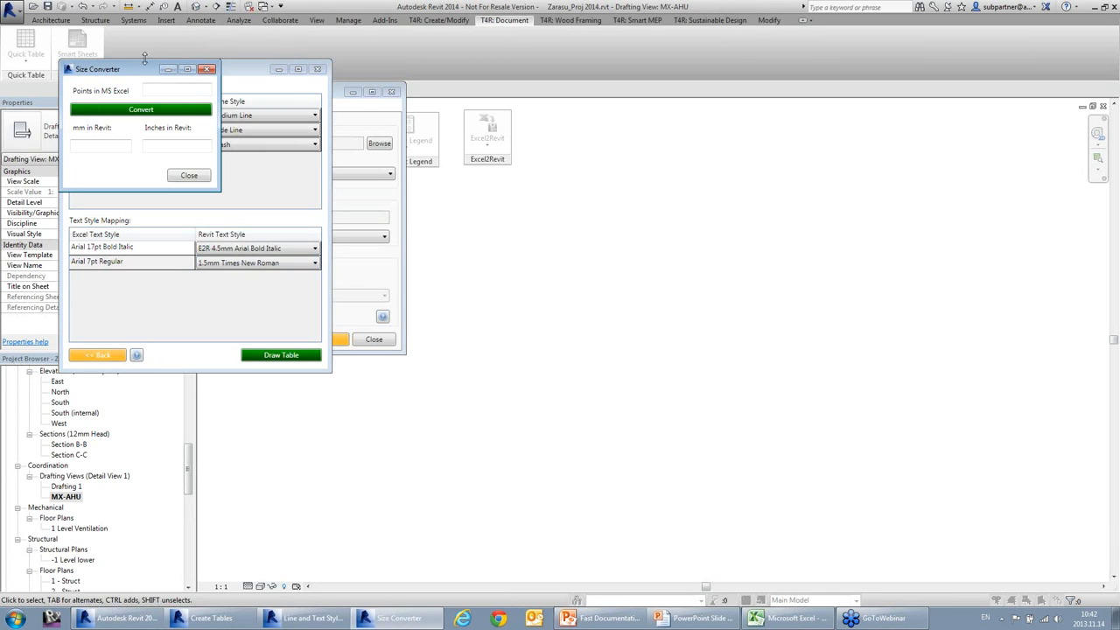
Use the Size Converter to convert an Excel point size into Revit millimetres and inches, and close the converter.
{"action": "left_click_drag", "start_coordinate": [139, 73], "coordinate": [203, 104]}
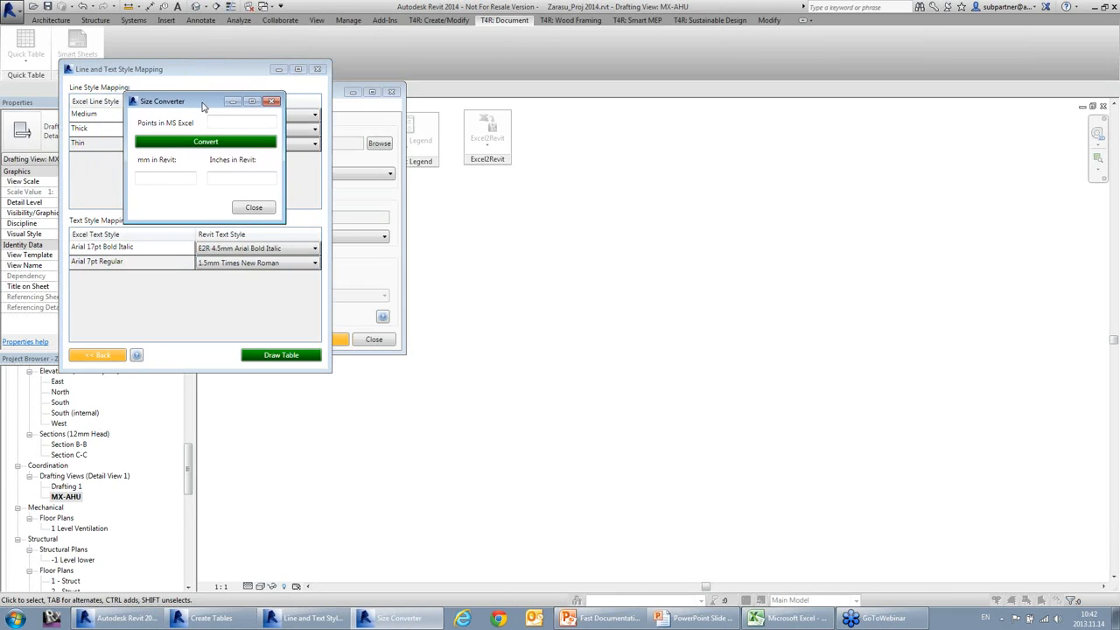
{"action": "left_click", "coordinate": [228, 120]}
{"action": "left_click", "coordinate": [199, 142]}
{"action": "double_click", "coordinate": [213, 124]}
{"action": "left_click", "coordinate": [252, 208]}
Draw the table in MX-AHU with the mapped styles and check the dashed lines and text type of the redrawn schedules.
{"action": "left_click", "coordinate": [286, 355]}
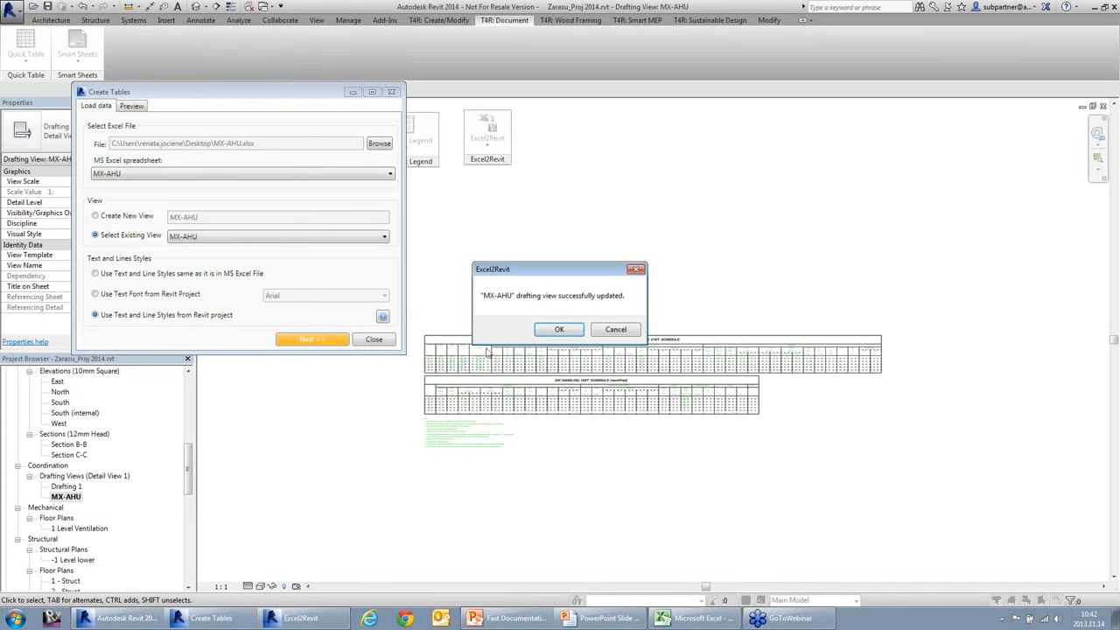
{"action": "left_click", "coordinate": [564, 330]}
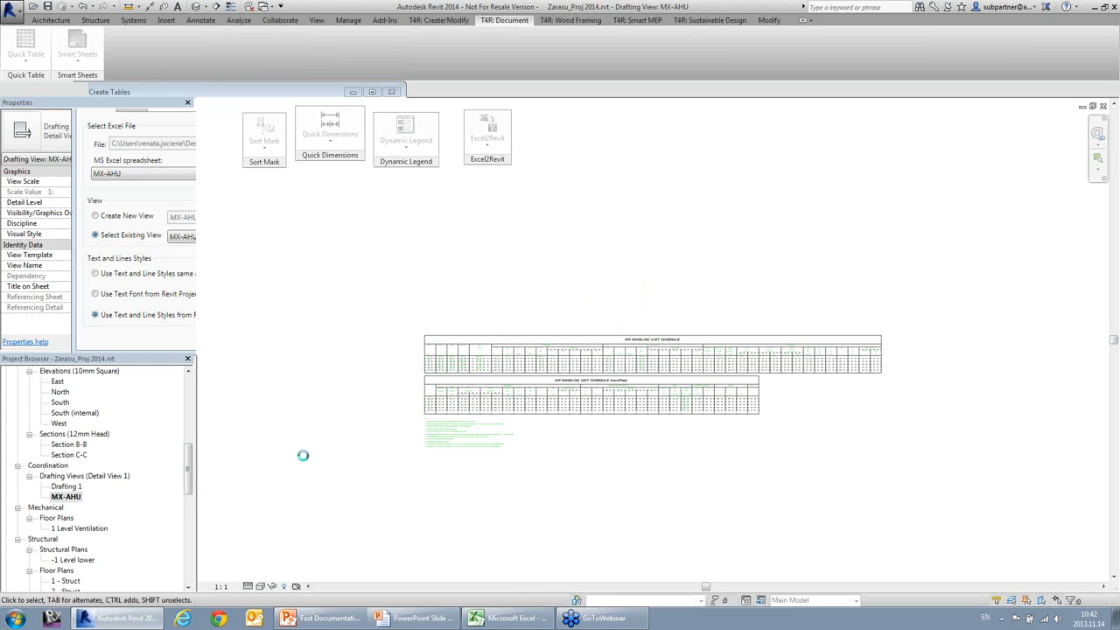
{"action": "scroll", "coordinate": [519, 452], "scroll_direction": "up", "scroll_amount": 10}
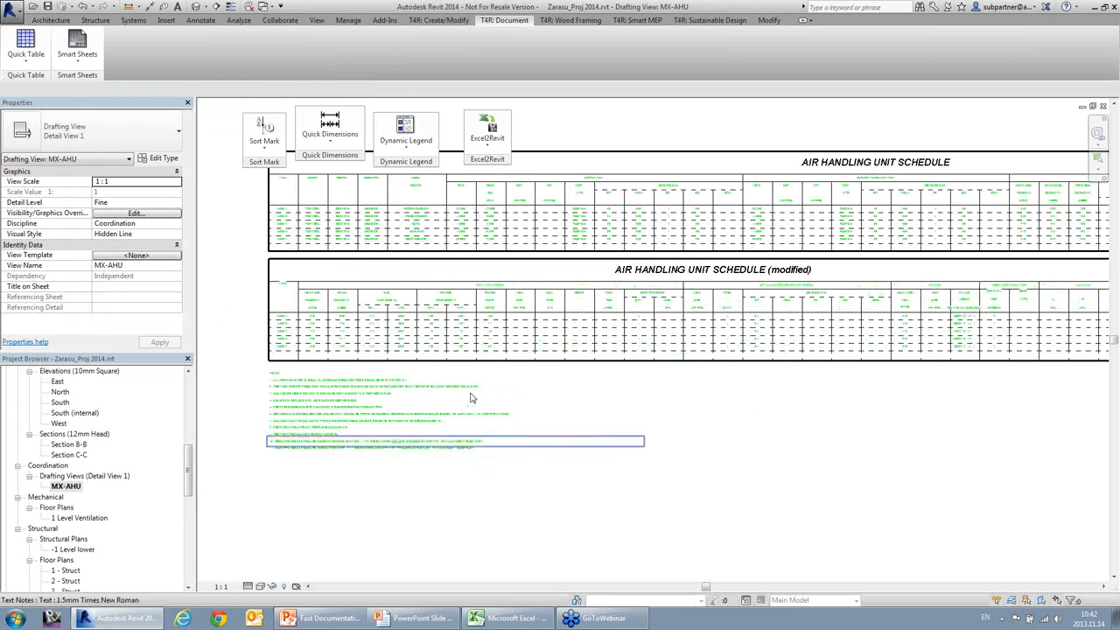
{"action": "scroll", "coordinate": [740, 296], "scroll_direction": "up", "scroll_amount": 5}
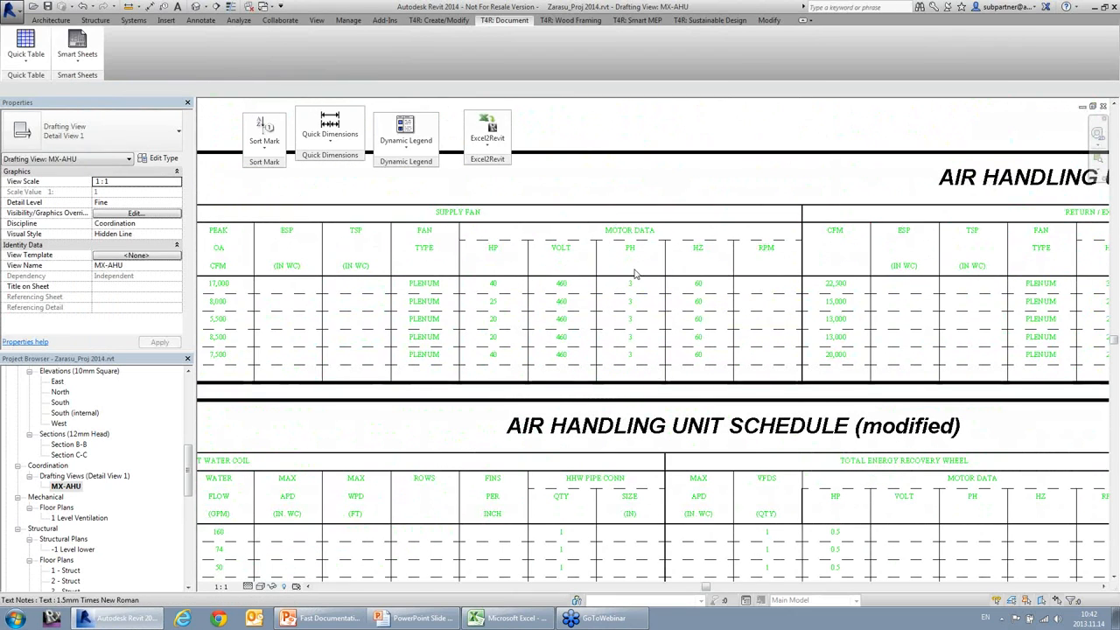
{"action": "scroll", "coordinate": [646, 217], "scroll_direction": "up", "scroll_amount": 2}
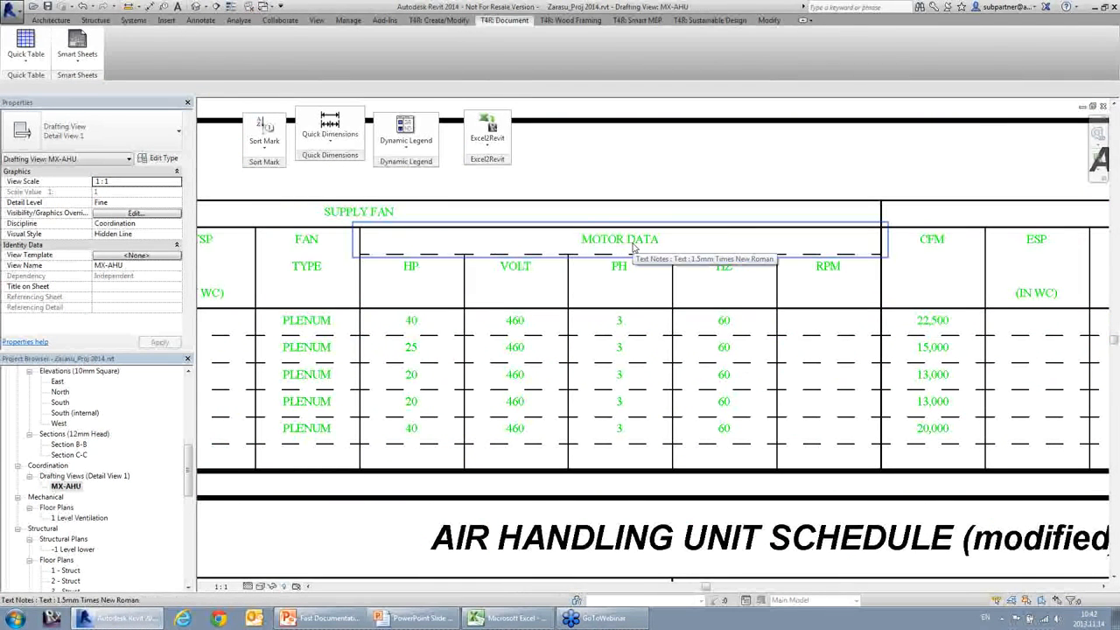
{"action": "scroll", "coordinate": [620, 245], "scroll_direction": "down", "scroll_amount": 2}
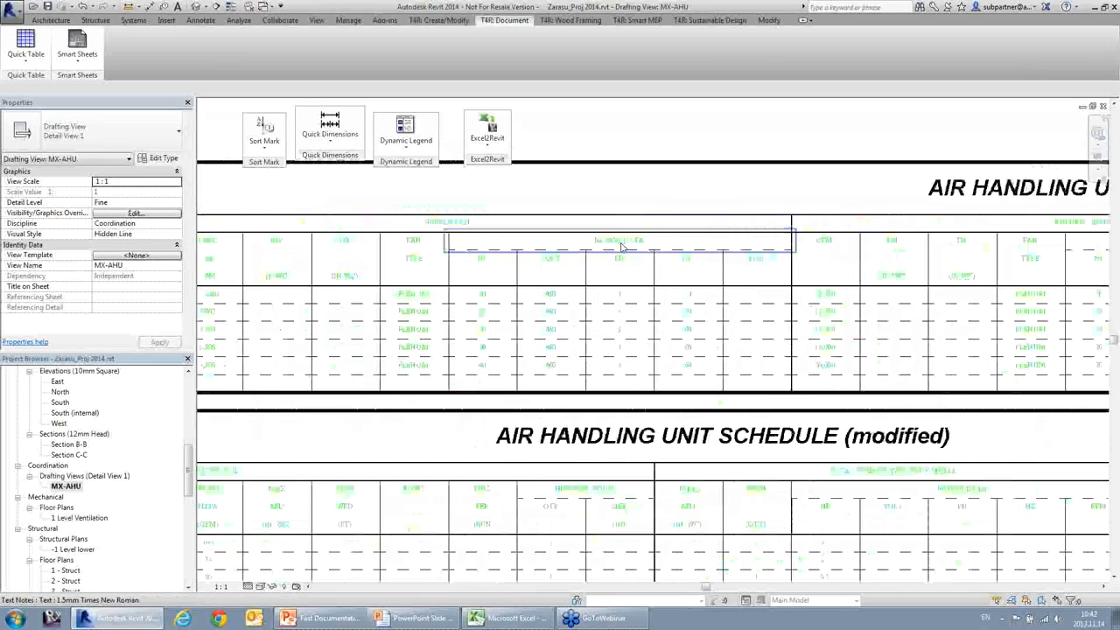
{"action": "scroll", "coordinate": [620, 245], "scroll_direction": "down", "scroll_amount": 3}
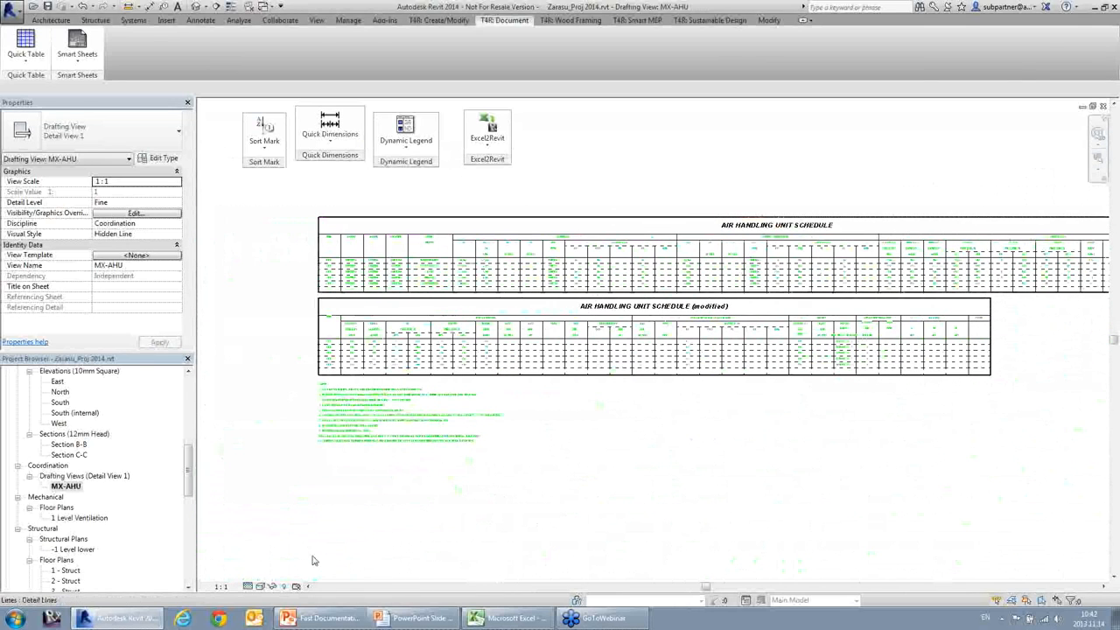
Show the Smart Sheets slide in PowerPoint, switch back to Revit and open sheet 101 - 2 Level.
{"action": "left_click", "coordinate": [440, 619]}
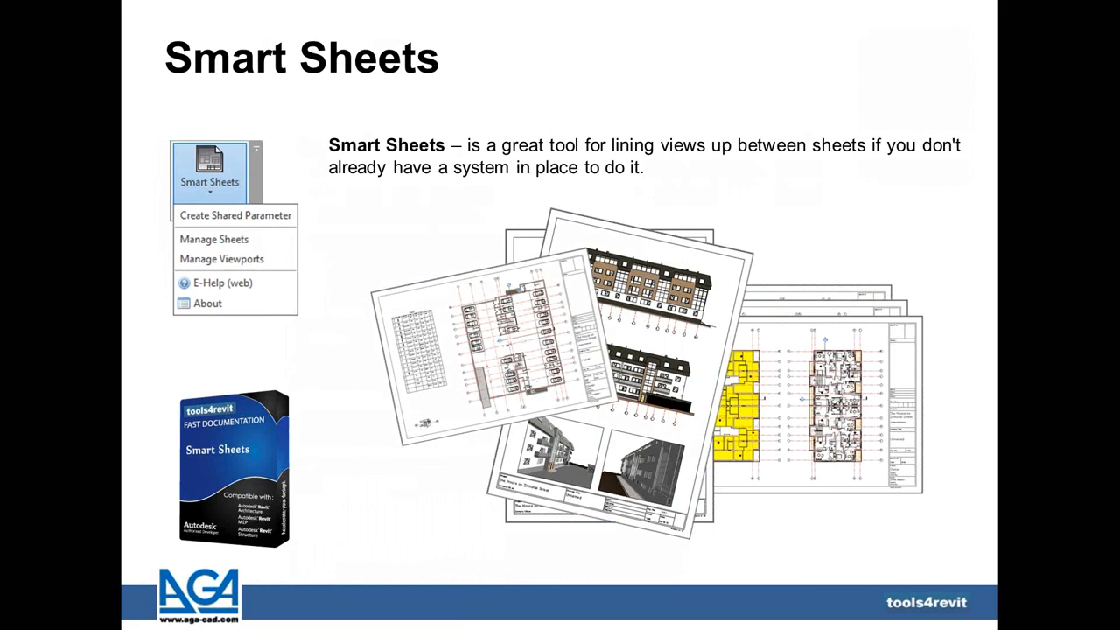
{"action": "key", "text": "alt+Tab"}
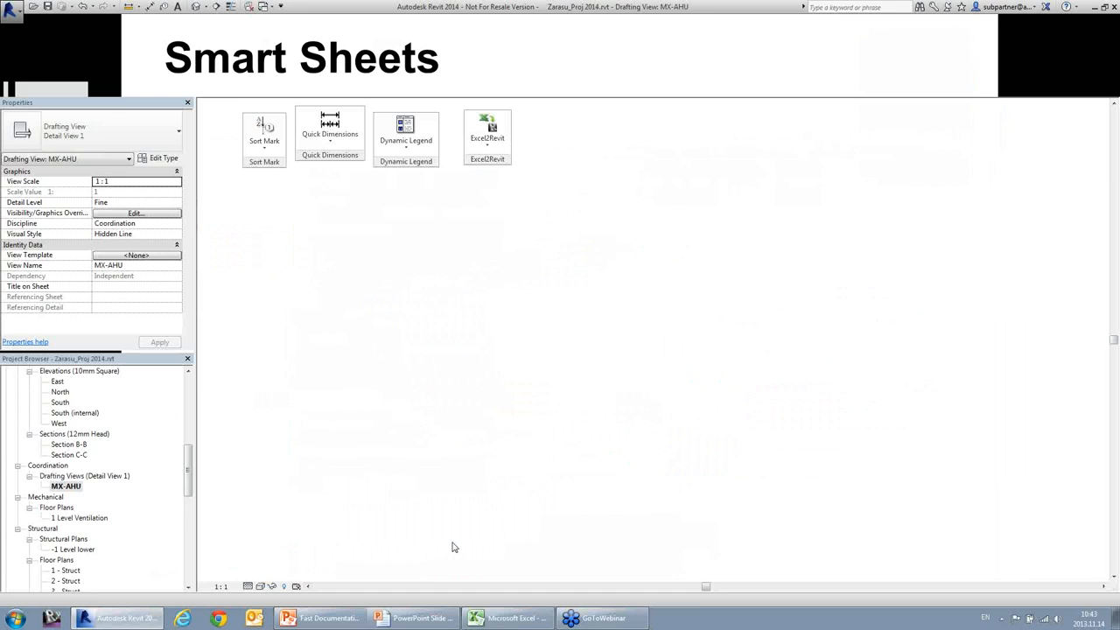
{"action": "left_click_drag", "start_coordinate": [186, 464], "coordinate": [199, 554]}
{"action": "left_click", "coordinate": [49, 550]}
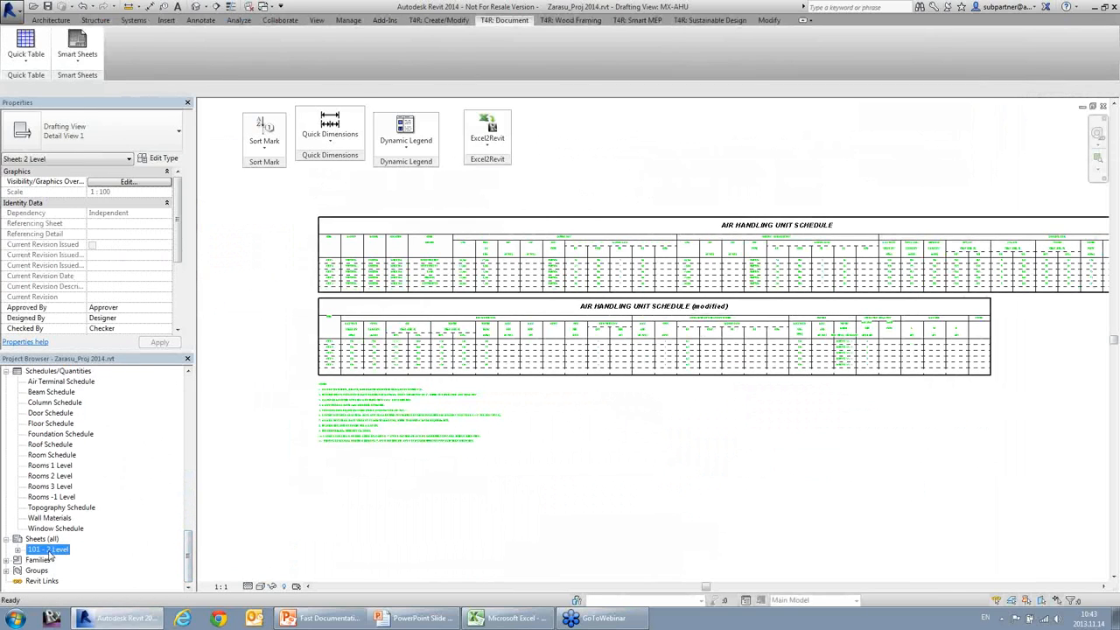
{"action": "double_click", "coordinate": [49, 549]}
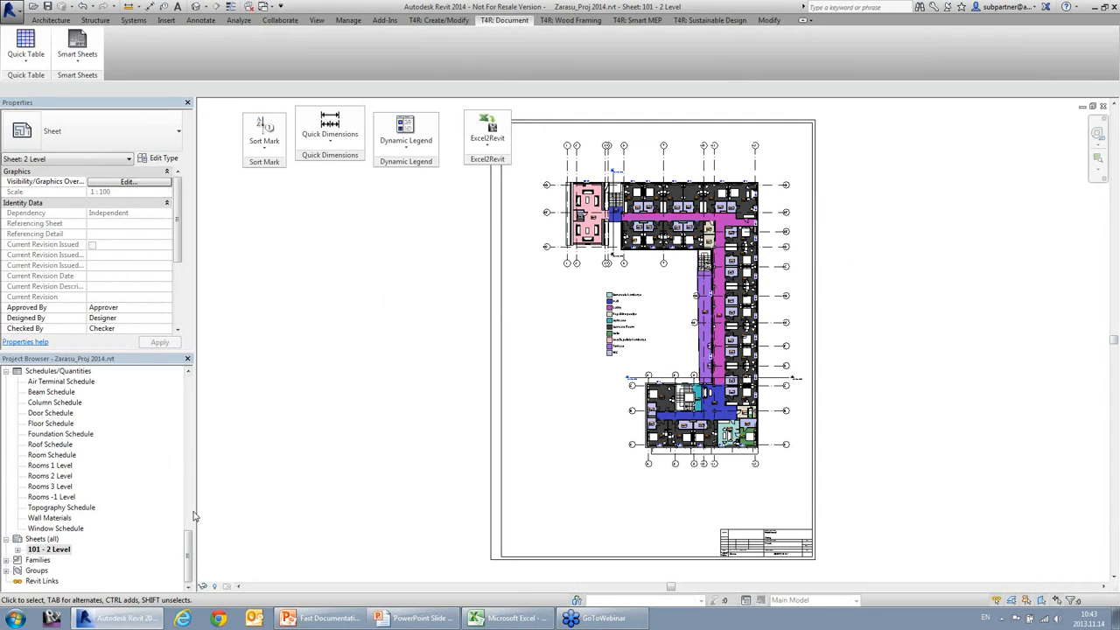
{"action": "mouse_move", "coordinate": [188, 551]}
{"action": "left_mouse_down"}
{"action": "mouse_move", "coordinate": [202, 388]}
{"action": "mouse_move", "coordinate": [199, 545]}
{"action": "left_mouse_up"}
Float the Smart Sheets panel over the drawing area and open its Manage Sheets tool.
{"action": "left_click_drag", "start_coordinate": [77, 75], "coordinate": [302, 230]}
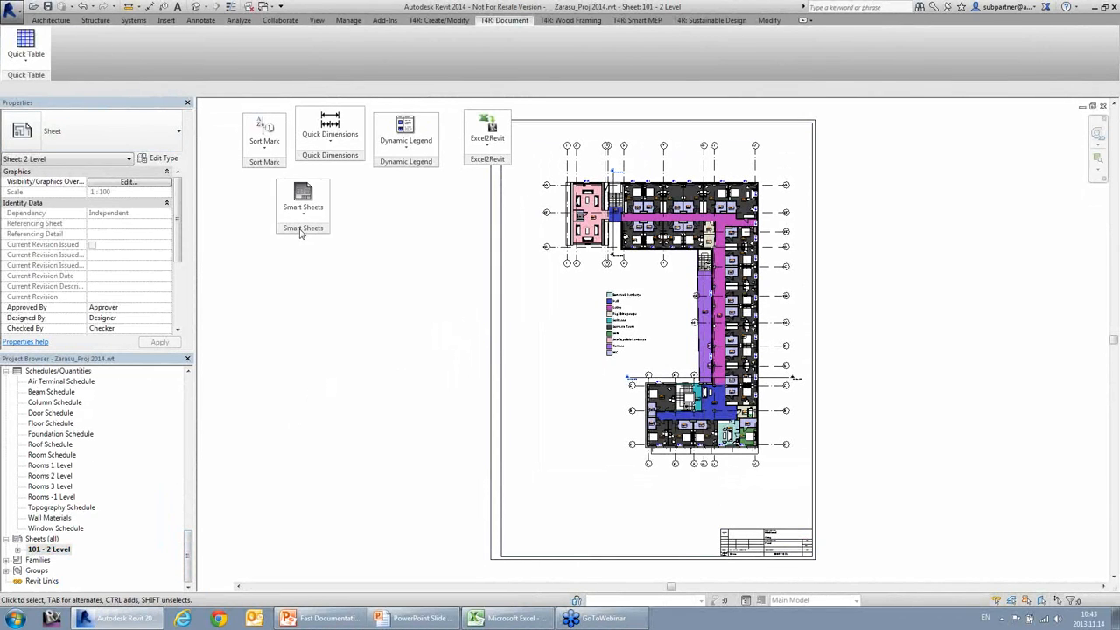
{"action": "left_click", "coordinate": [304, 208]}
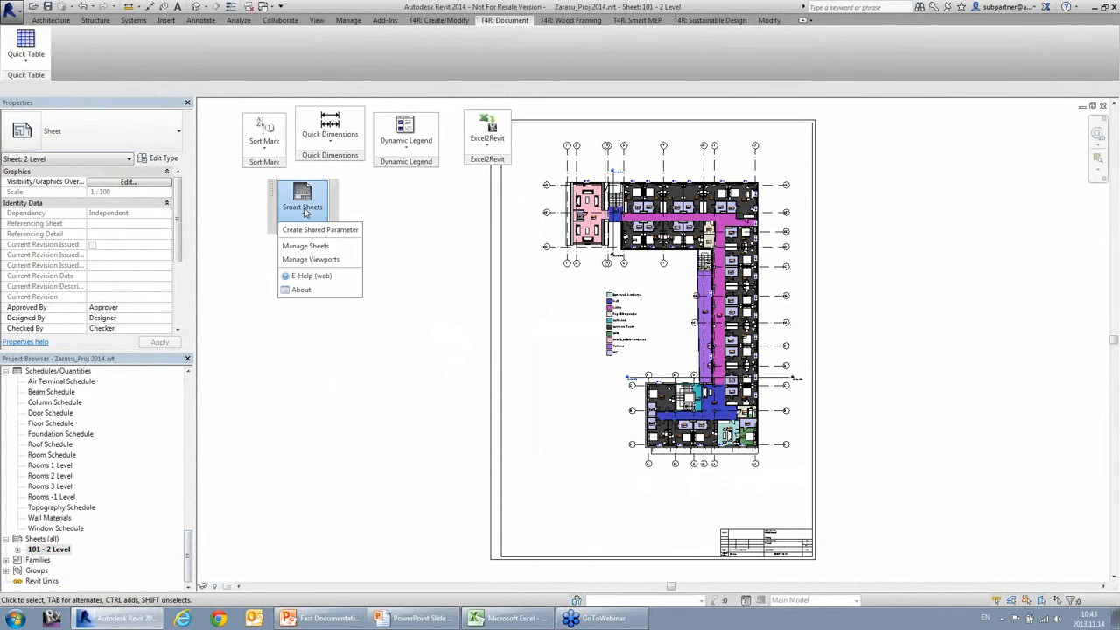
{"action": "left_click", "coordinate": [338, 247]}
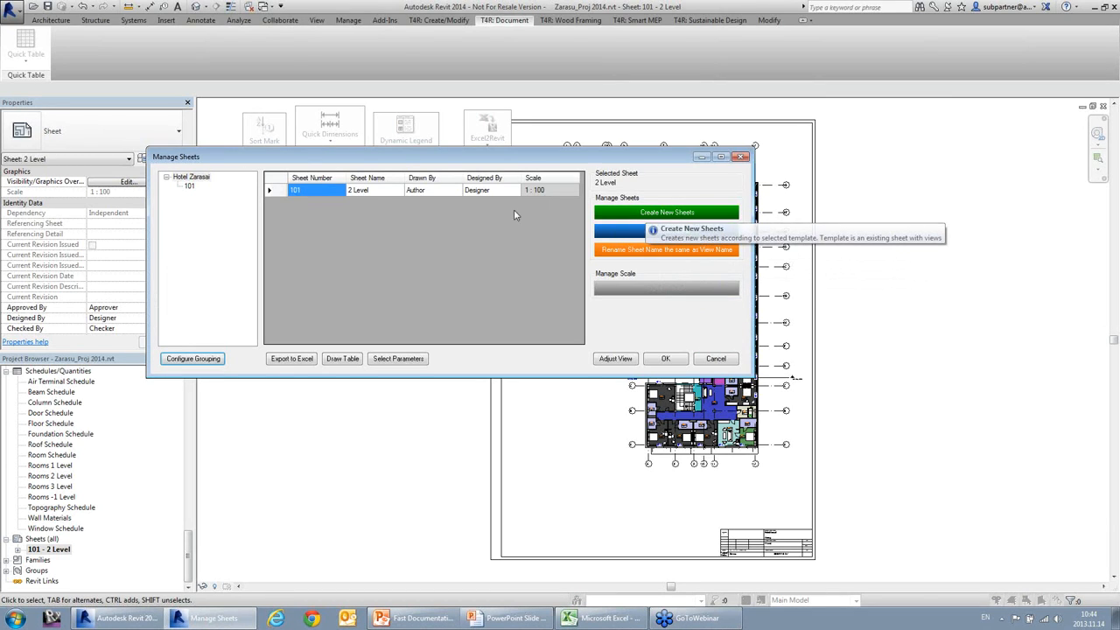
Create new sheets from template sheet 101 for floor plans 1 - Struct through Roof, keeping Scale, Crop, Visual Style, Detail Level and Model Origin to Origin enabled.
{"action": "left_click", "coordinate": [663, 213]}
{"action": "left_click_drag", "start_coordinate": [685, 122], "coordinate": [459, 145]}
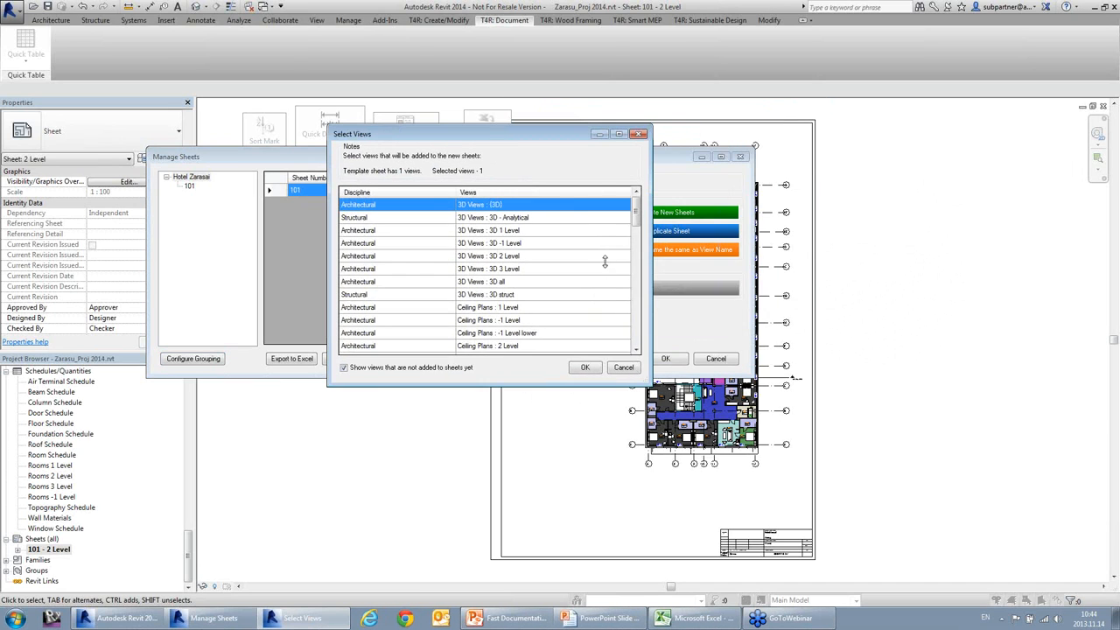
{"action": "left_click_drag", "start_coordinate": [637, 214], "coordinate": [643, 258]}
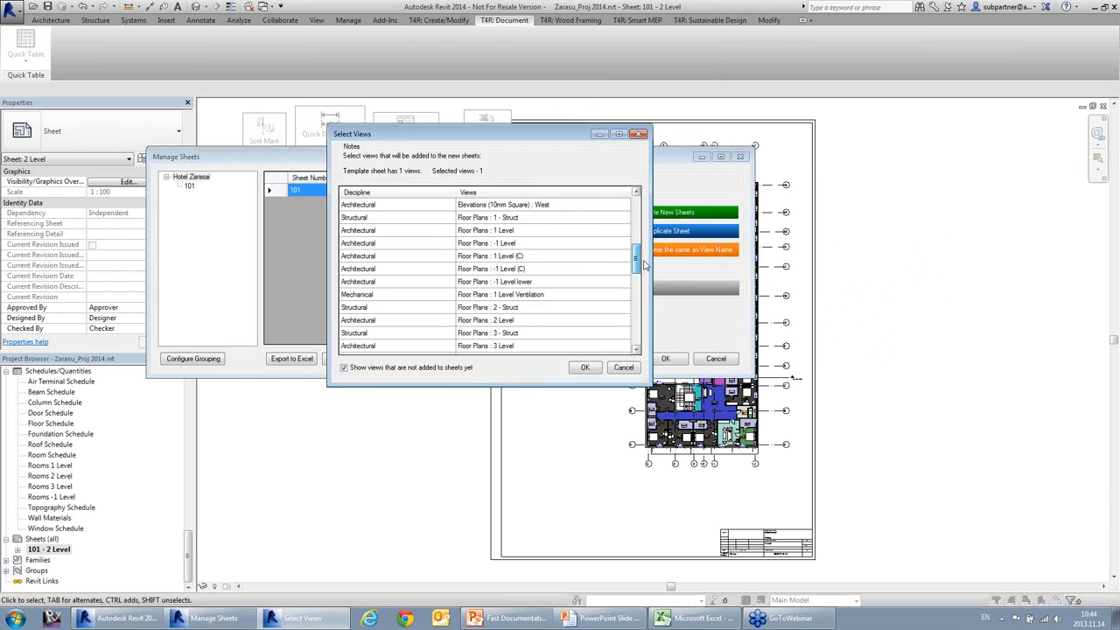
{"action": "left_click_drag", "start_coordinate": [471, 245], "coordinate": [488, 296]}
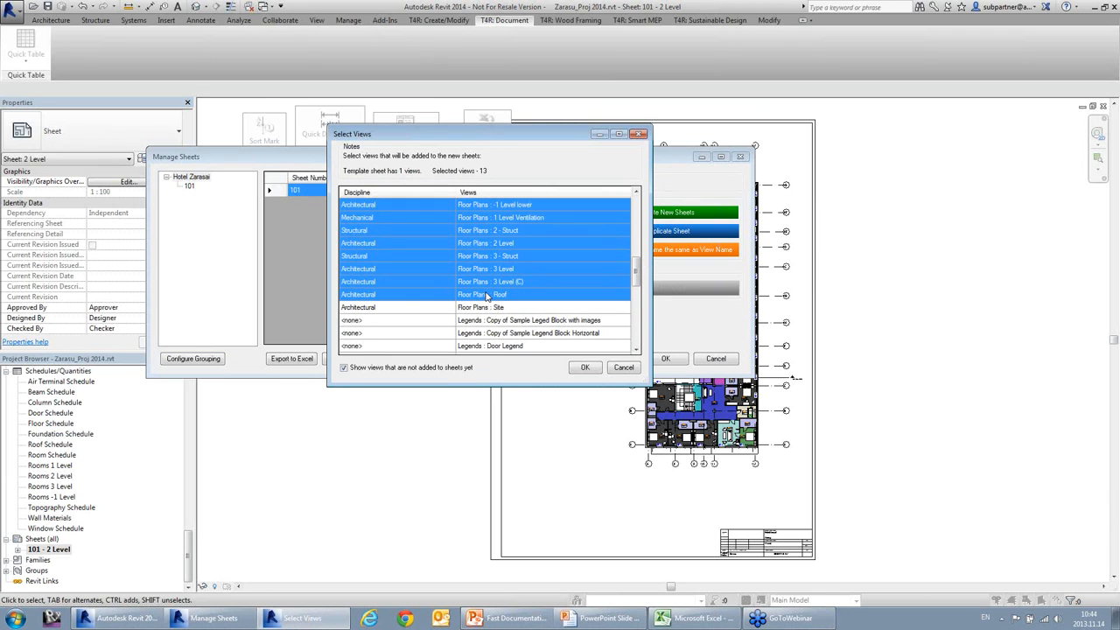
{"action": "left_click", "coordinate": [591, 370]}
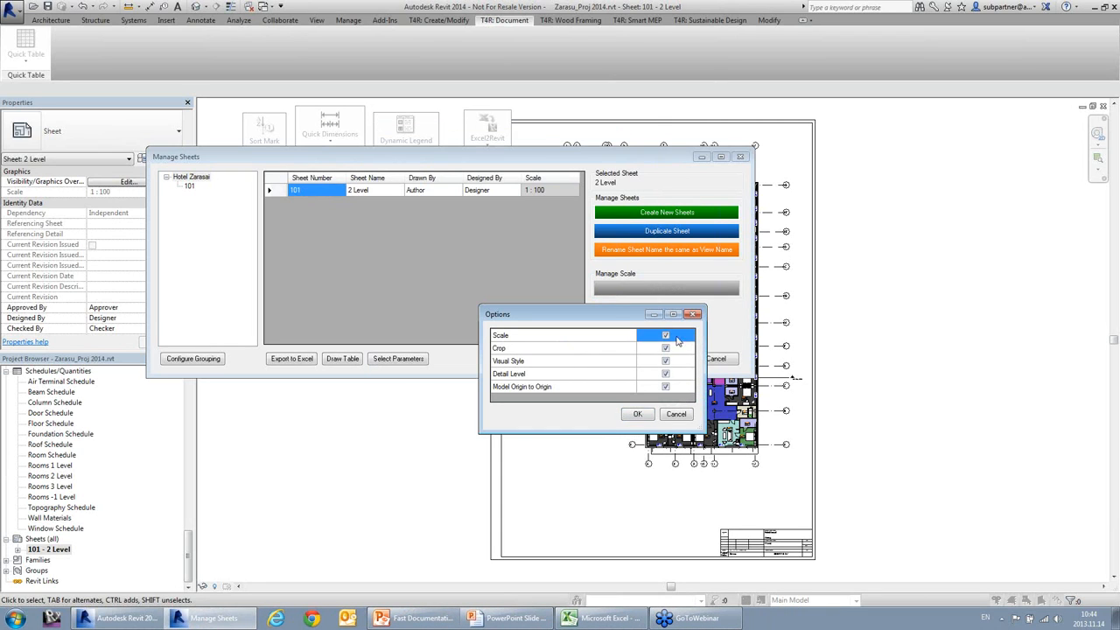
{"action": "left_click_drag", "start_coordinate": [622, 316], "coordinate": [511, 301]}
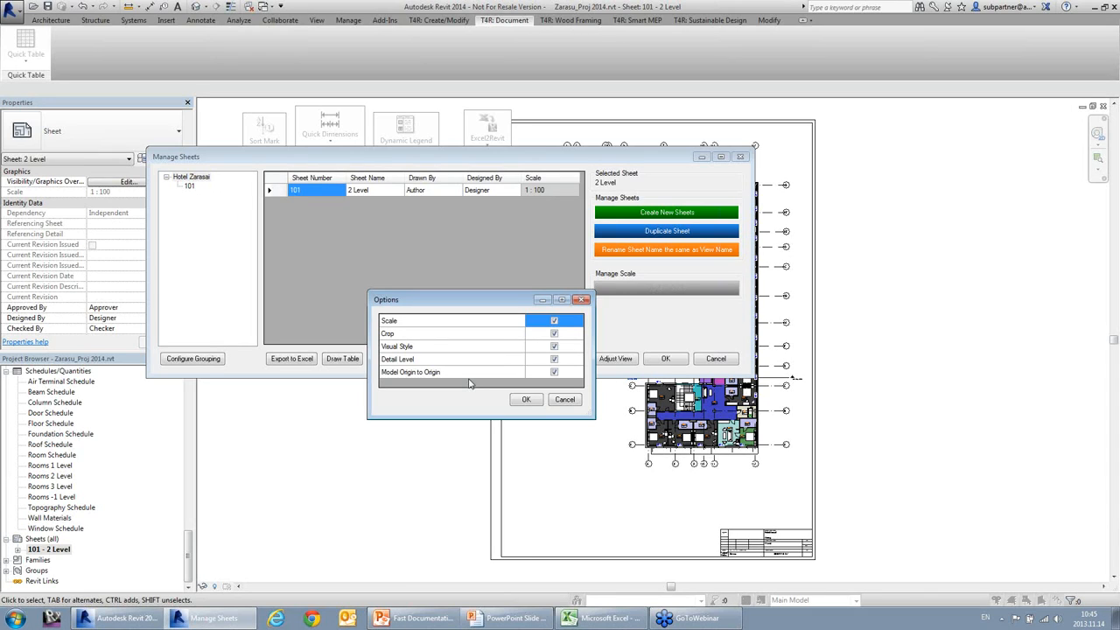
{"action": "left_click", "coordinate": [527, 400]}
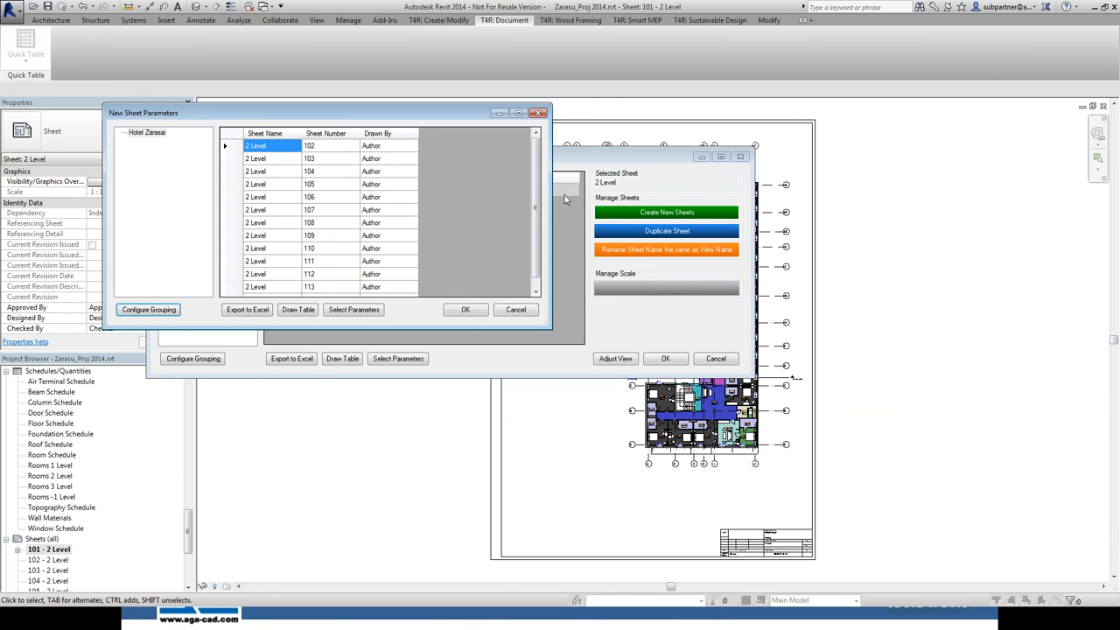
Set the Sheet Name of all the new sheets, 102 through 114, to "new sheet" in one bulk change.
{"action": "left_click_drag", "start_coordinate": [278, 148], "coordinate": [282, 312]}
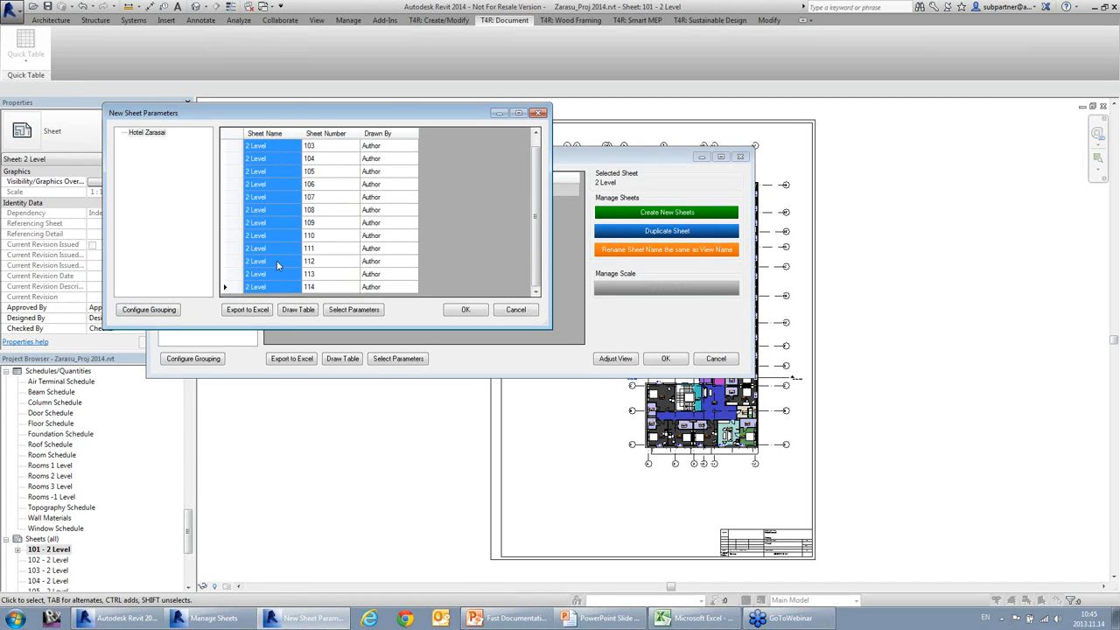
{"action": "right_click", "coordinate": [287, 213]}
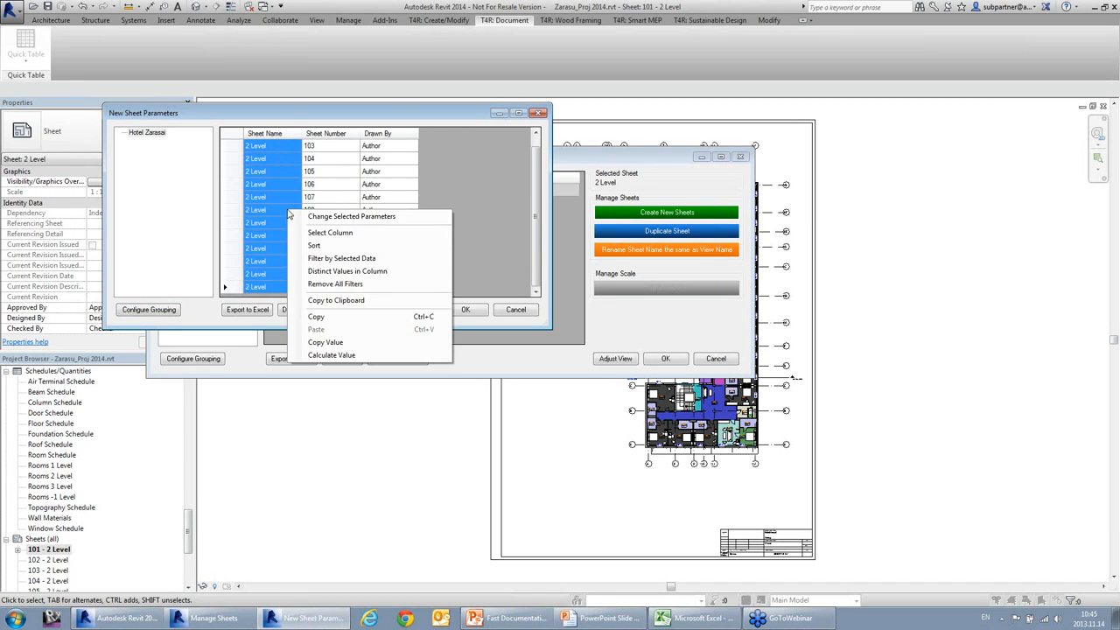
{"action": "left_click", "coordinate": [302, 218]}
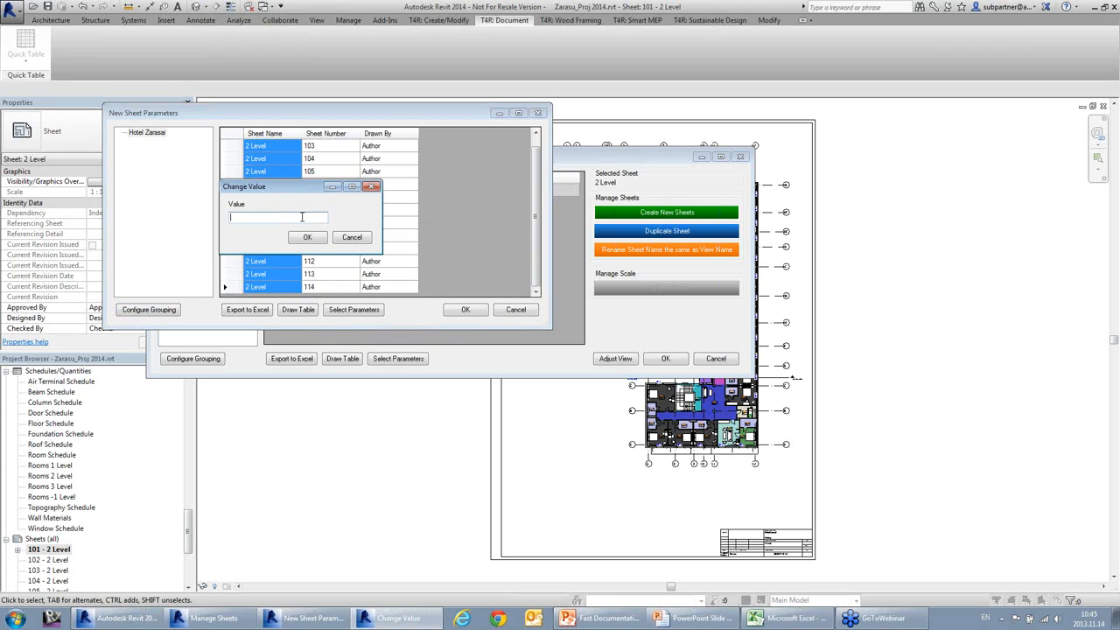
{"action": "type", "text": "new sheet"}
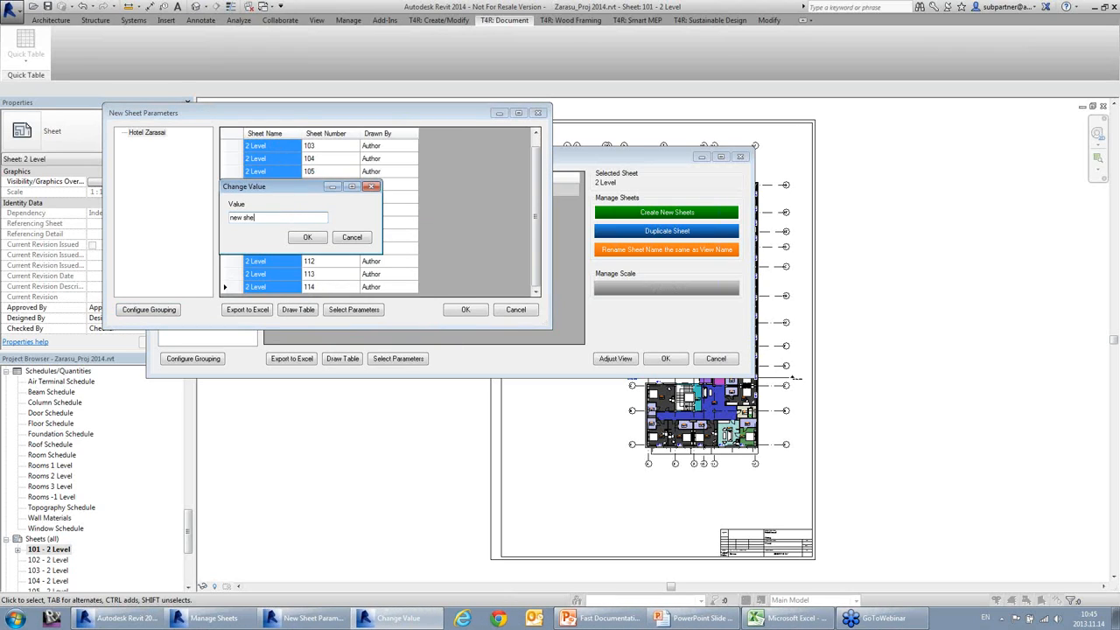
{"action": "left_click", "coordinate": [307, 237]}
{"action": "left_click", "coordinate": [401, 215]}
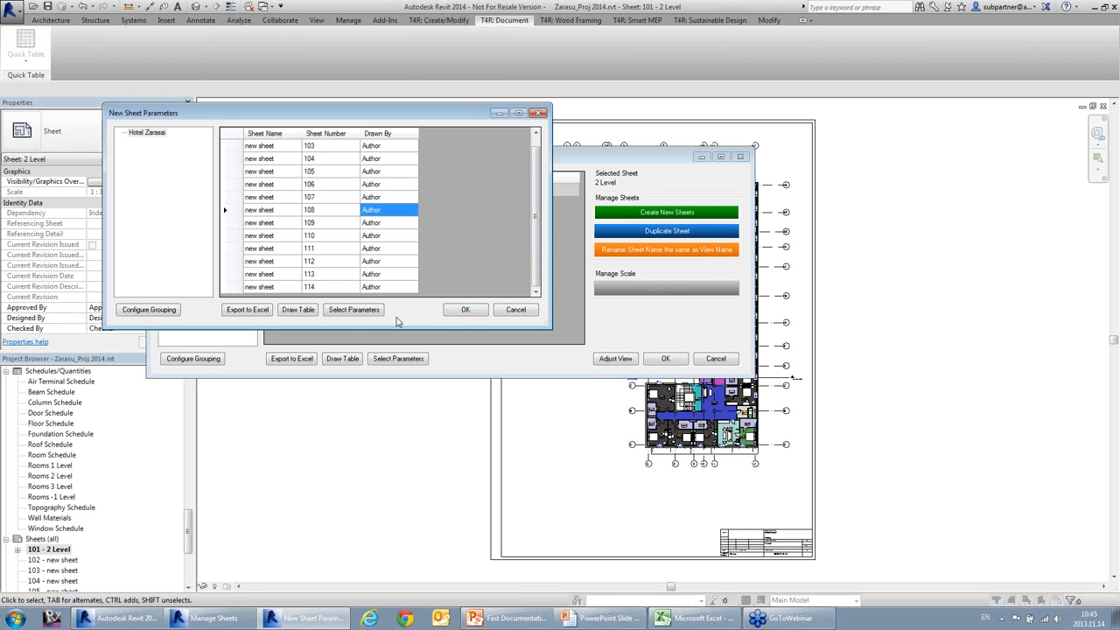
Accept the new sheet parameters to create the sheets, dismiss the report and close the Manage Sheets tool.
{"action": "left_click", "coordinate": [468, 310]}
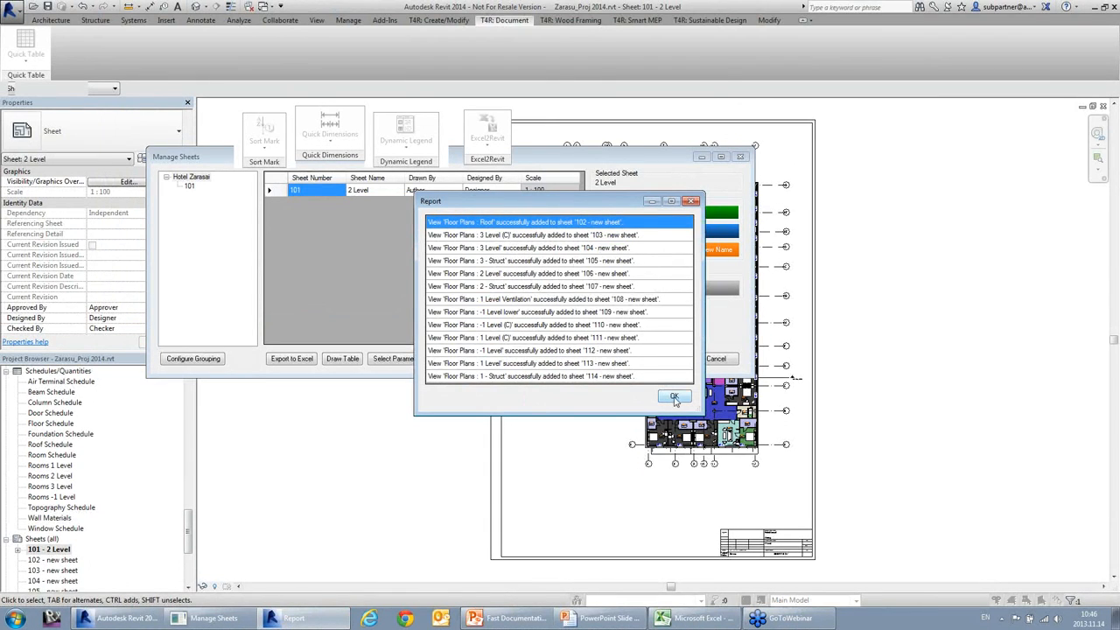
{"action": "left_click", "coordinate": [672, 397]}
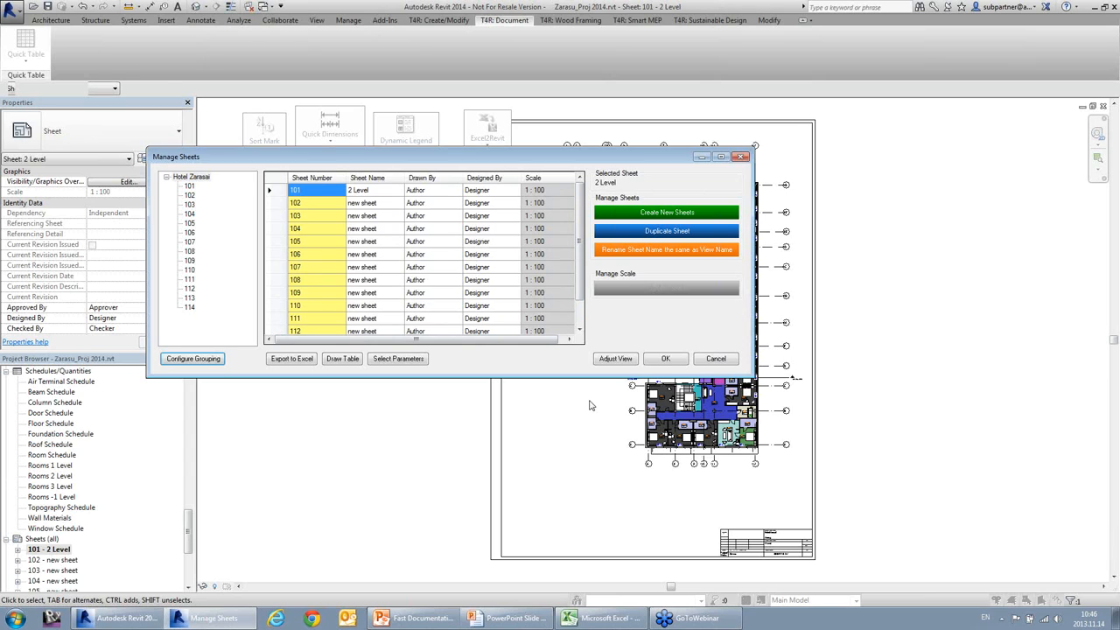
{"action": "left_click", "coordinate": [668, 361]}
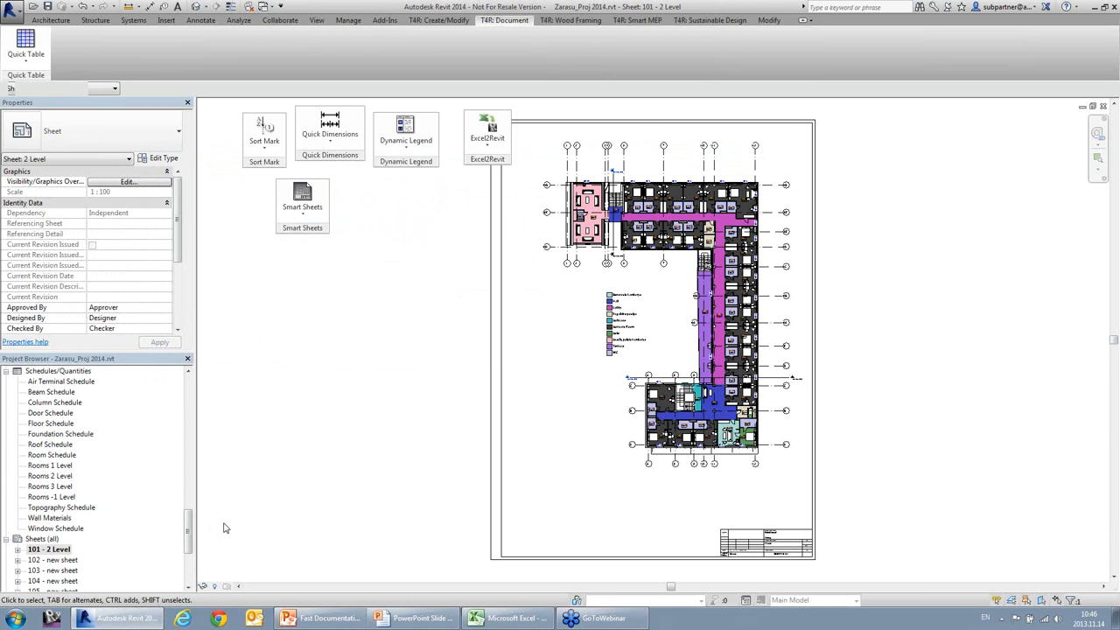
Open the newly created sheets 102 through 106 one after another to examine the floor plans placed on them.
{"action": "left_click_drag", "start_coordinate": [189, 529], "coordinate": [188, 564]}
{"action": "double_click", "coordinate": [55, 427]}
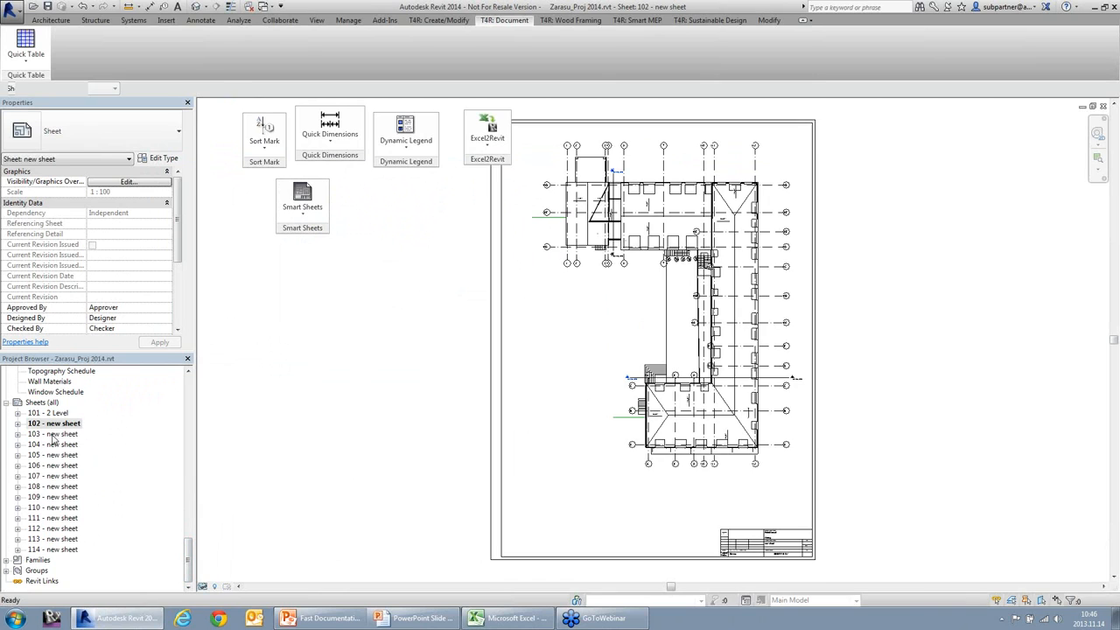
{"action": "double_click", "coordinate": [52, 435]}
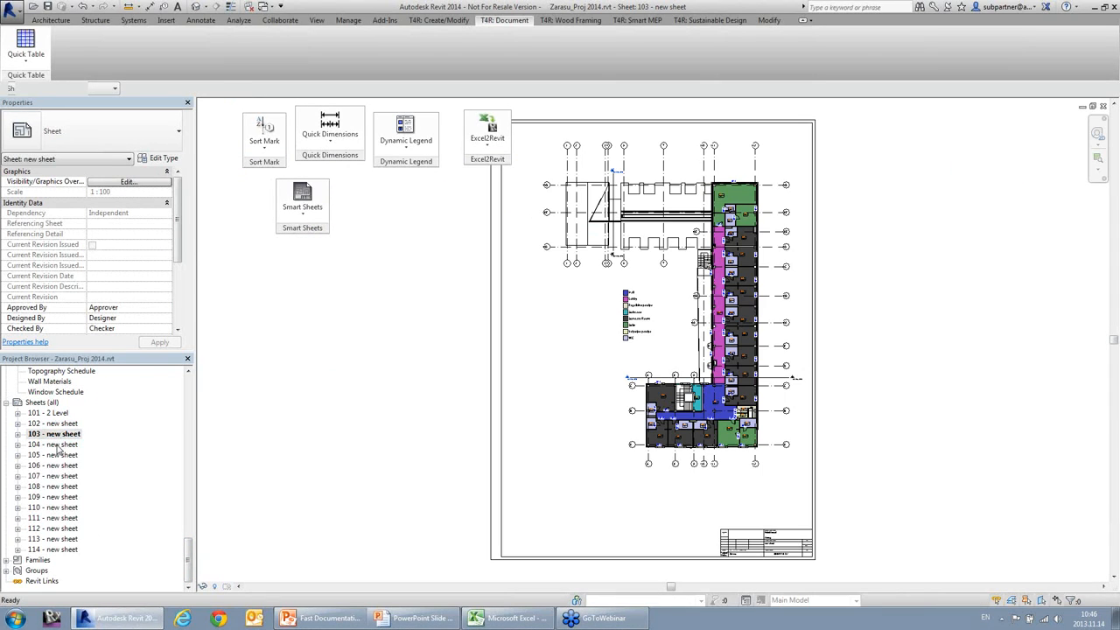
{"action": "double_click", "coordinate": [57, 445]}
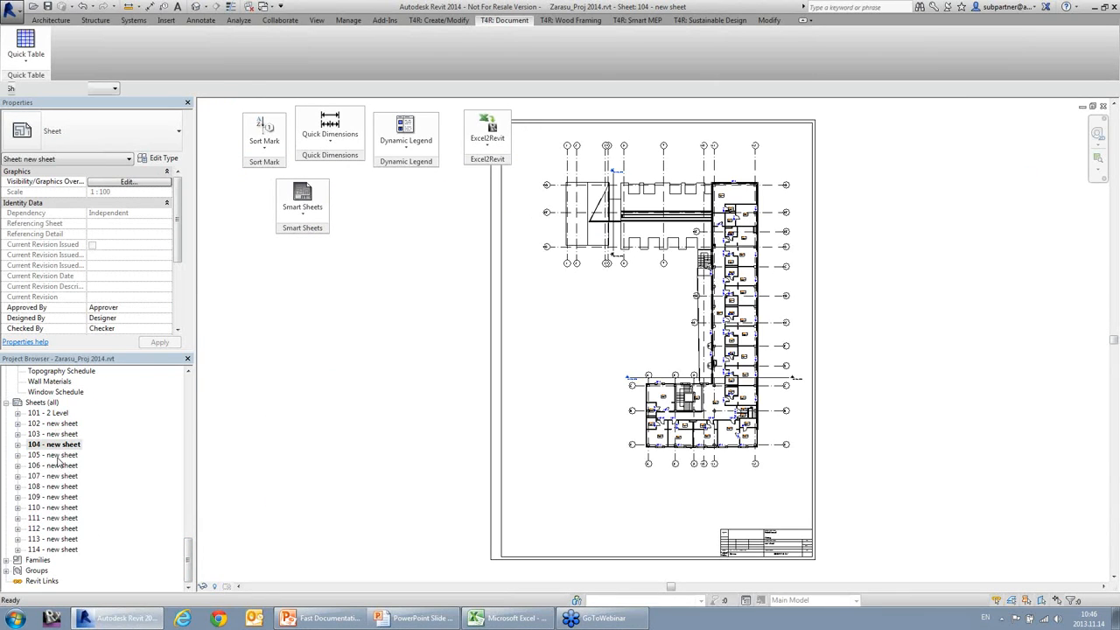
{"action": "double_click", "coordinate": [58, 455]}
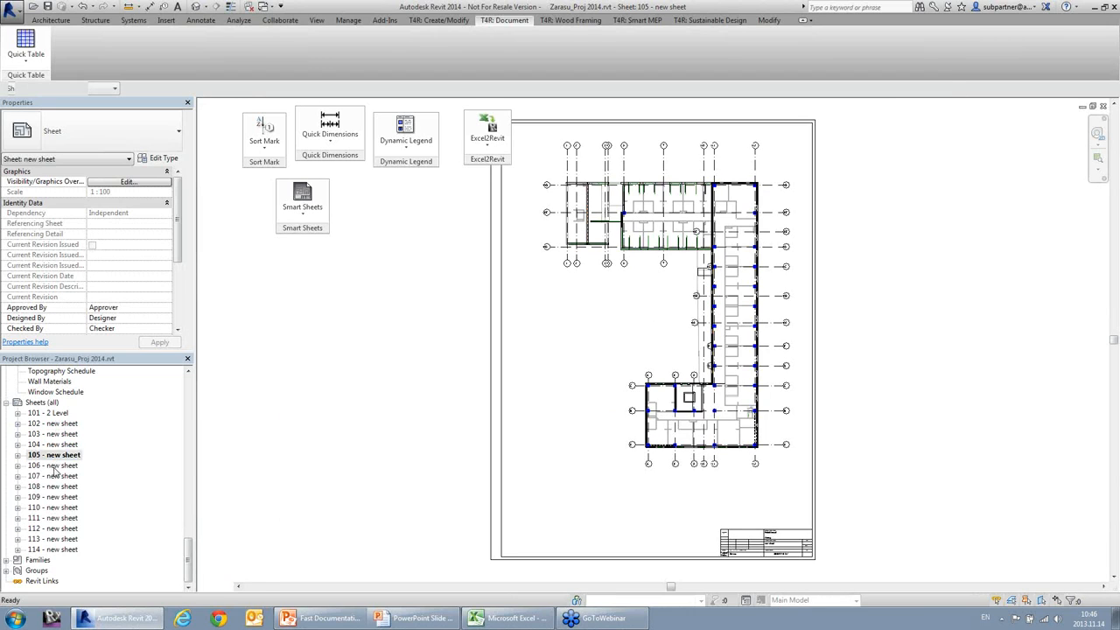
{"action": "double_click", "coordinate": [54, 468]}
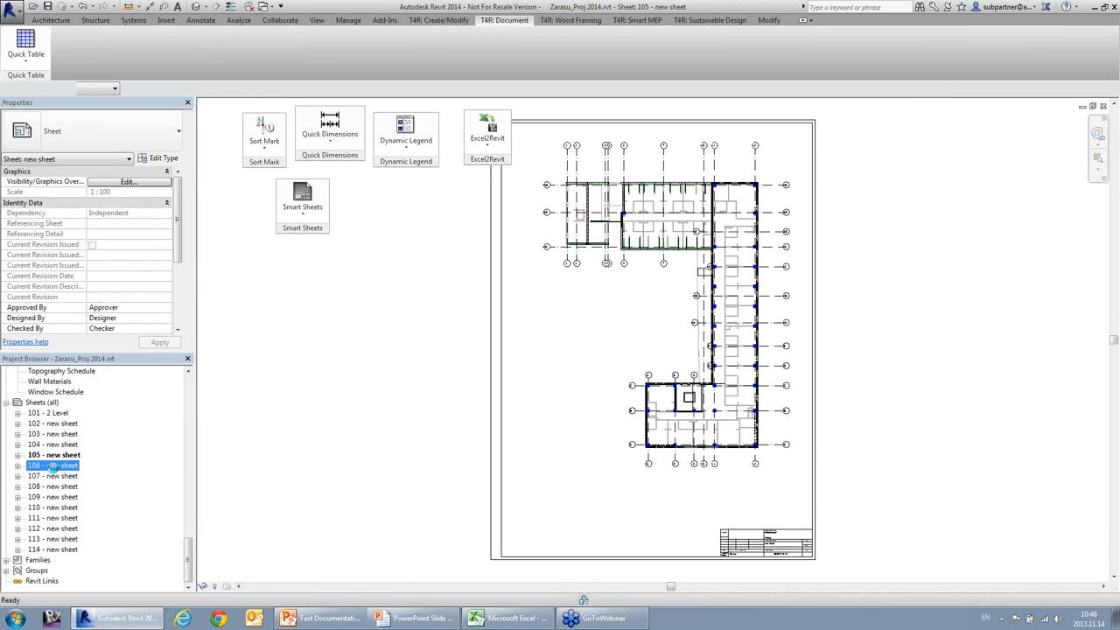
Return to sheet 101 - 2 Level and check which view sheet 102 contains in the project's sheet list.
{"action": "double_click", "coordinate": [48, 413]}
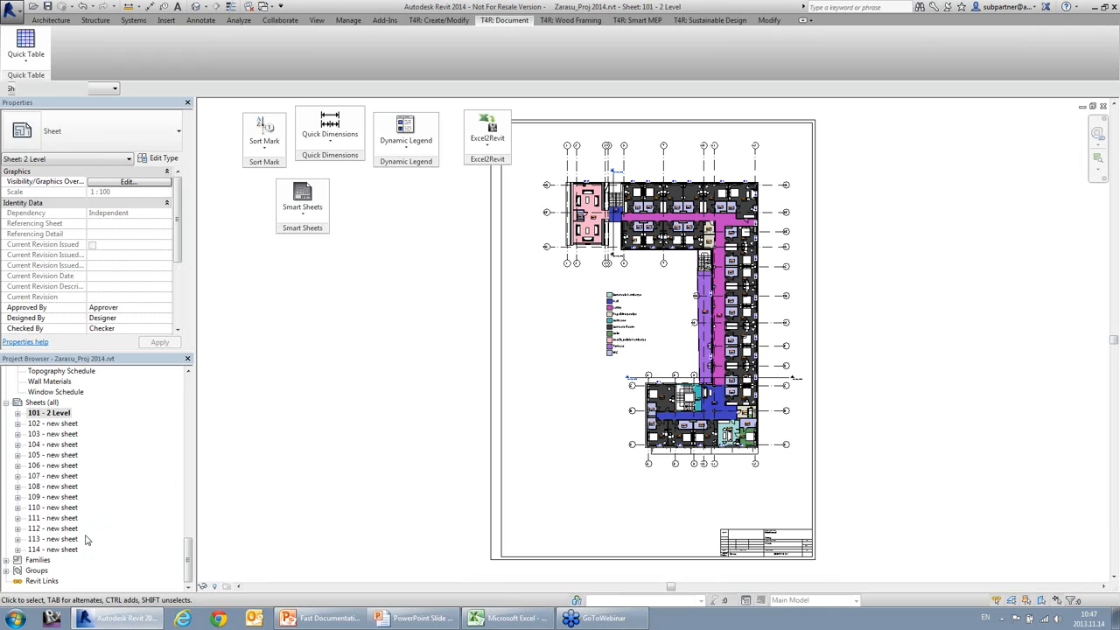
{"action": "left_click", "coordinate": [18, 424]}
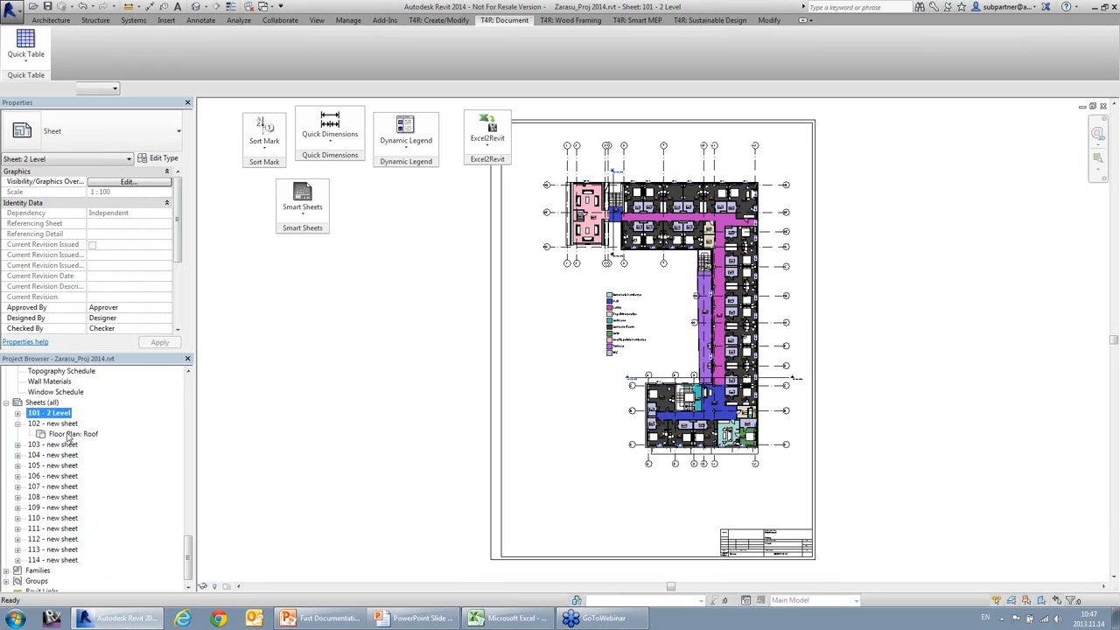
{"action": "left_click", "coordinate": [18, 423]}
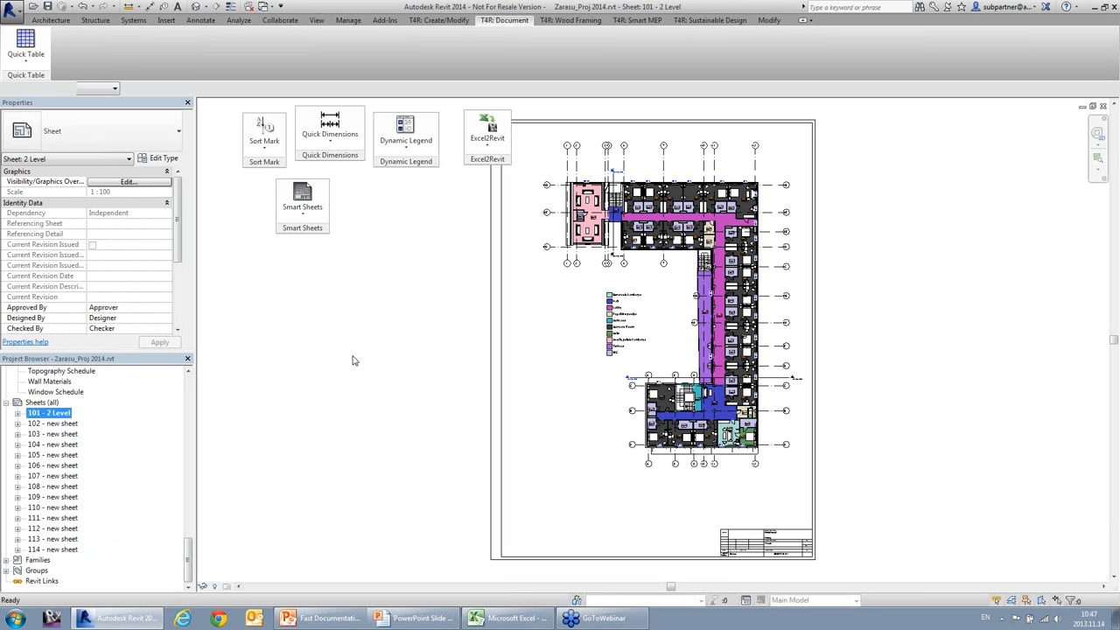
Rename sheets 101 through 114 to match the names of their views with Manage Sheets and accept the result.
{"action": "left_click", "coordinate": [302, 210]}
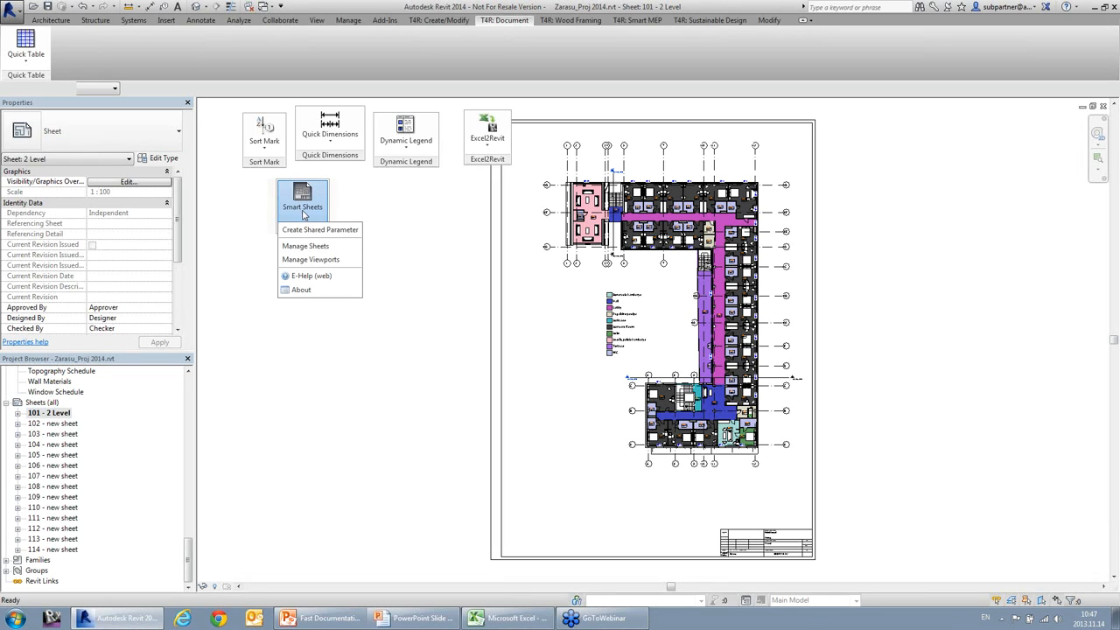
{"action": "left_click", "coordinate": [323, 253]}
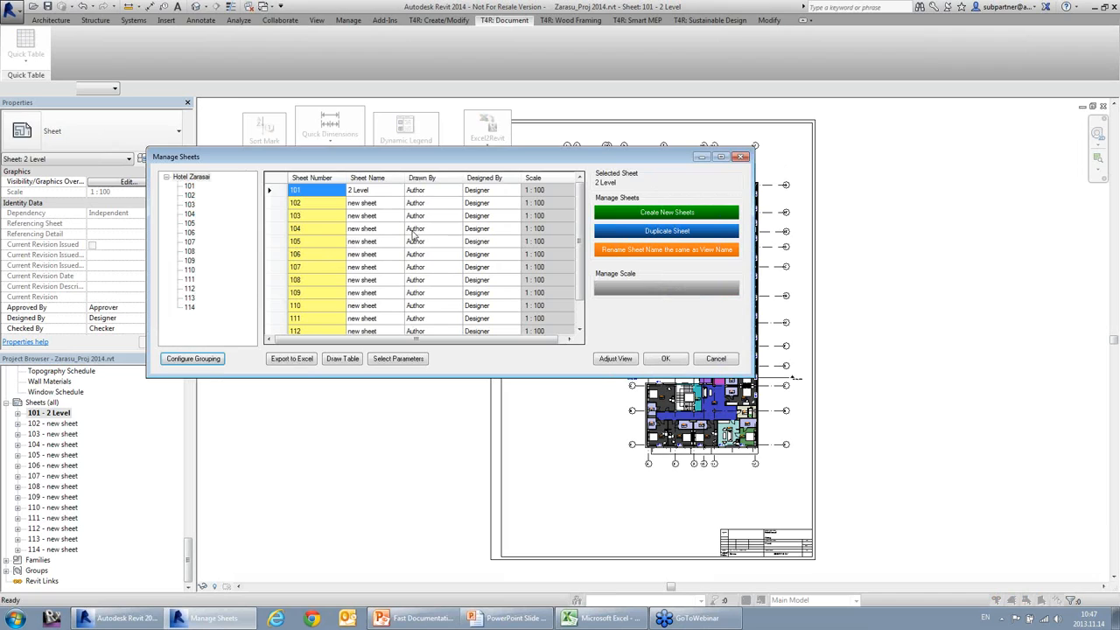
{"action": "left_click_drag", "start_coordinate": [376, 232], "coordinate": [401, 346]}
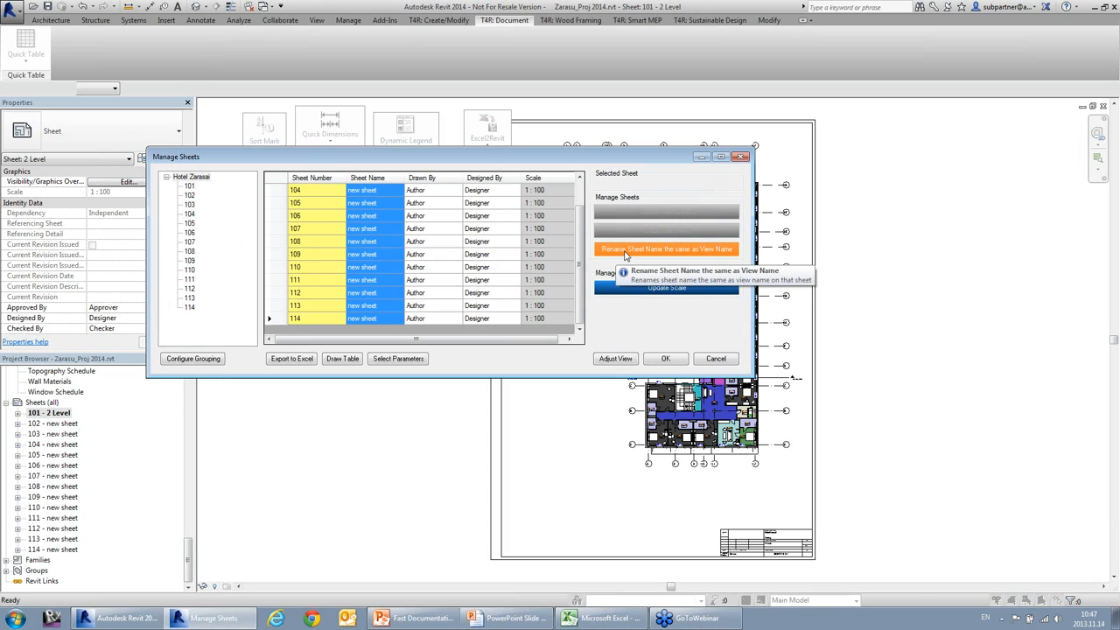
{"action": "left_click", "coordinate": [625, 252]}
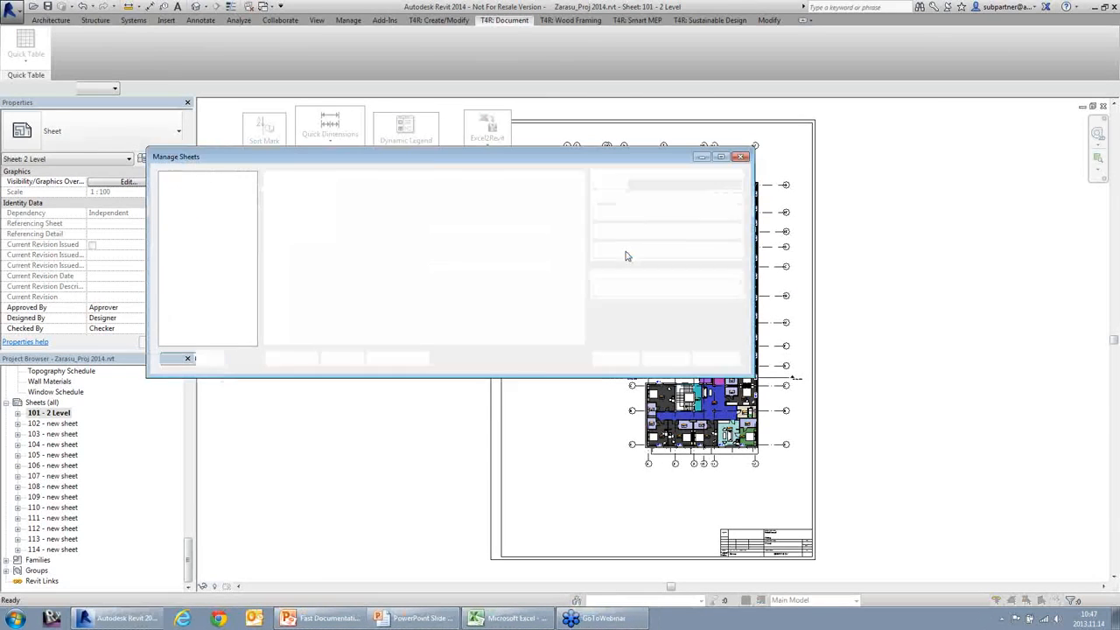
{"action": "left_click", "coordinate": [376, 228]}
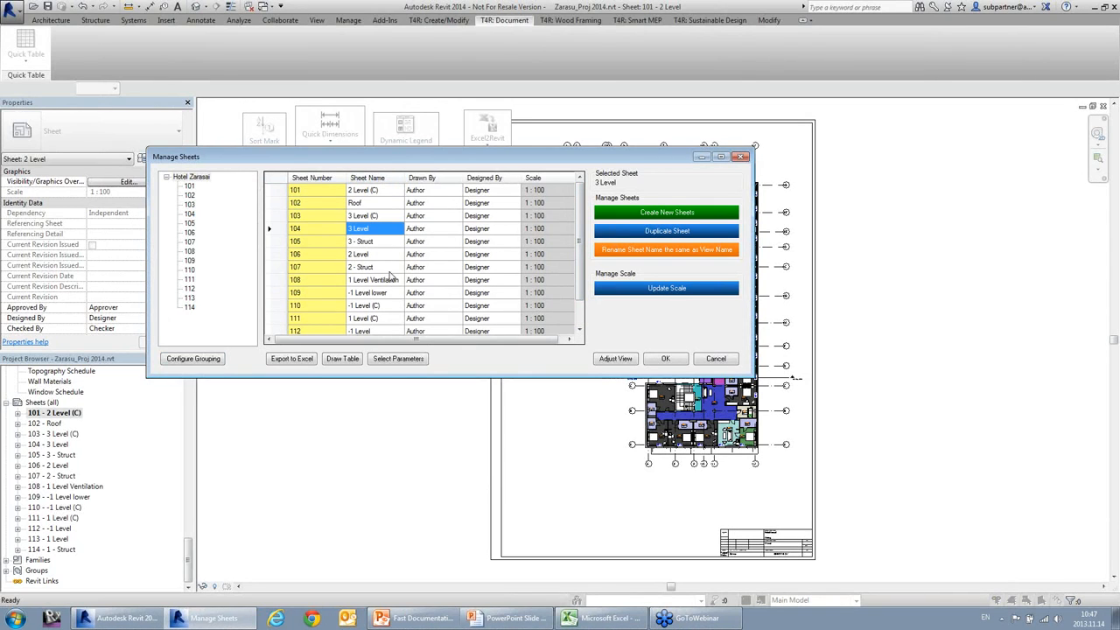
{"action": "left_click", "coordinate": [665, 359]}
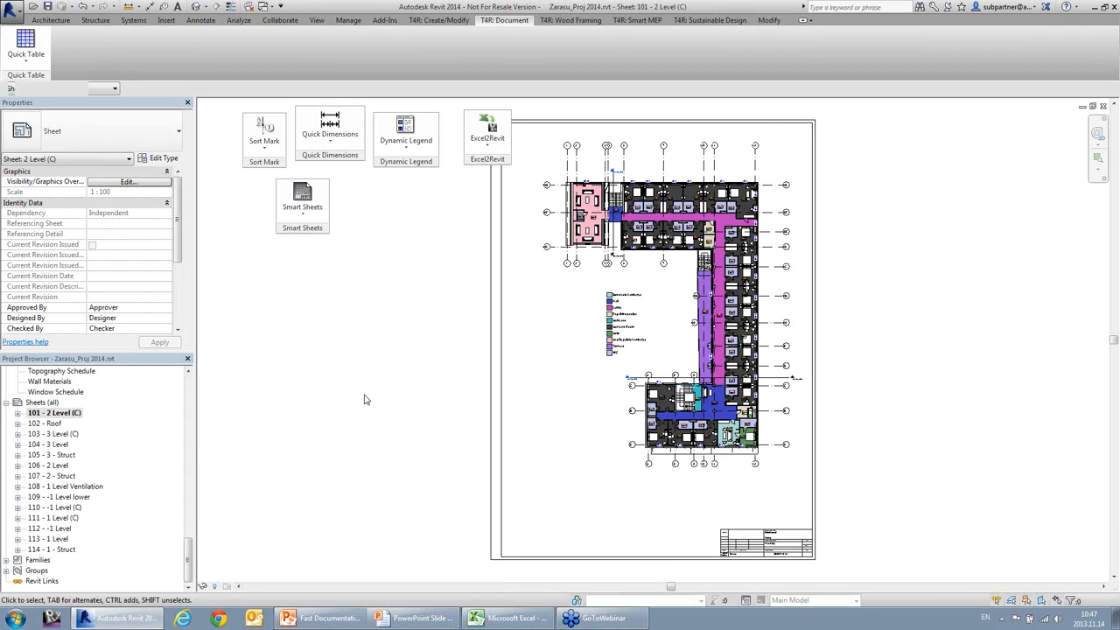
Place the Rooms 2 Level schedule on sheet 101 - 2 Level (C), beside the color legend and floor plan.
{"action": "left_click_drag", "start_coordinate": [187, 556], "coordinate": [205, 461]}
{"action": "scroll", "coordinate": [103, 484], "scroll_direction": "down", "scroll_amount": 15}
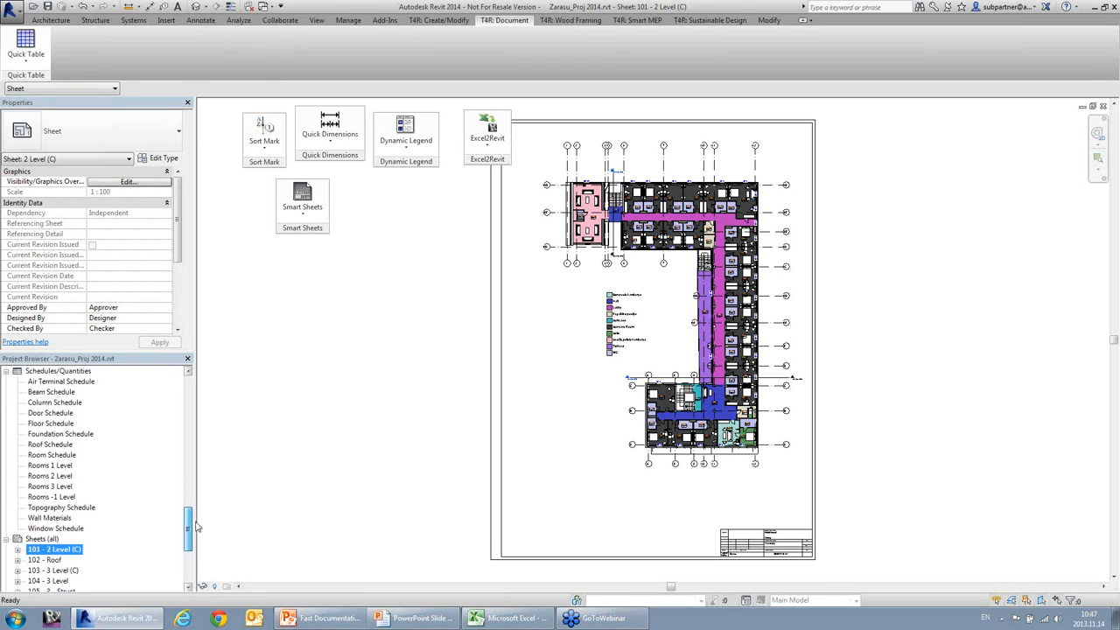
{"action": "left_click", "coordinate": [58, 465]}
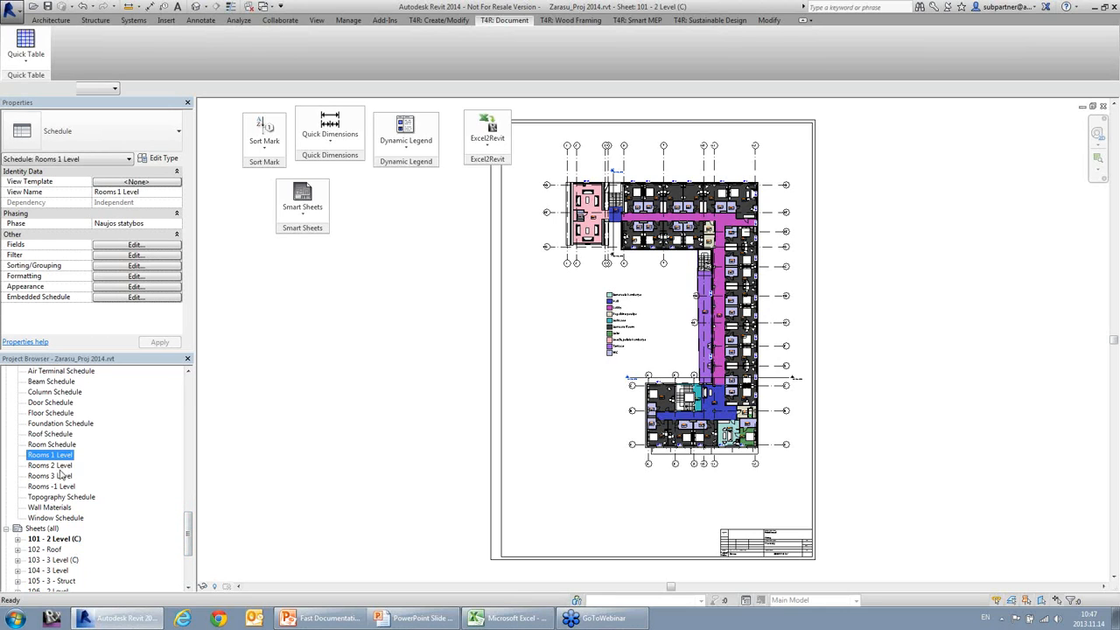
{"action": "left_click_drag", "start_coordinate": [53, 468], "coordinate": [560, 419]}
{"action": "left_click", "coordinate": [565, 386]}
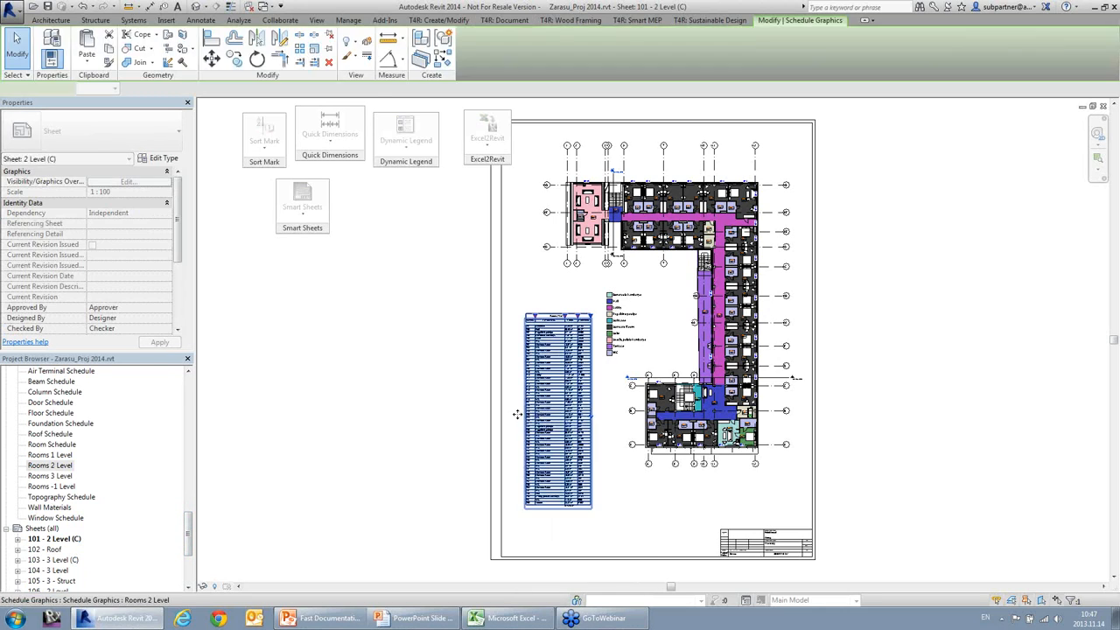
{"action": "left_click", "coordinate": [420, 439]}
{"action": "scroll", "coordinate": [582, 337], "scroll_direction": "up", "scroll_amount": 3}
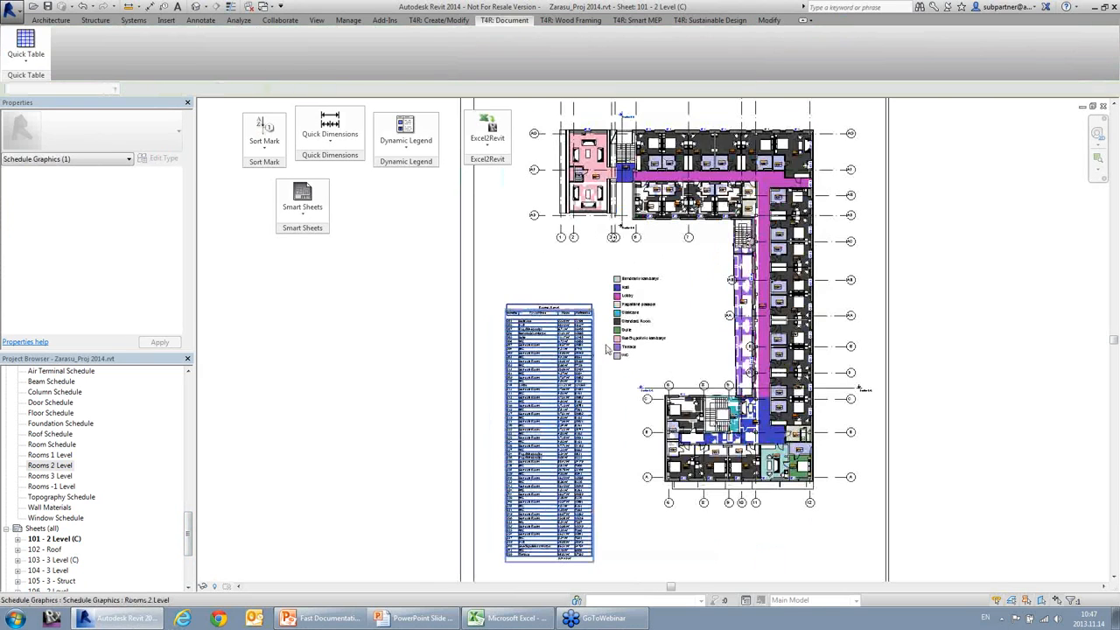
{"action": "left_click", "coordinate": [560, 269]}
{"action": "scroll", "coordinate": [560, 269], "scroll_direction": "down", "scroll_amount": 3}
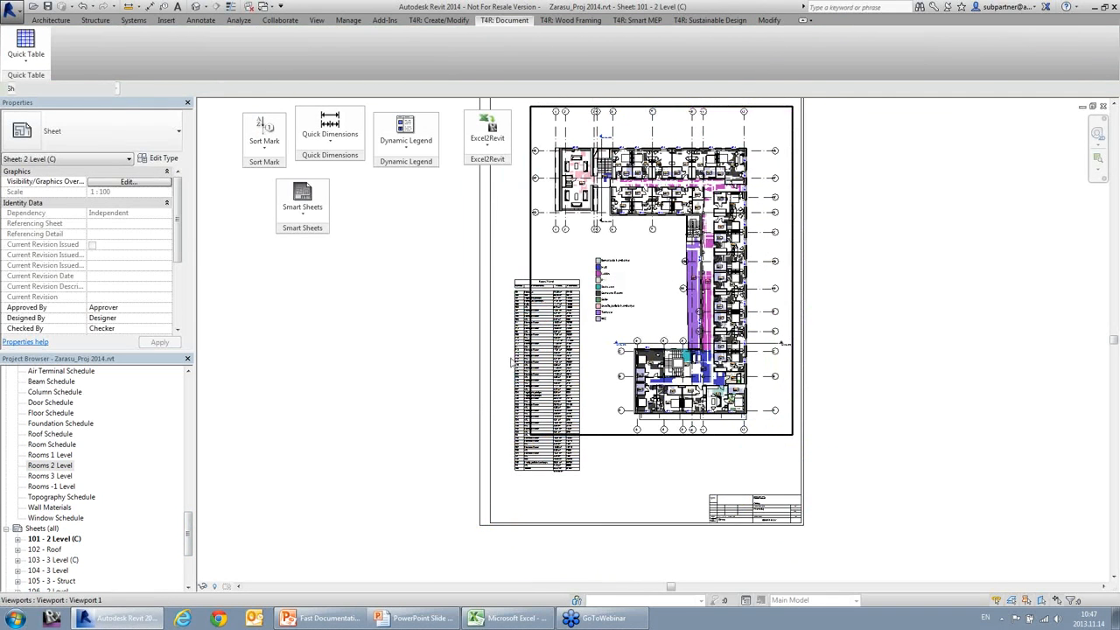
Start placing new viewports on existing sheets from the Rooms 2 Level schedule, keeping Scale, Crop, Visual Style, Detail Level and Model Origin to Origin enabled.
{"action": "left_click", "coordinate": [525, 416]}
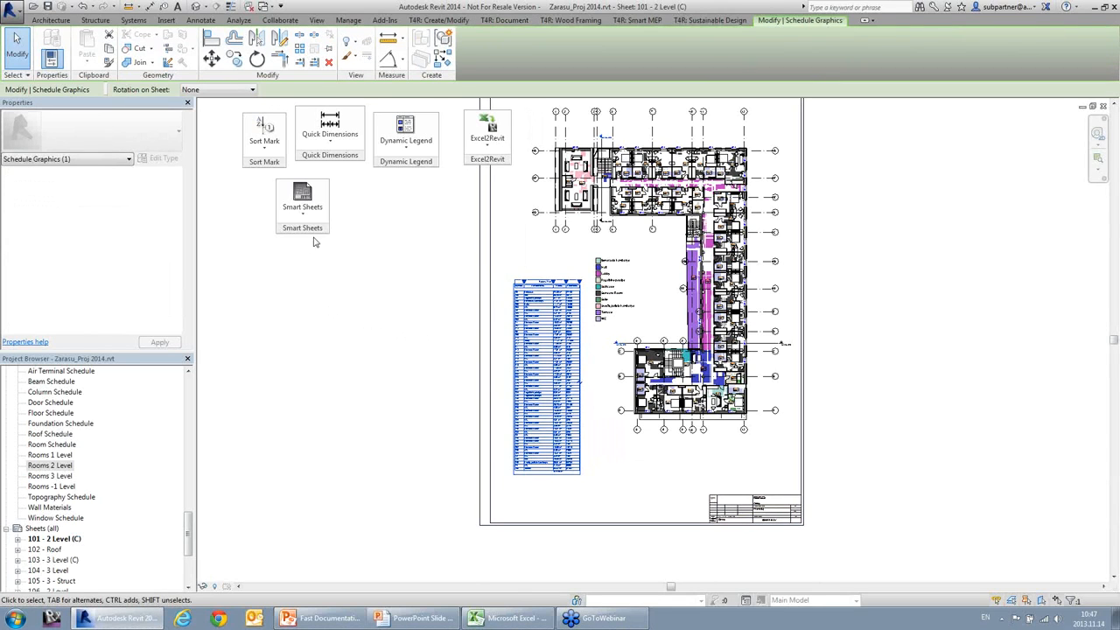
{"action": "left_click", "coordinate": [313, 206]}
{"action": "left_click", "coordinate": [320, 261]}
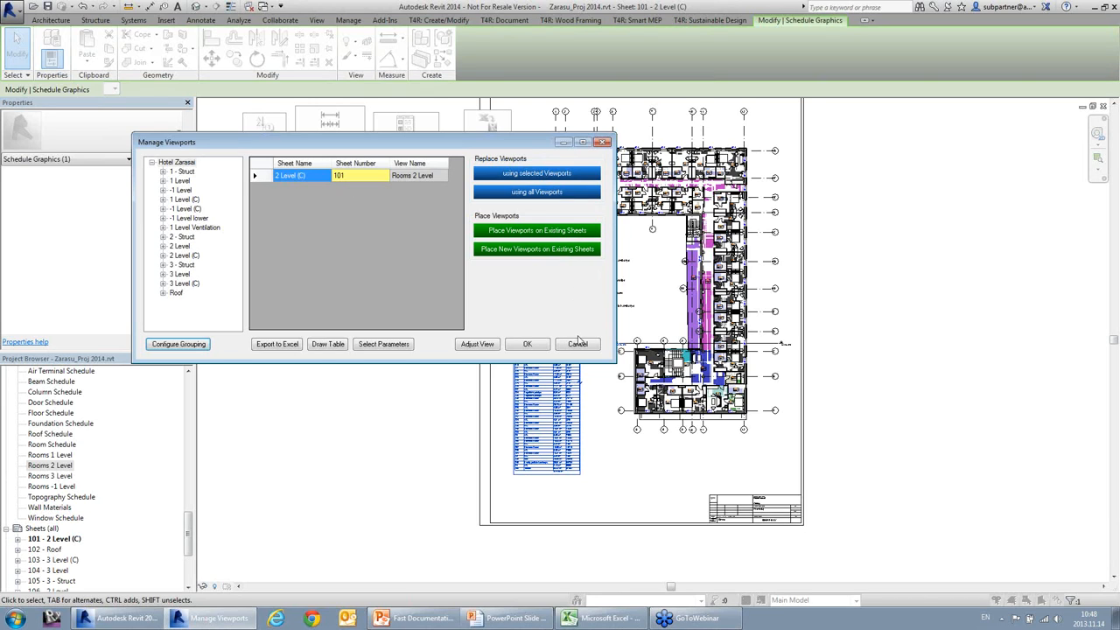
{"action": "left_click", "coordinate": [507, 252]}
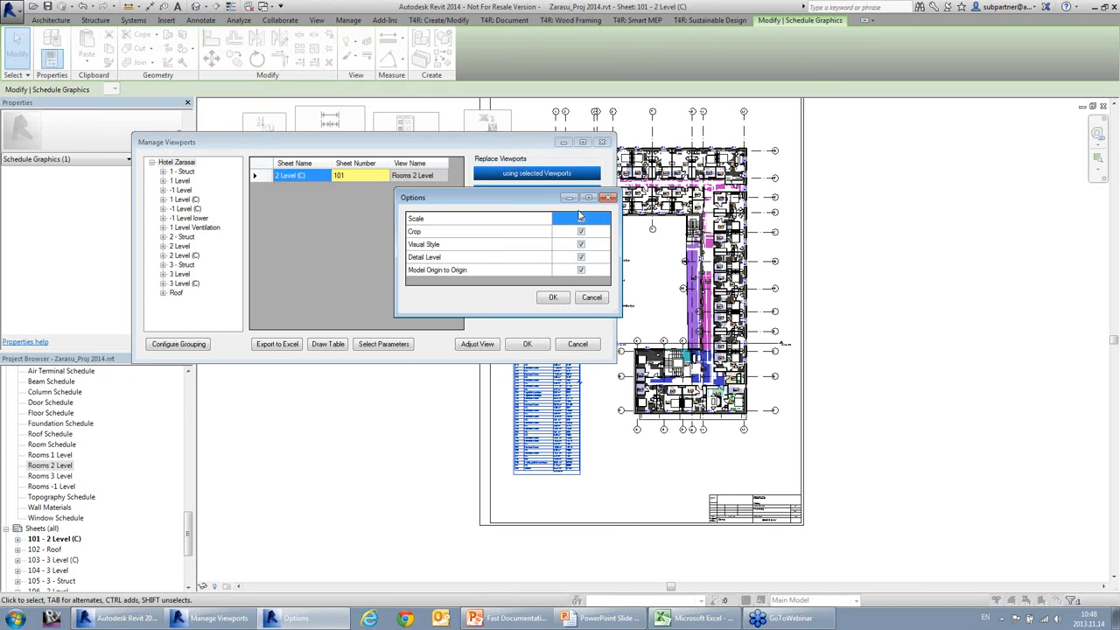
{"action": "left_click", "coordinate": [560, 300]}
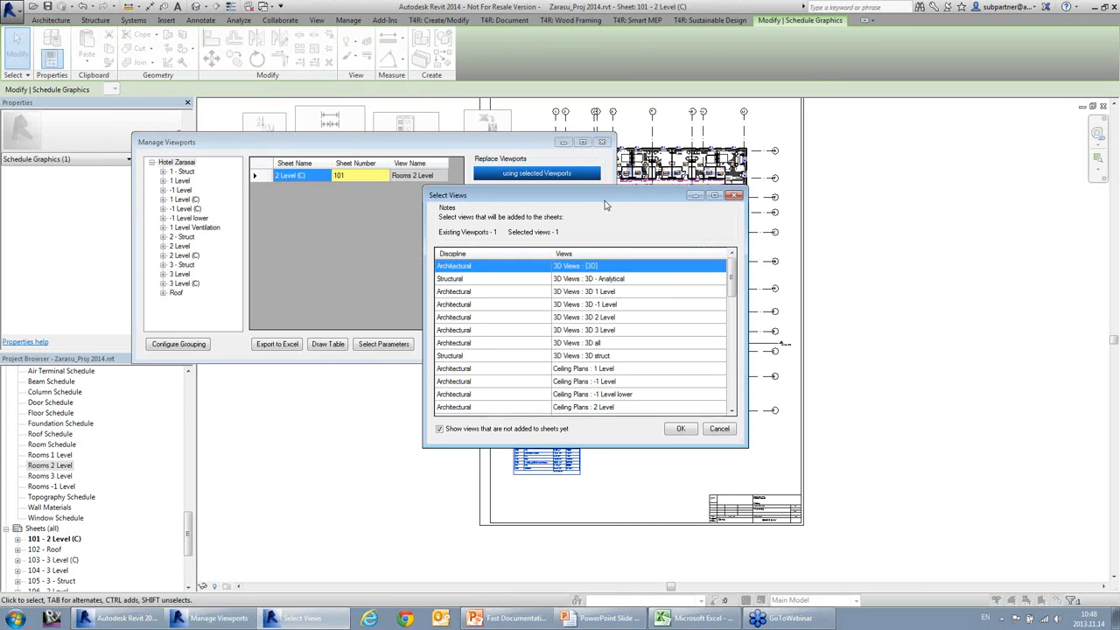
Choose the schedules Rooms 1 Level, Rooms -1 Level and Rooms 3 Level as the views to add to sheets.
{"action": "left_click_drag", "start_coordinate": [603, 203], "coordinate": [433, 165]}
{"action": "left_click_drag", "start_coordinate": [565, 252], "coordinate": [568, 354]}
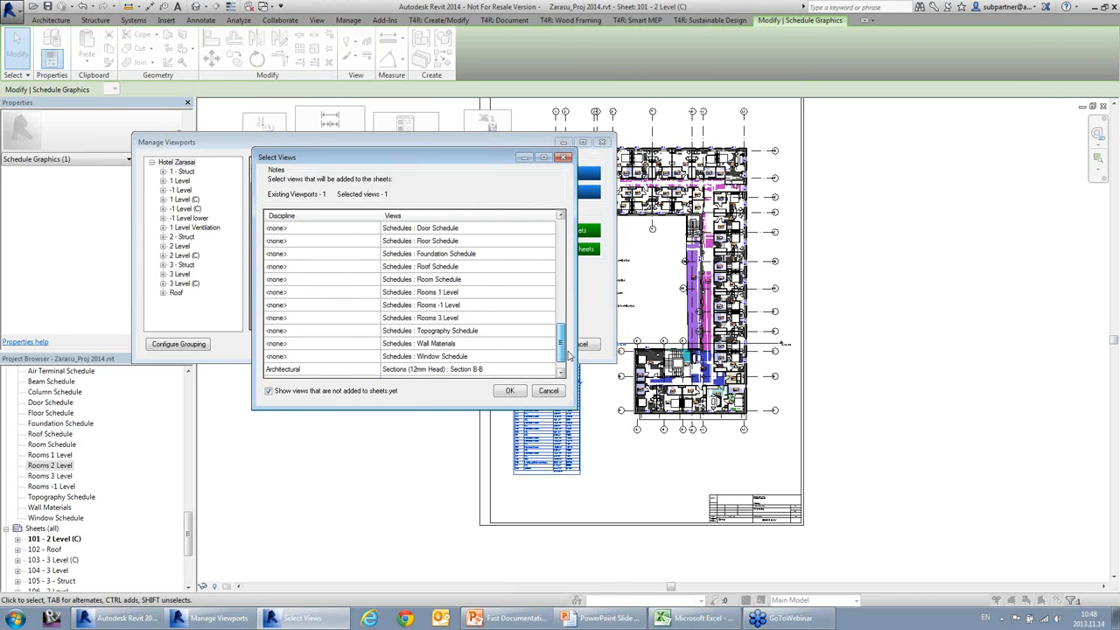
{"action": "left_click_drag", "start_coordinate": [475, 292], "coordinate": [473, 318]}
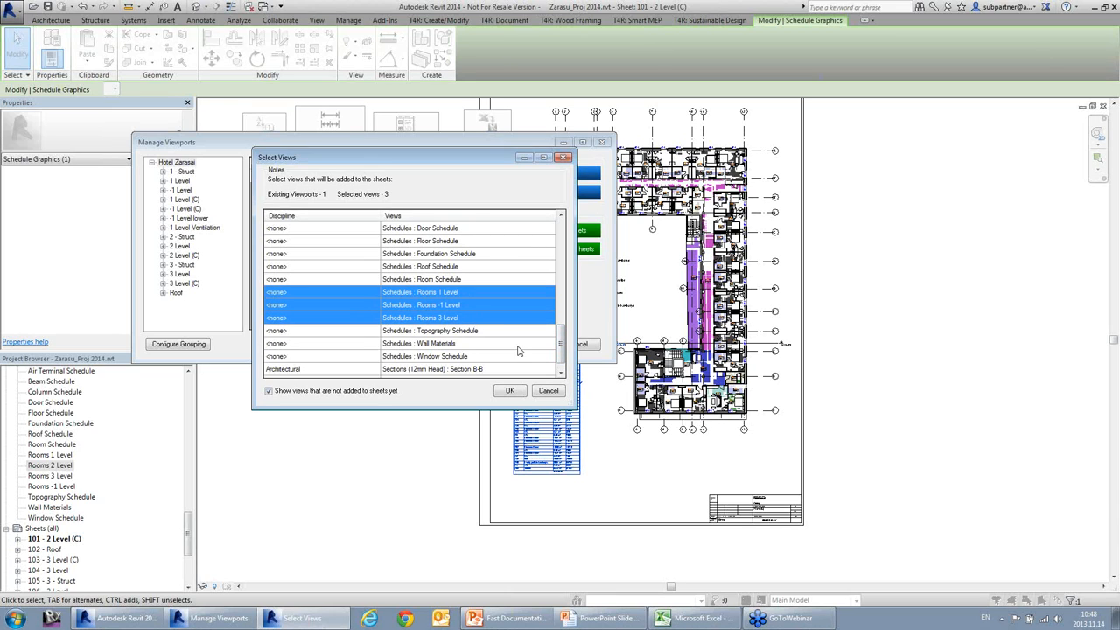
{"action": "left_click", "coordinate": [510, 391]}
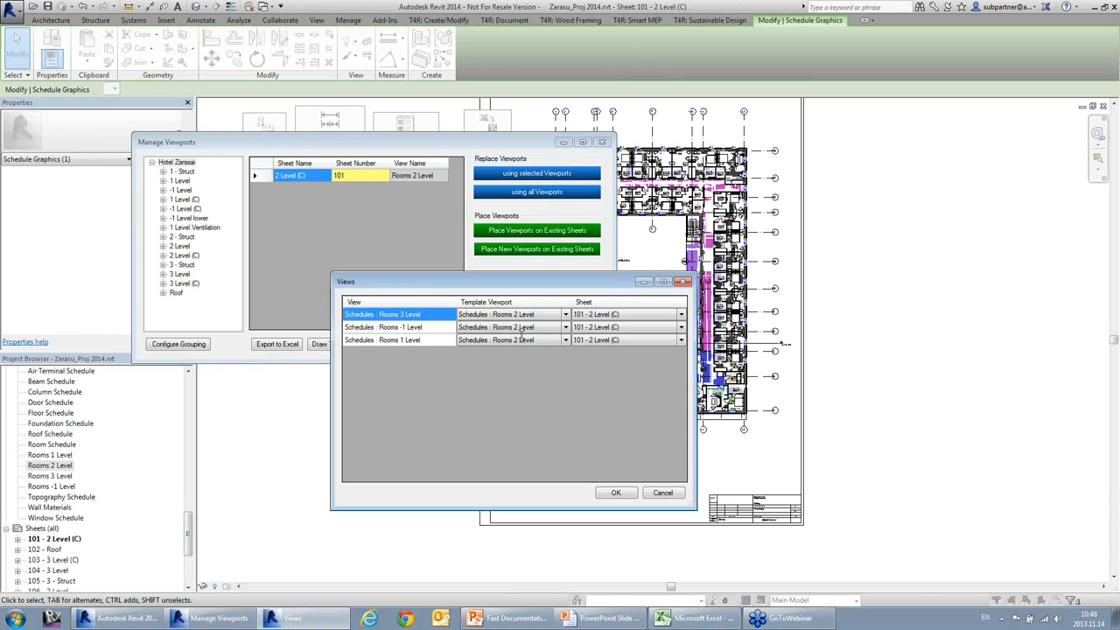
{"action": "left_click_drag", "start_coordinate": [549, 285], "coordinate": [408, 269]}
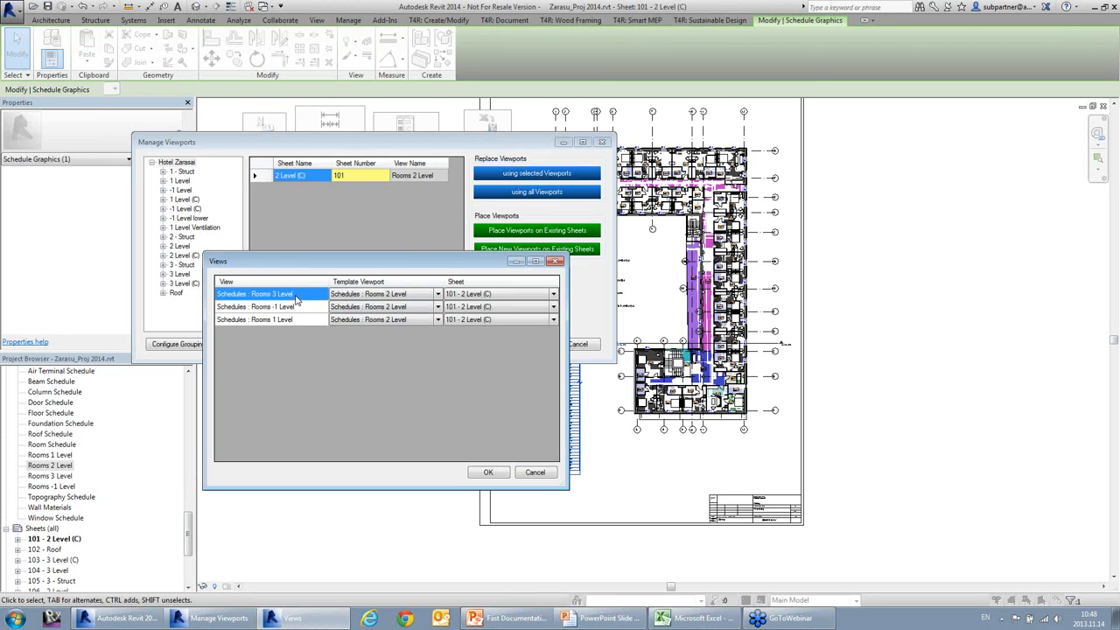
Assign the Rooms 3 Level schedule to sheet 104 - 3 Level, Rooms -1 Level to 110 - -1 Level (C), and Rooms 1 Level to 113 - 1 Level.
{"action": "left_click", "coordinate": [515, 295]}
{"action": "left_click", "coordinate": [515, 295]}
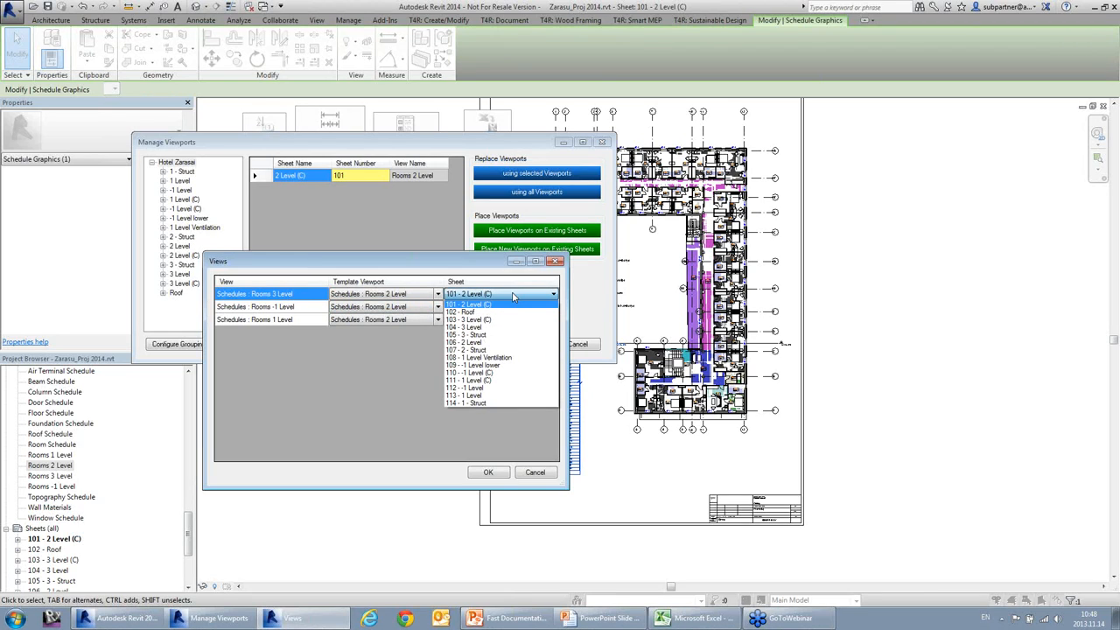
{"action": "left_click", "coordinate": [501, 328]}
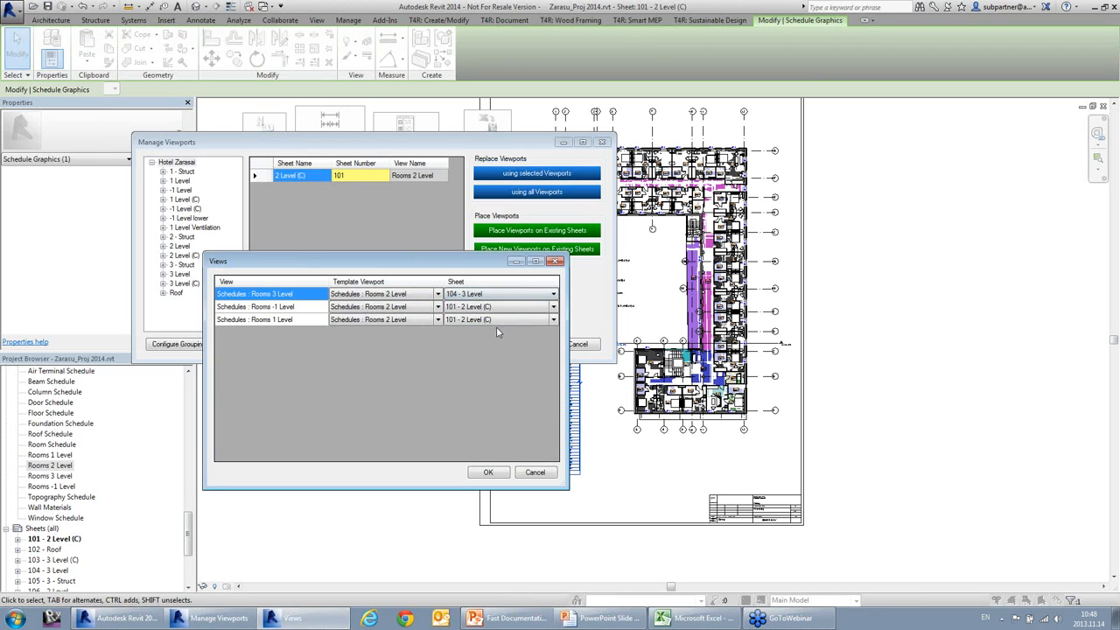
{"action": "left_click", "coordinate": [482, 311]}
{"action": "left_click", "coordinate": [482, 312]}
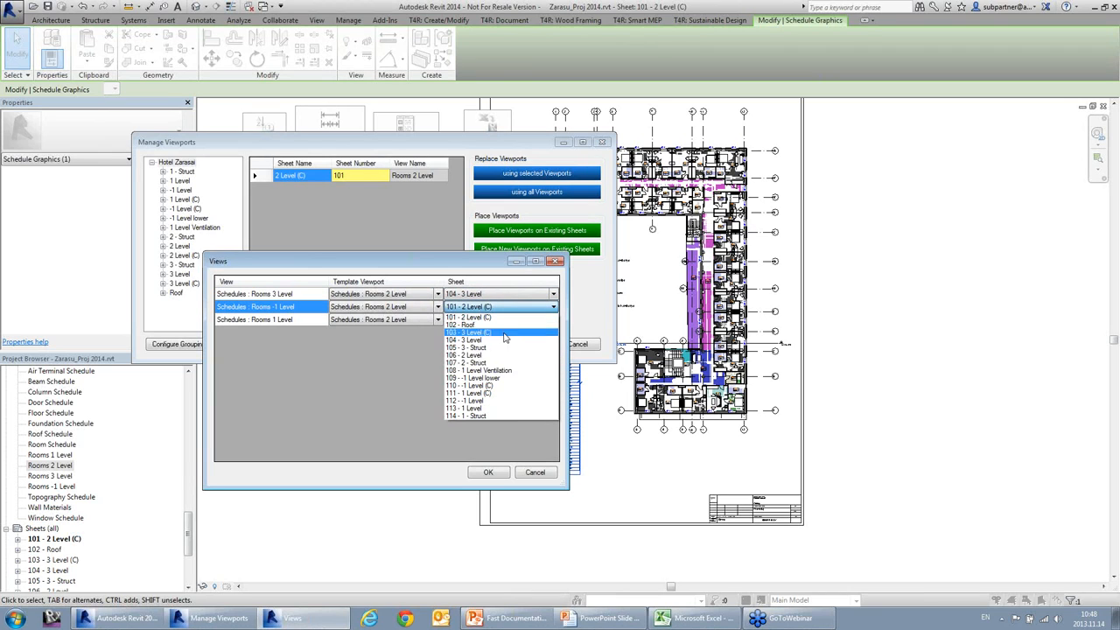
{"action": "left_click", "coordinate": [493, 388]}
{"action": "left_click", "coordinate": [485, 320]}
{"action": "left_click", "coordinate": [485, 320]}
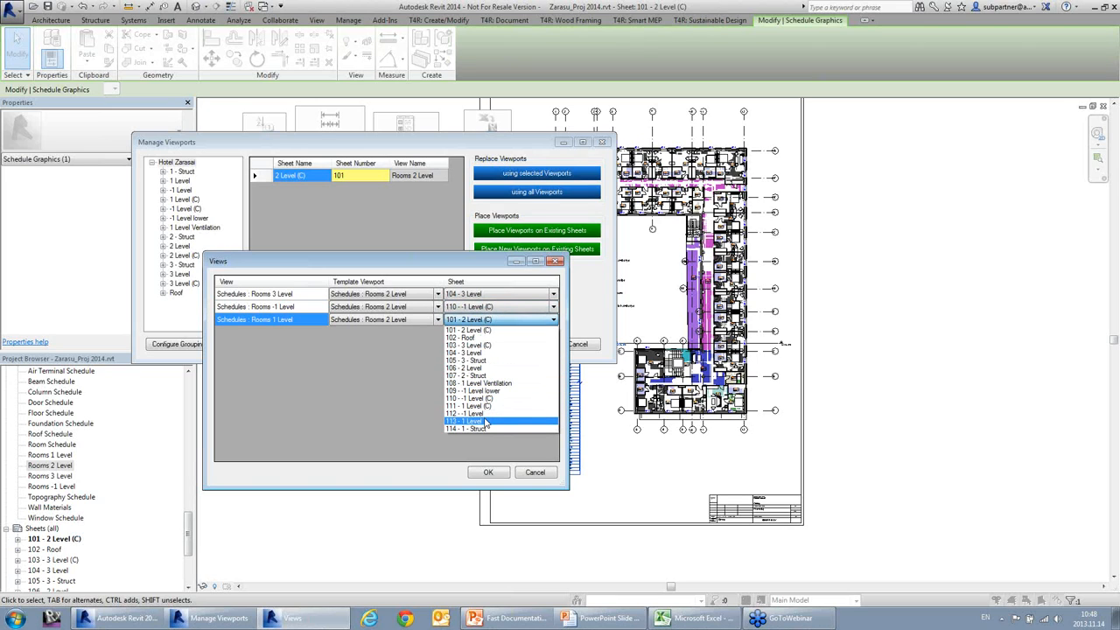
{"action": "left_click", "coordinate": [484, 421]}
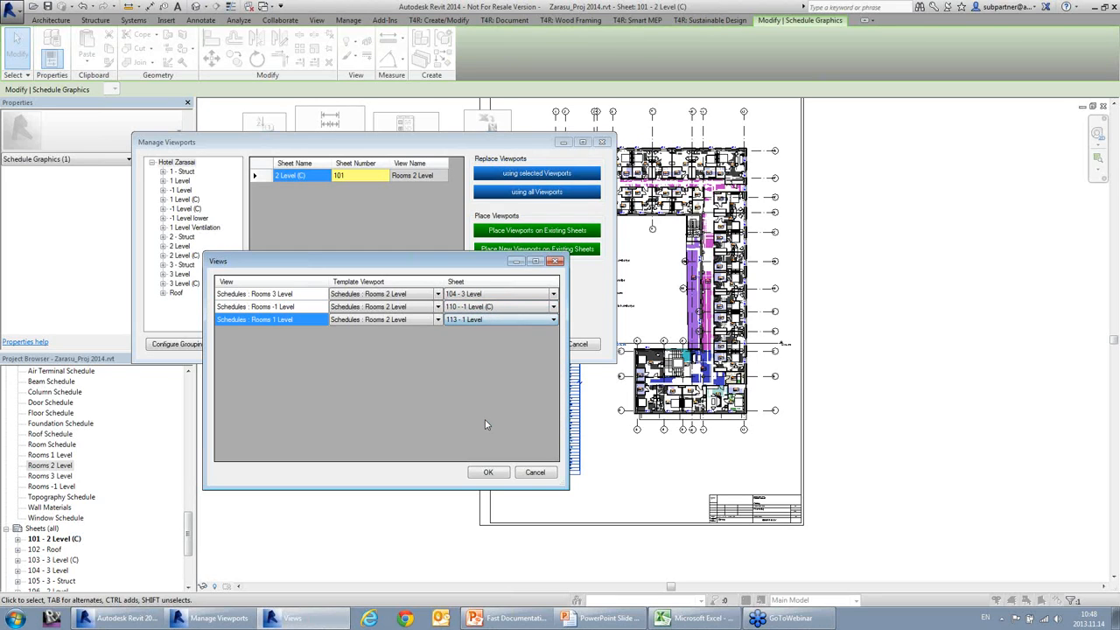
Place the schedules on their assigned sheets, dismiss the report, close Manage Viewports and clear the selection.
{"action": "left_click", "coordinate": [493, 474]}
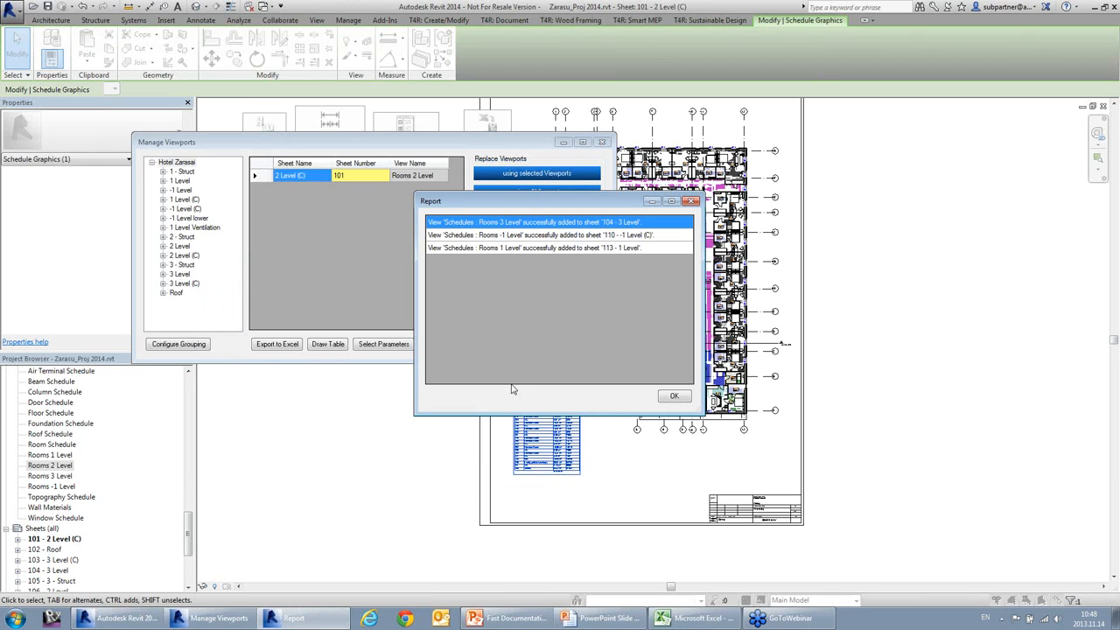
{"action": "left_click", "coordinate": [678, 398]}
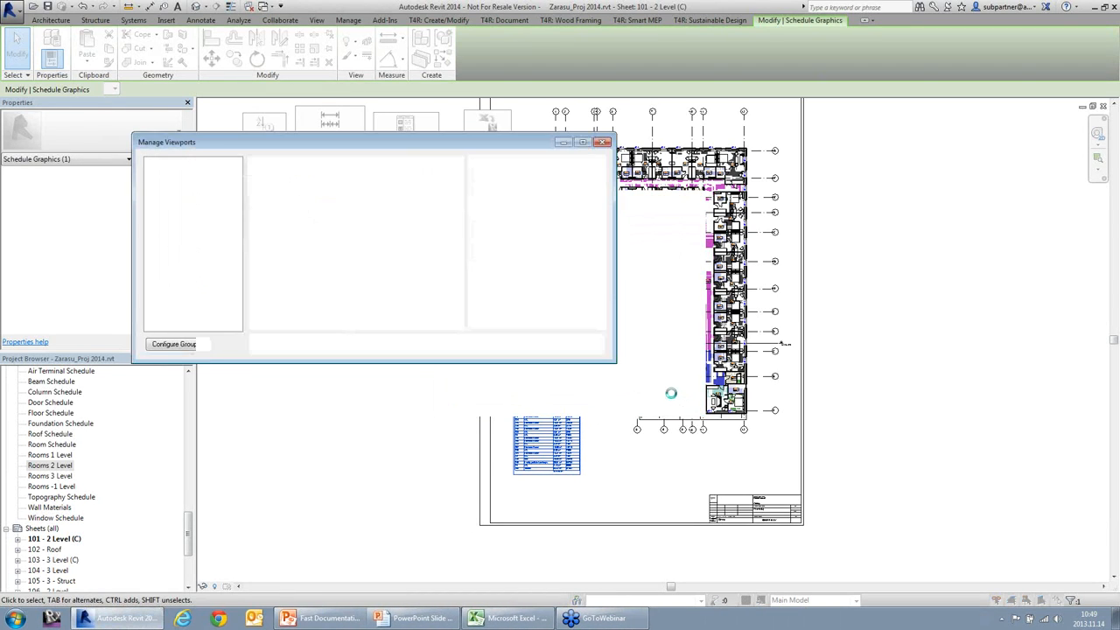
{"action": "left_click", "coordinate": [542, 348]}
{"action": "left_click", "coordinate": [426, 515]}
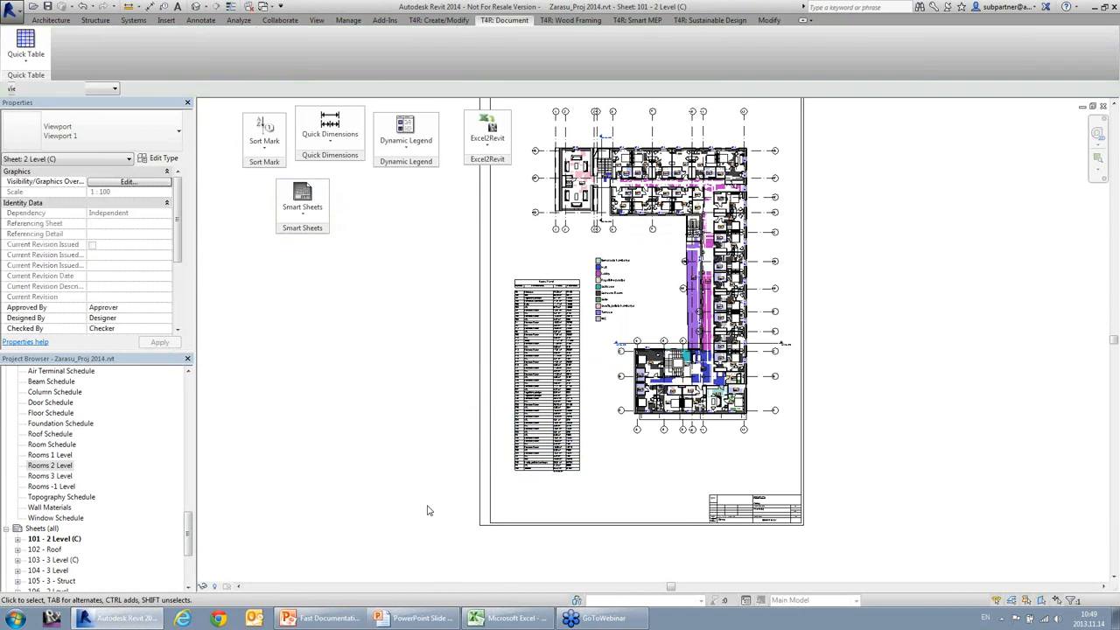
Open sheet 104 - 3 Level and inspect the placement of its Rooms 3 Level schedule.
{"action": "scroll", "coordinate": [188, 551], "scroll_direction": "down", "scroll_amount": 3}
{"action": "scroll", "coordinate": [188, 556], "scroll_direction": "down", "scroll_amount": 1}
{"action": "left_click", "coordinate": [59, 469]}
{"action": "double_click", "coordinate": [58, 470]}
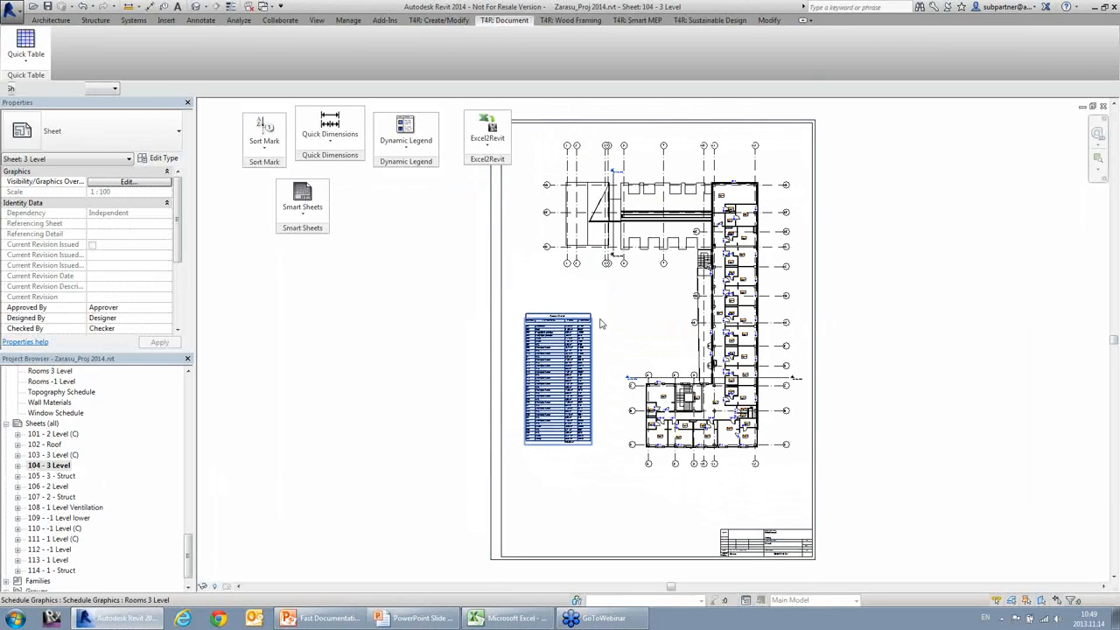
{"action": "scroll", "coordinate": [628, 315], "scroll_direction": "up", "scroll_amount": 4}
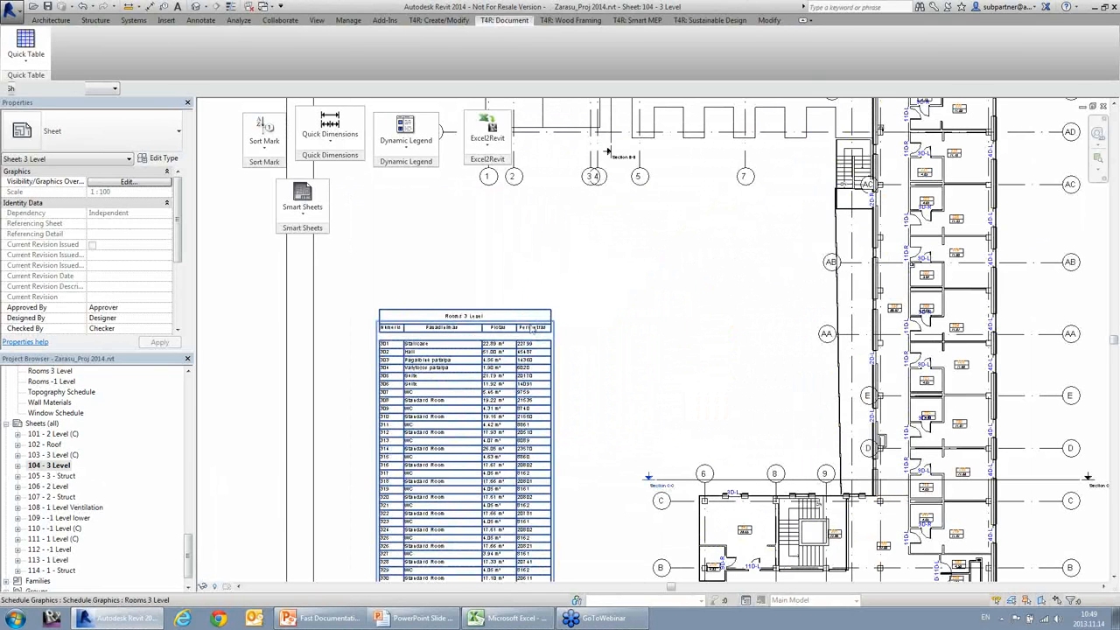
{"action": "scroll", "coordinate": [534, 316], "scroll_direction": "down", "scroll_amount": 3}
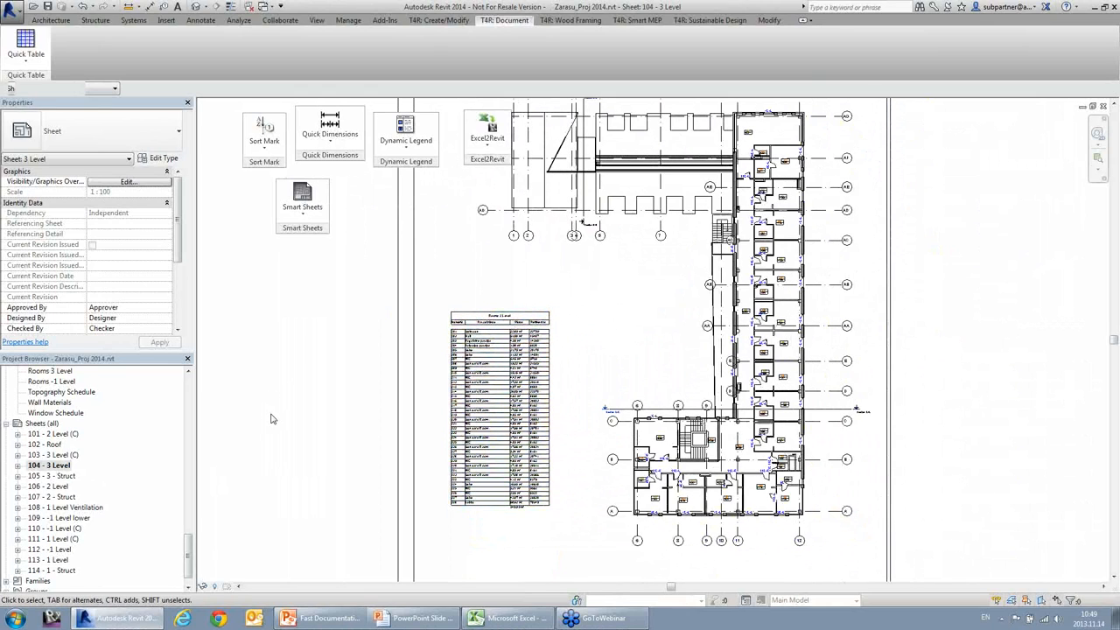
Open sheet 110 - -1 Level (C) to check the schedule placed beside its color legend and plan.
{"action": "left_click_drag", "start_coordinate": [190, 549], "coordinate": [191, 555]}
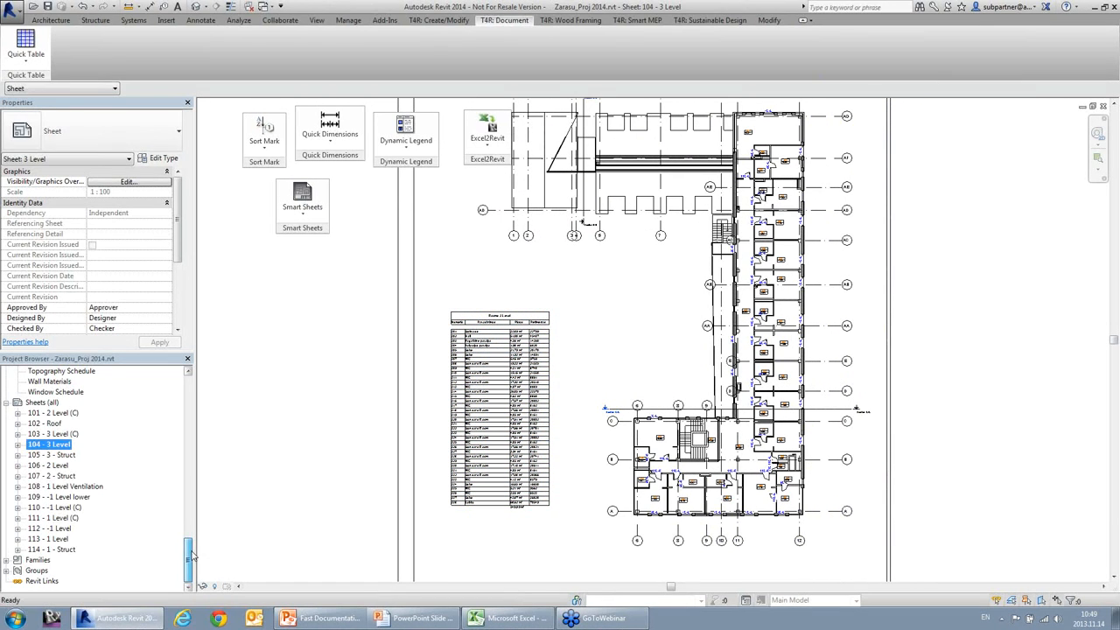
{"action": "left_click", "coordinate": [61, 530]}
{"action": "left_click", "coordinate": [63, 518]}
{"action": "left_click", "coordinate": [60, 508]}
{"action": "double_click", "coordinate": [59, 508]}
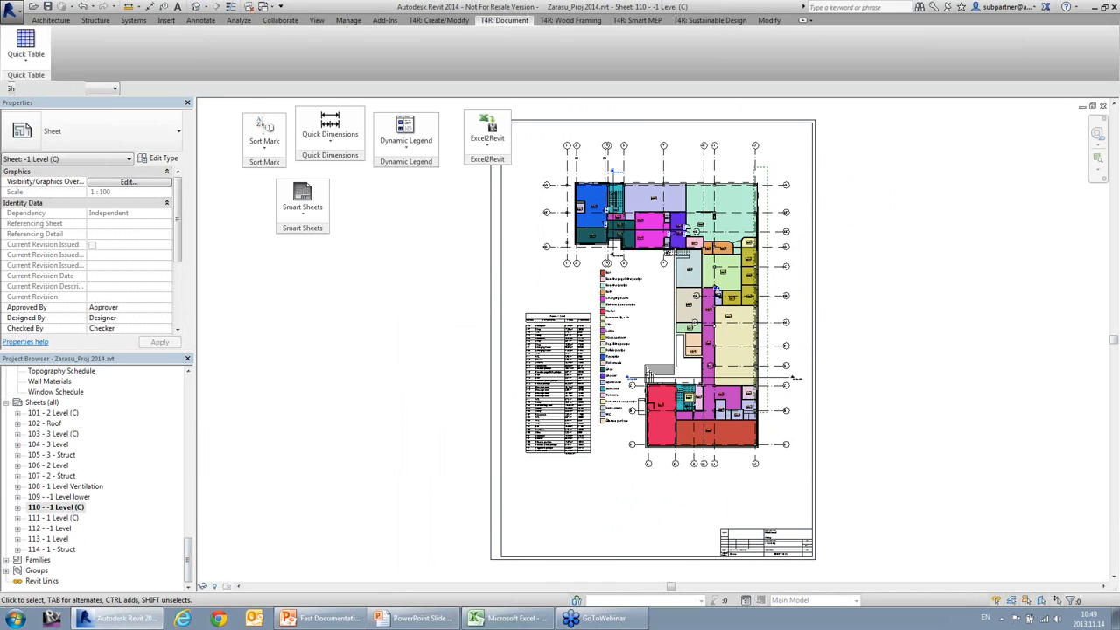
Switch to the PowerPoint slide show, advance from Smart Sheets to the Smart Browser slide and end the show.
{"action": "left_click", "coordinate": [418, 618]}
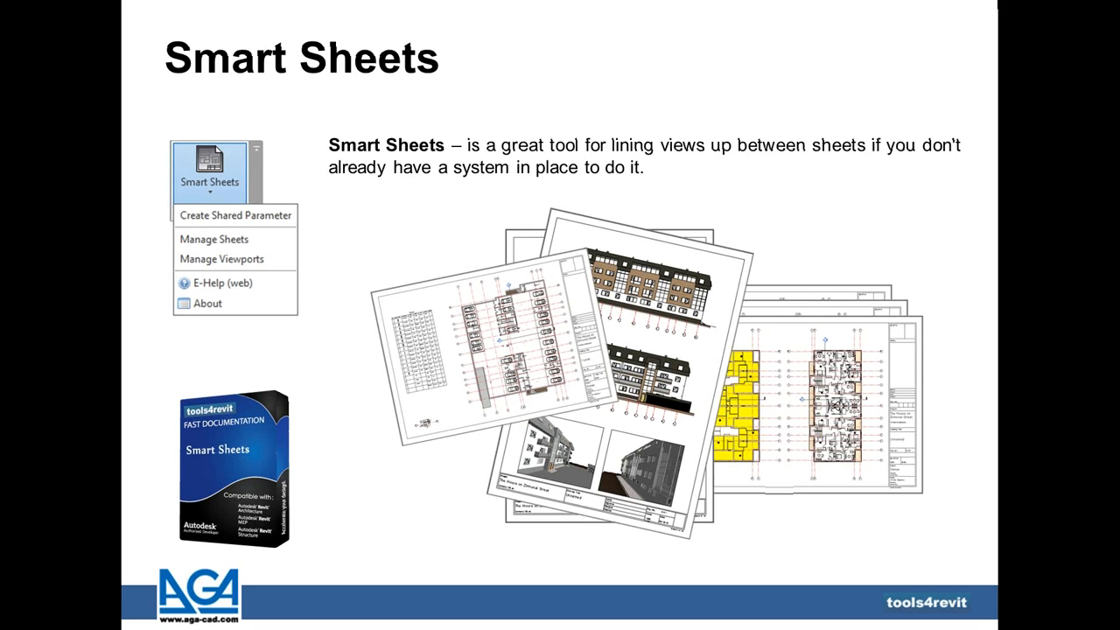
{"action": "key", "text": "Right"}
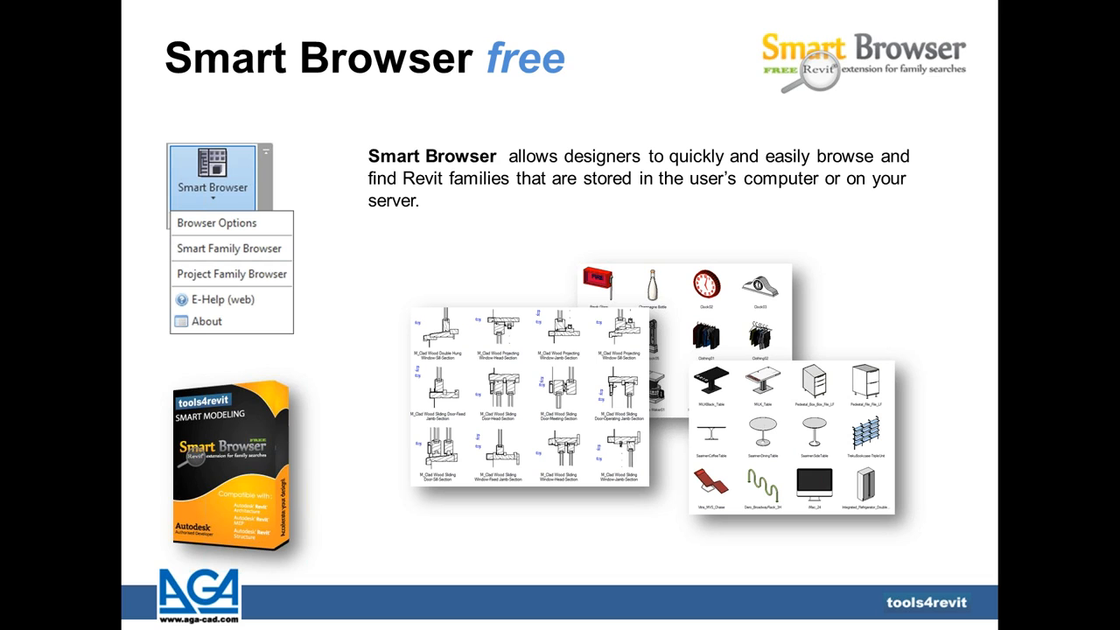
{"action": "key", "text": "Escape"}
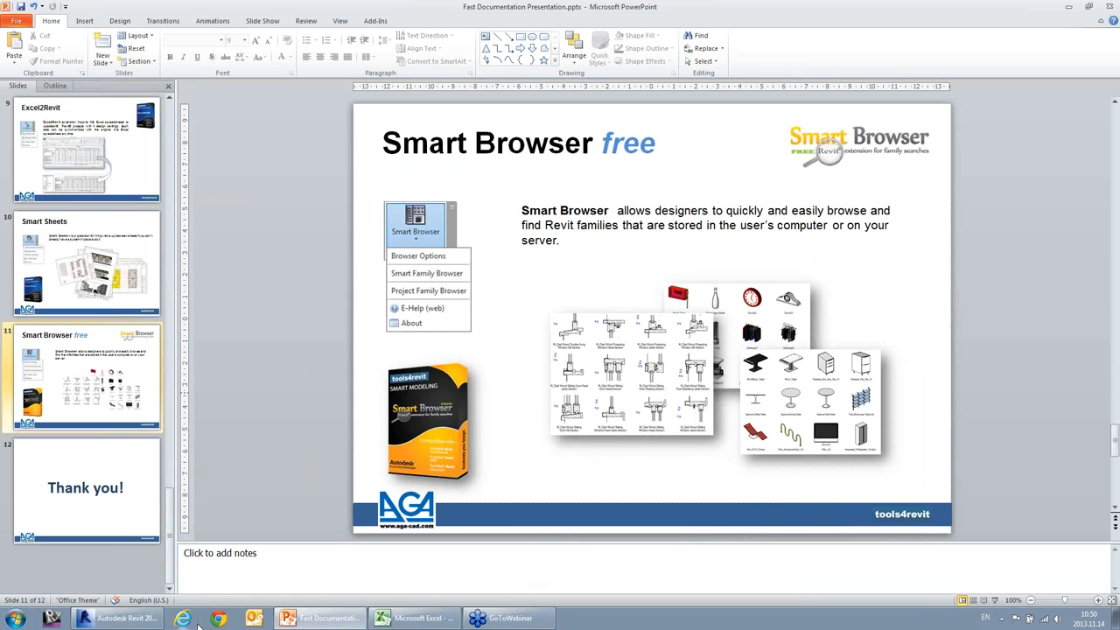
Switch to Internet Explorer and go to the aga-cad.com website.
{"action": "left_click", "coordinate": [183, 618]}
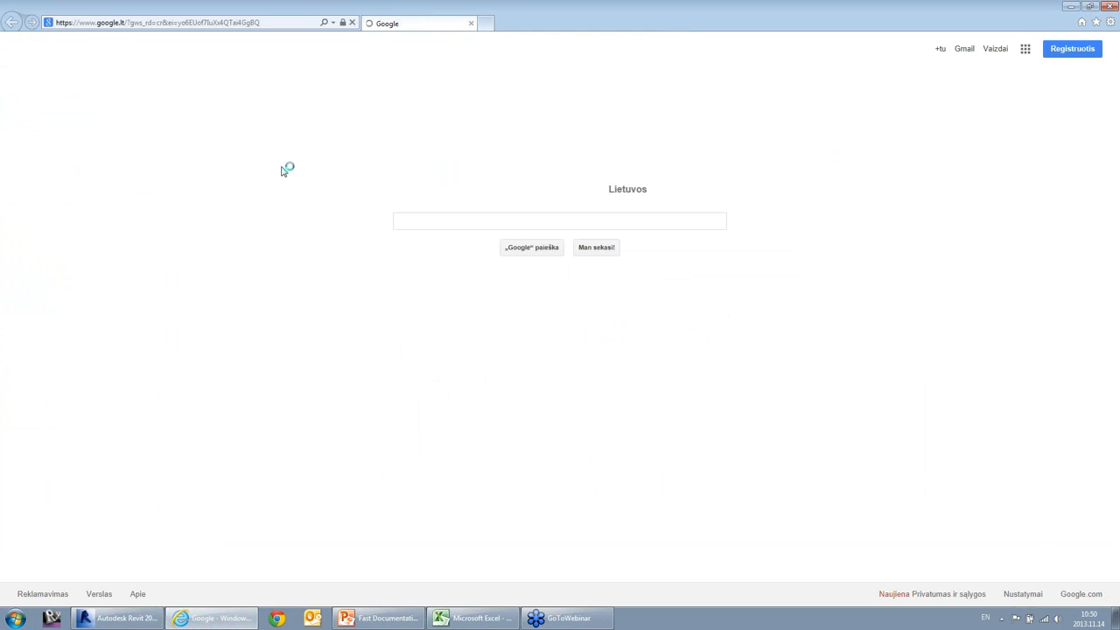
{"action": "left_click", "coordinate": [283, 23]}
{"action": "type", "text": "gag"}
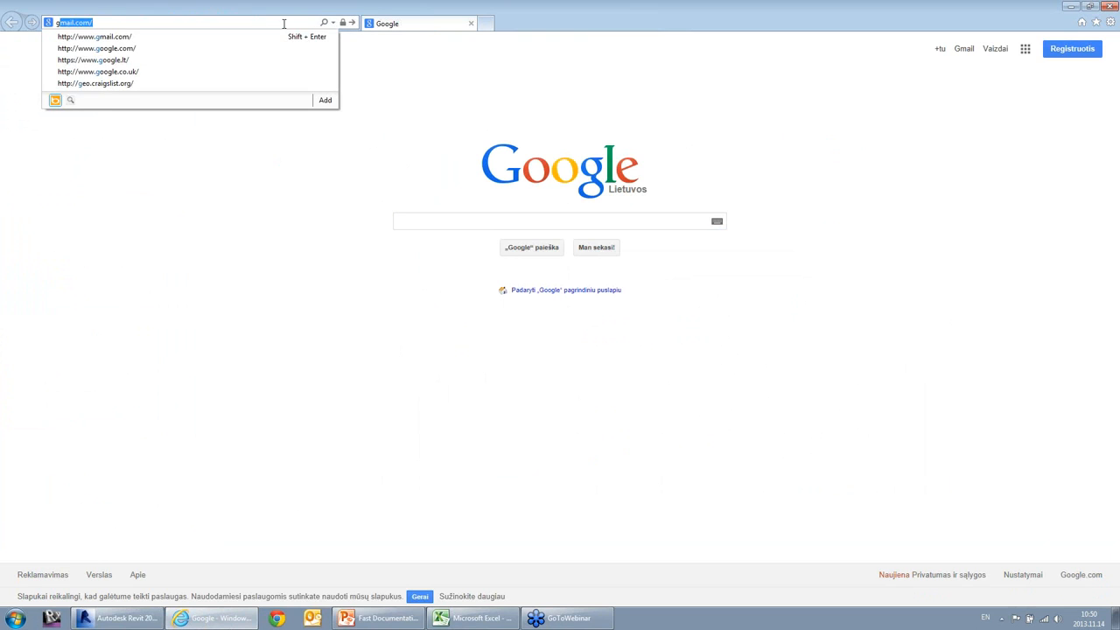
{"action": "type", "text": "a"}
{"action": "key", "text": "BackSpace"}
{"action": "key", "text": "BackSpace"}
{"action": "key", "text": "BackSpace"}
{"action": "key", "text": "BackSpace"}
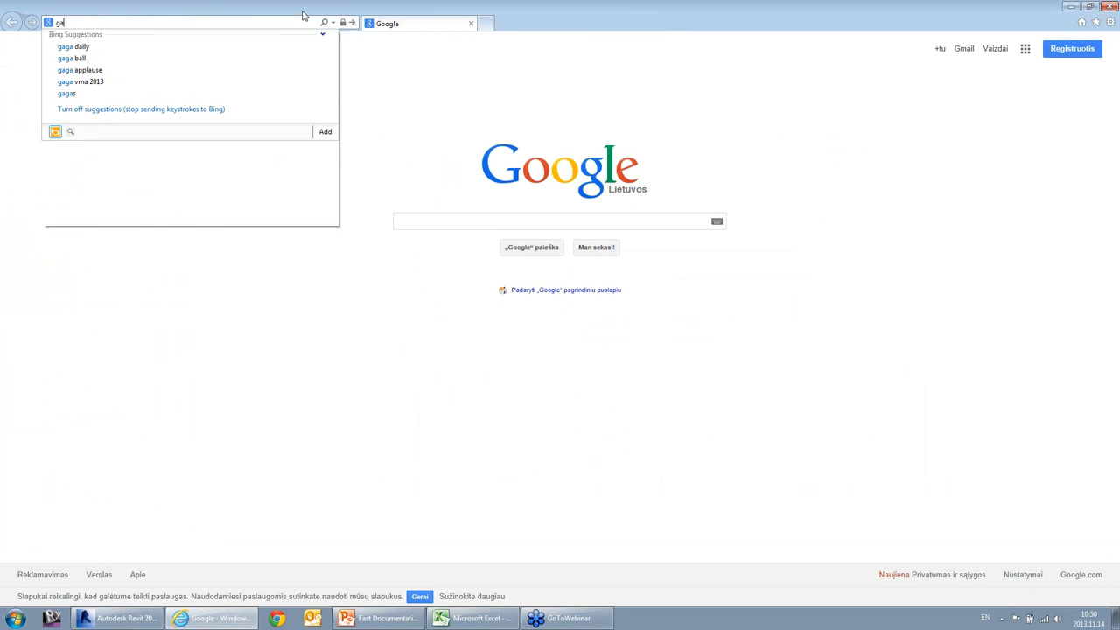
{"action": "type", "text": "aga-cad.com/"}
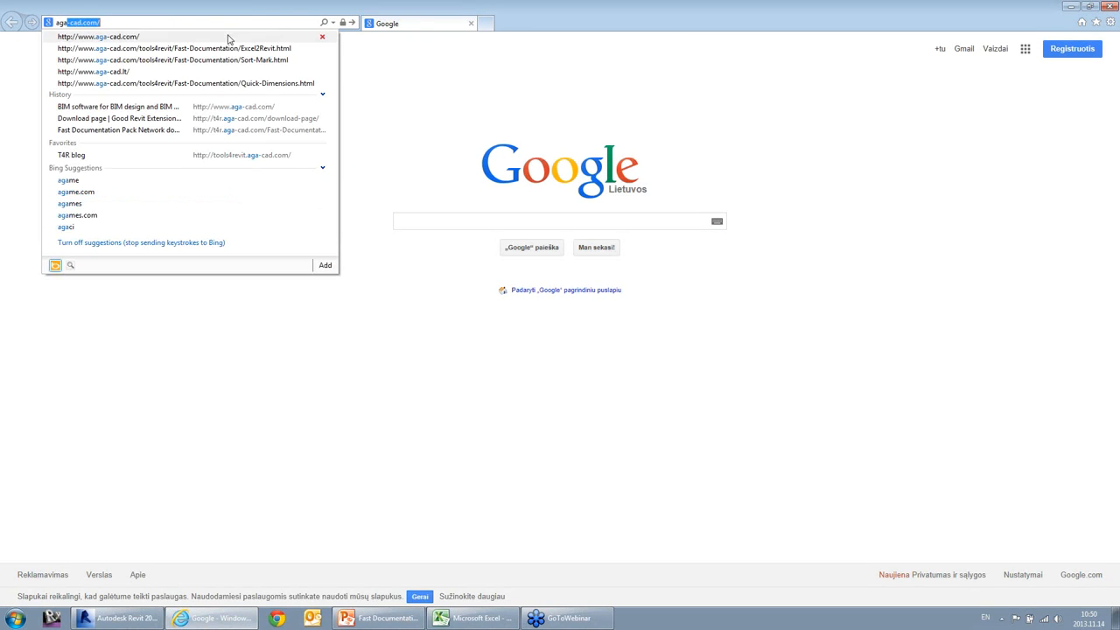
{"action": "key", "text": "Return"}
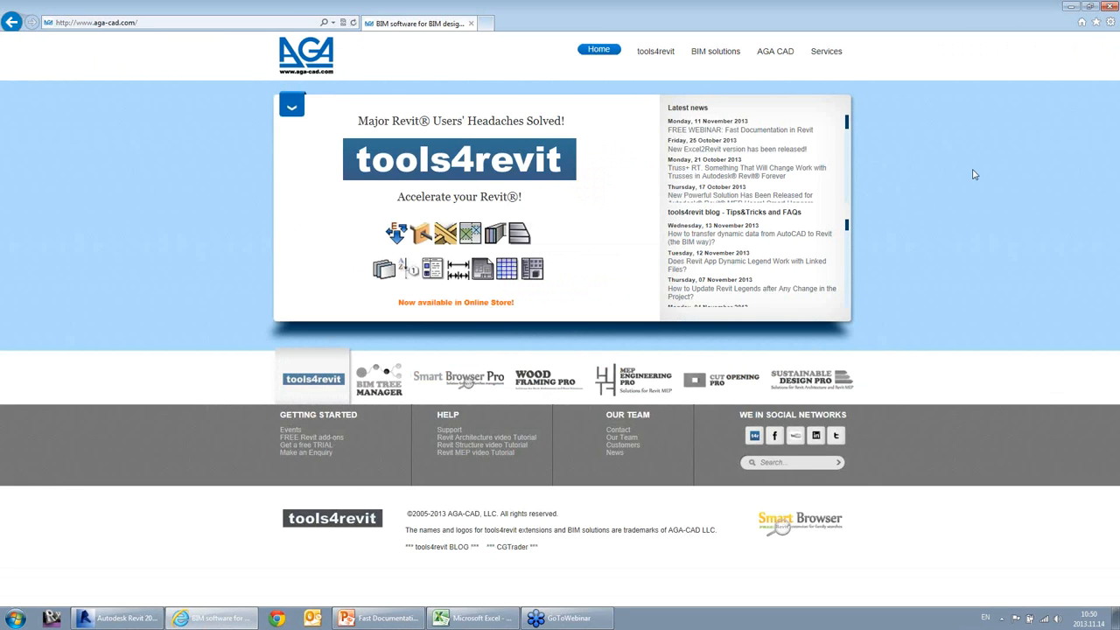
Open the Fast Documentation page of the tools4revit section and follow its free trial download link.
{"action": "left_click", "coordinate": [655, 50]}
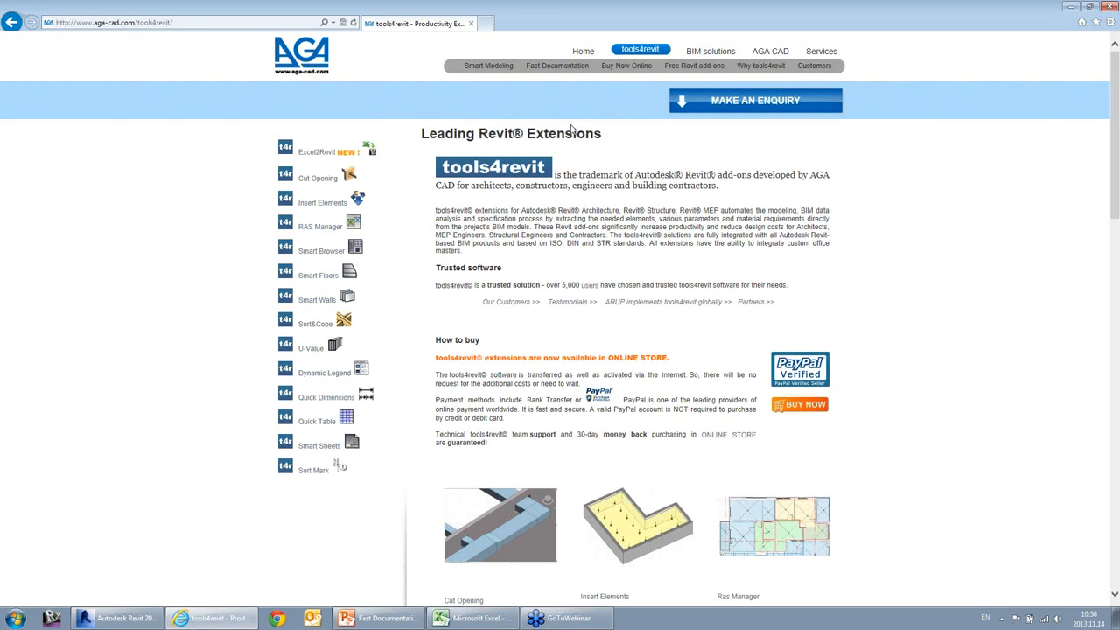
{"action": "left_click", "coordinate": [551, 70]}
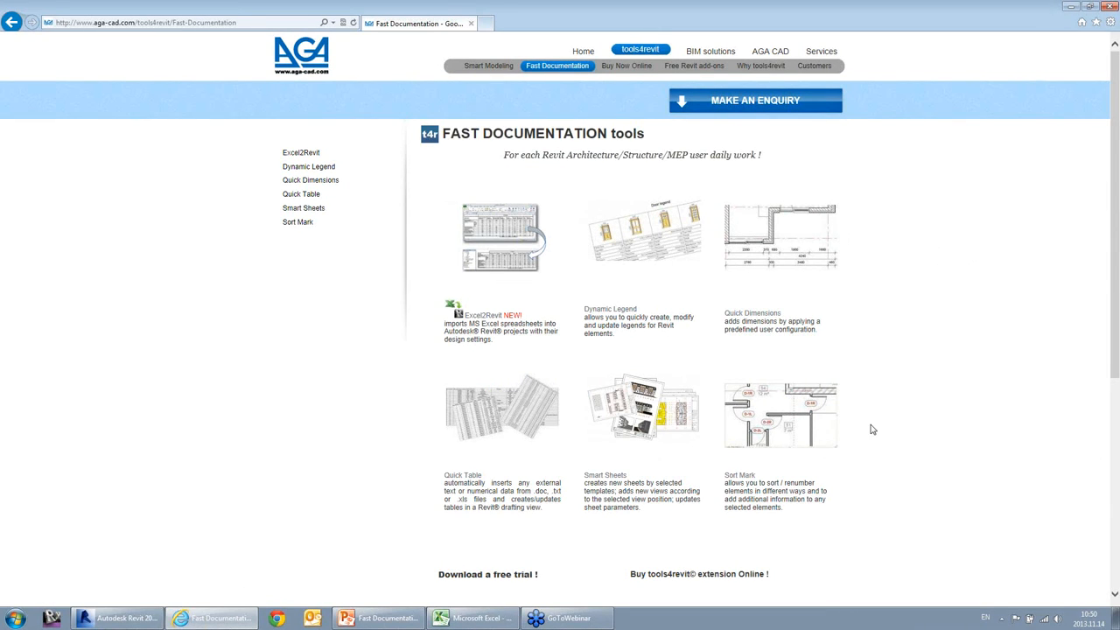
{"action": "scroll", "coordinate": [889, 423], "scroll_direction": "down", "scroll_amount": 3}
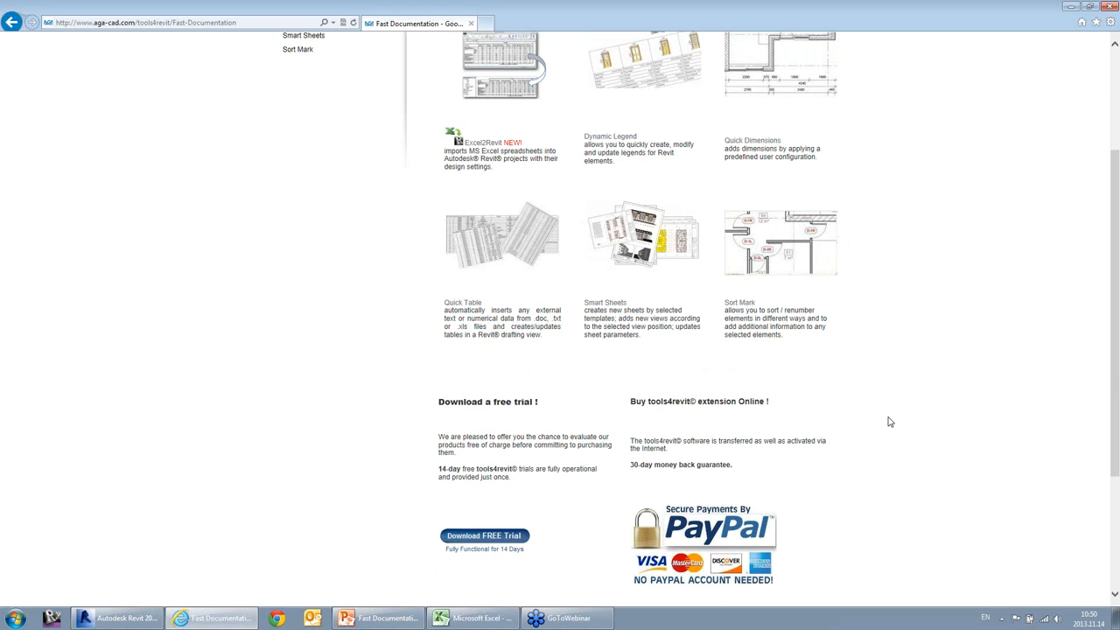
{"action": "left_click", "coordinate": [484, 540]}
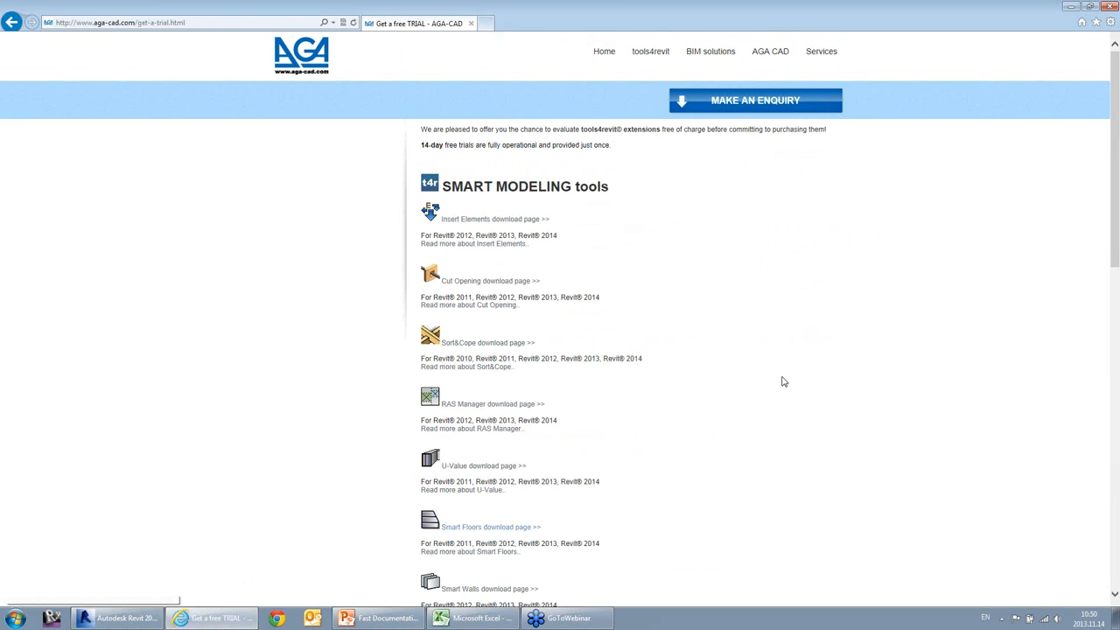
Open the Fast Documentation Pack download page and examine which tools the Revit 2014 installation includes.
{"action": "scroll", "coordinate": [784, 381], "scroll_direction": "down", "scroll_amount": 3}
{"action": "scroll", "coordinate": [784, 381], "scroll_direction": "down", "scroll_amount": 6}
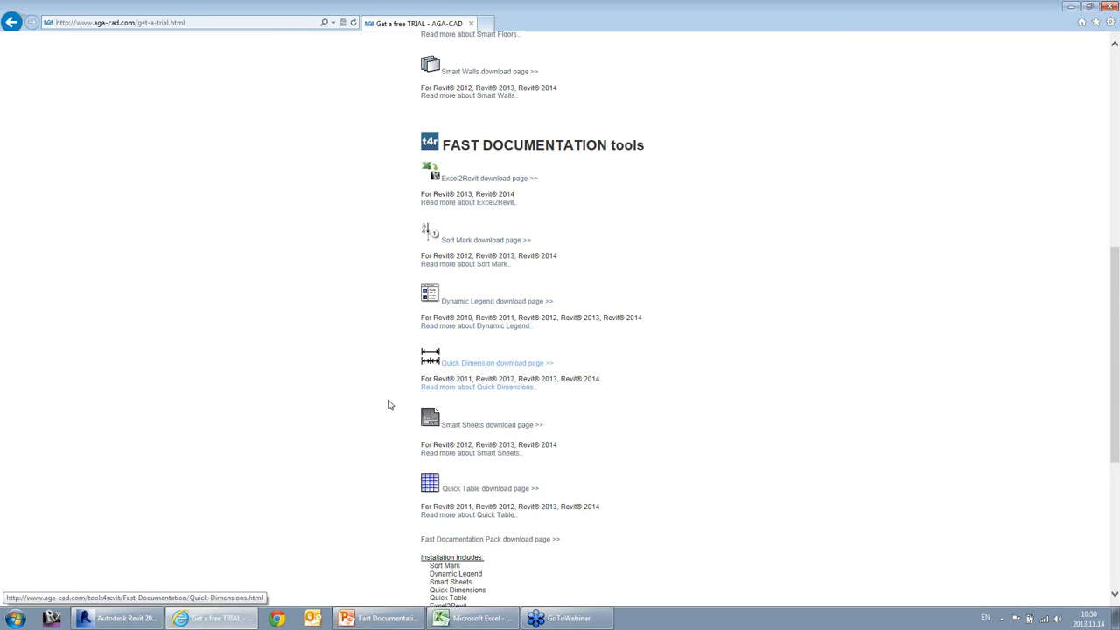
{"action": "scroll", "coordinate": [358, 295], "scroll_direction": "down", "scroll_amount": 3}
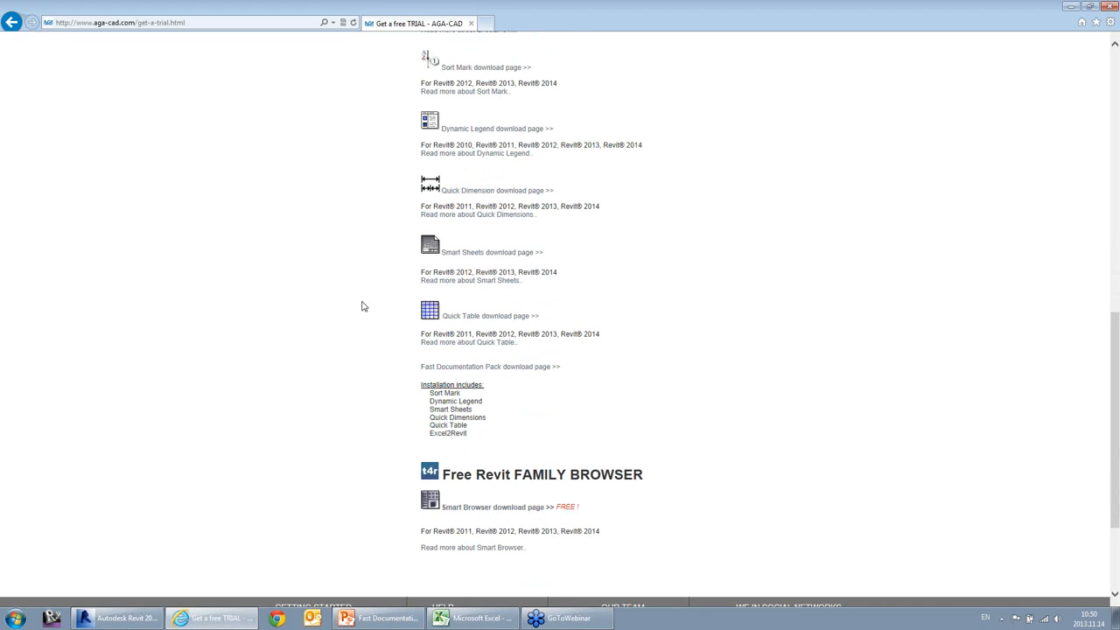
{"action": "left_click", "coordinate": [482, 372]}
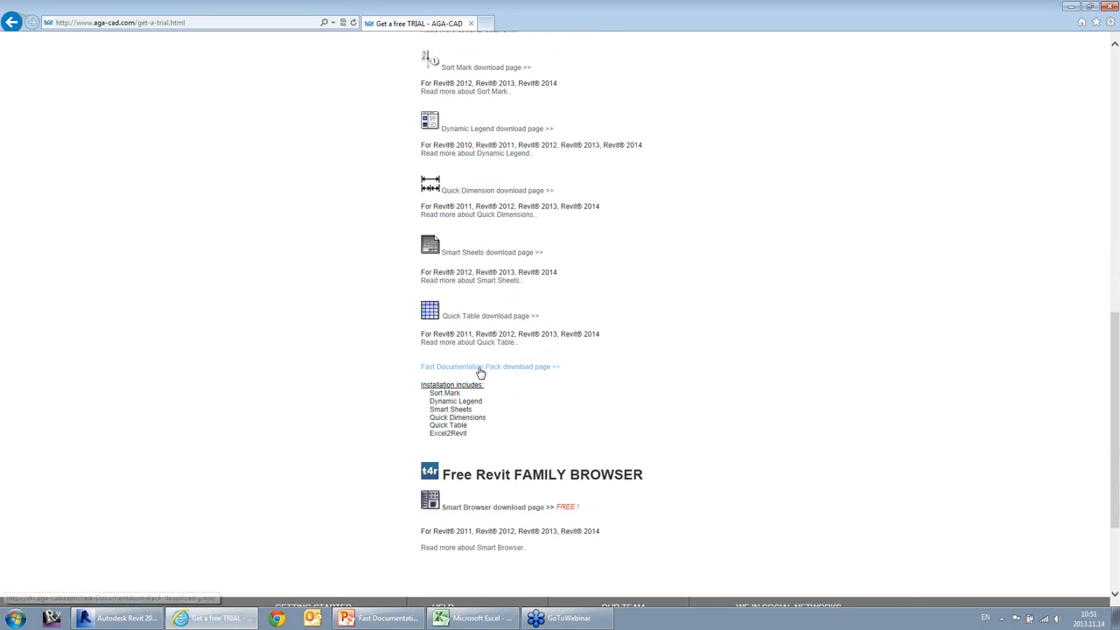
{"action": "scroll", "coordinate": [210, 330], "scroll_direction": "down", "scroll_amount": 2}
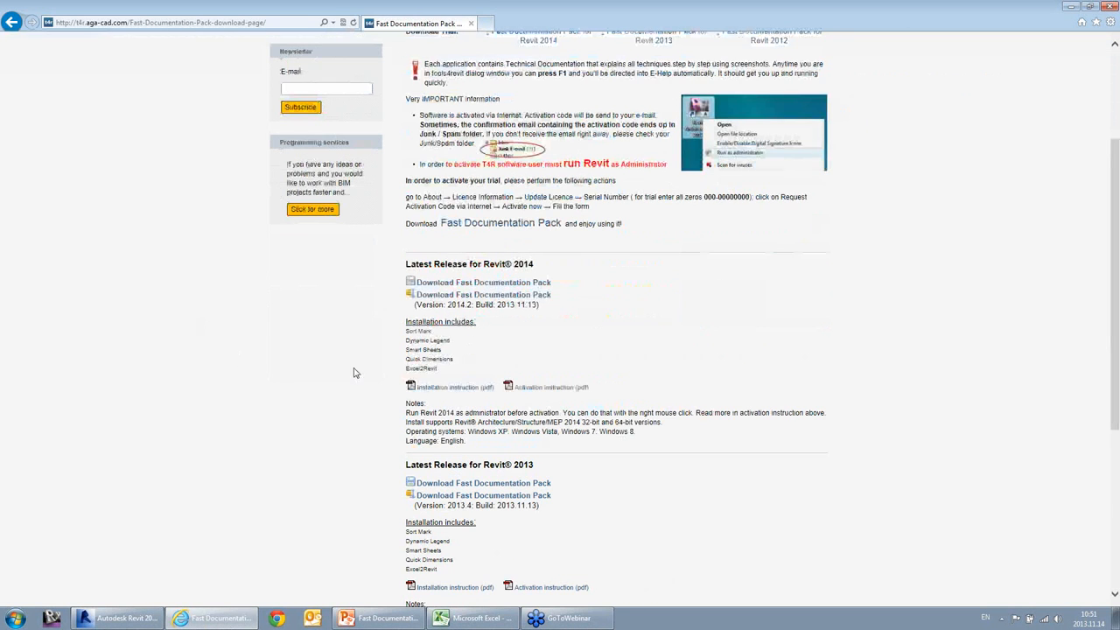
{"action": "left_click_drag", "start_coordinate": [407, 332], "coordinate": [526, 367]}
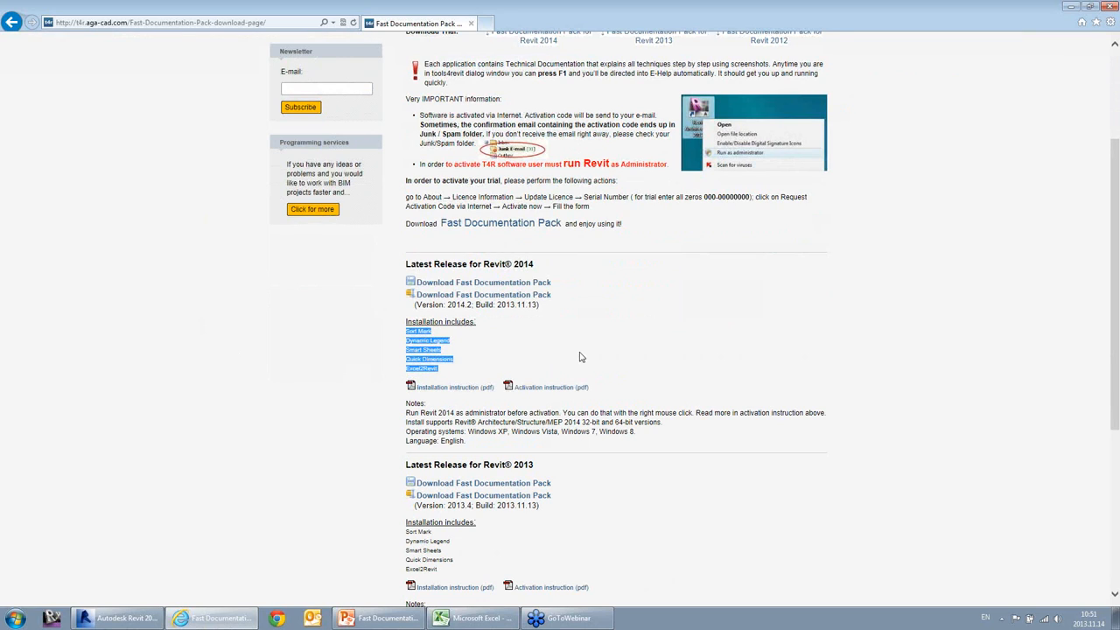
{"action": "left_click", "coordinate": [581, 359]}
Switch back to the PowerPoint presentation, resume the slide show from the Smart Browser slide and advance to the closing Thank you! slide.
{"action": "key", "text": "alt+Tab"}
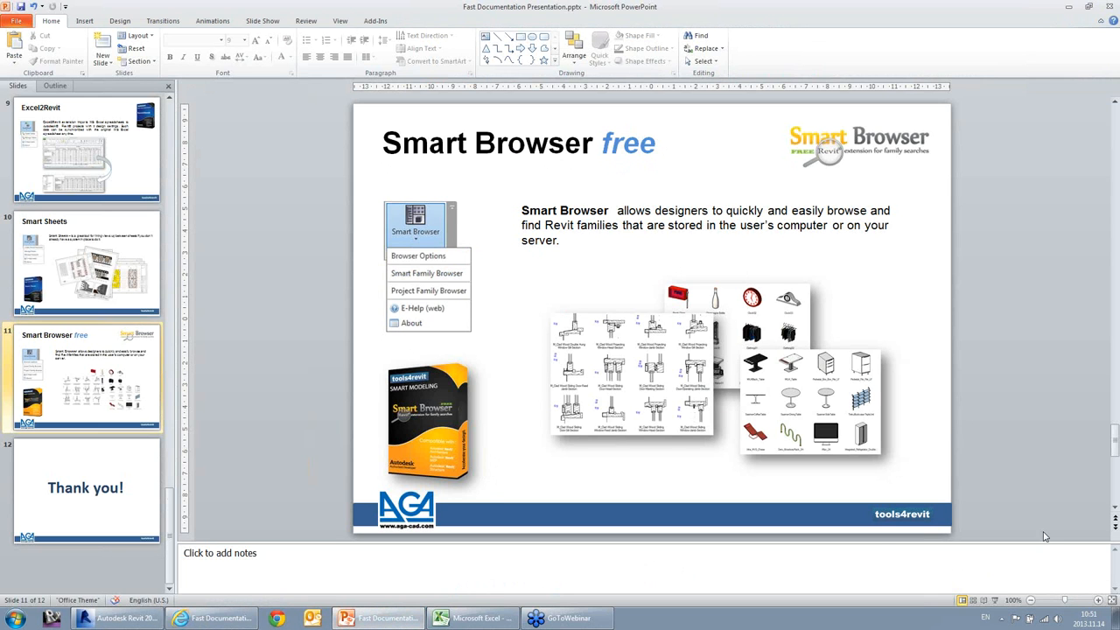
{"action": "left_click", "coordinate": [995, 600]}
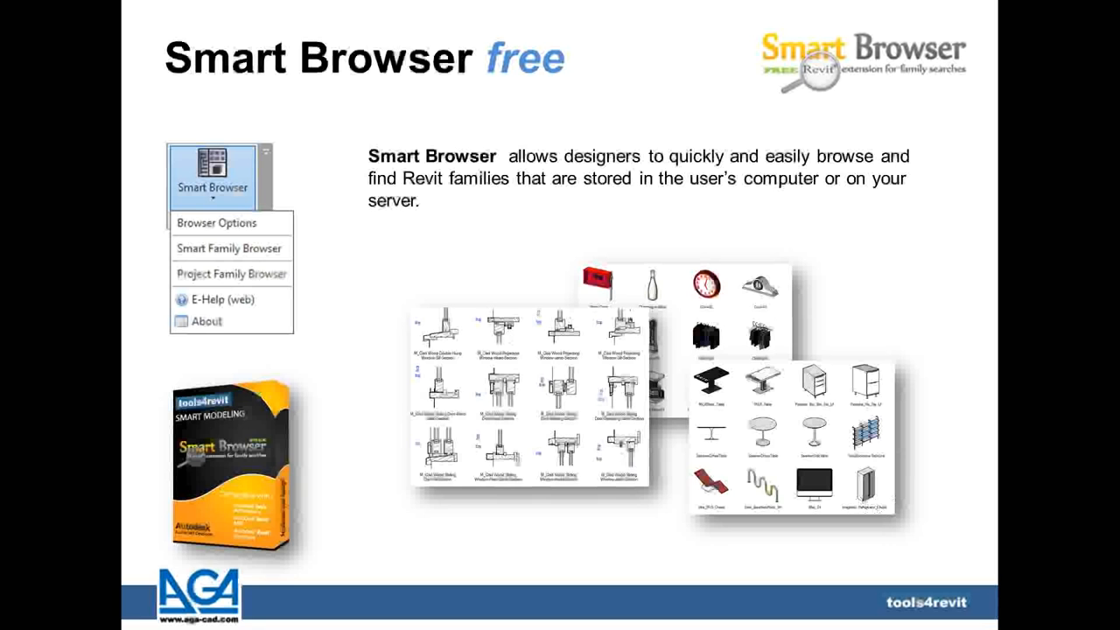
{"action": "key", "text": "Right"}
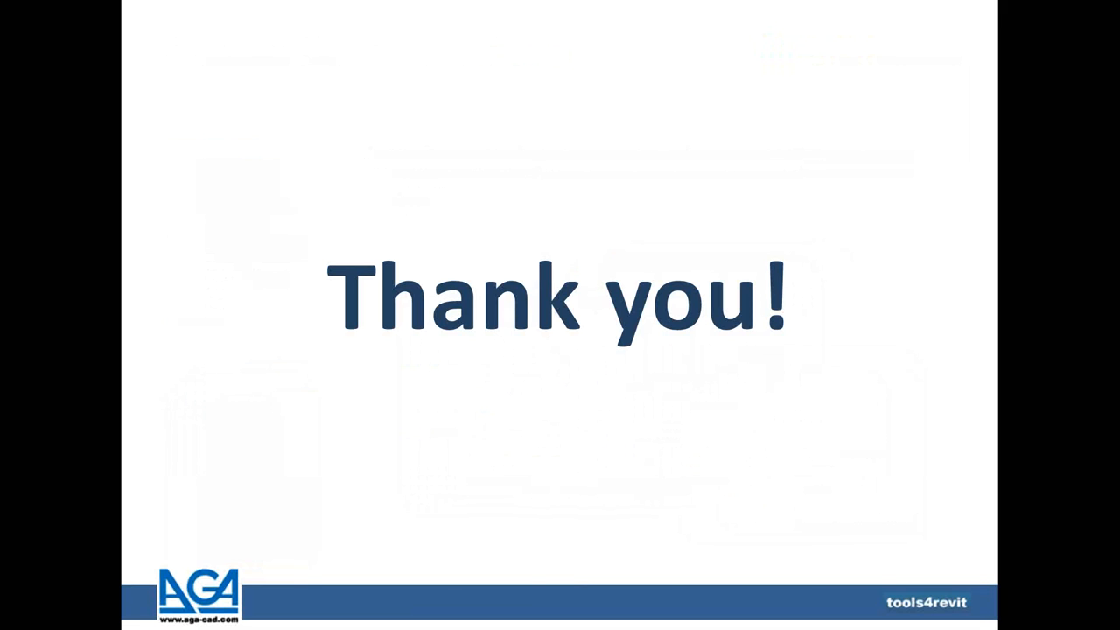